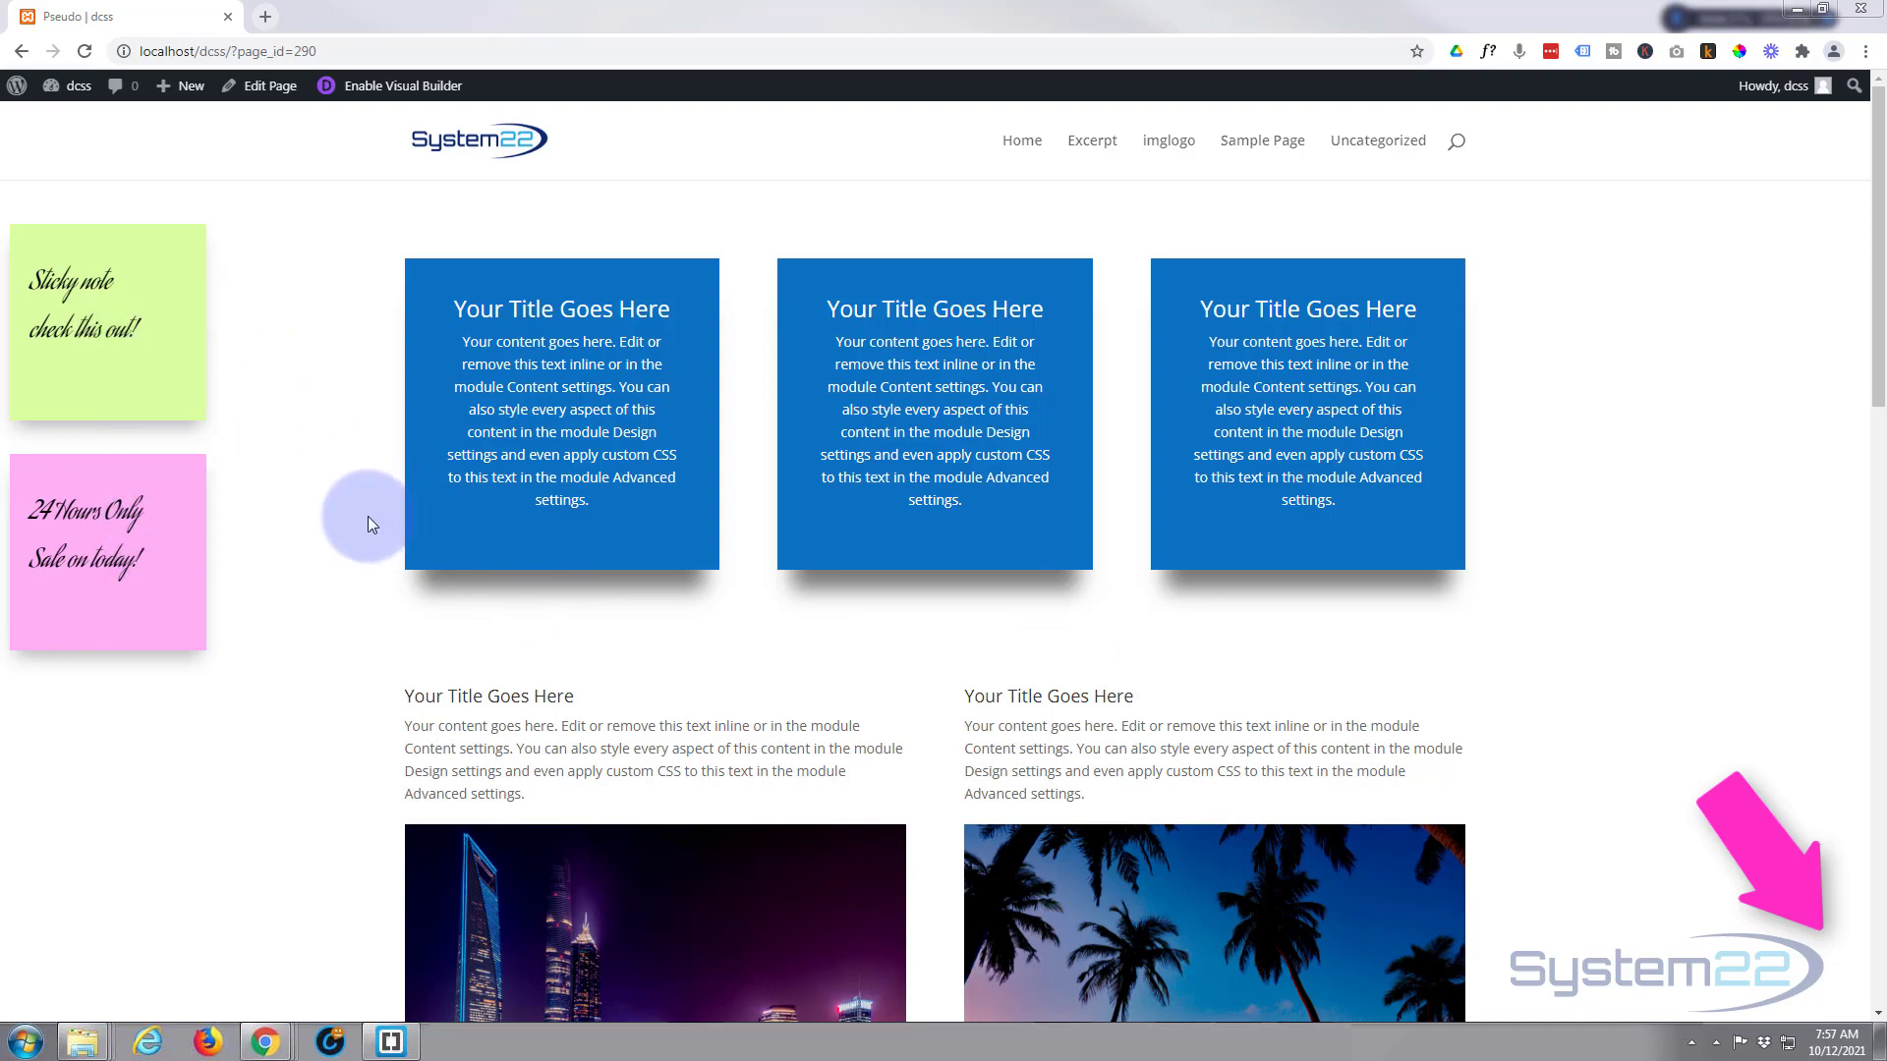
scroll(368, 516, down, 10)
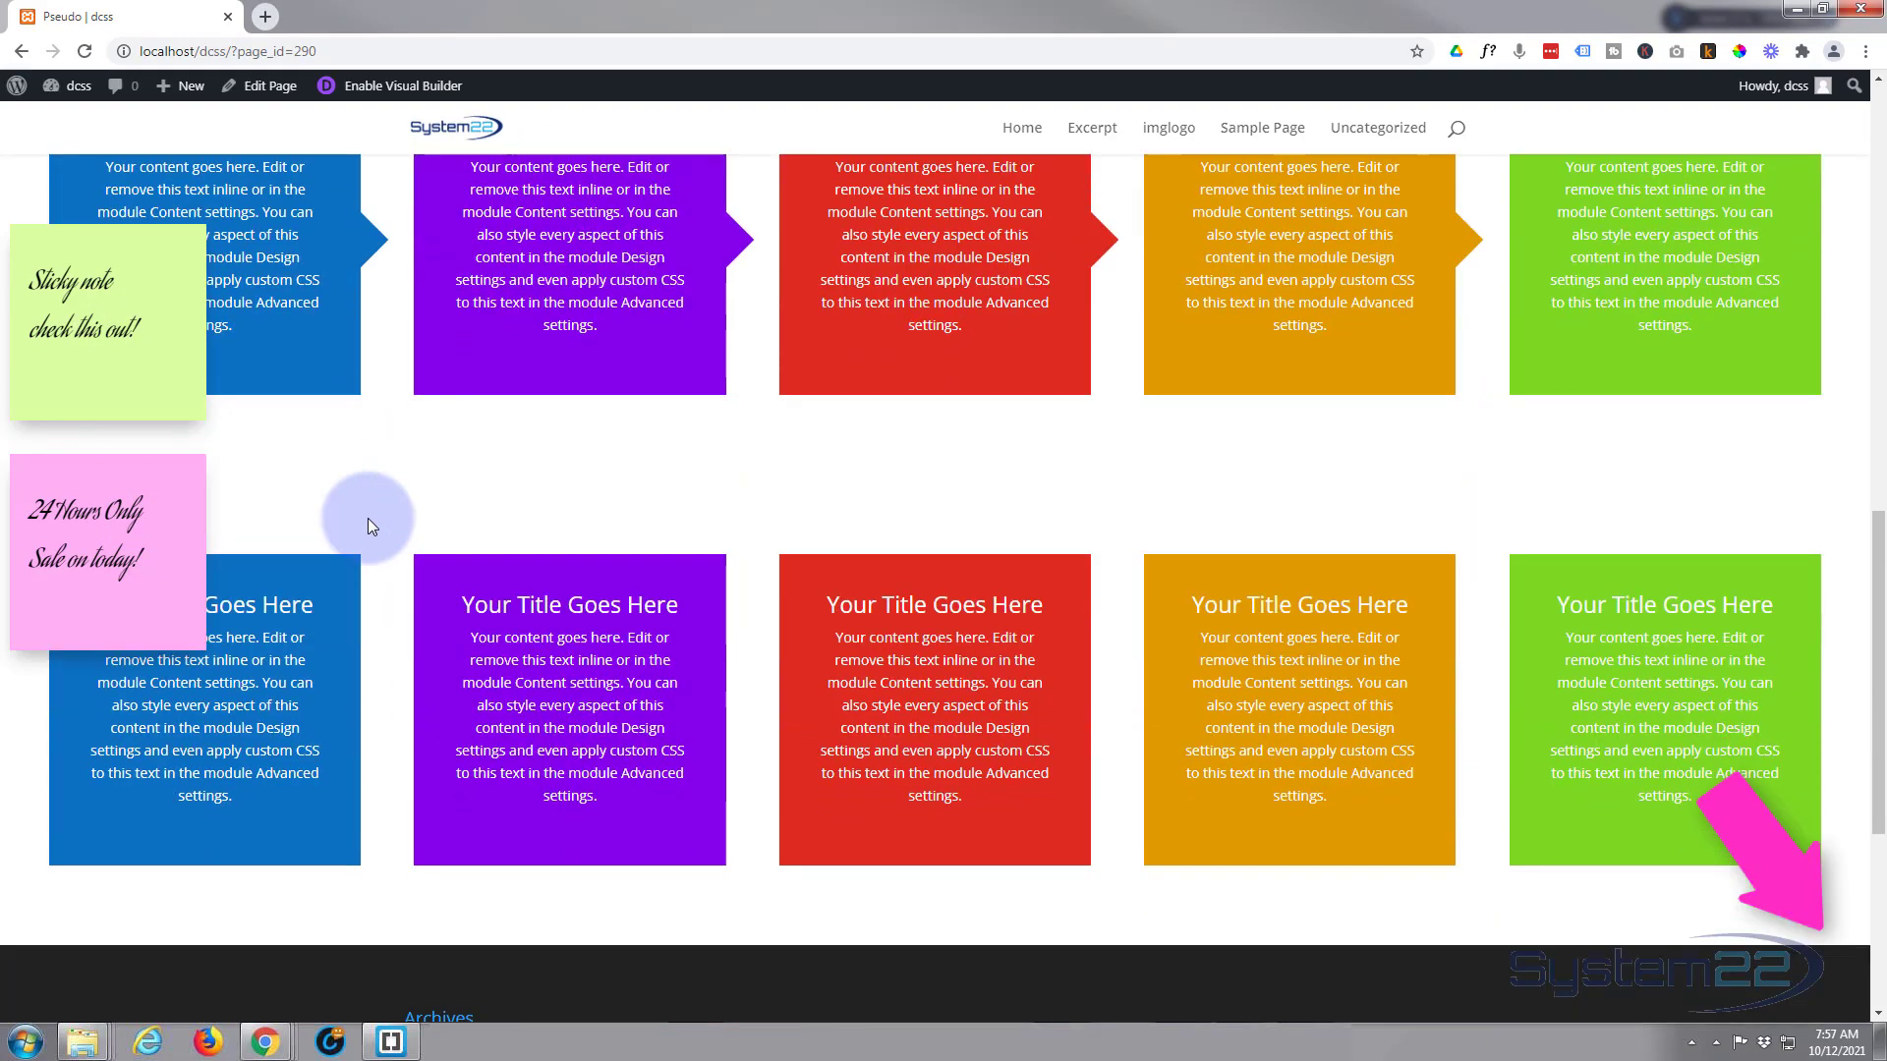
scroll(369, 518, down, 5)
scroll(369, 521, up, 3)
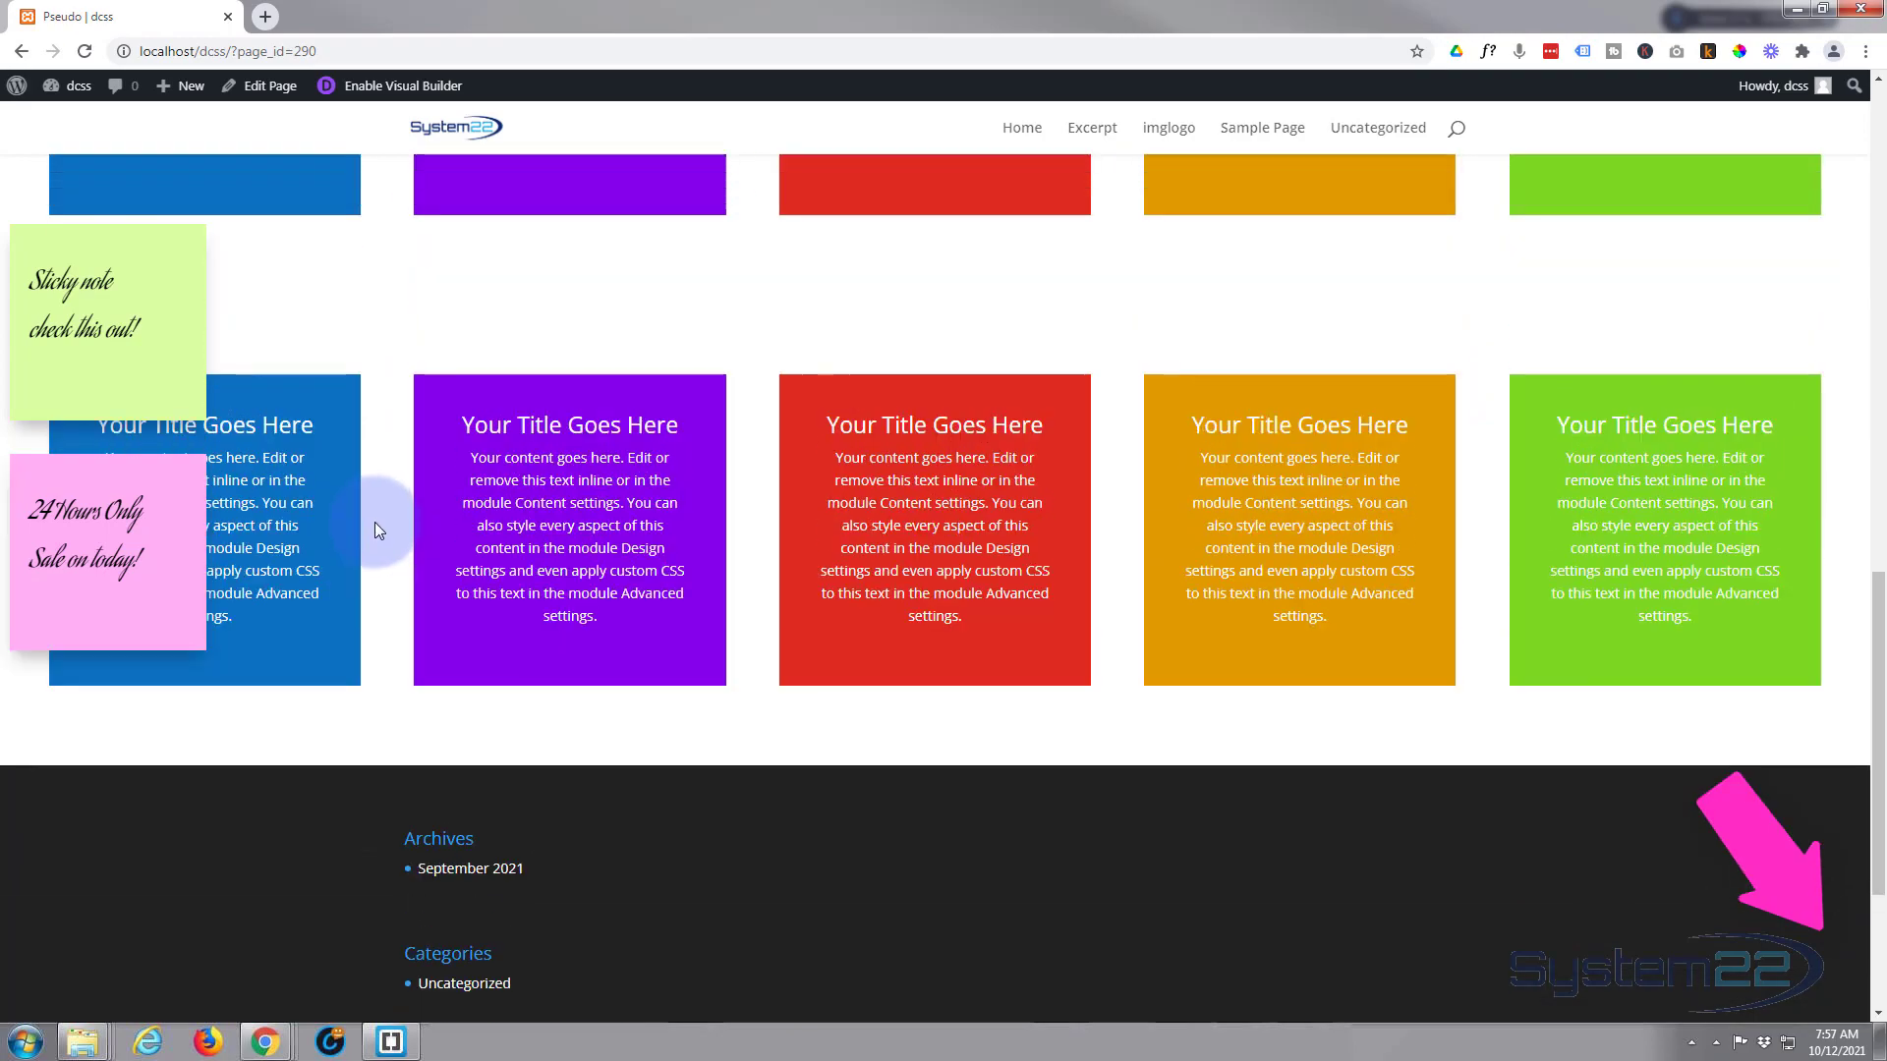
scroll(375, 522, up, 10)
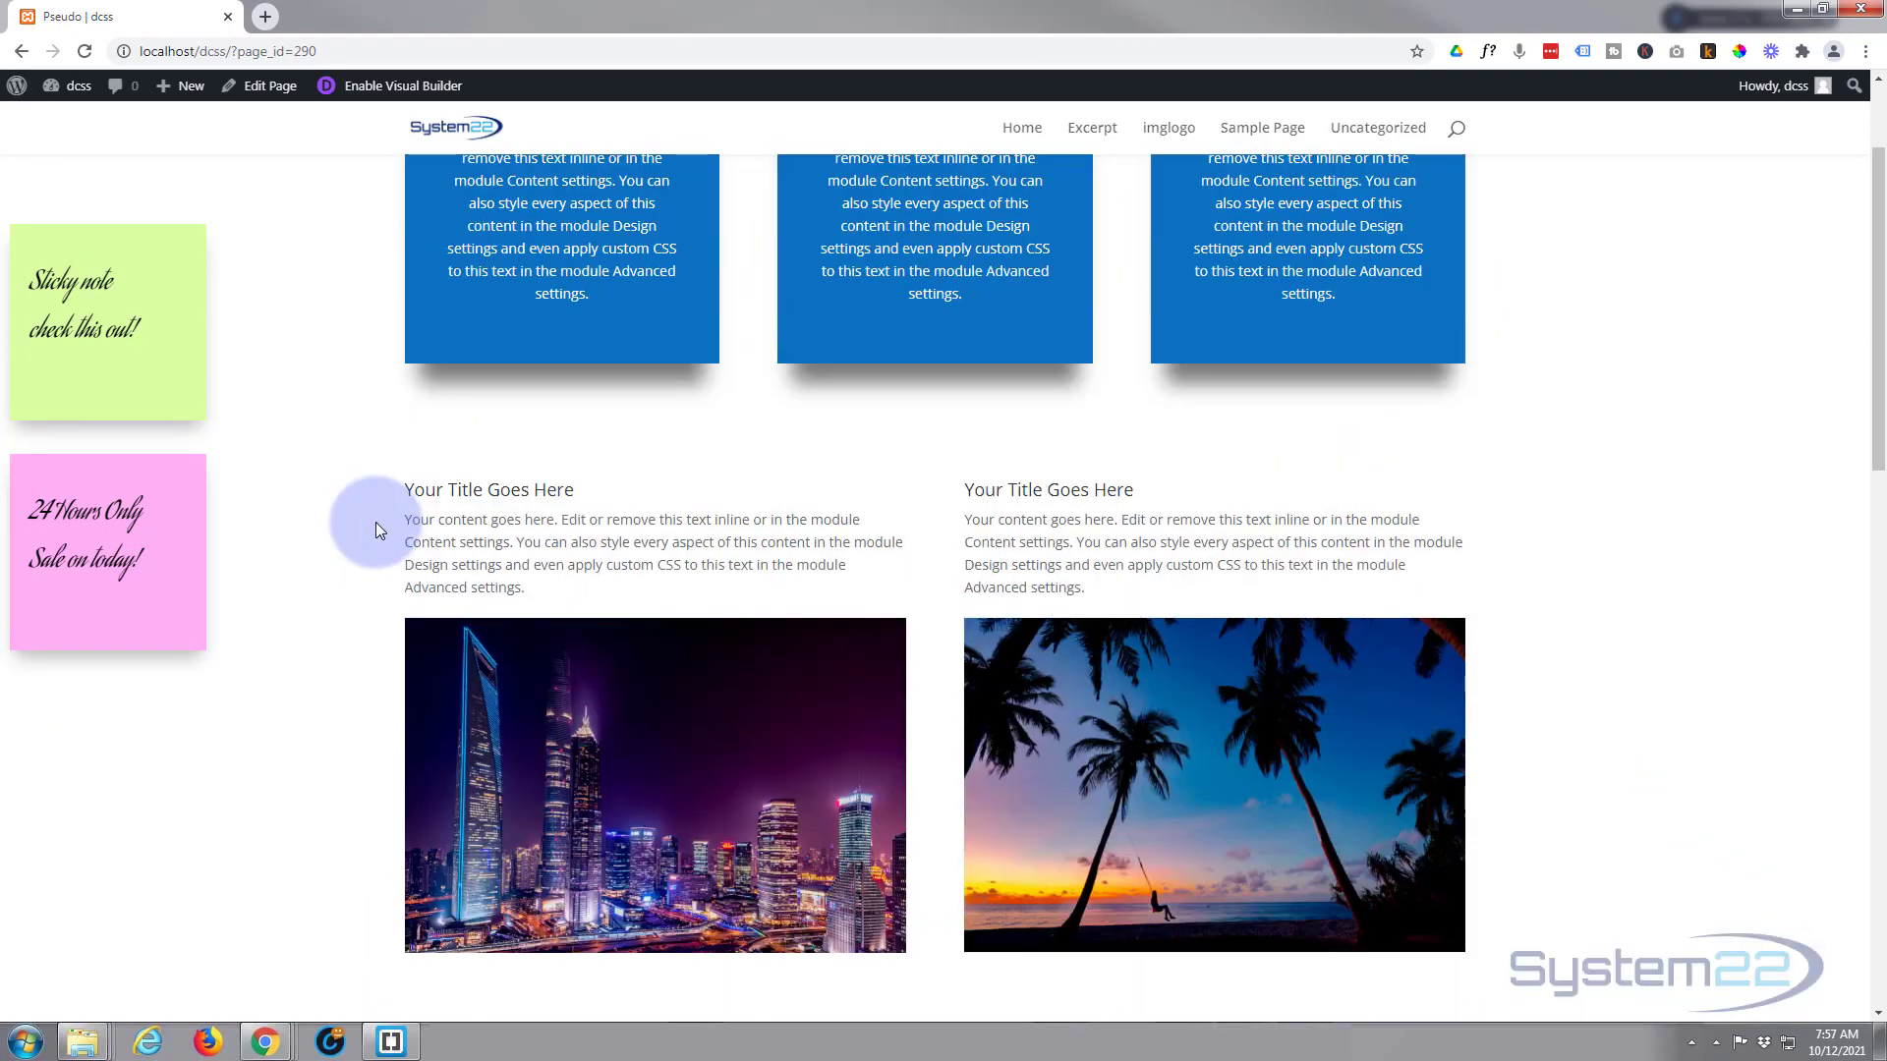
scroll(376, 530, up, 2)
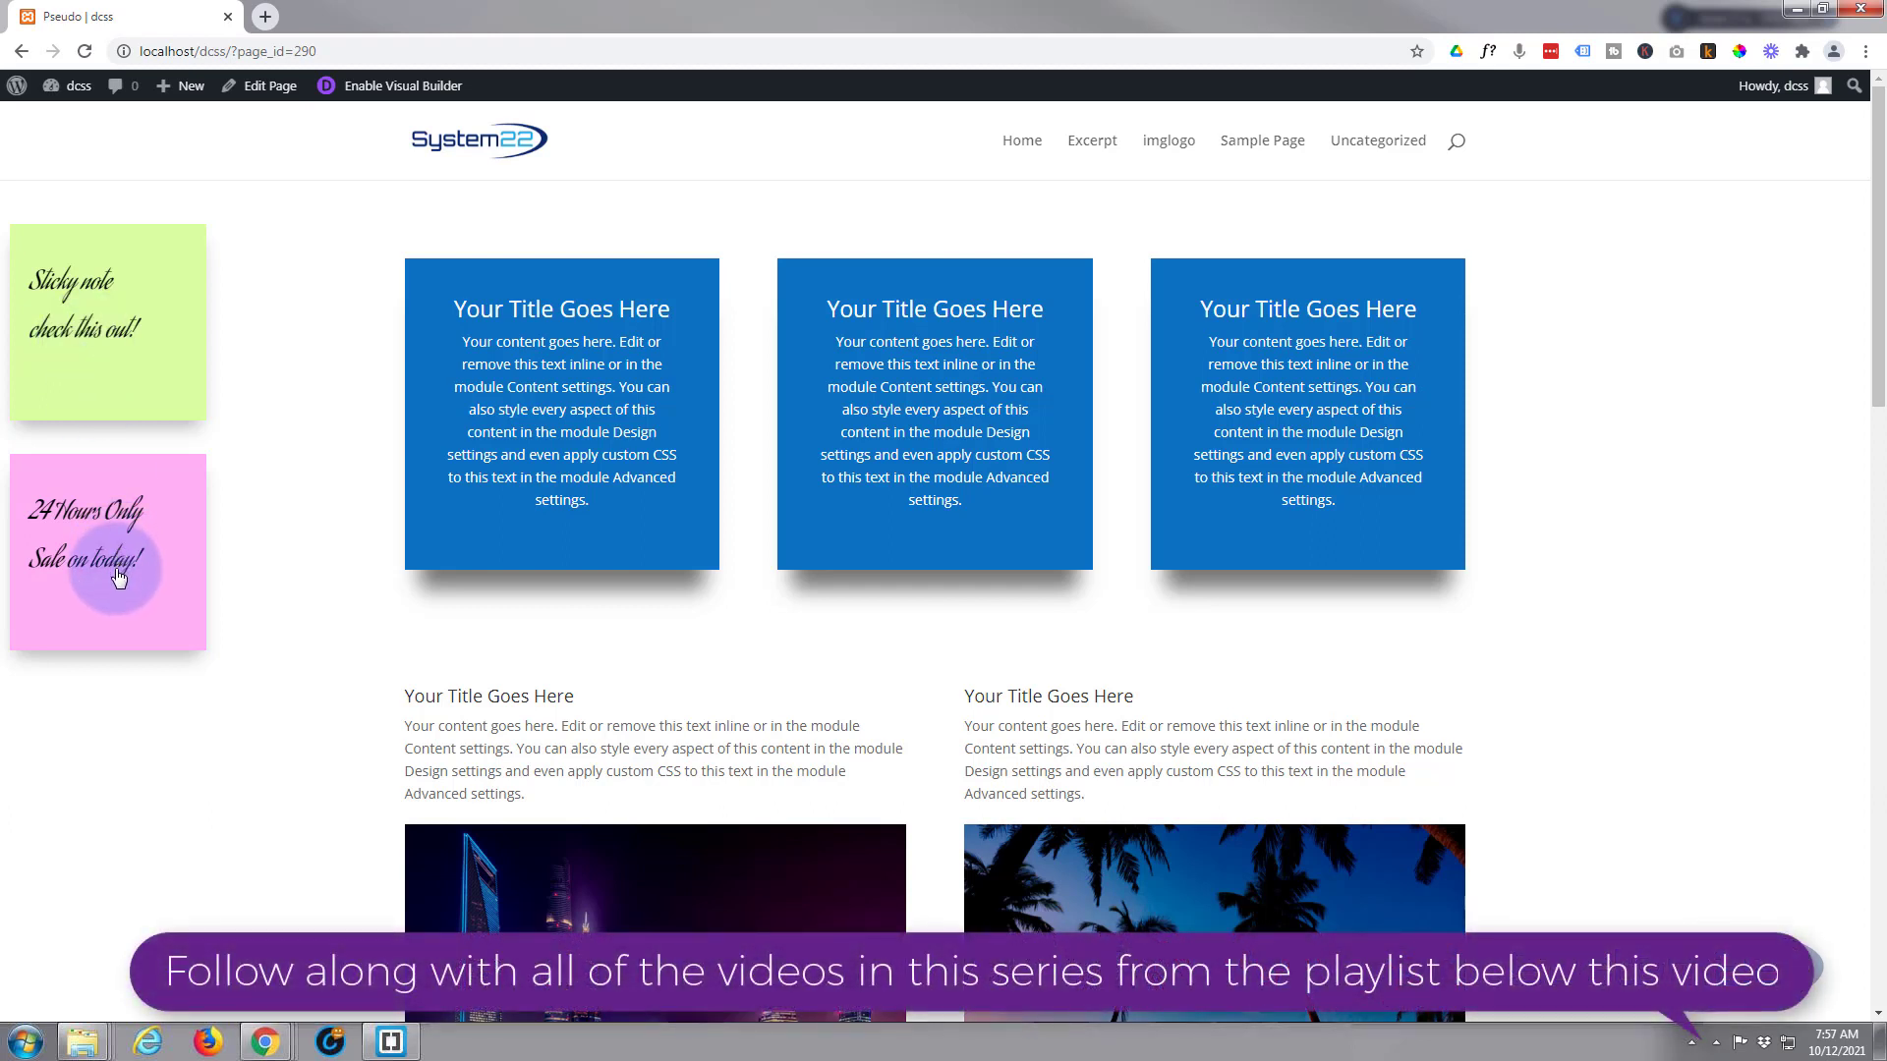
Enable the Visual Builder for this page and delete the green sticky note module.
click(381, 92)
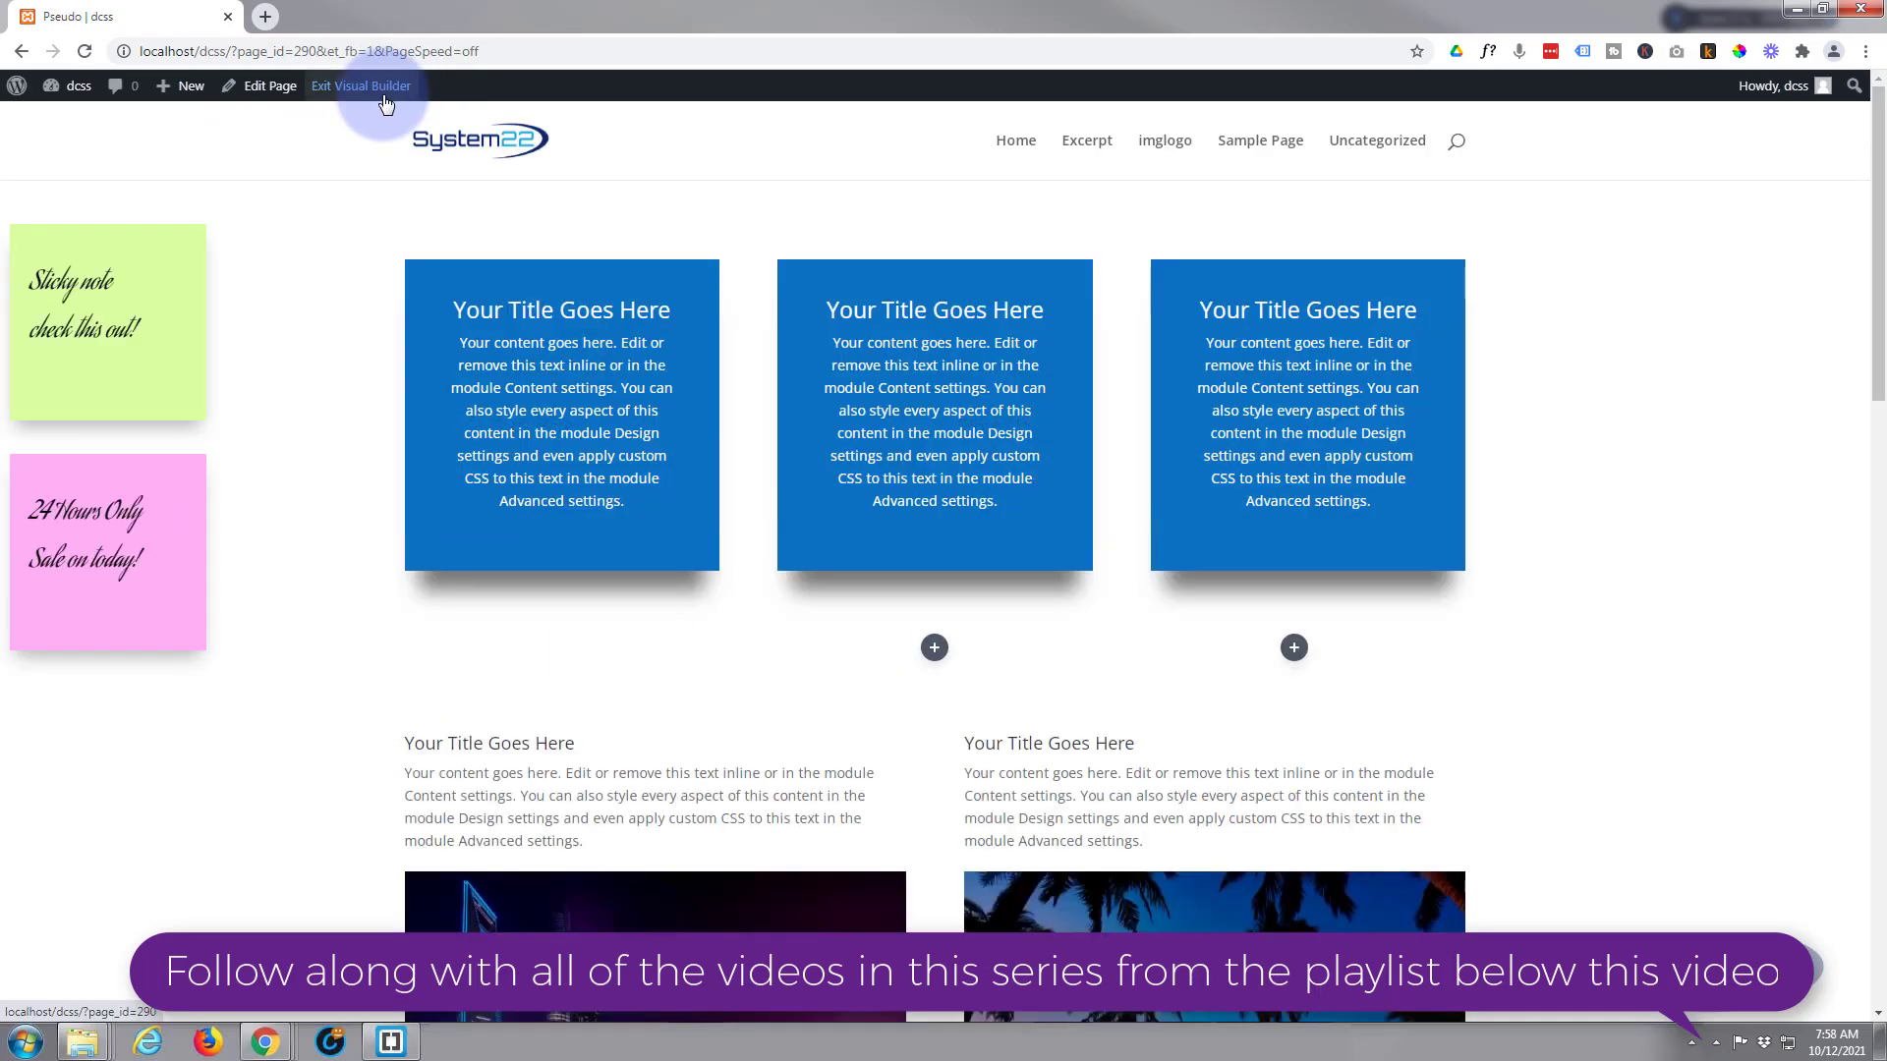
mouse_move(130, 282)
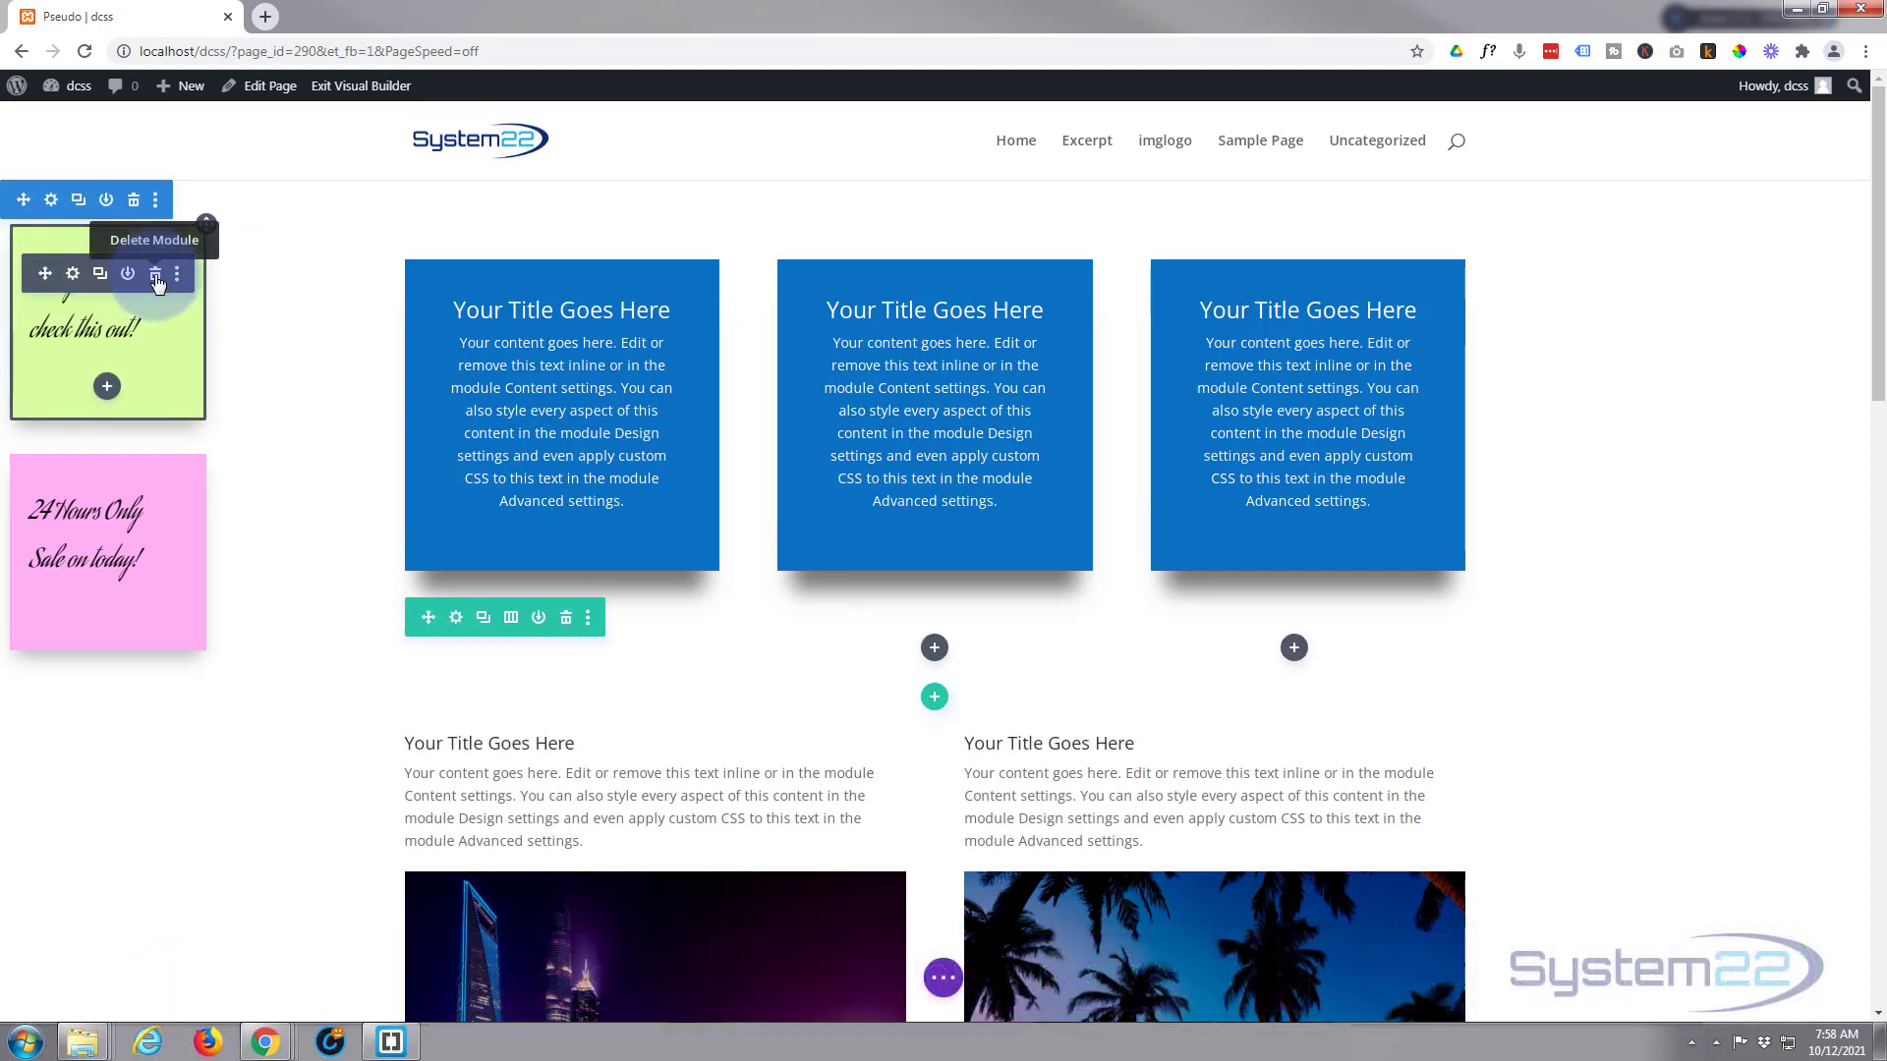
click(156, 282)
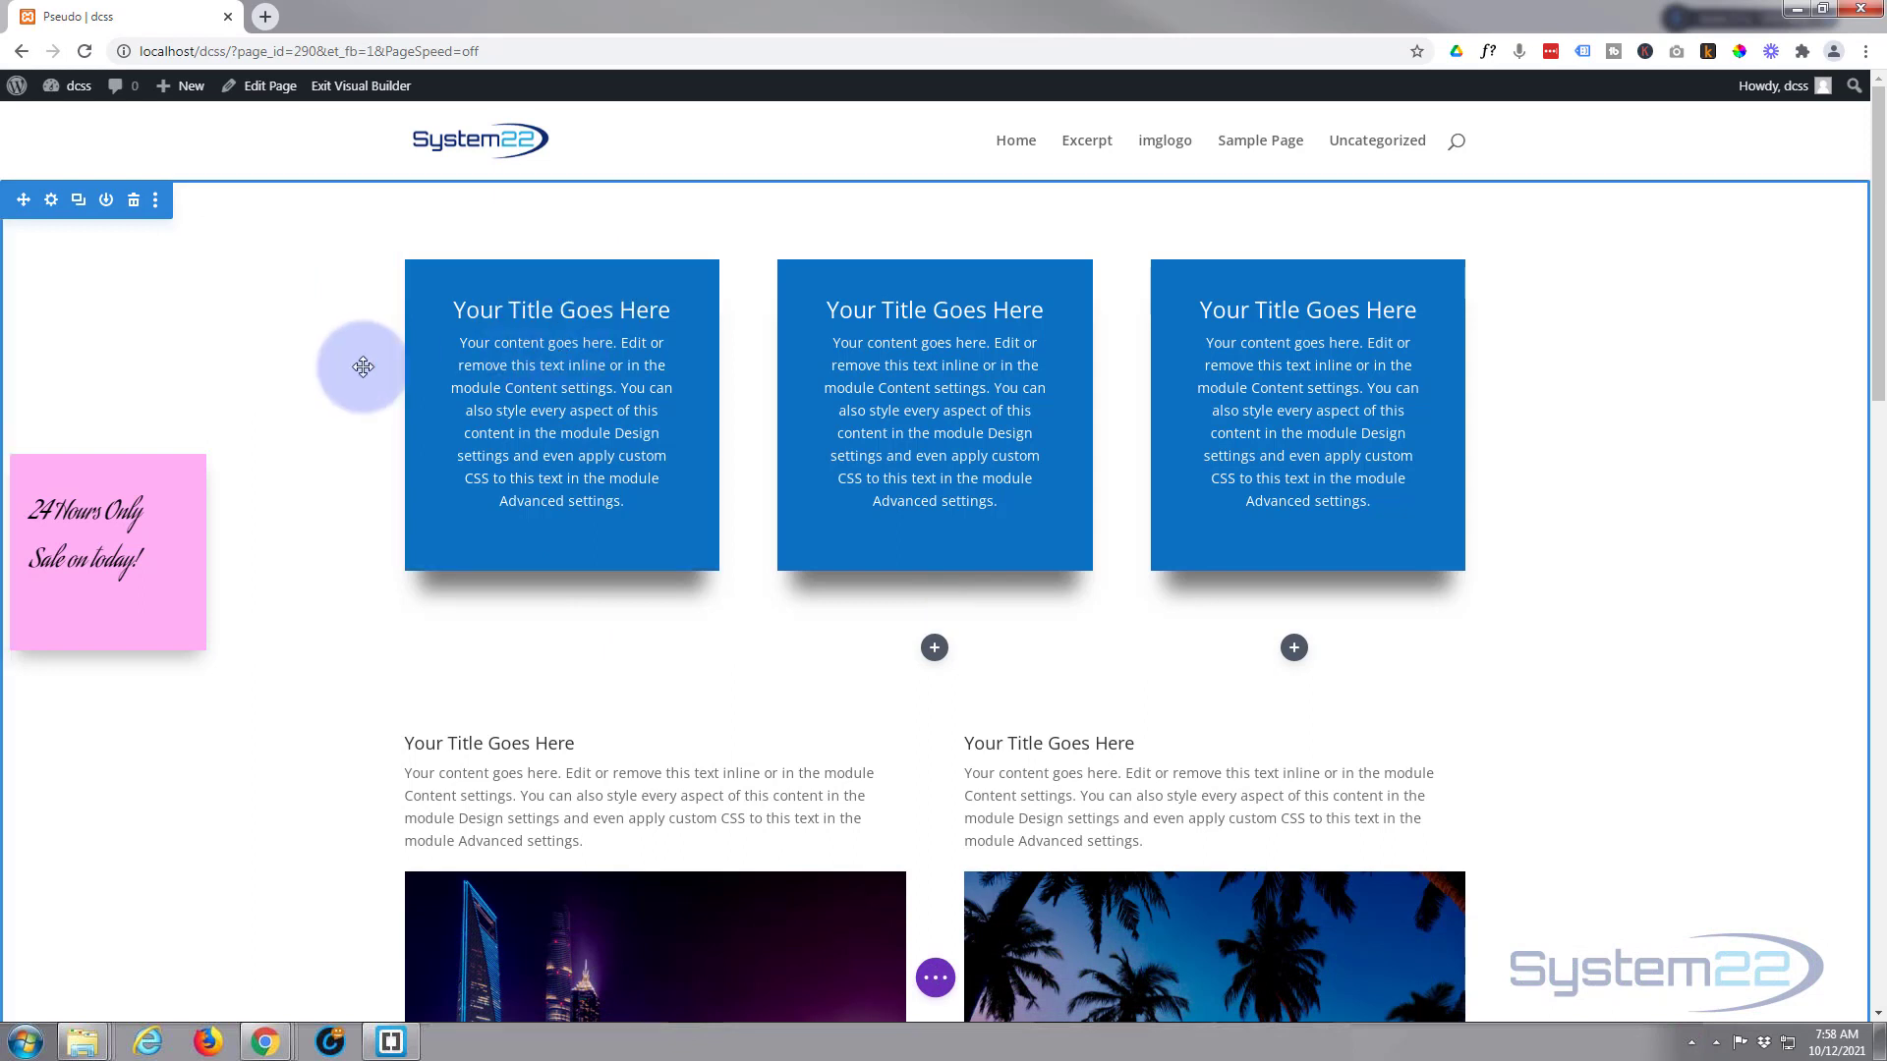
Insert a new Text module below the first blue box in the first column.
click(563, 539)
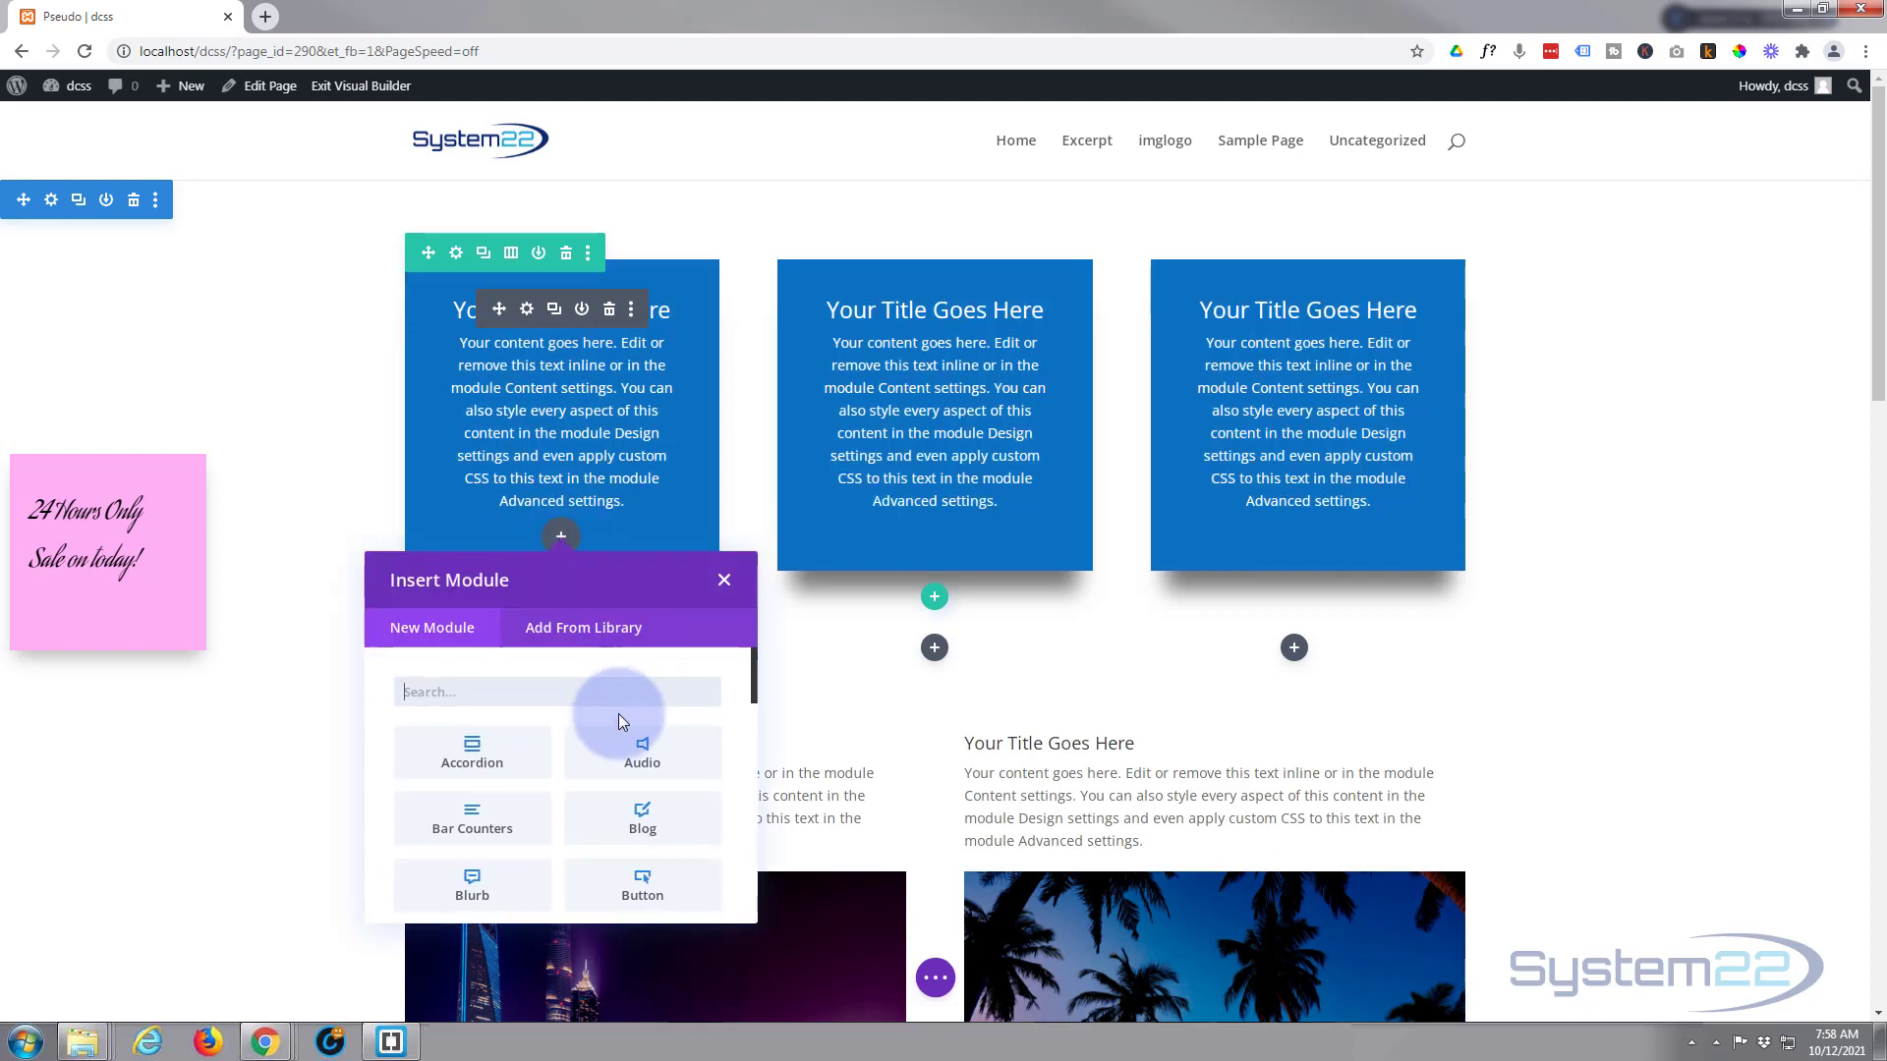
scroll(618, 720, down, 3)
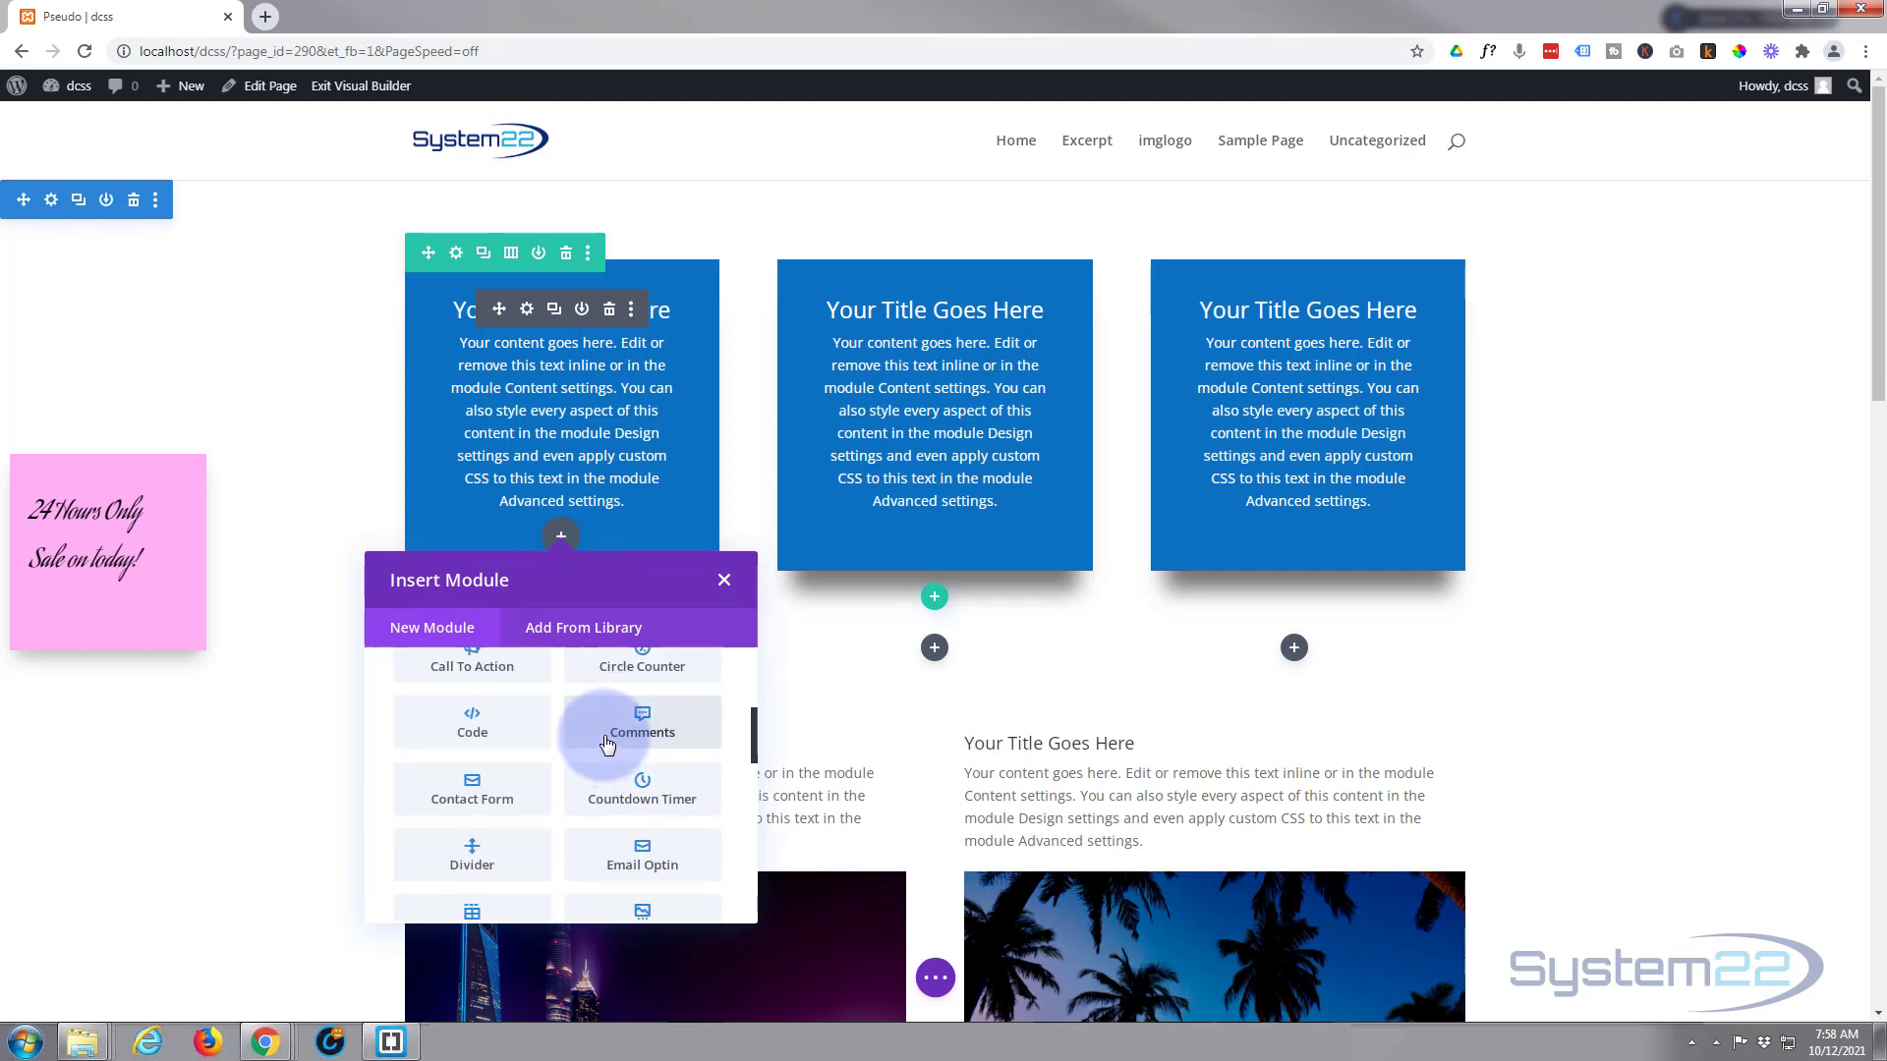
scroll(608, 744, down, 6)
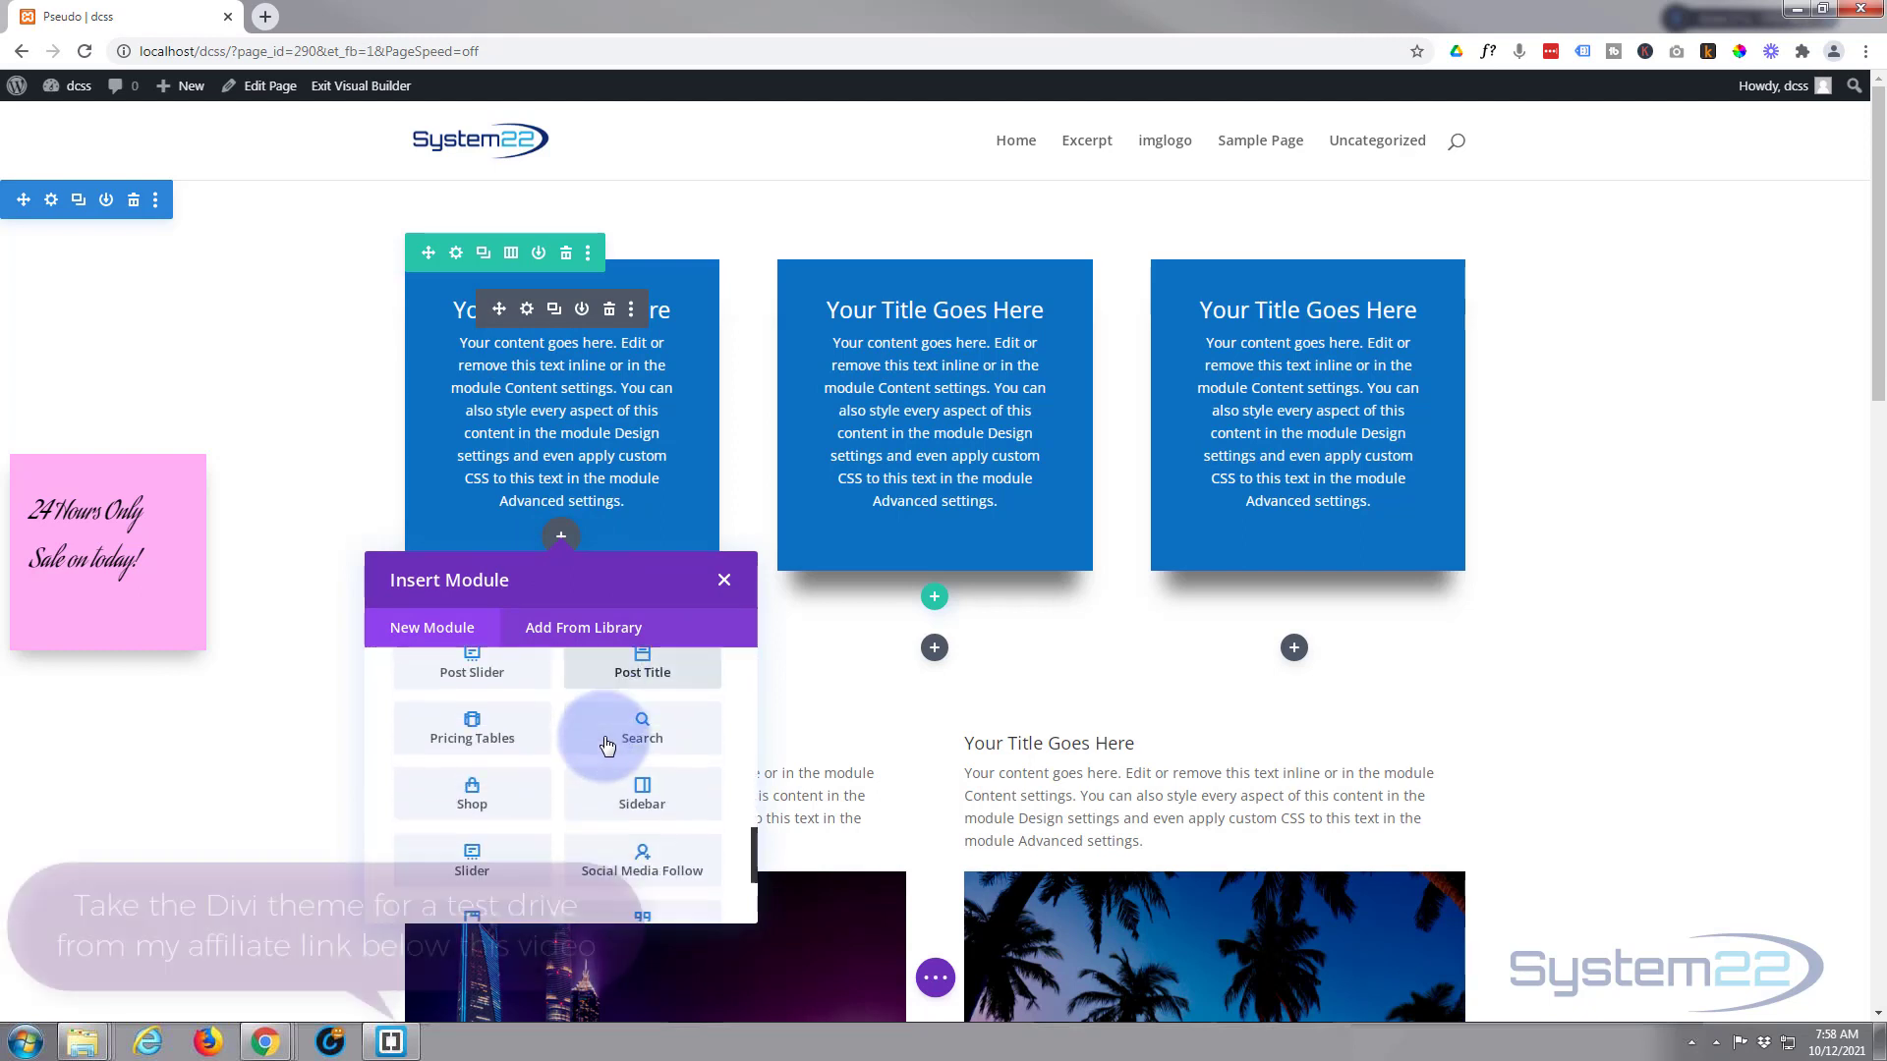
scroll(608, 745, down, 2)
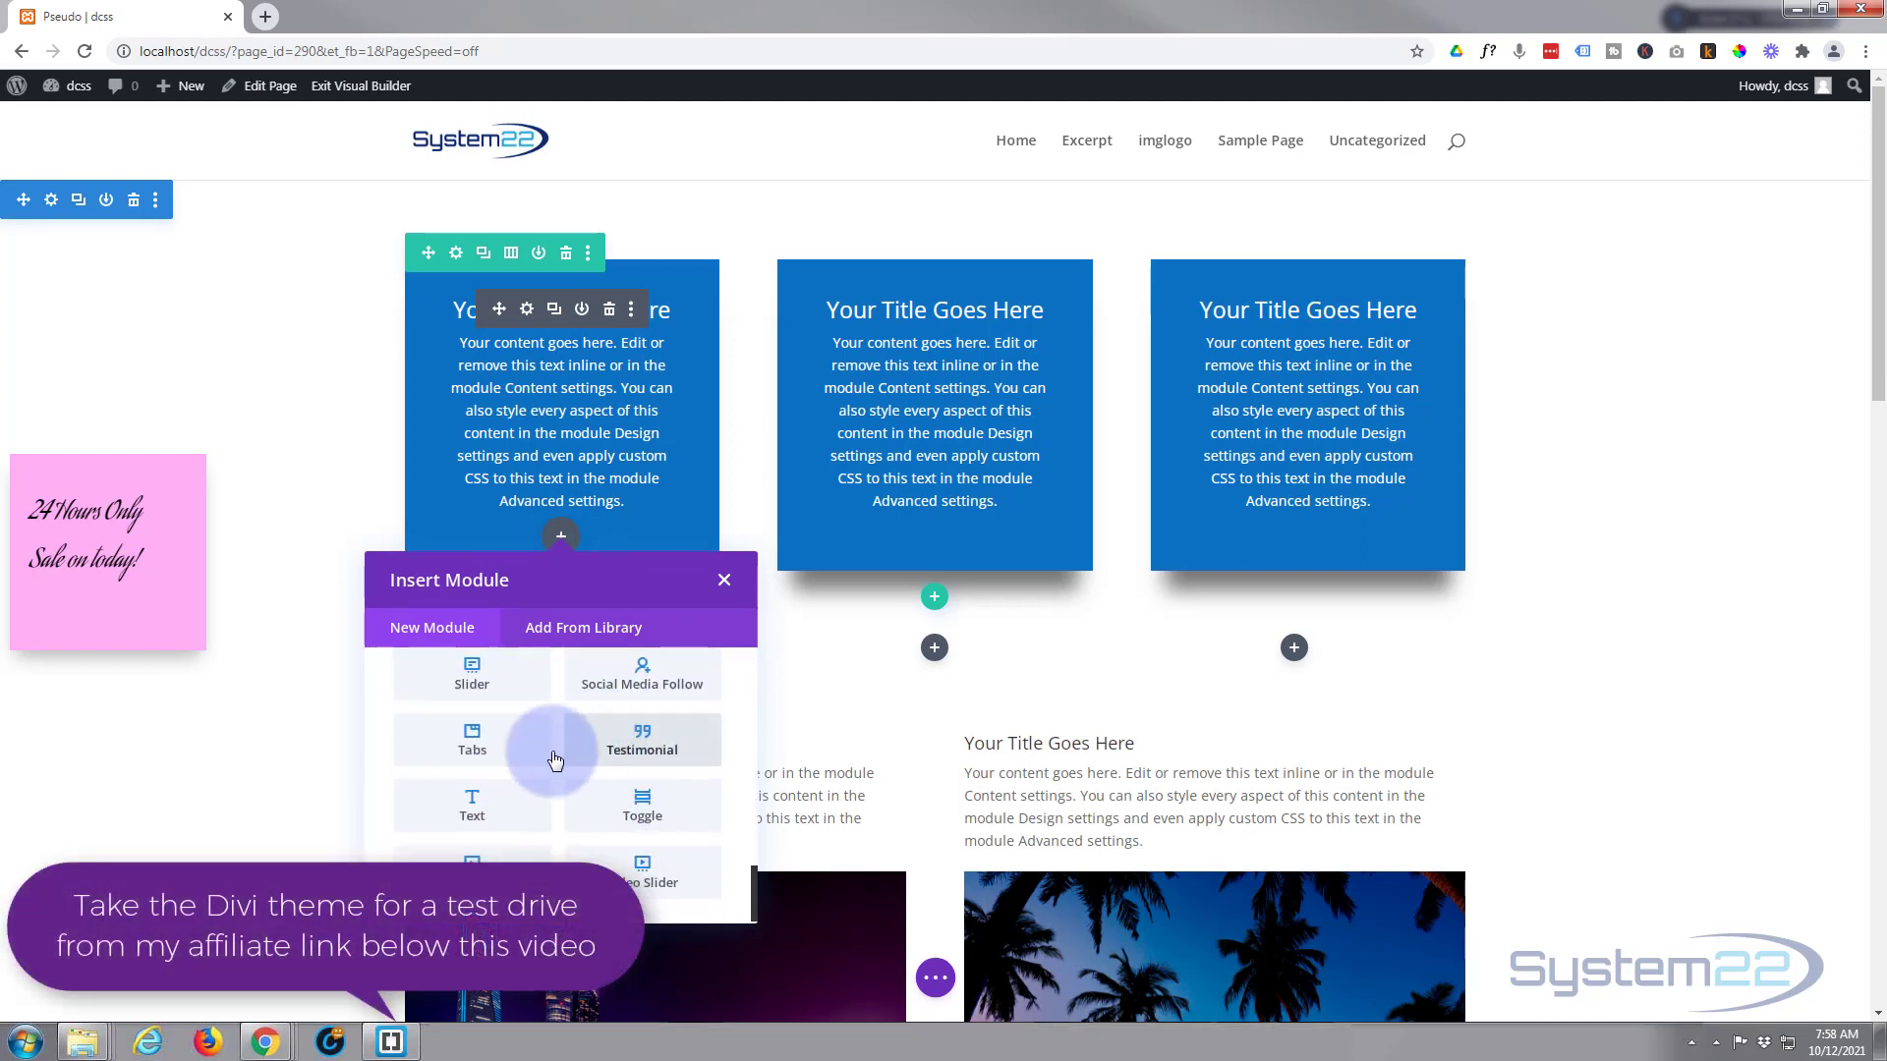
click(478, 810)
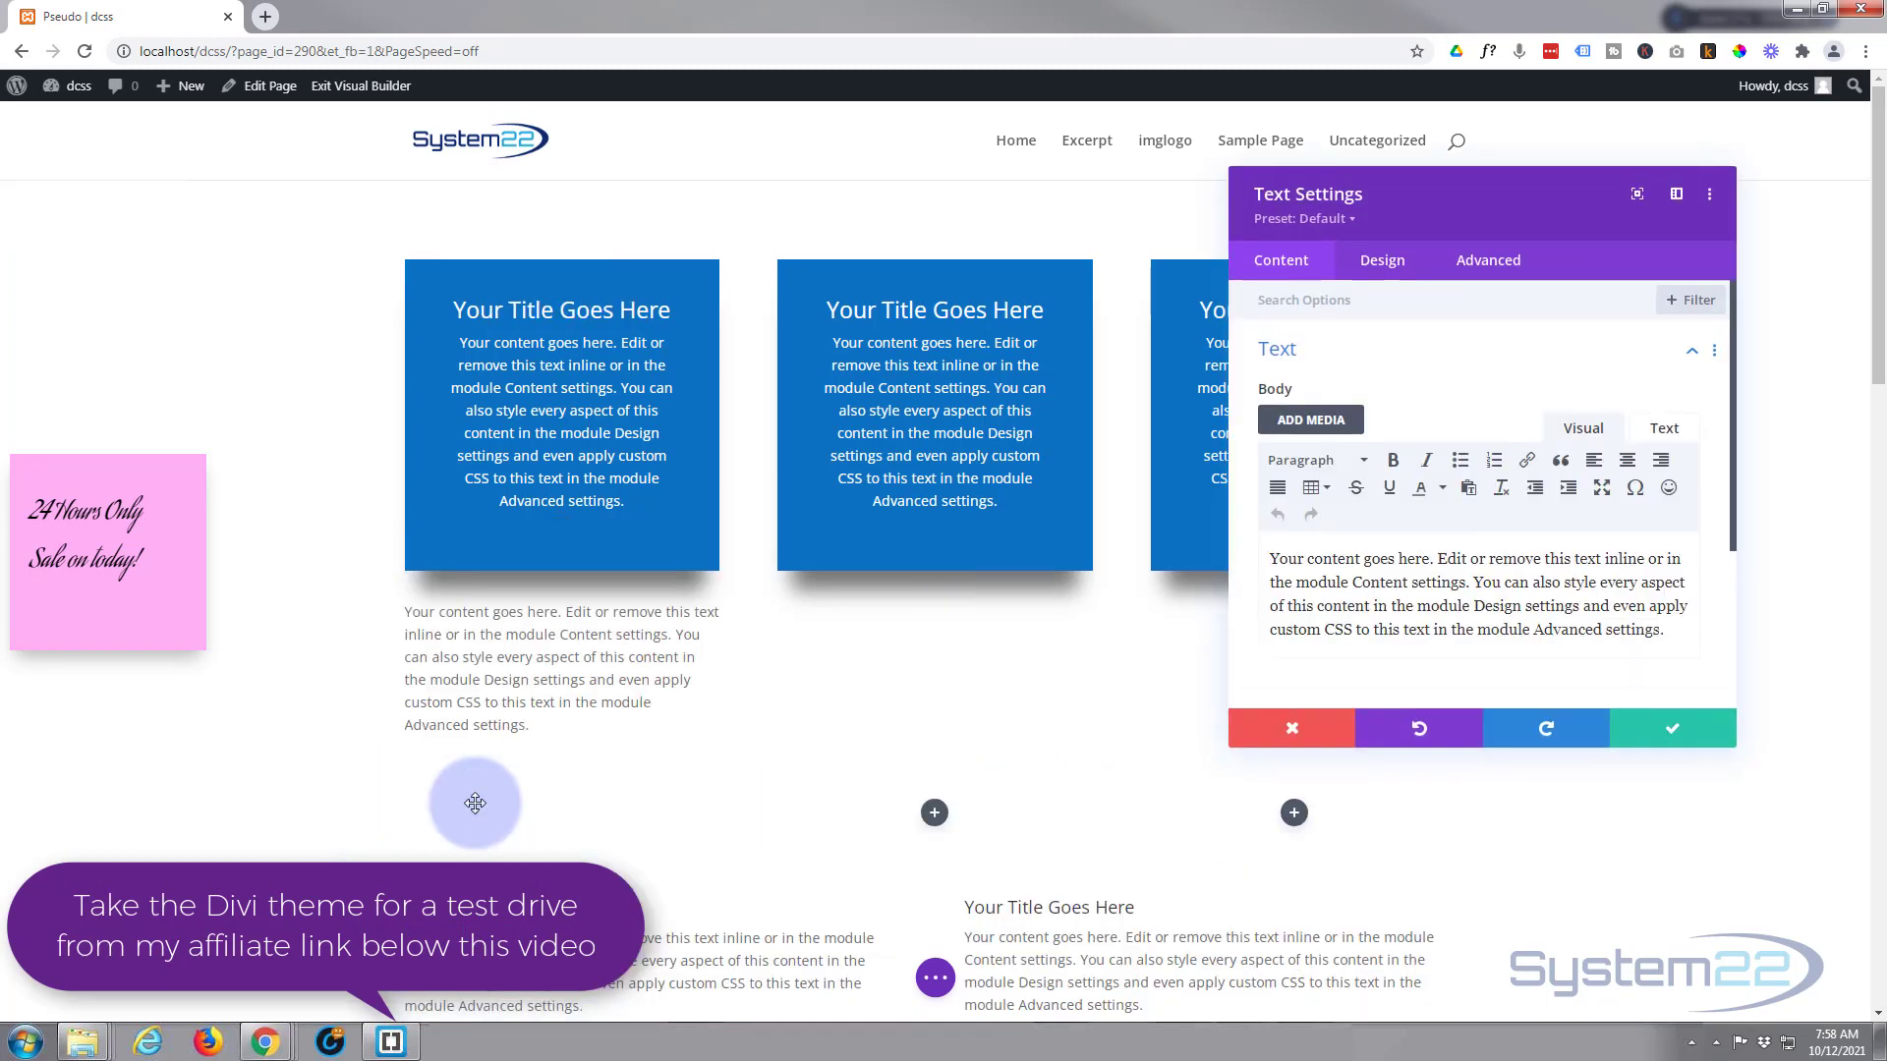
Replace the new module's placeholder body text with two paragraphs: "Stick Note" and "Check this out!".
drag(1672, 634, 1277, 545)
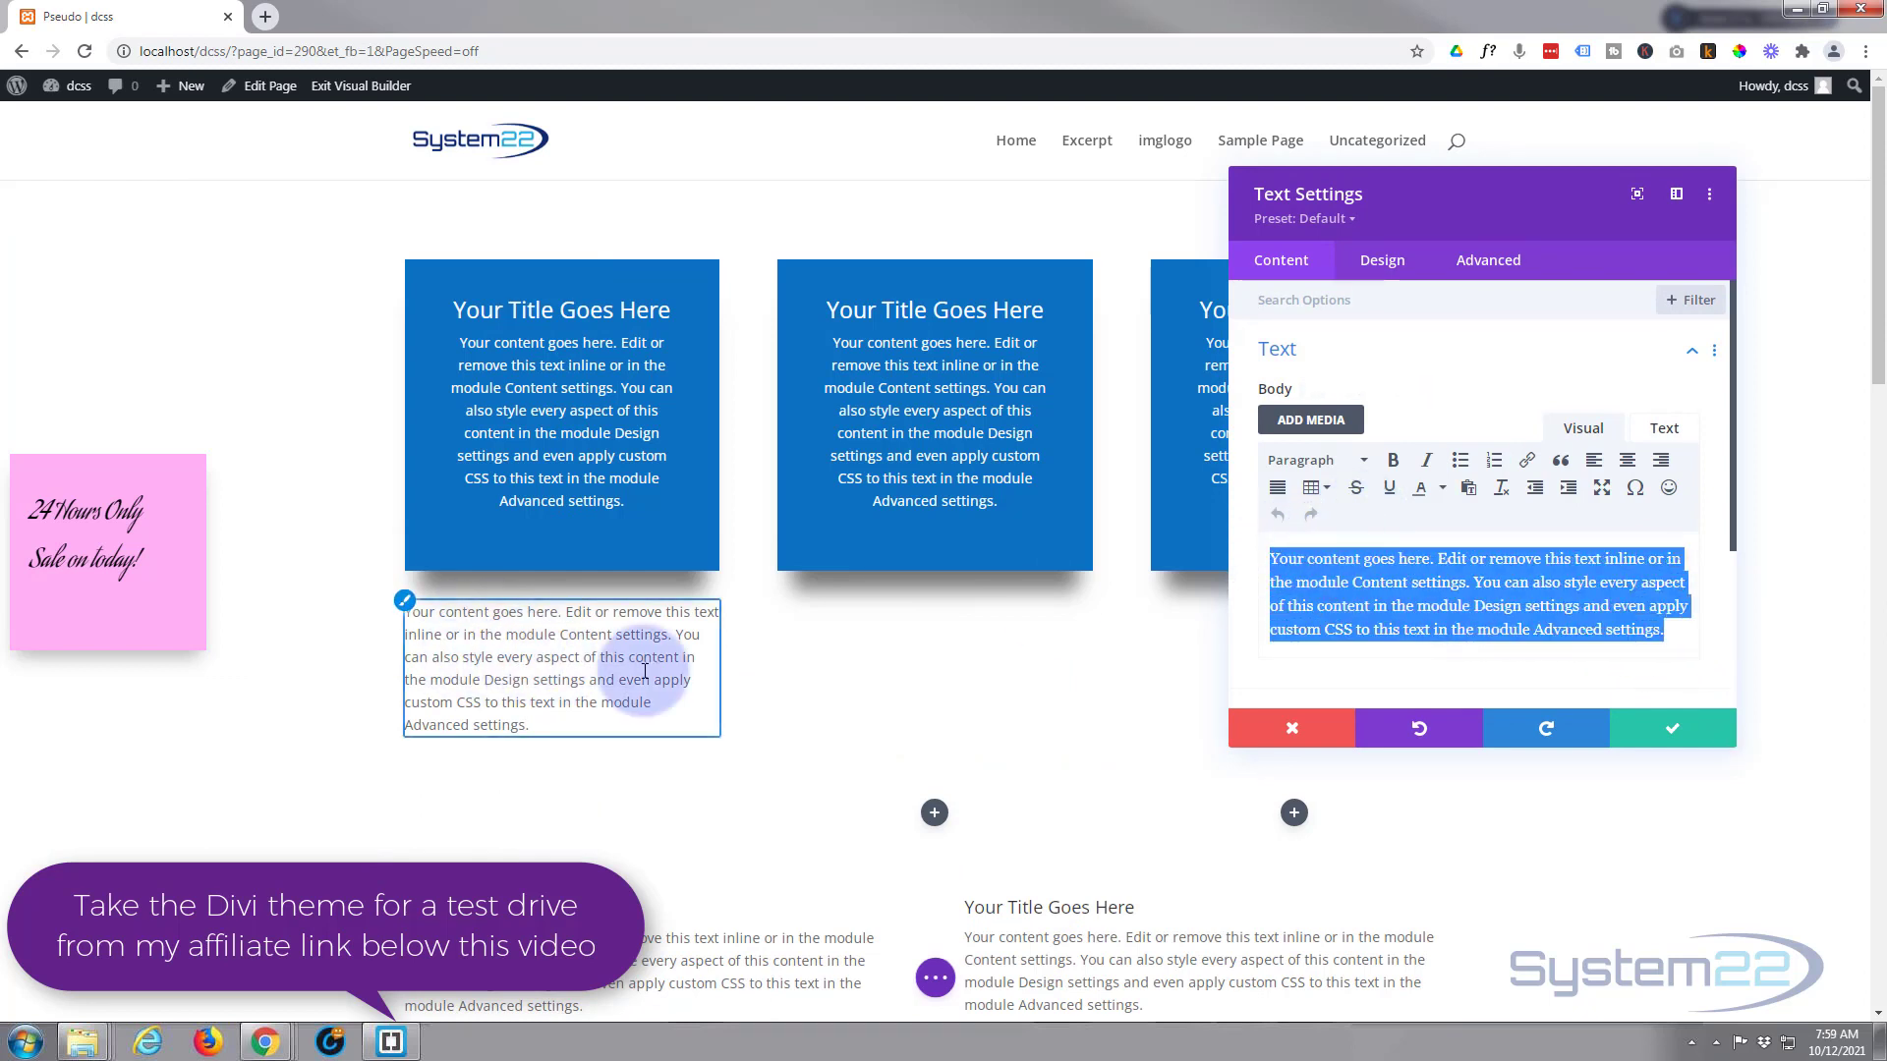
mouse_move(1435, 383)
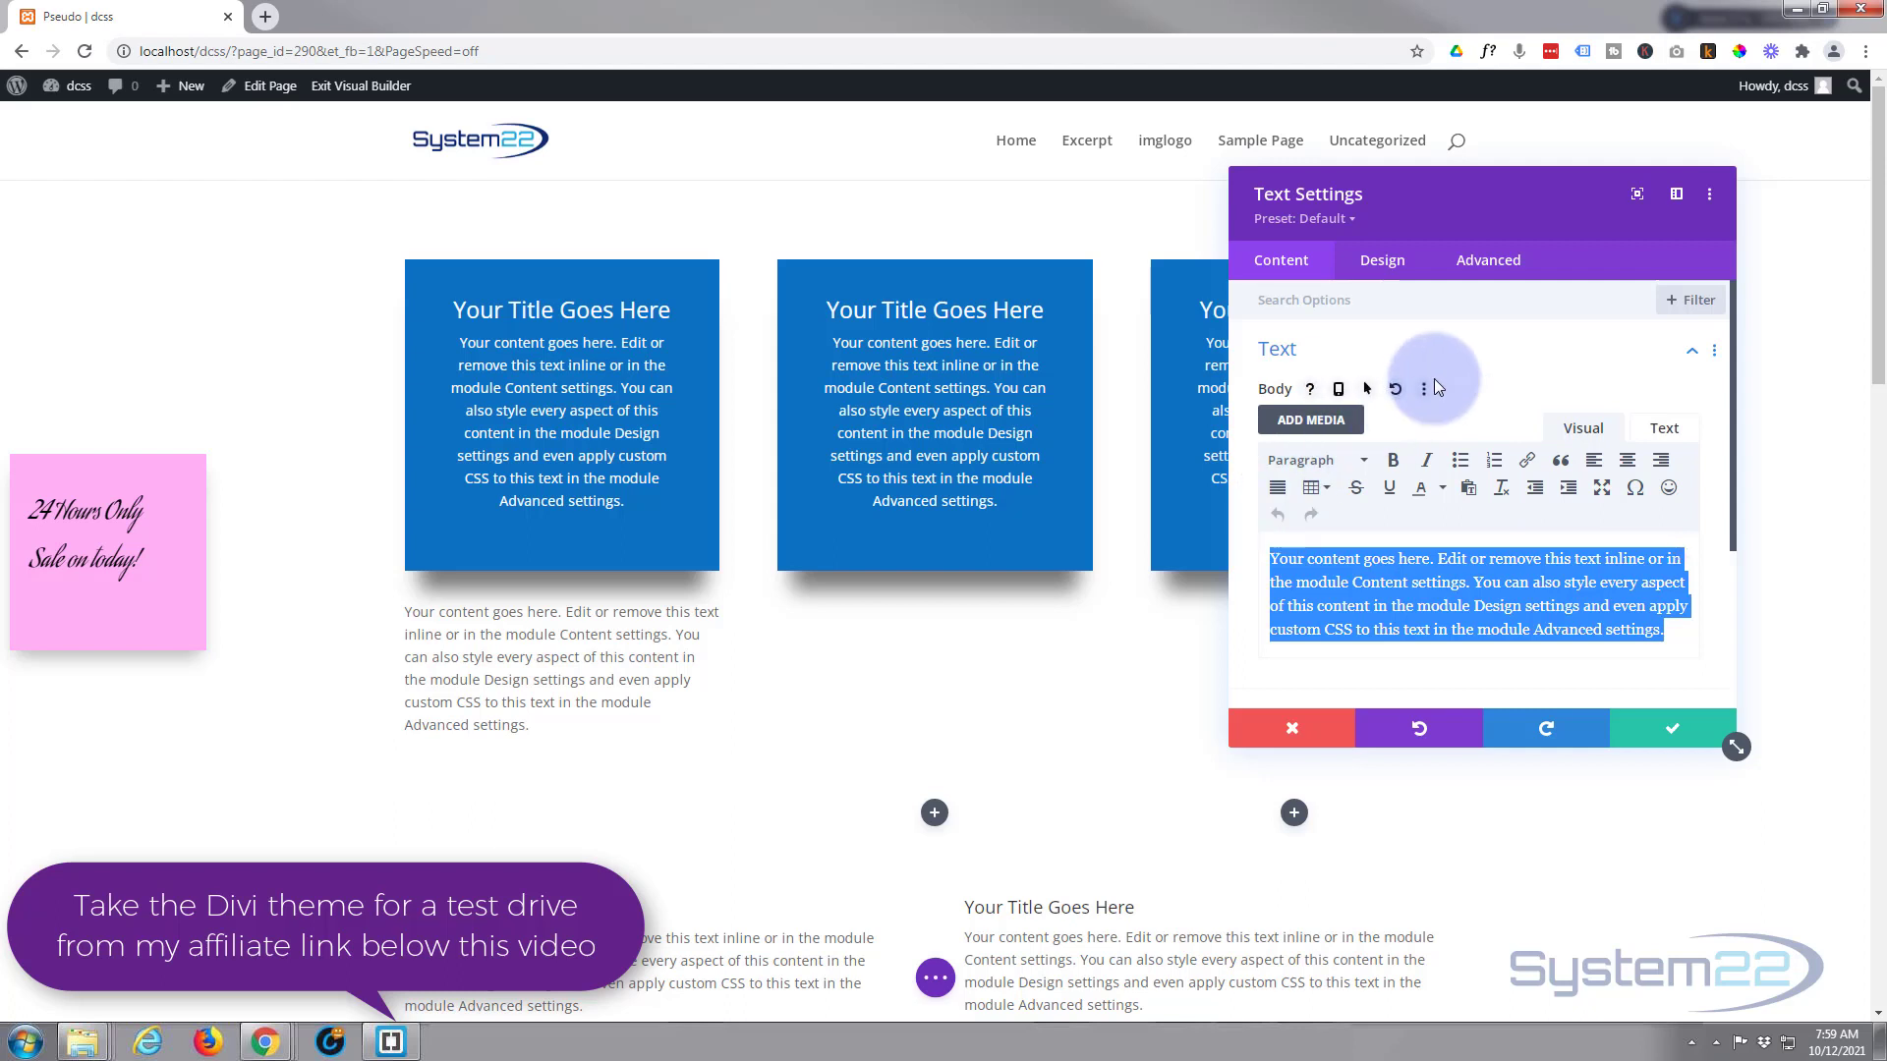
text(St)
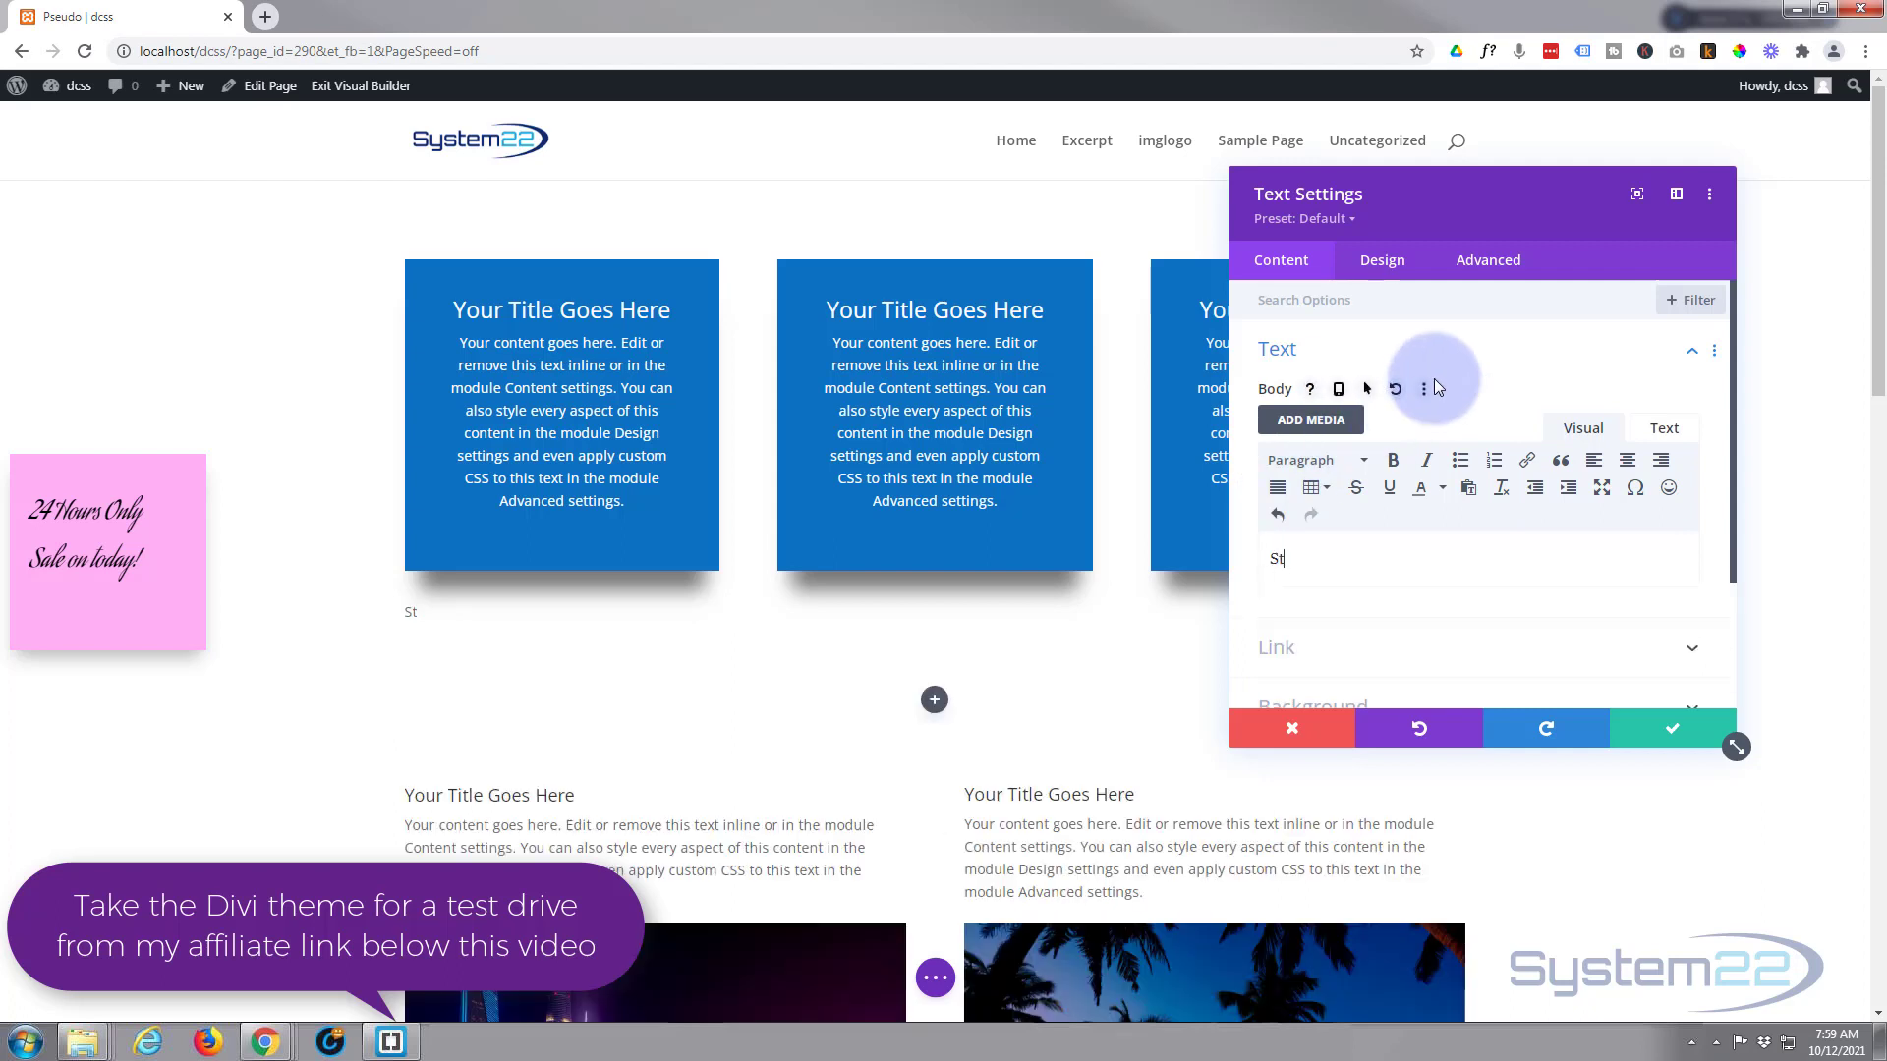
text(ick Note)
key(Return)
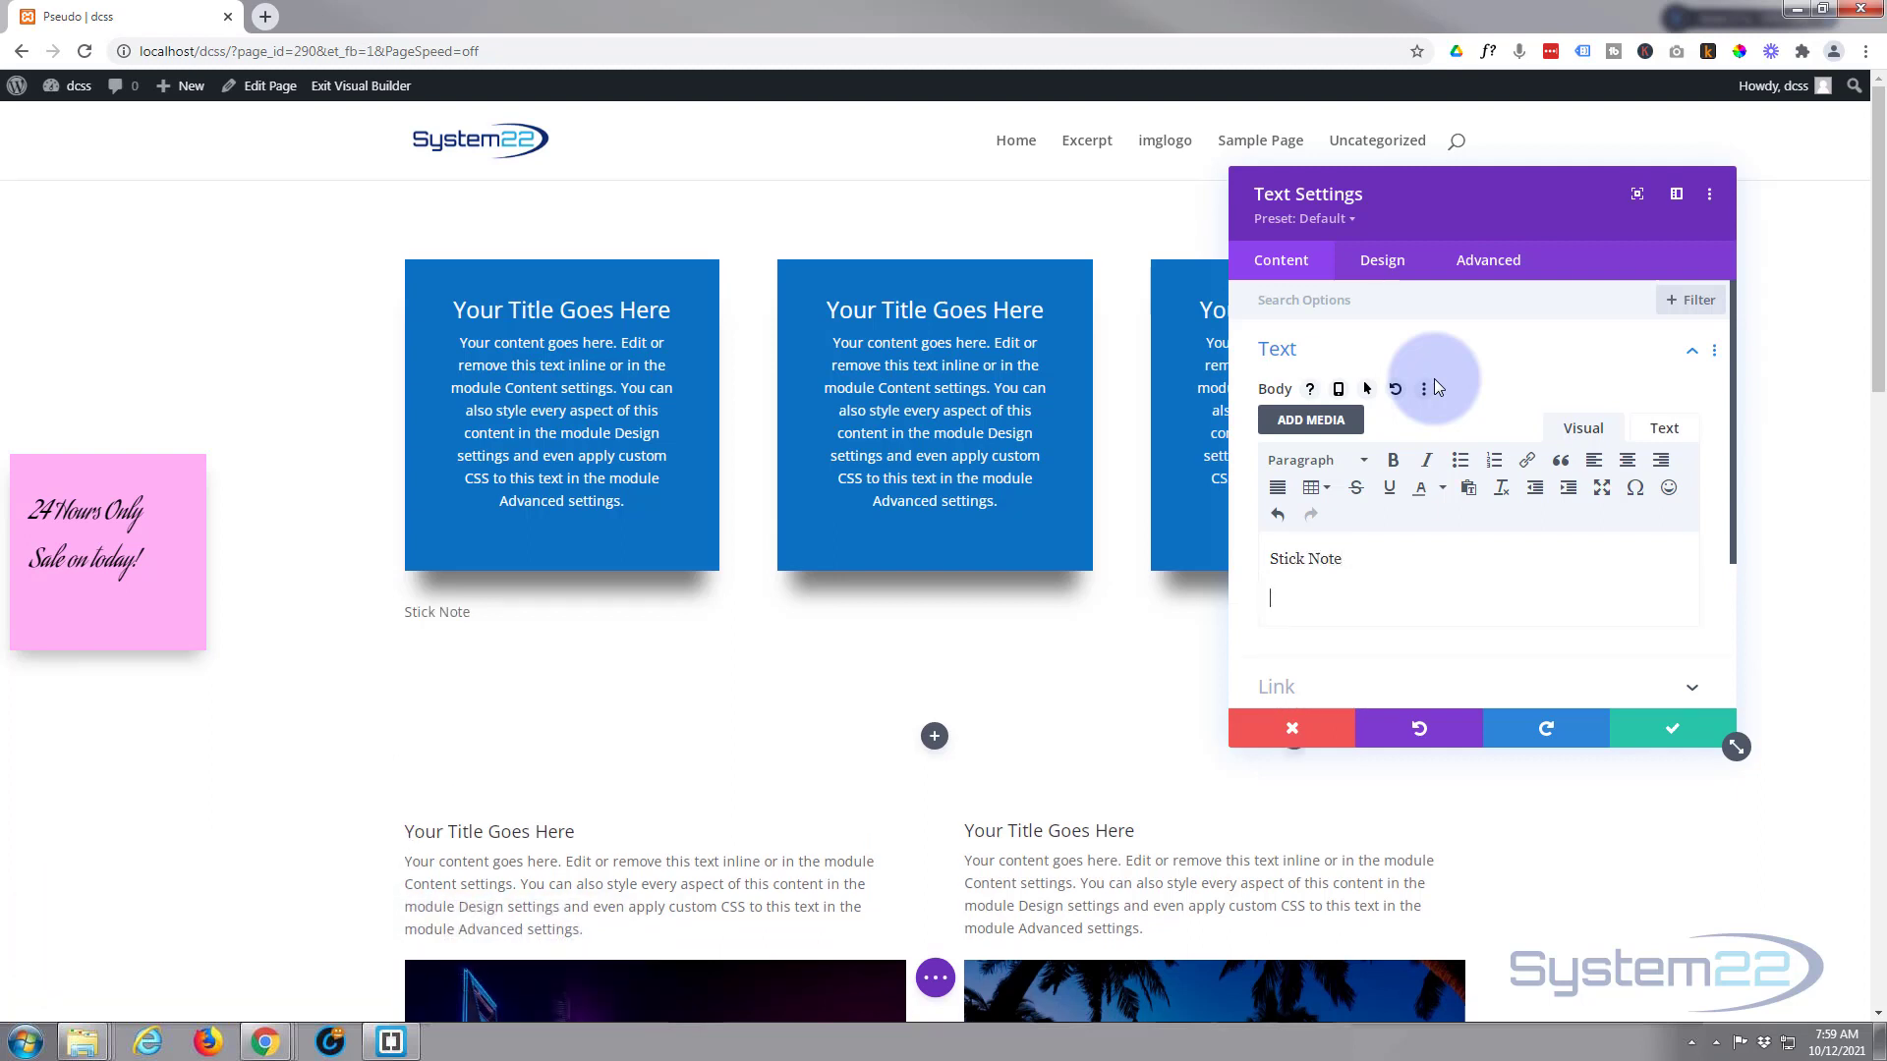
text(Check this out!)
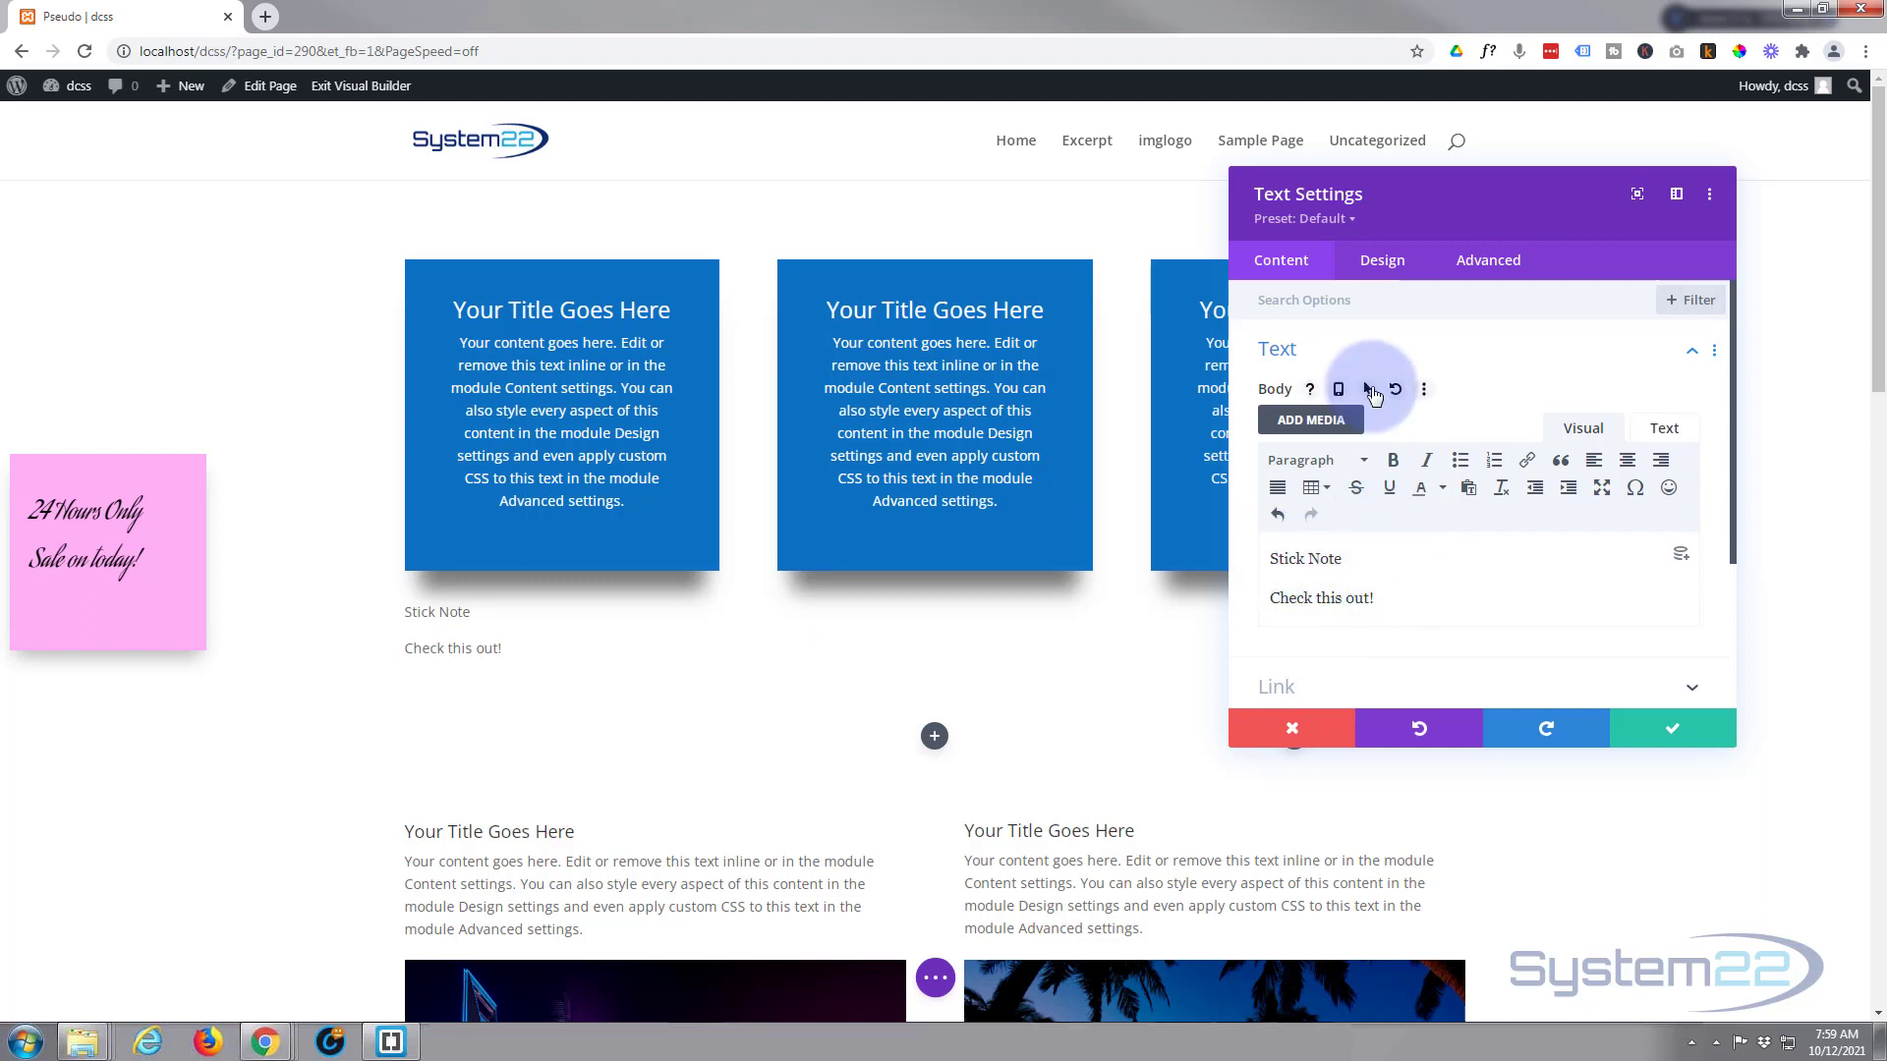
Style the module's text in the Aguafina Script font, coloured black, at a size of 24px.
click(1389, 275)
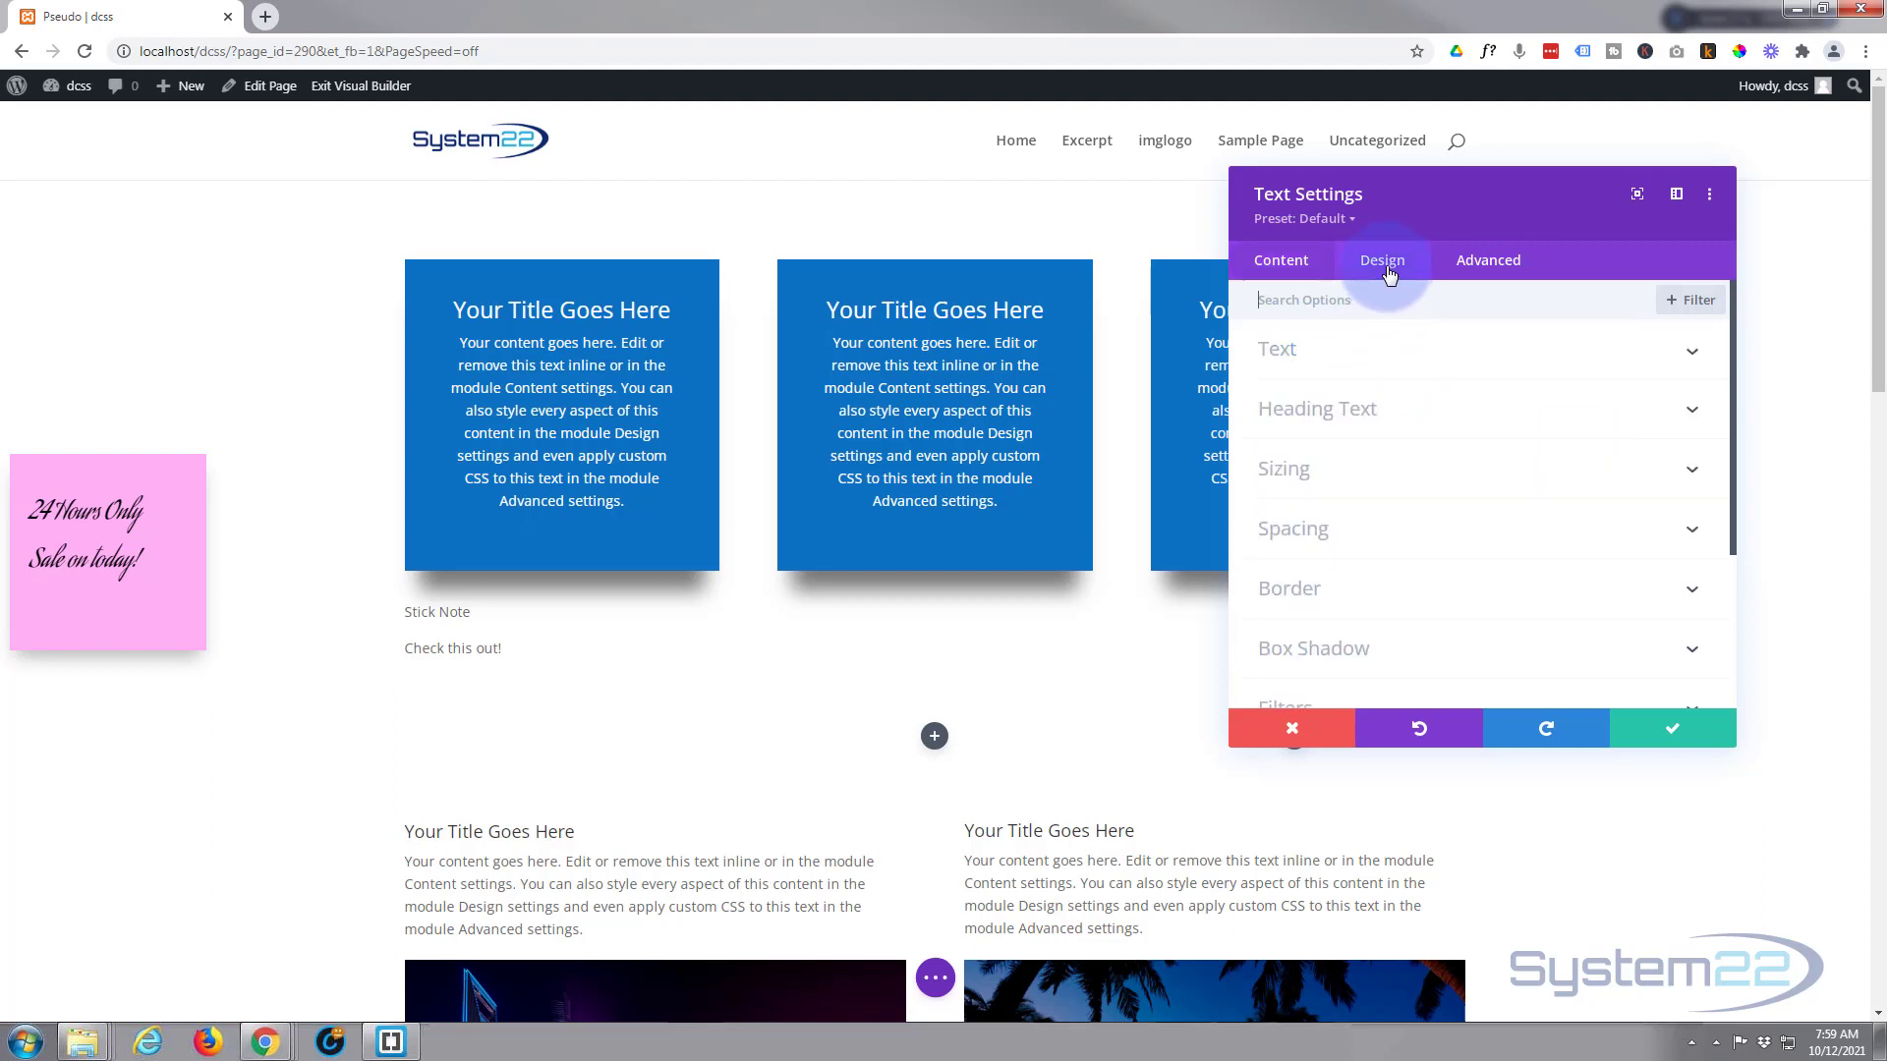
click(1422, 365)
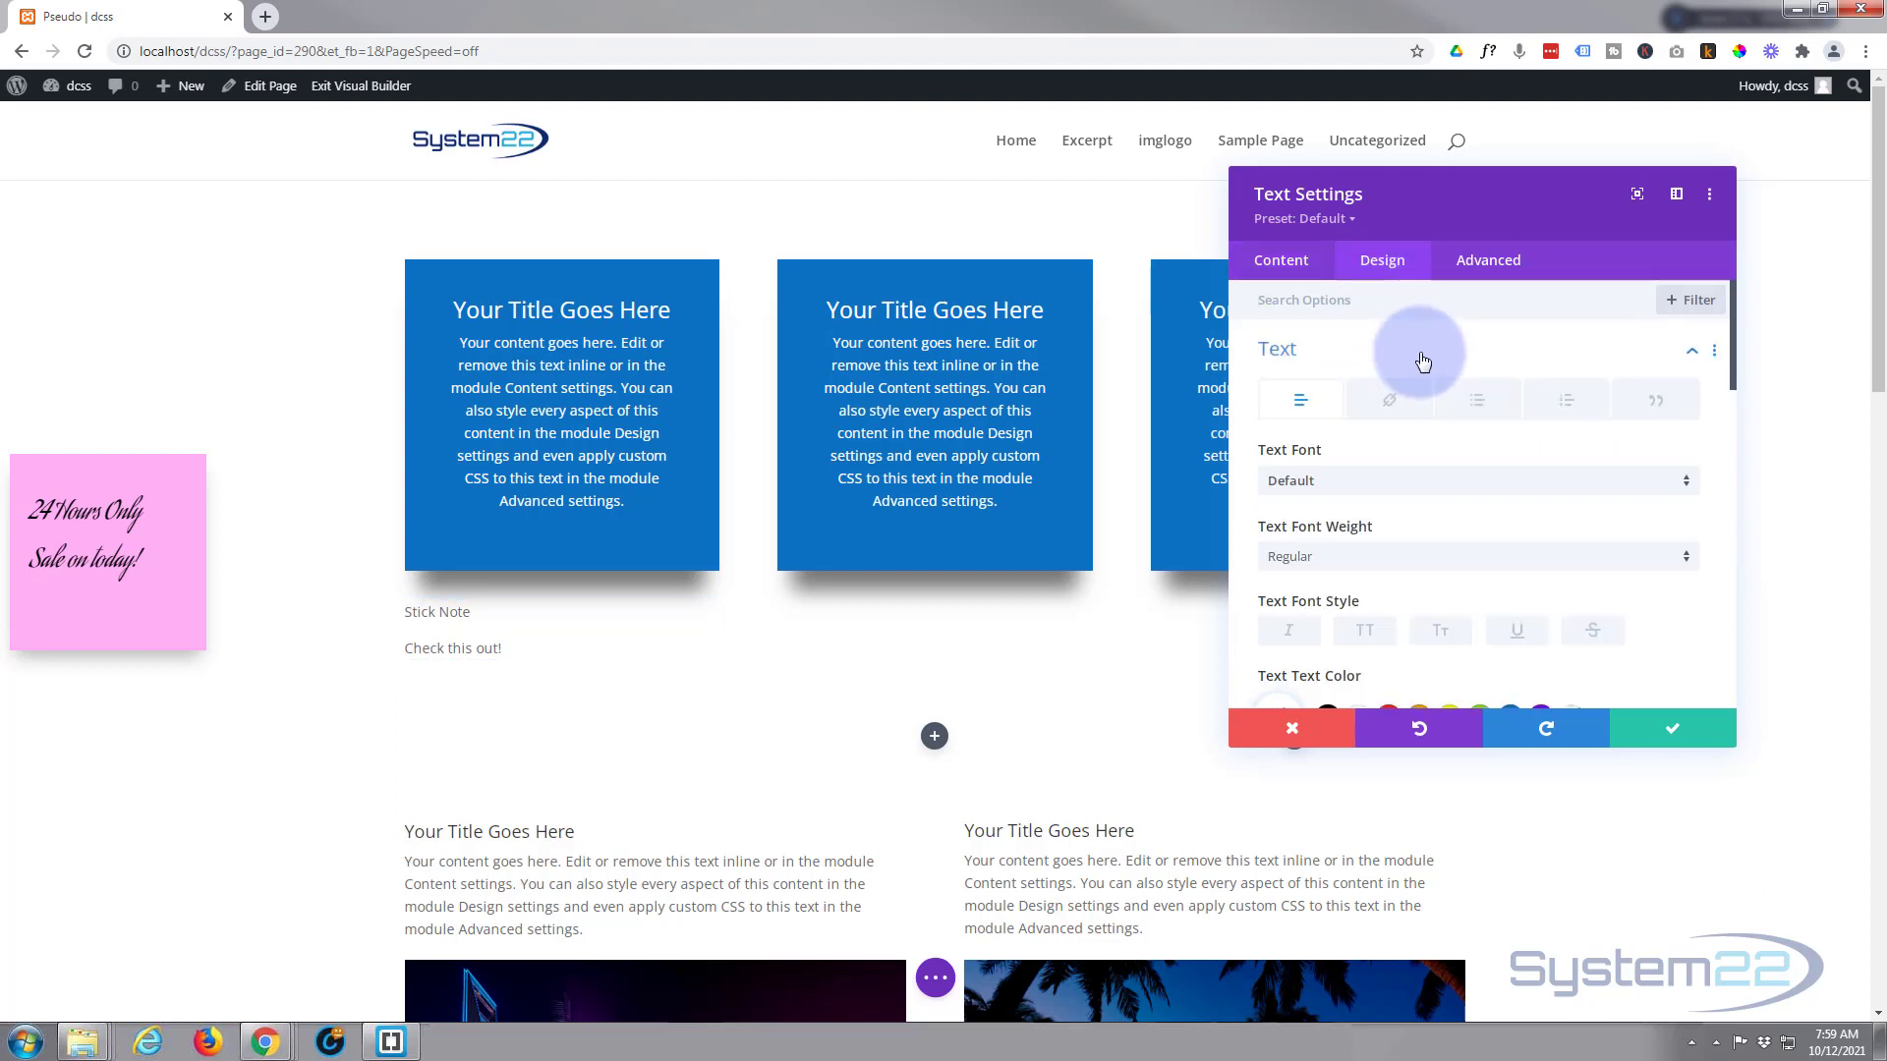
click(1407, 483)
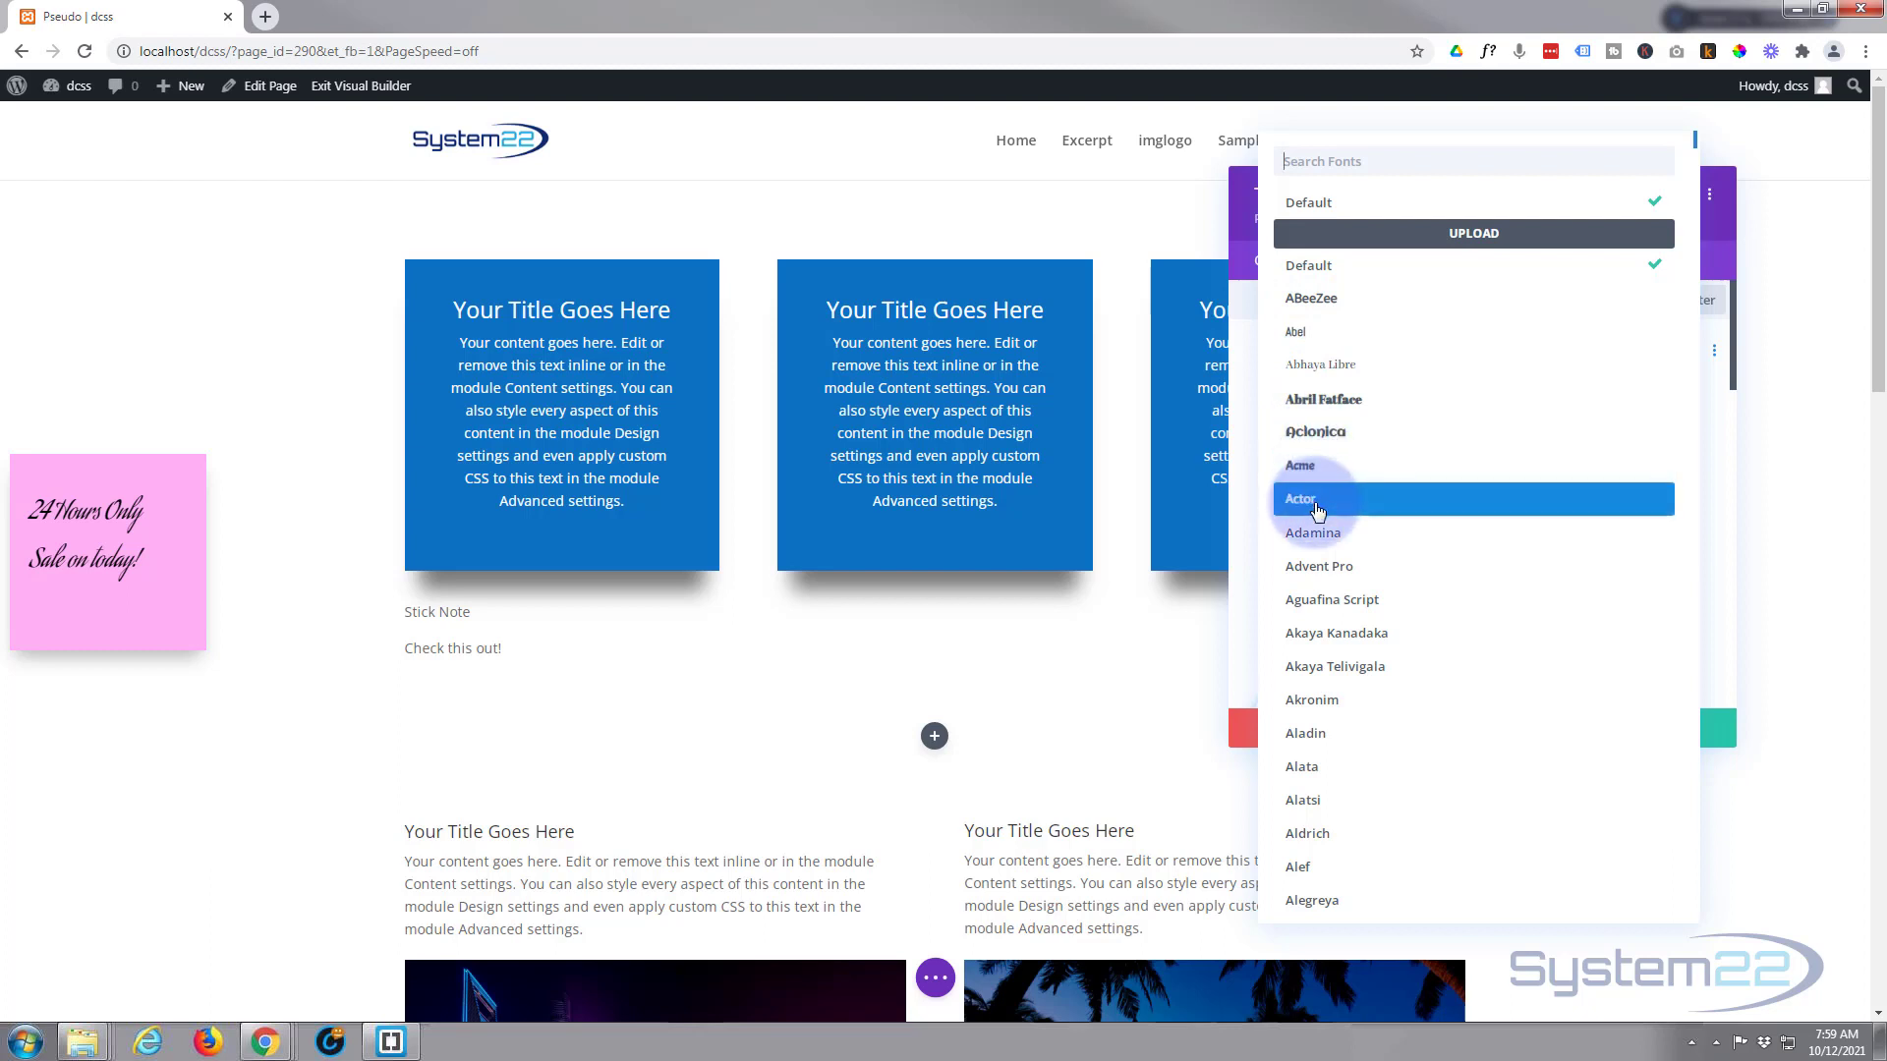
click(1340, 609)
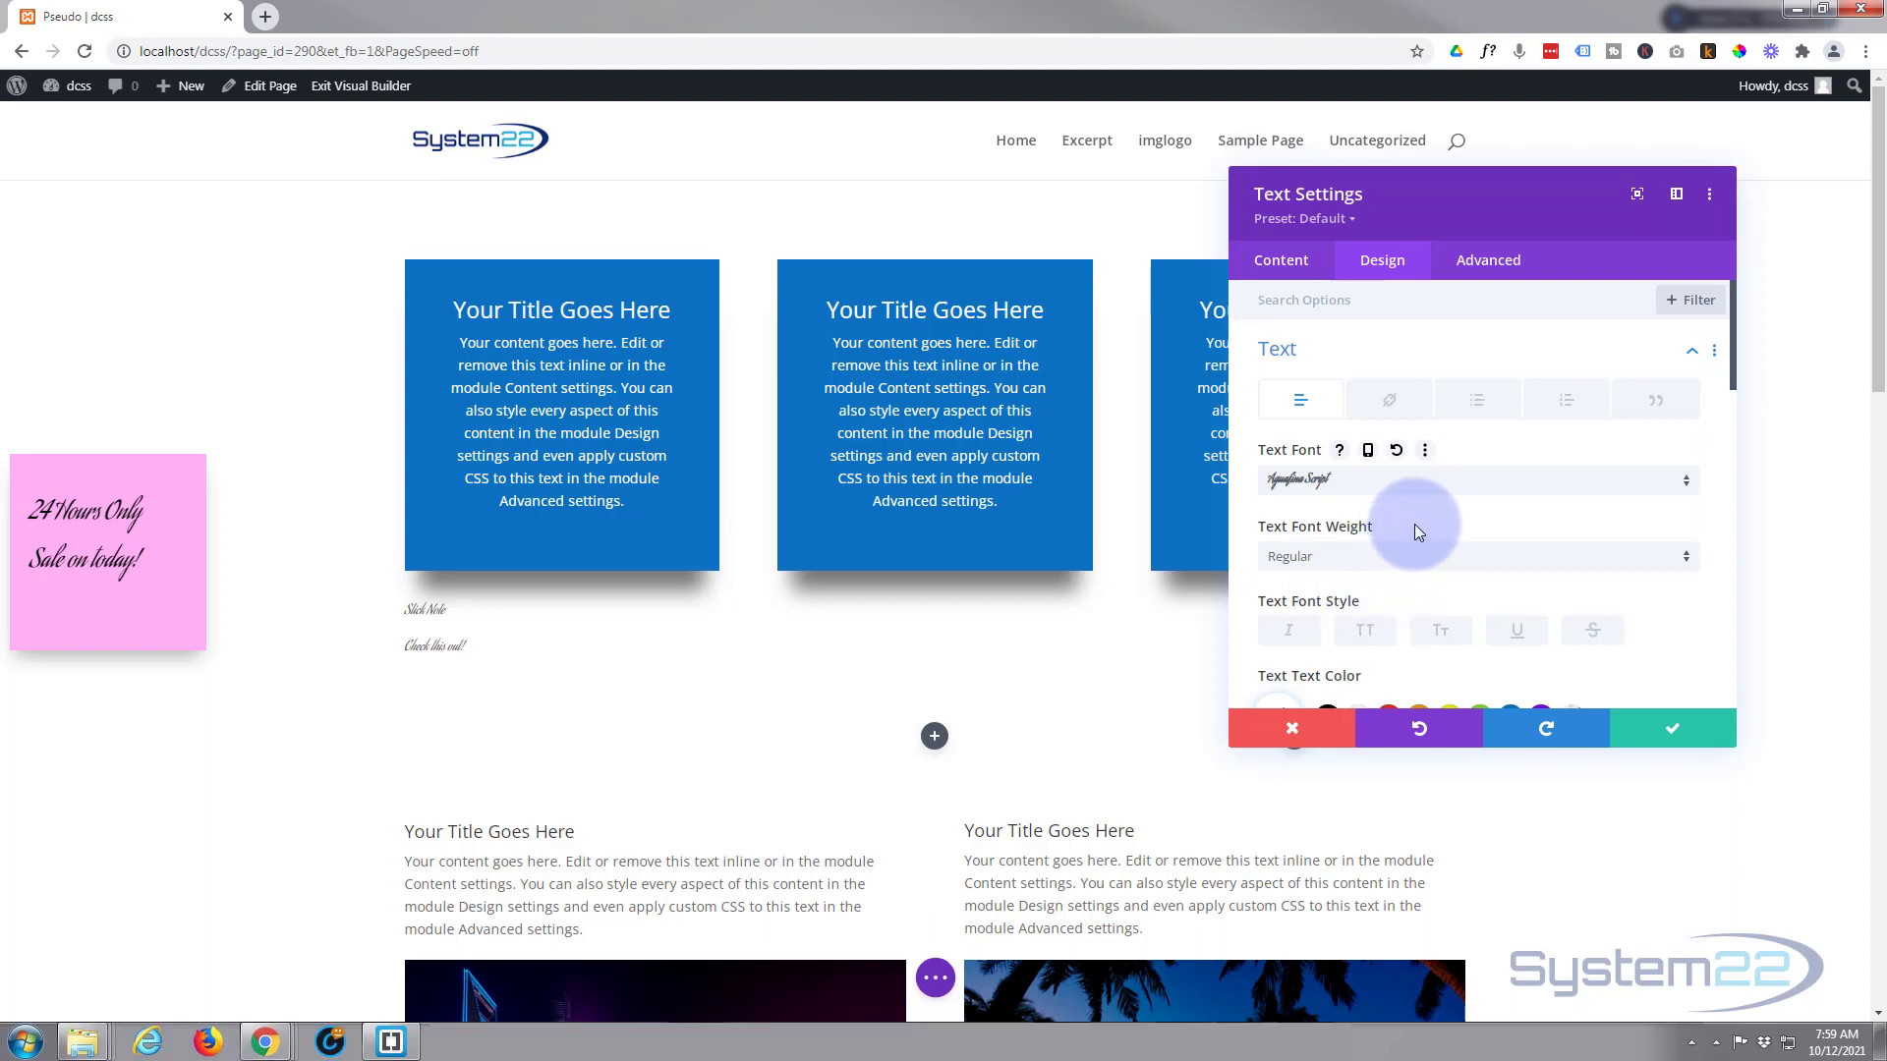
scroll(1413, 523, down, 2)
click(1327, 521)
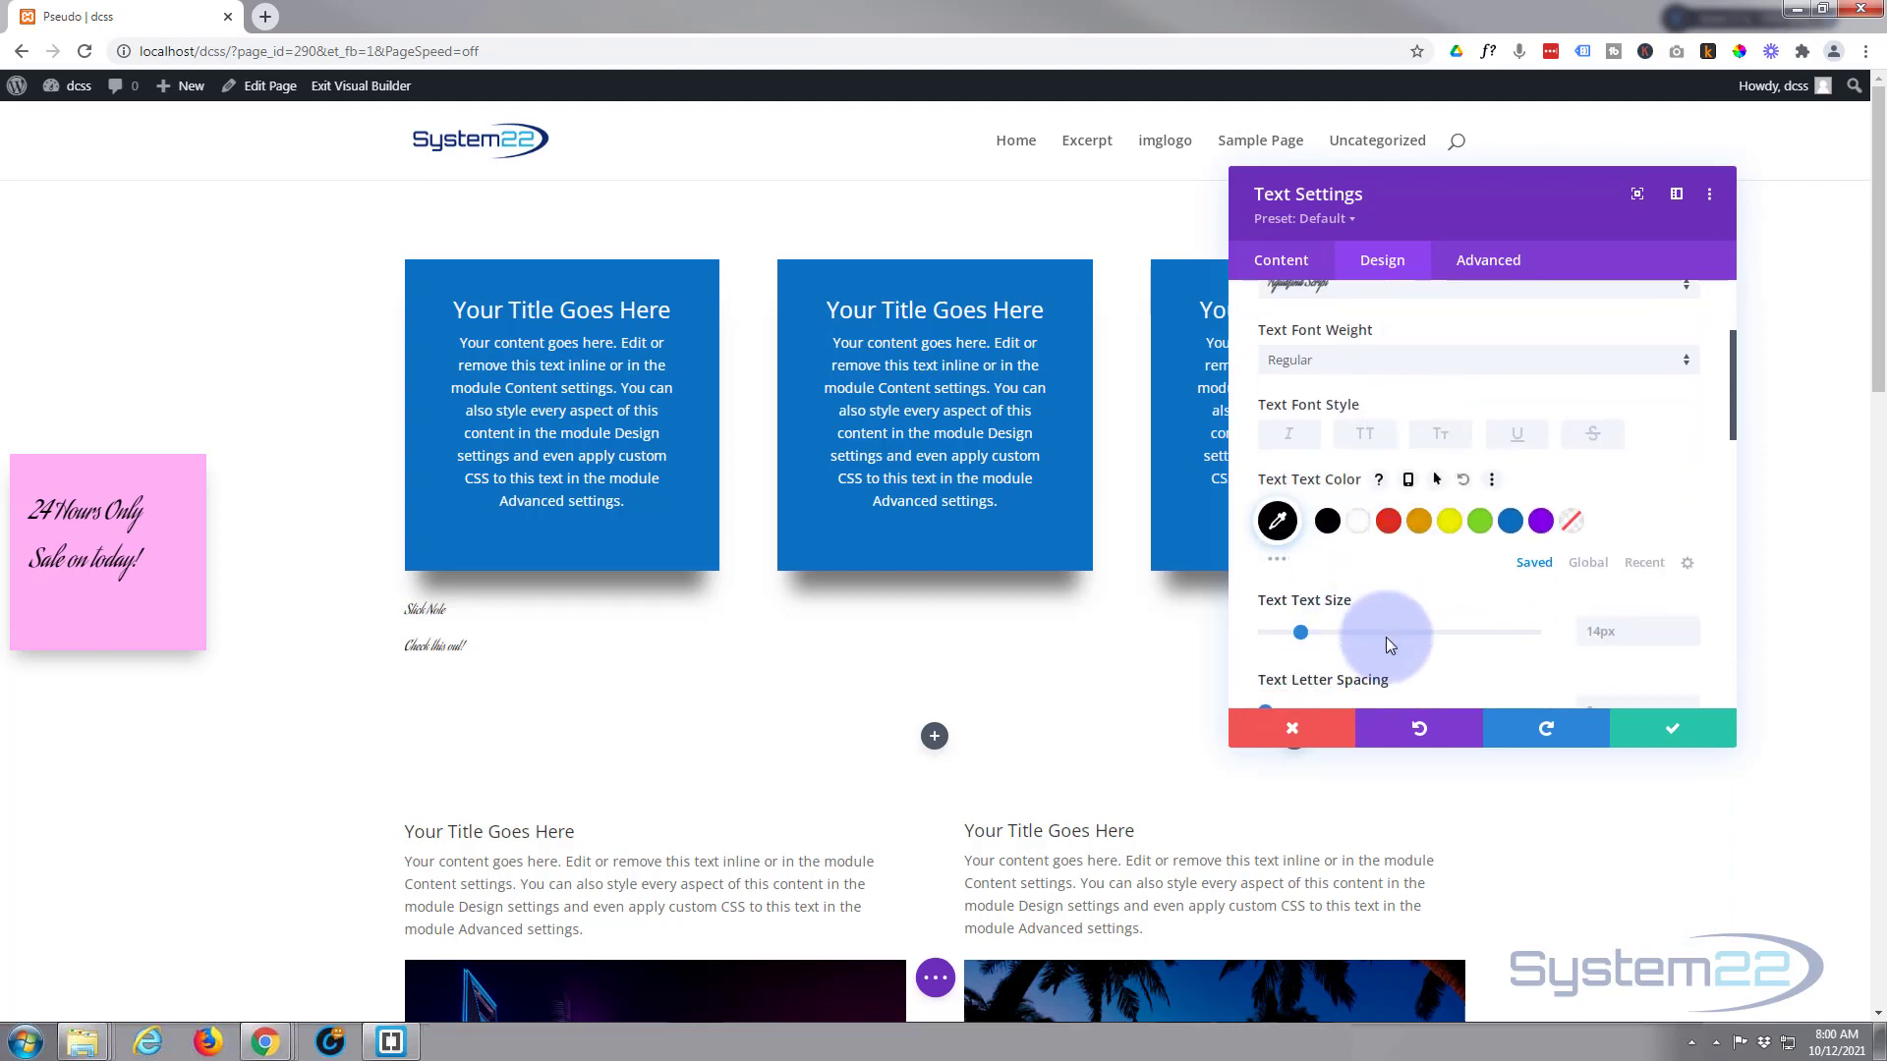
drag(1299, 634, 1329, 634)
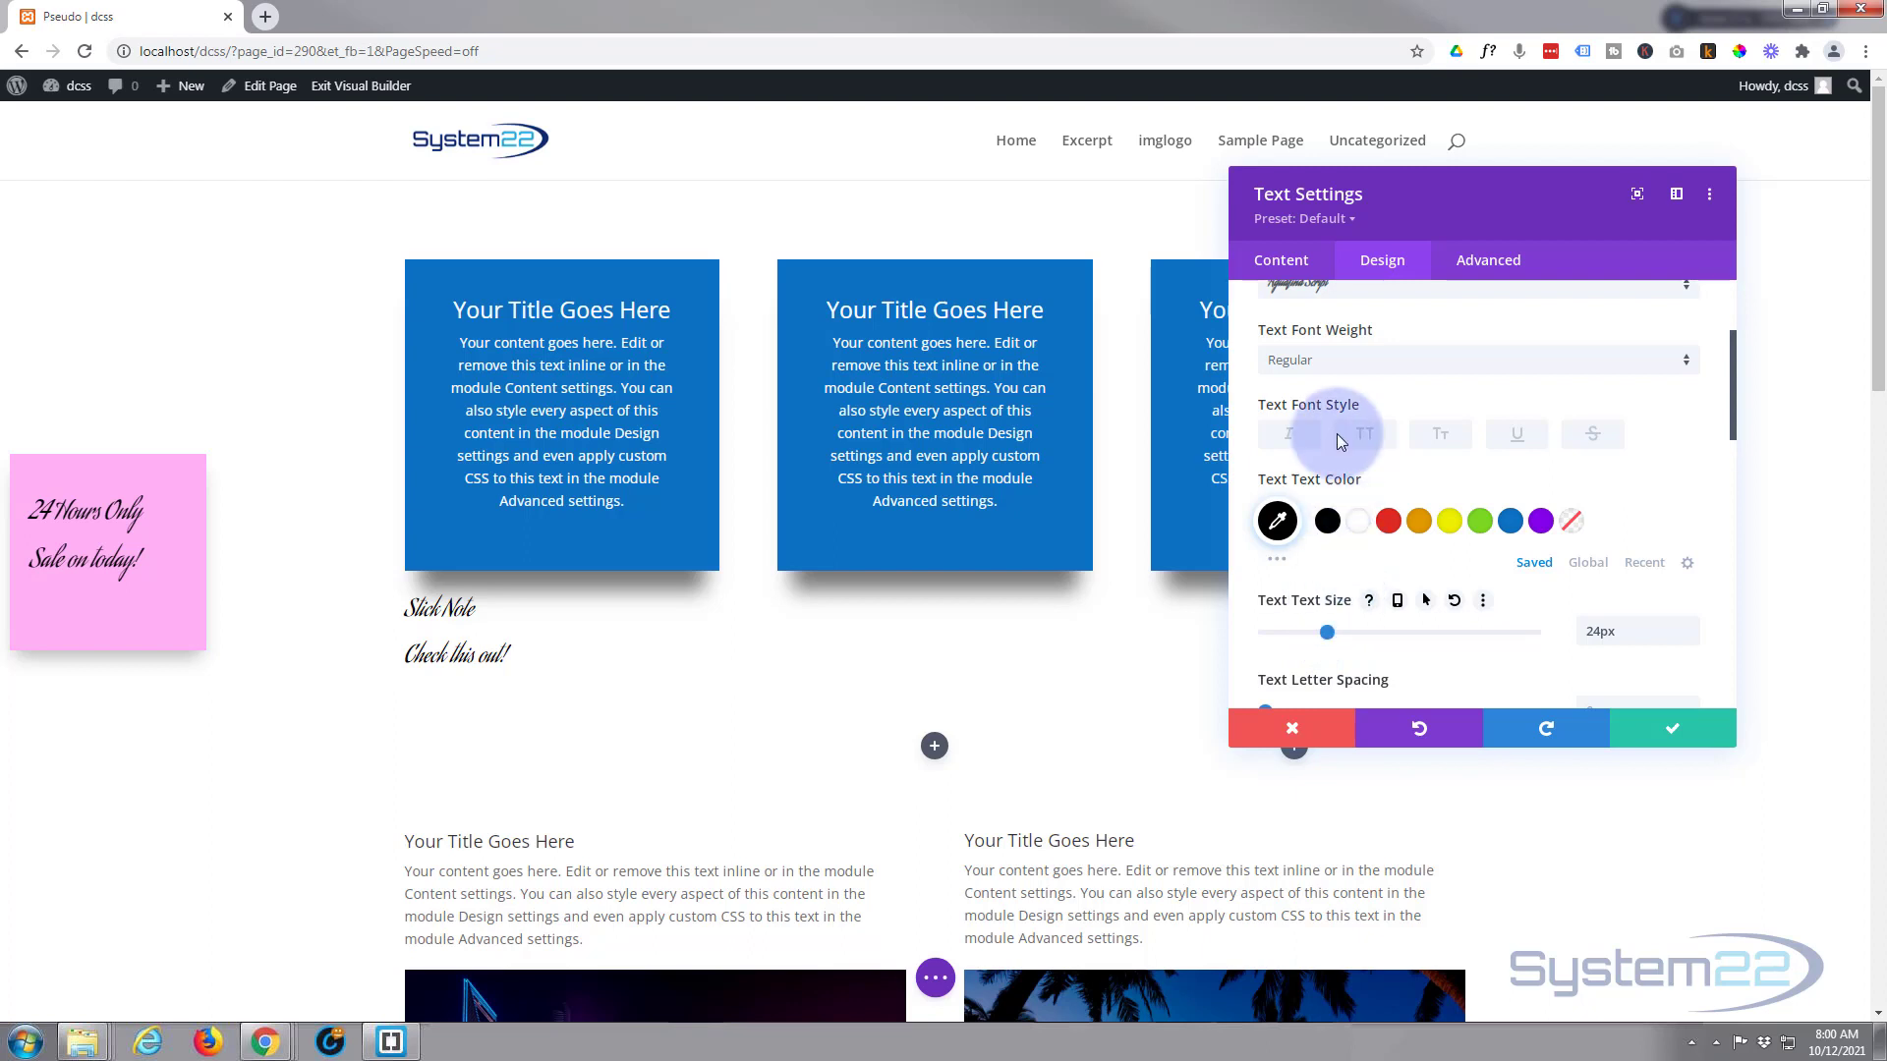
Give the text module a pale green background colour, lightening the saved green to #d0fca1.
click(1287, 263)
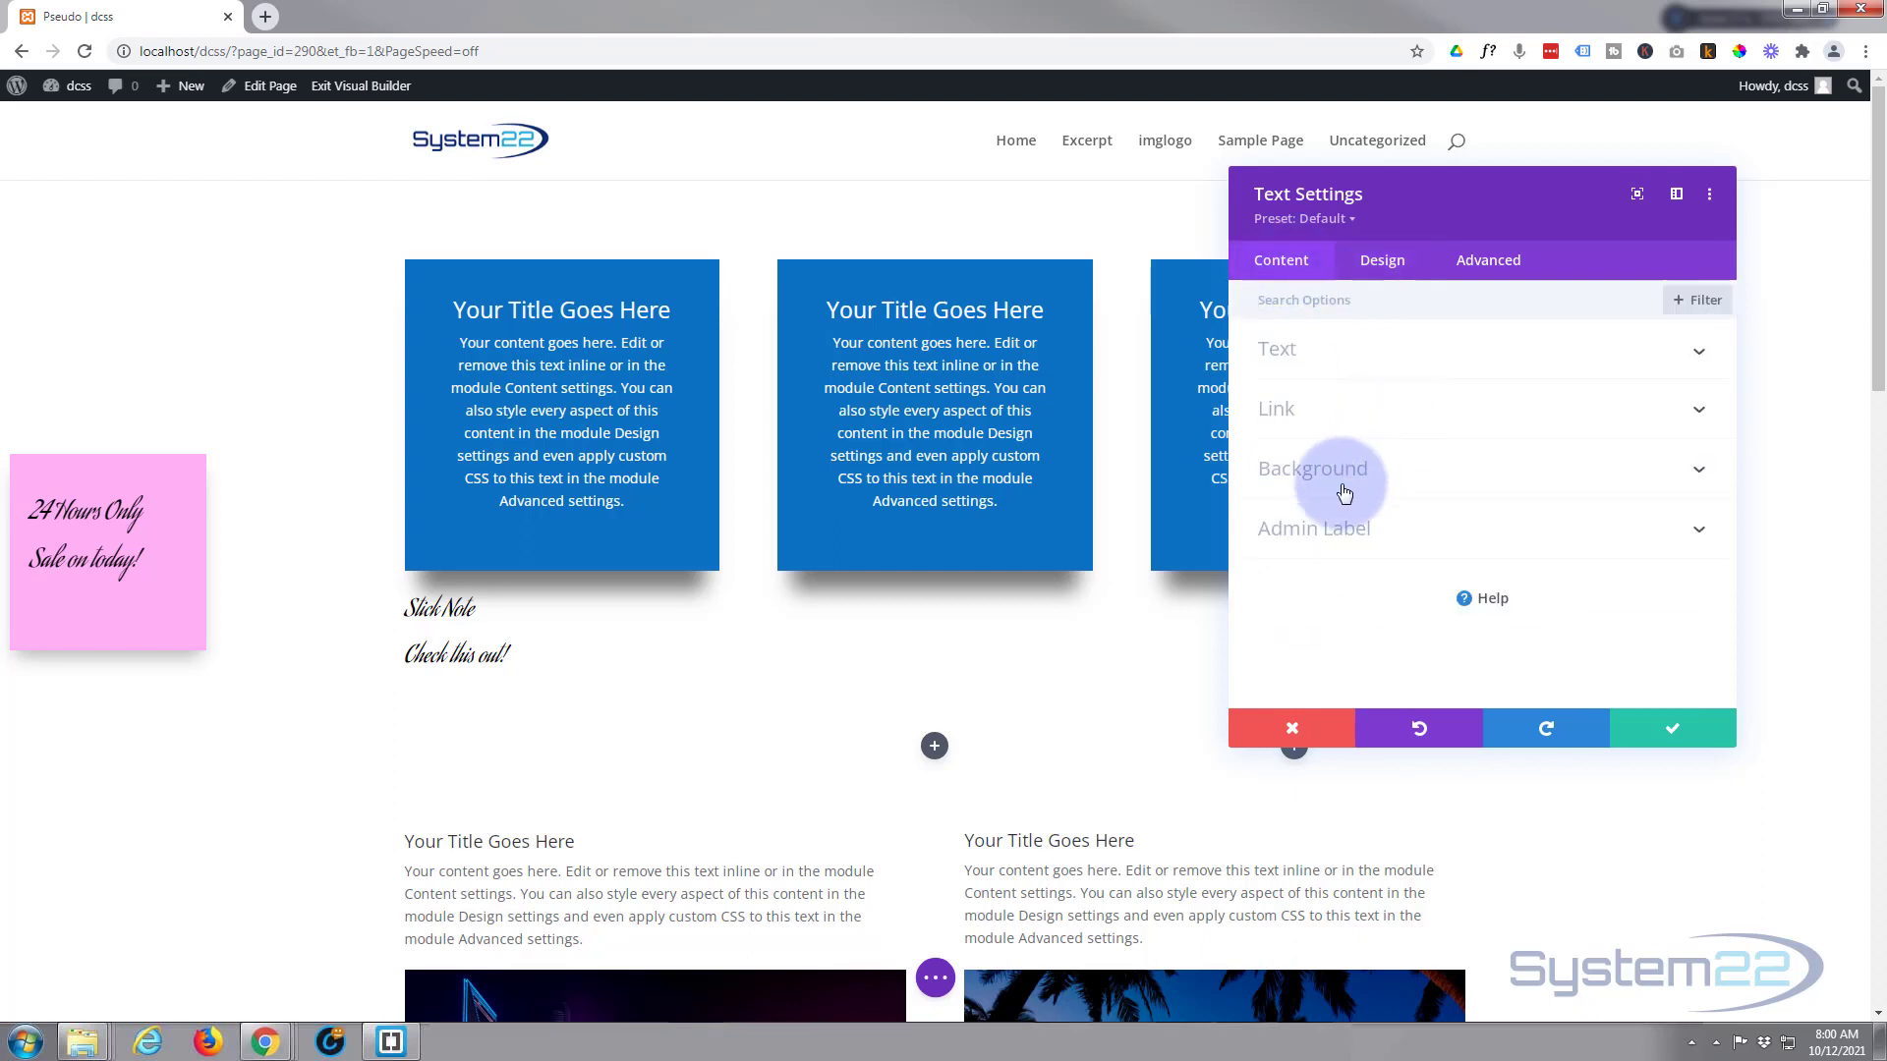
click(1408, 481)
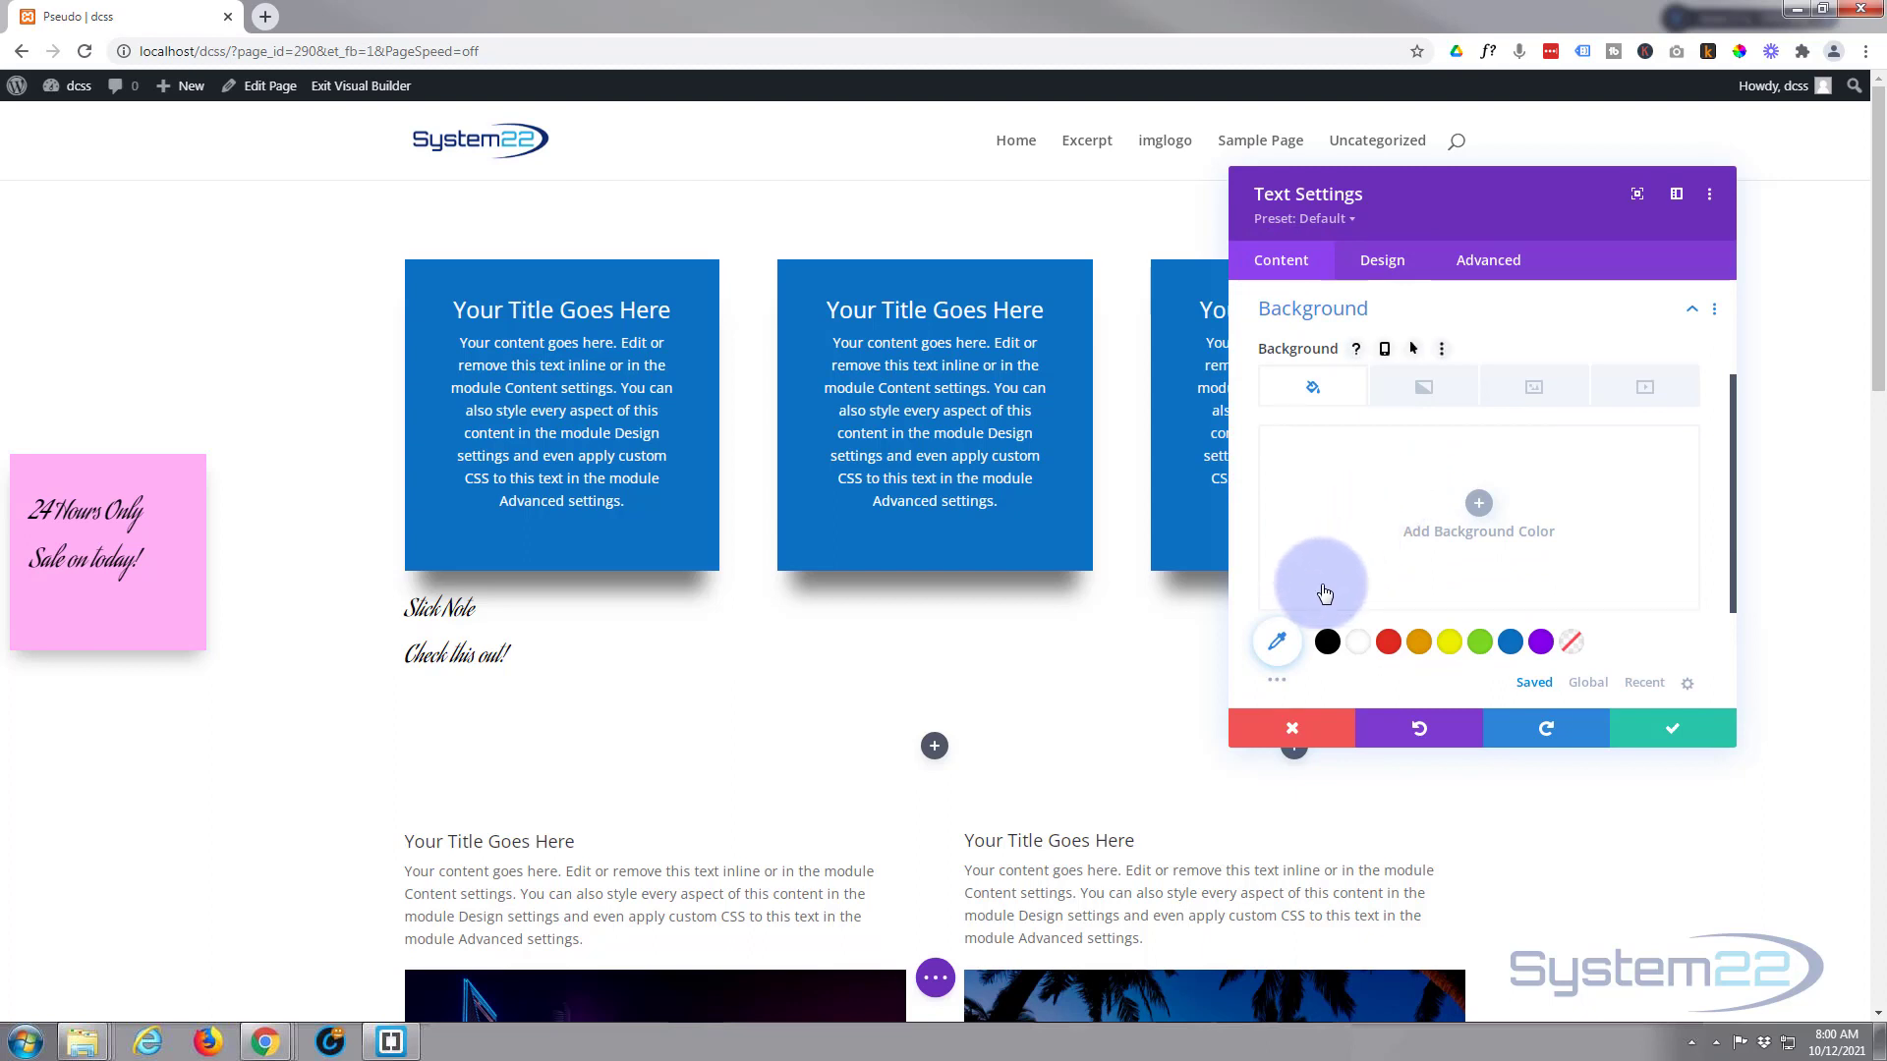
click(1480, 643)
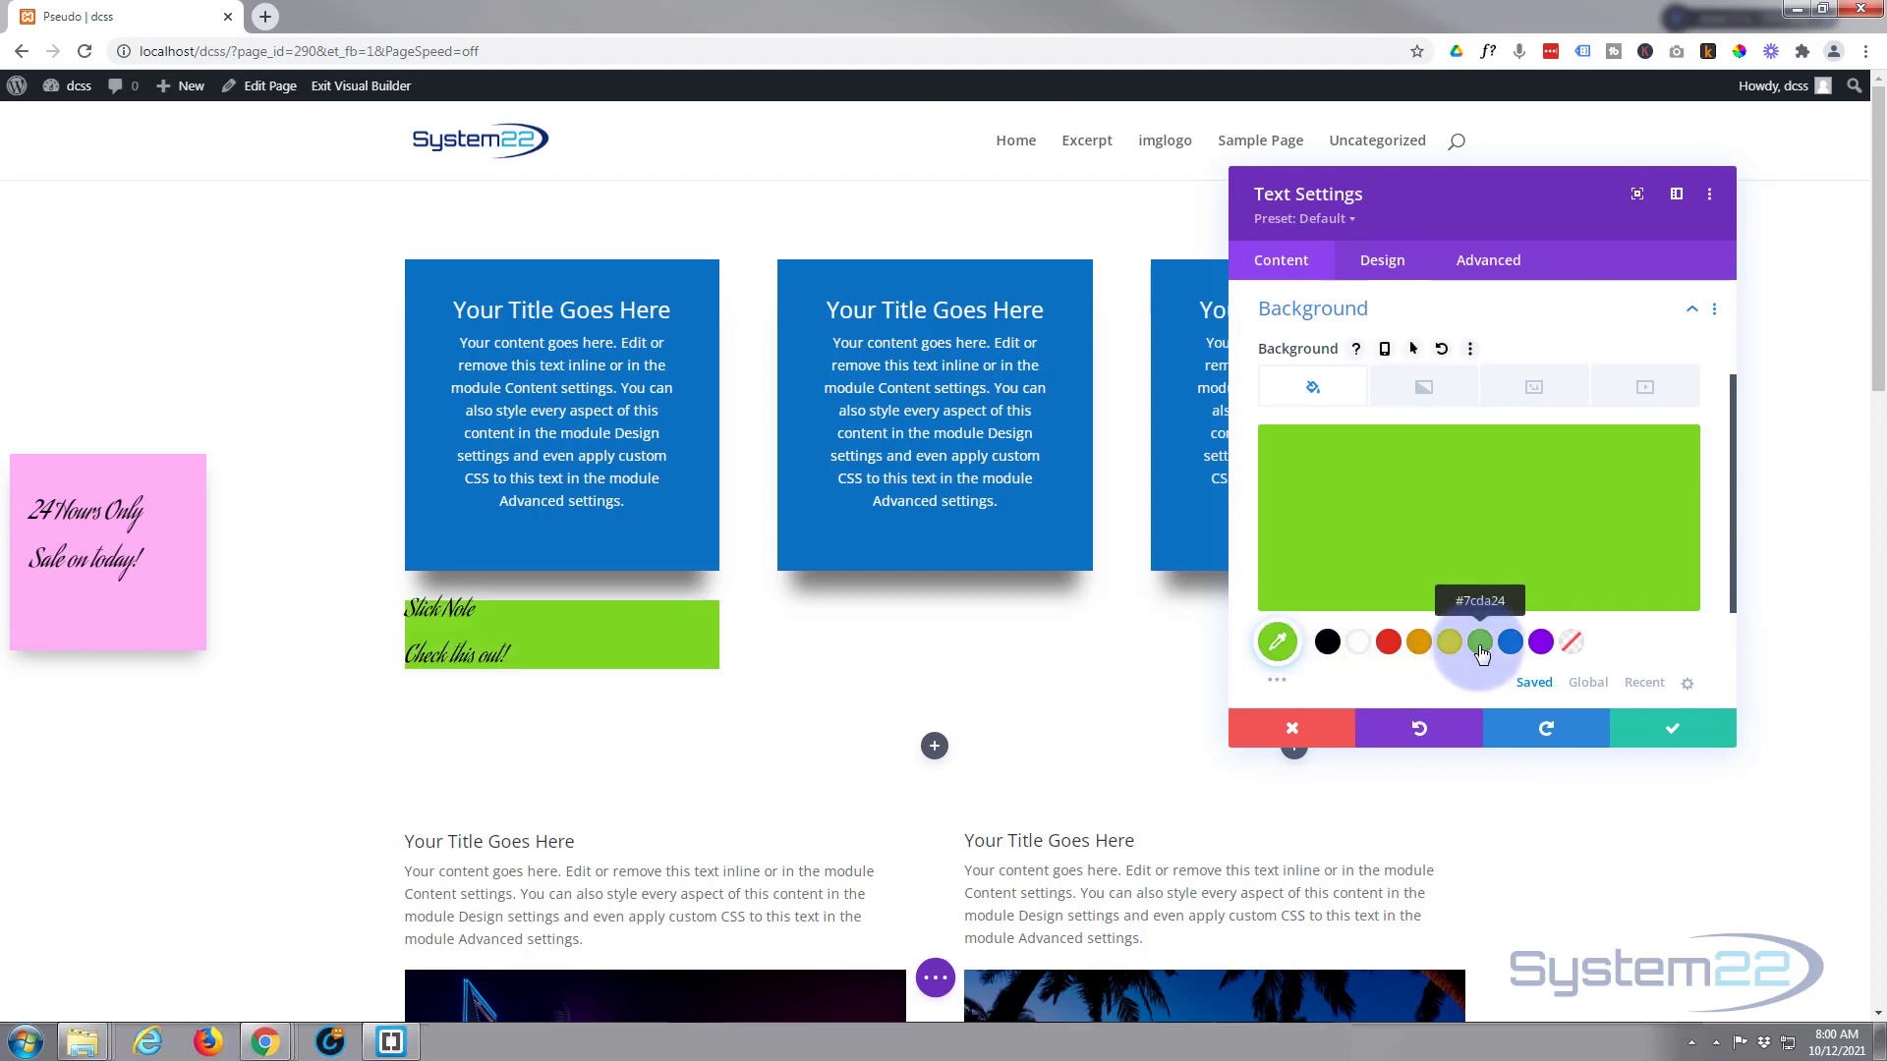
click(1445, 538)
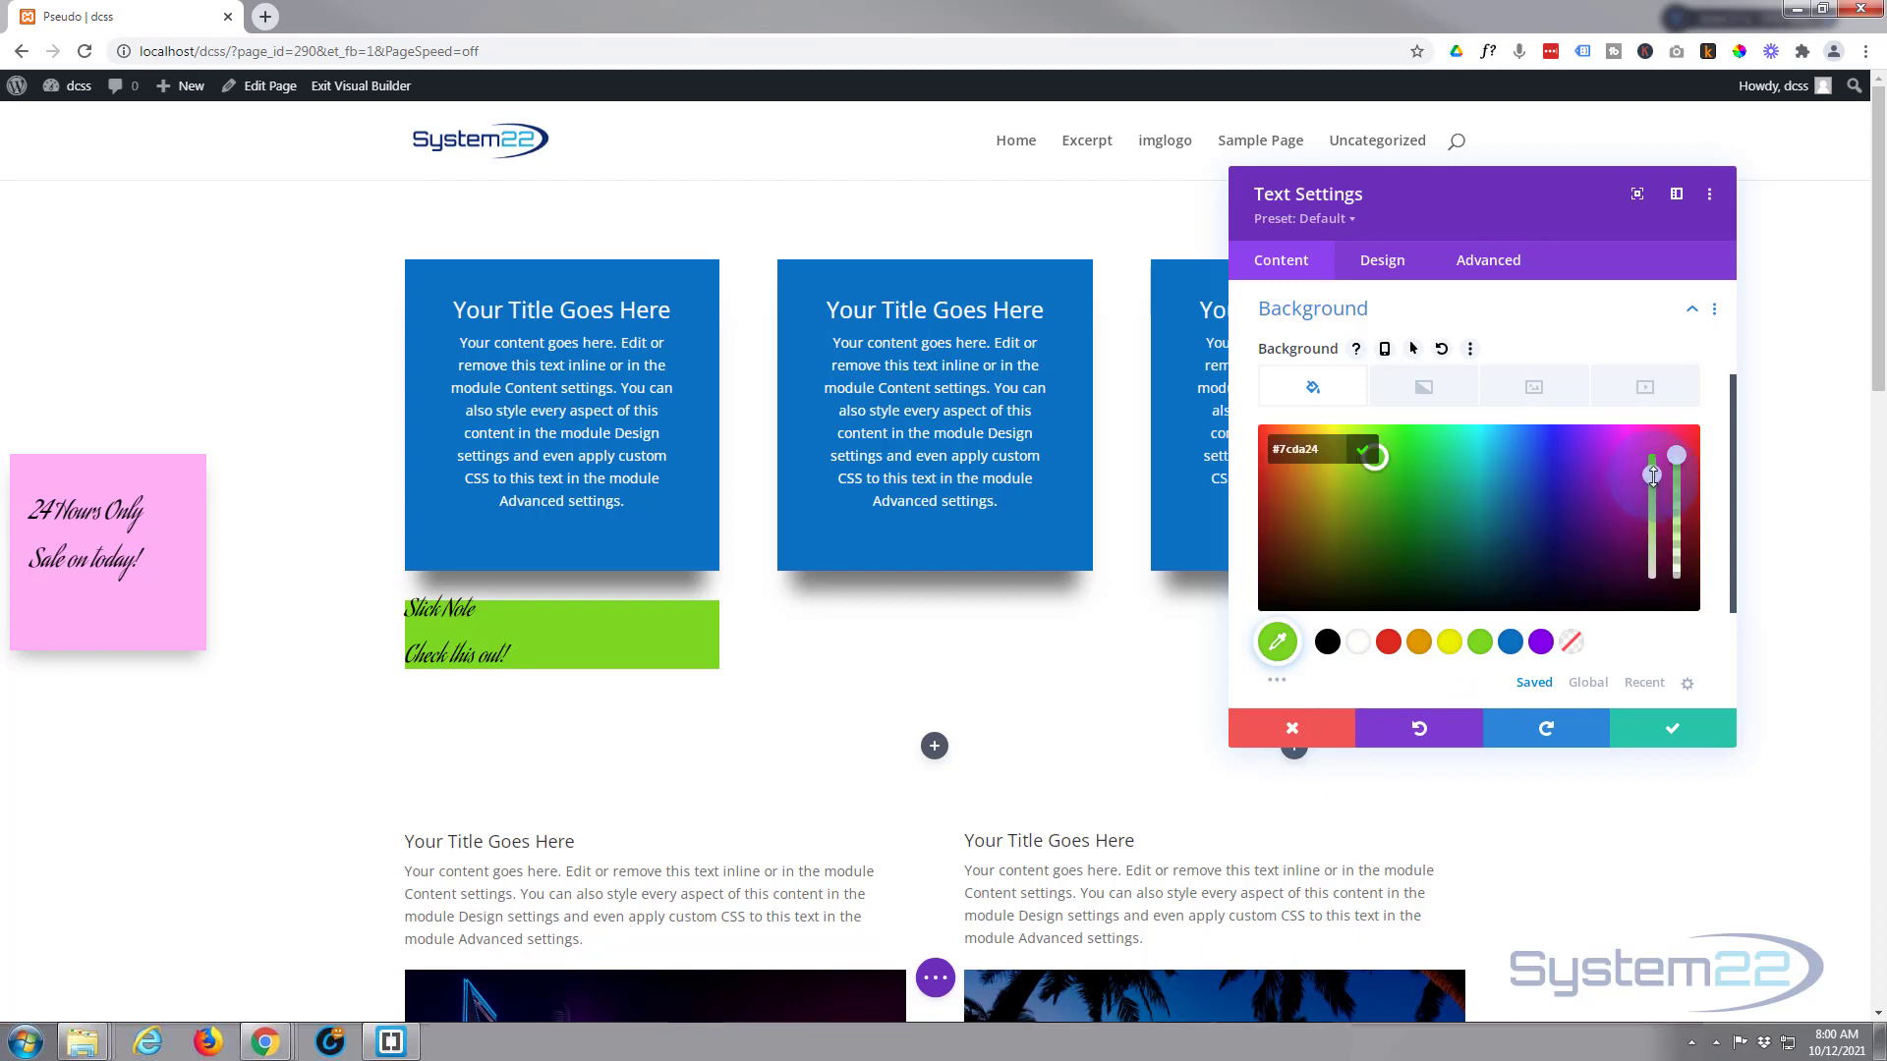
drag(1652, 476, 1651, 528)
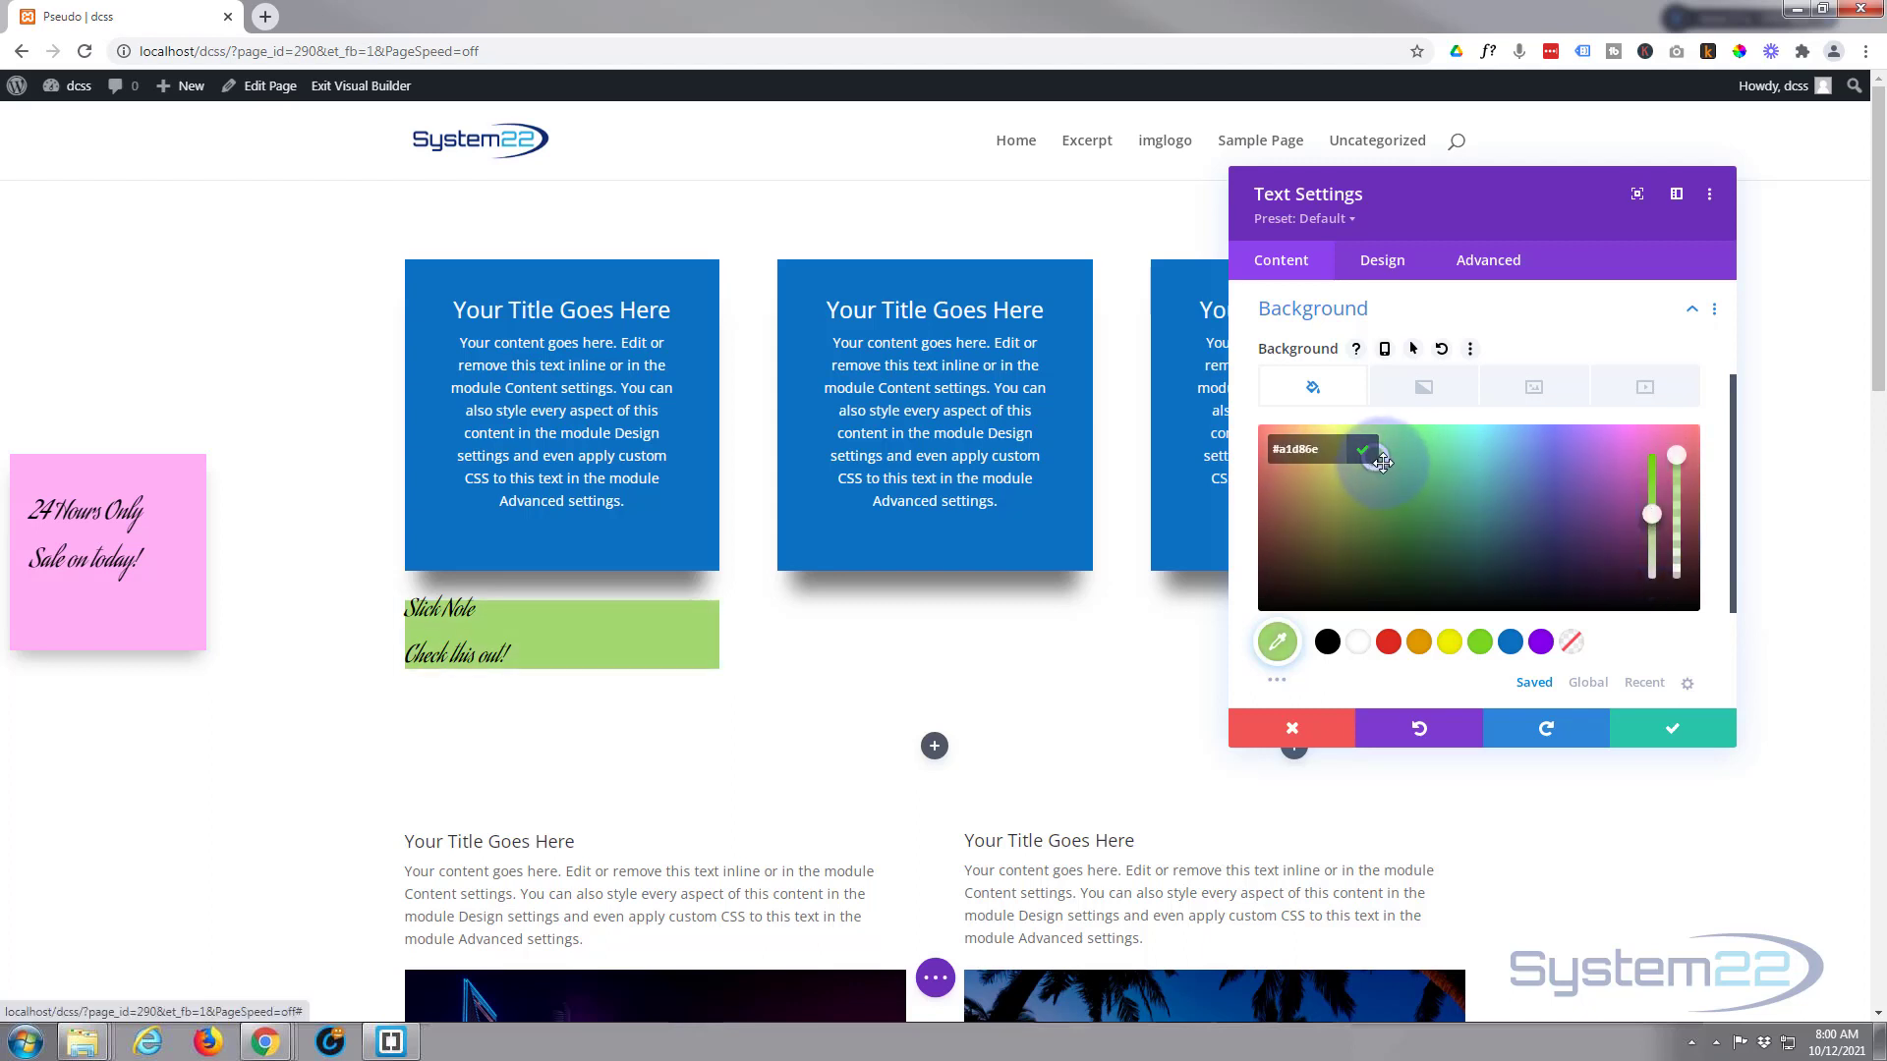
drag(1381, 443, 1374, 432)
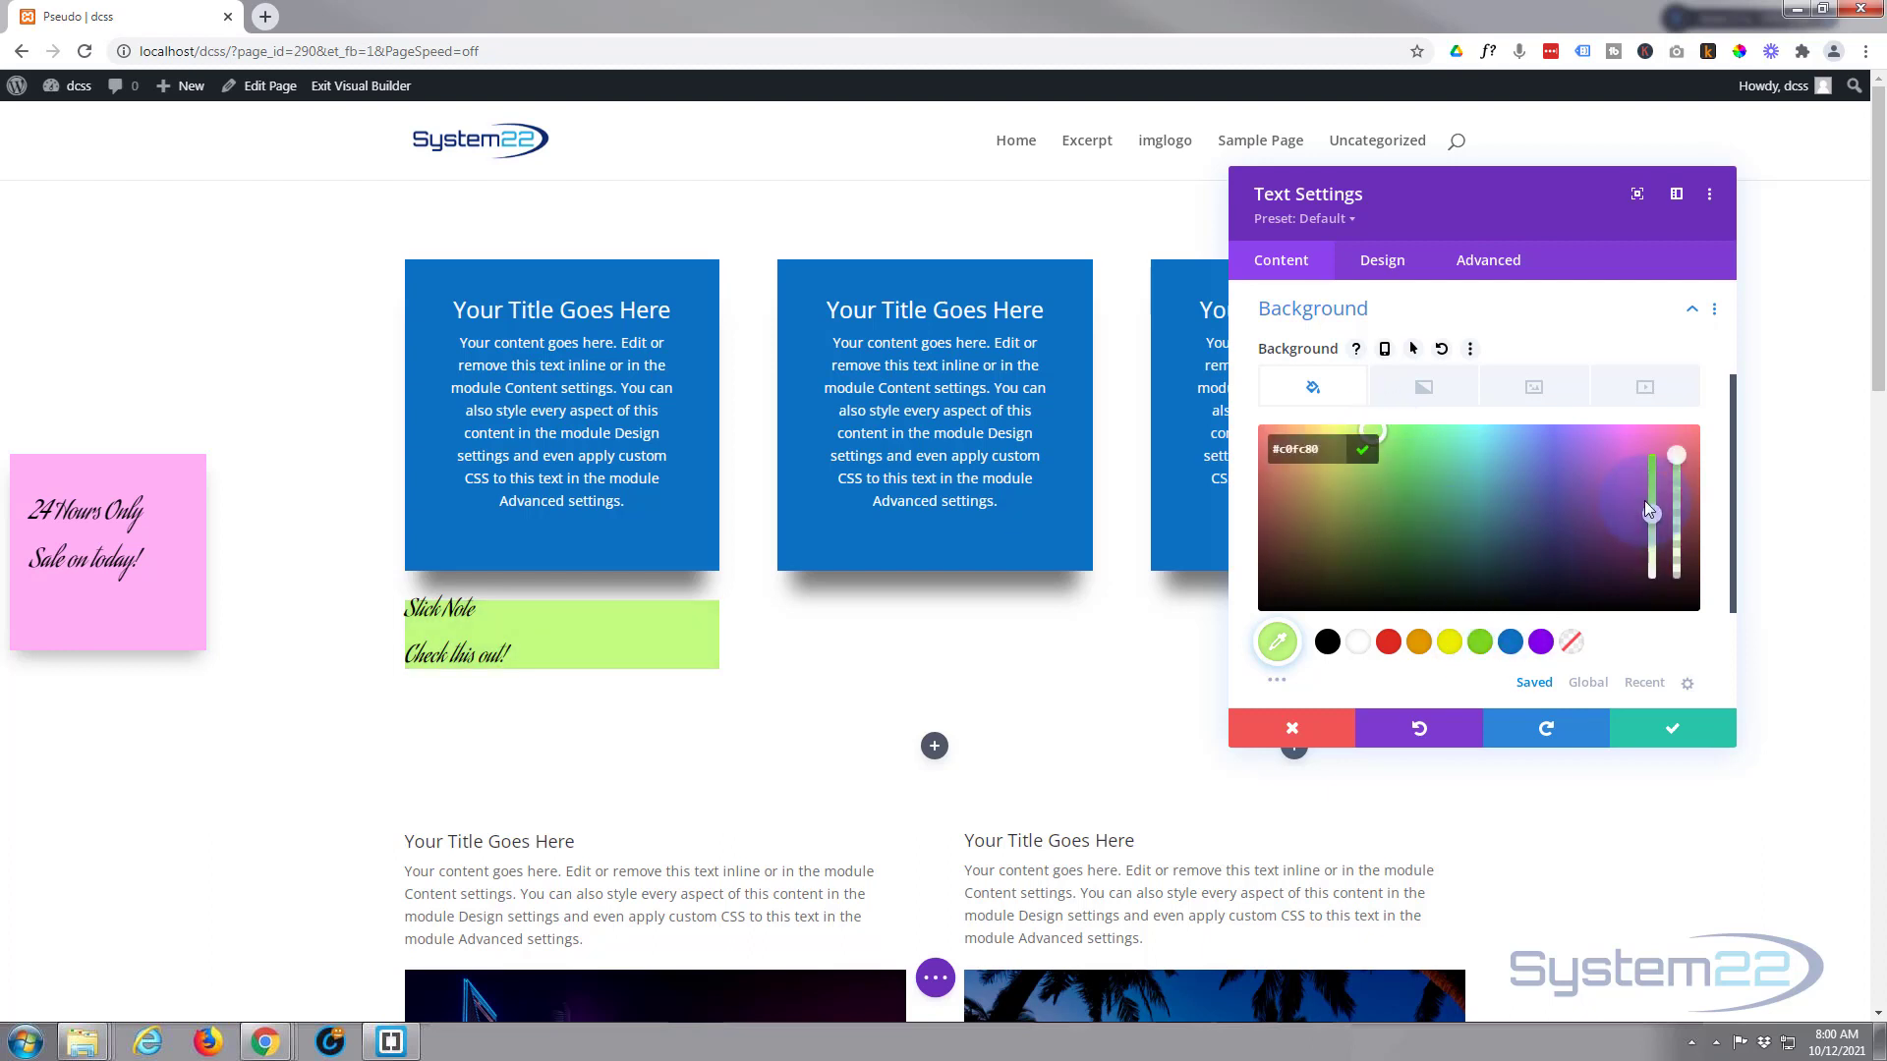
drag(1651, 513, 1651, 540)
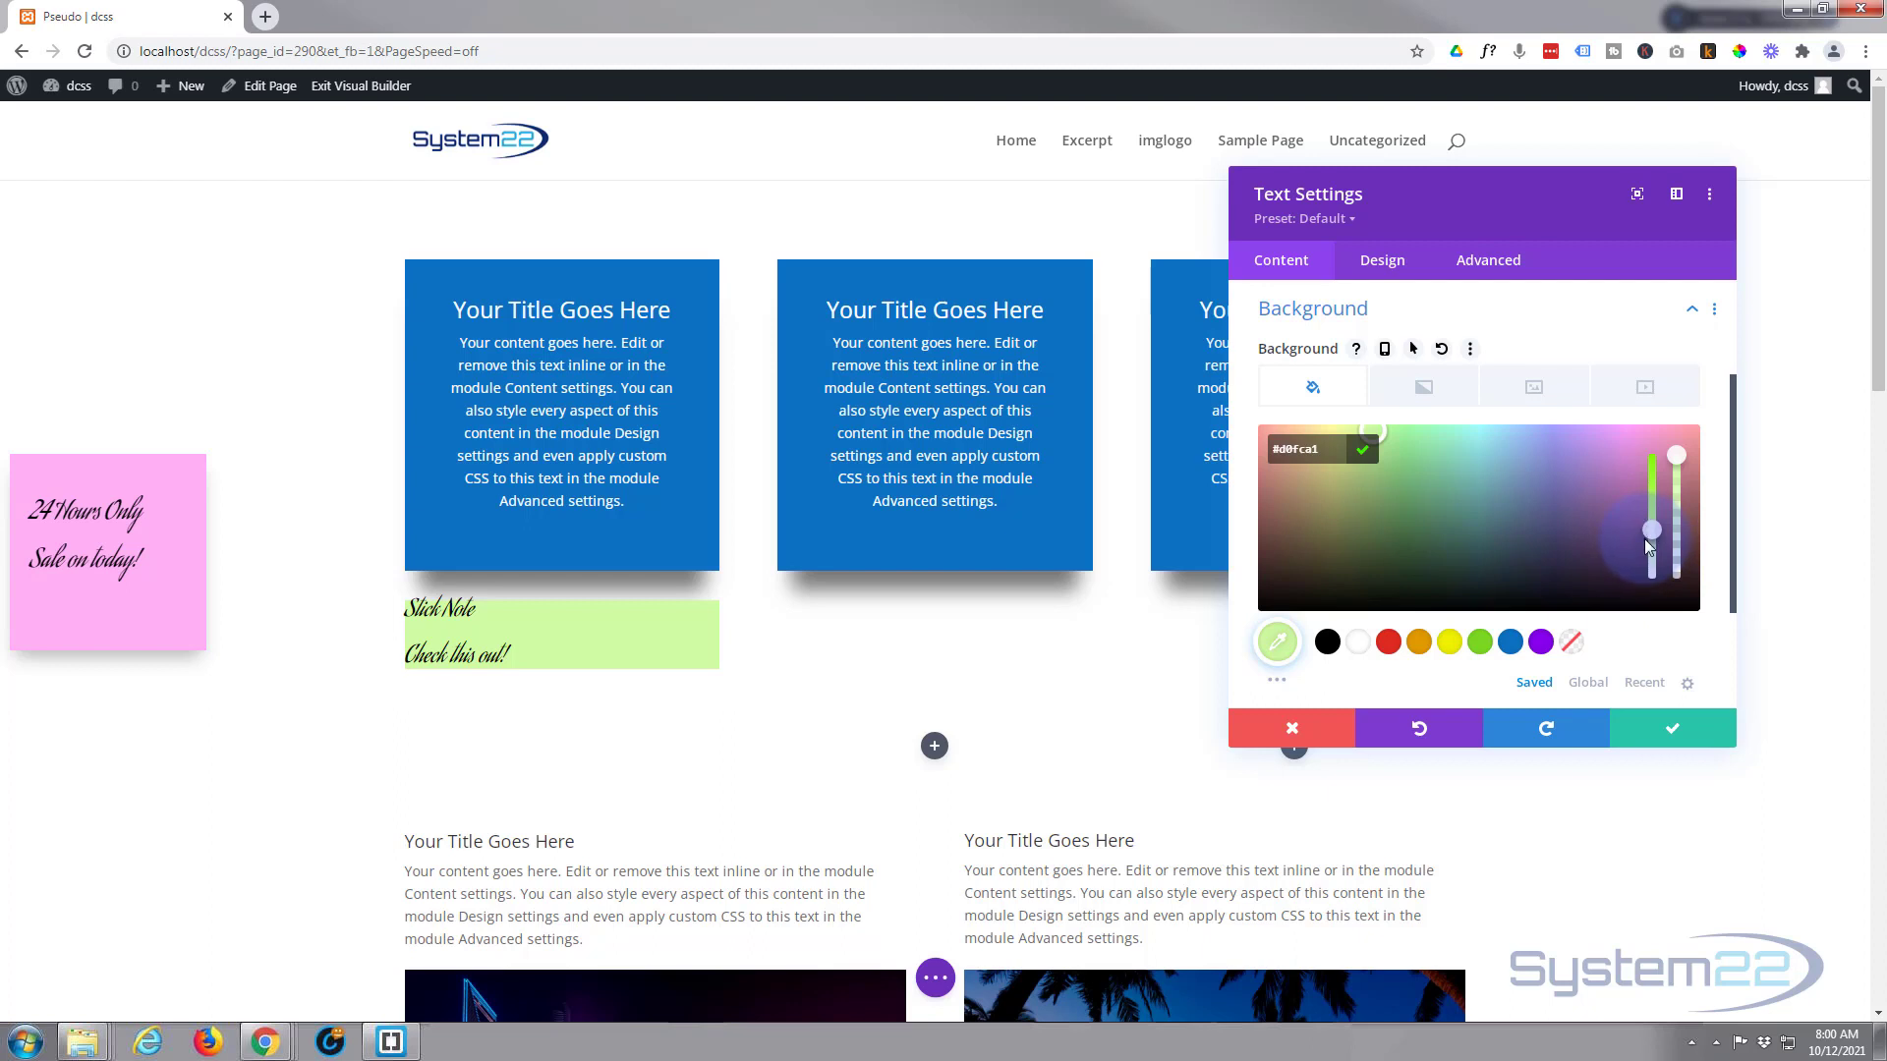
Set the text module's top padding to 50px and link it so the bottom padding matches.
click(1376, 267)
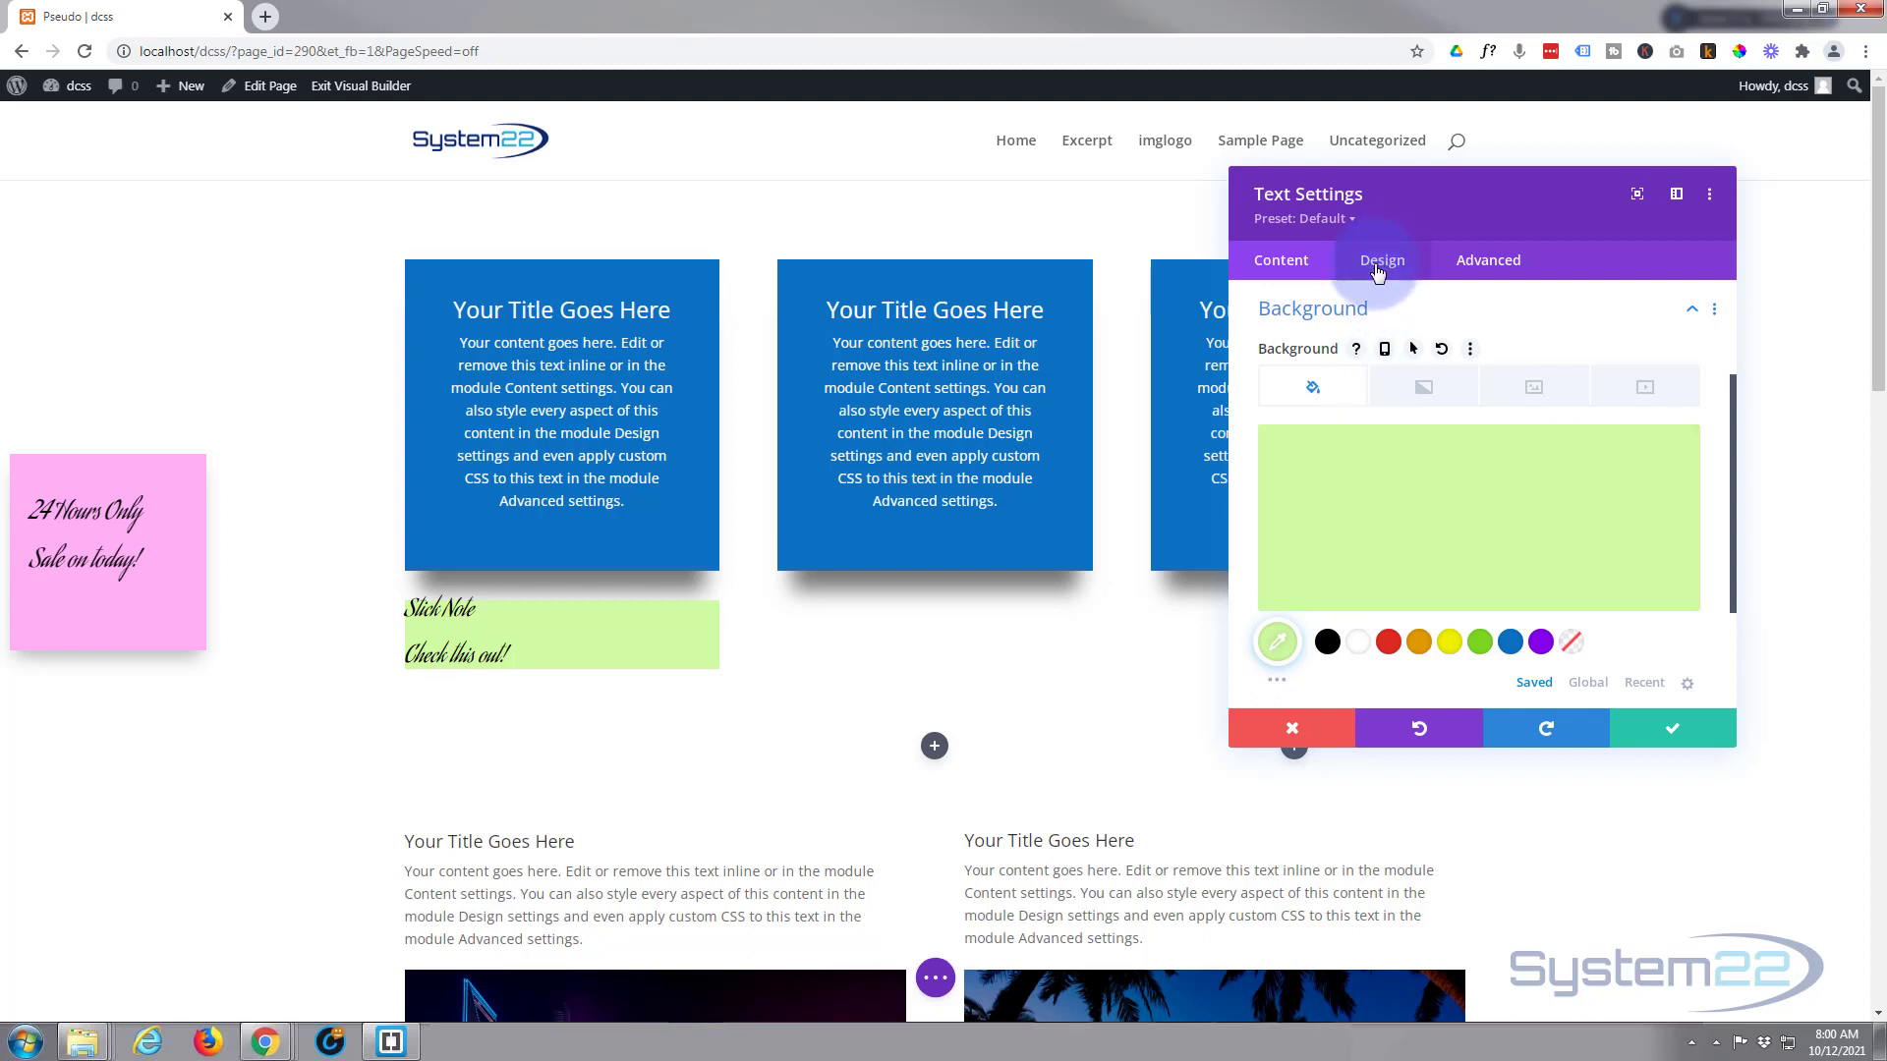
scroll(1444, 589, down, 3)
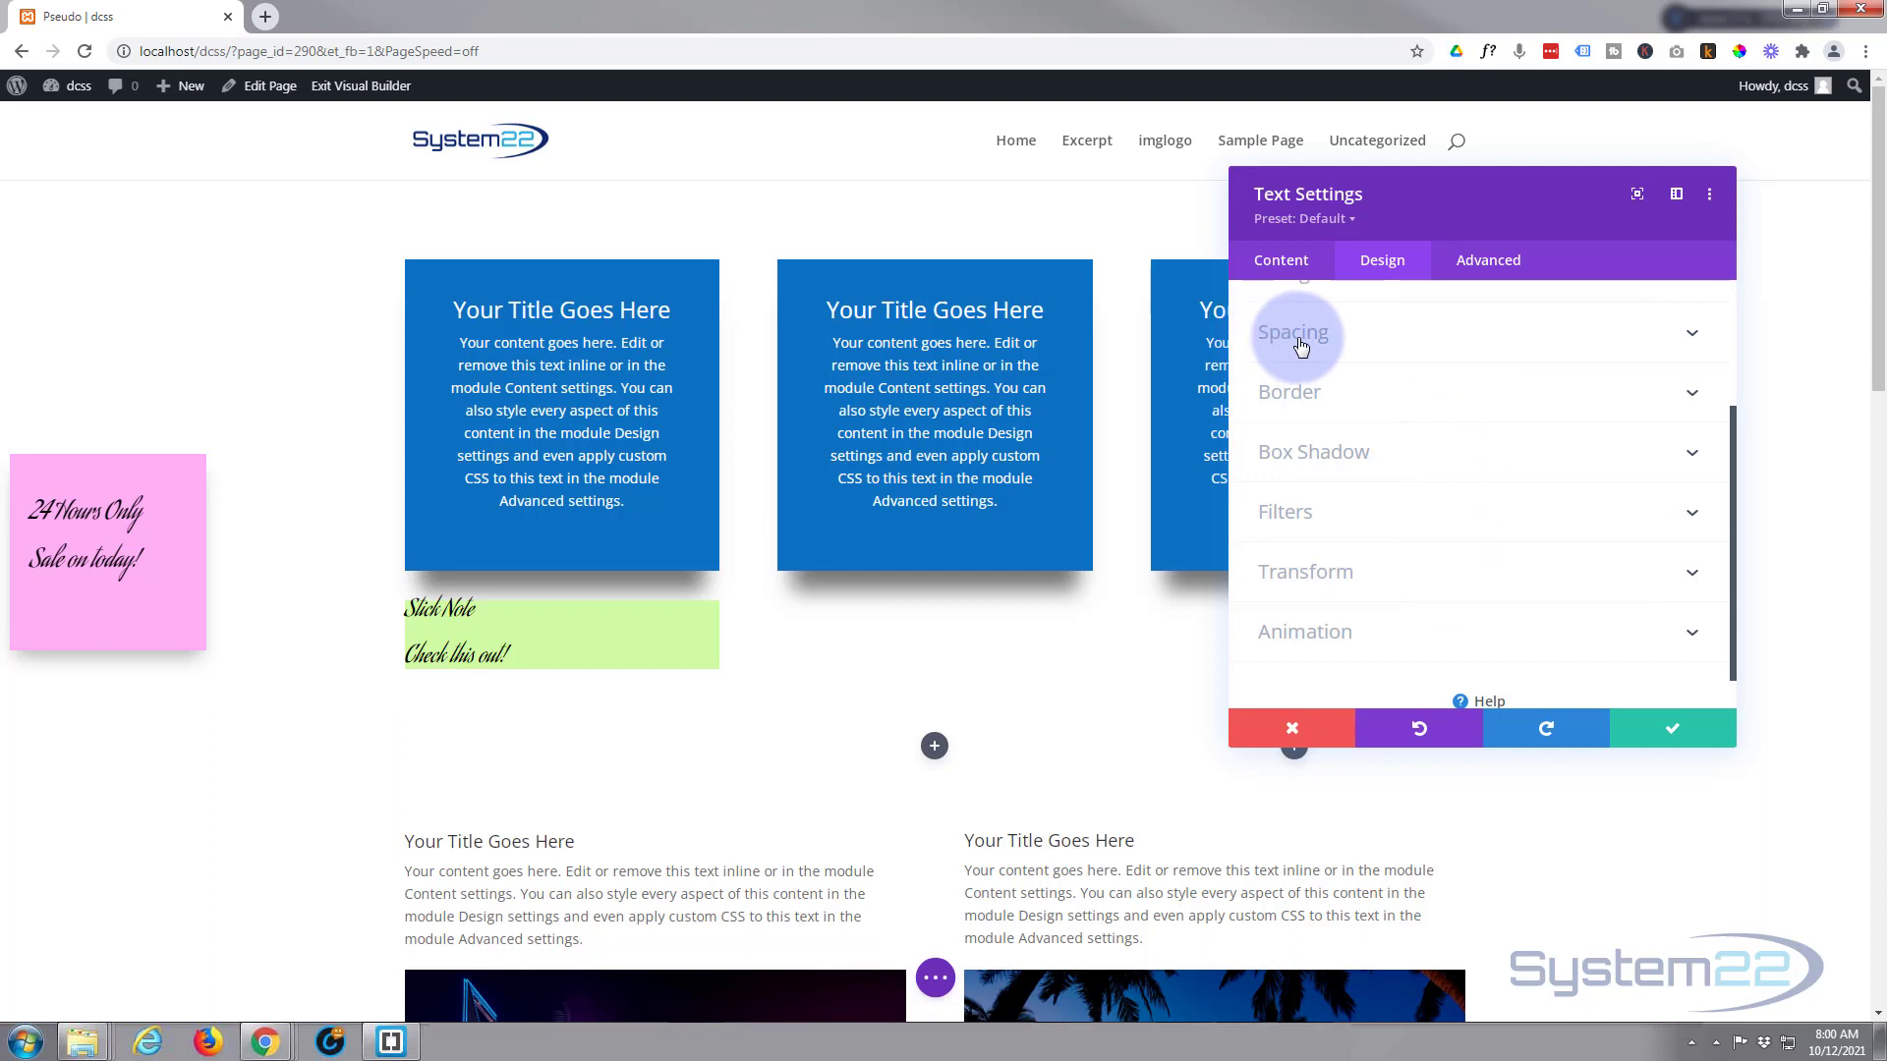
click(1403, 339)
click(1282, 477)
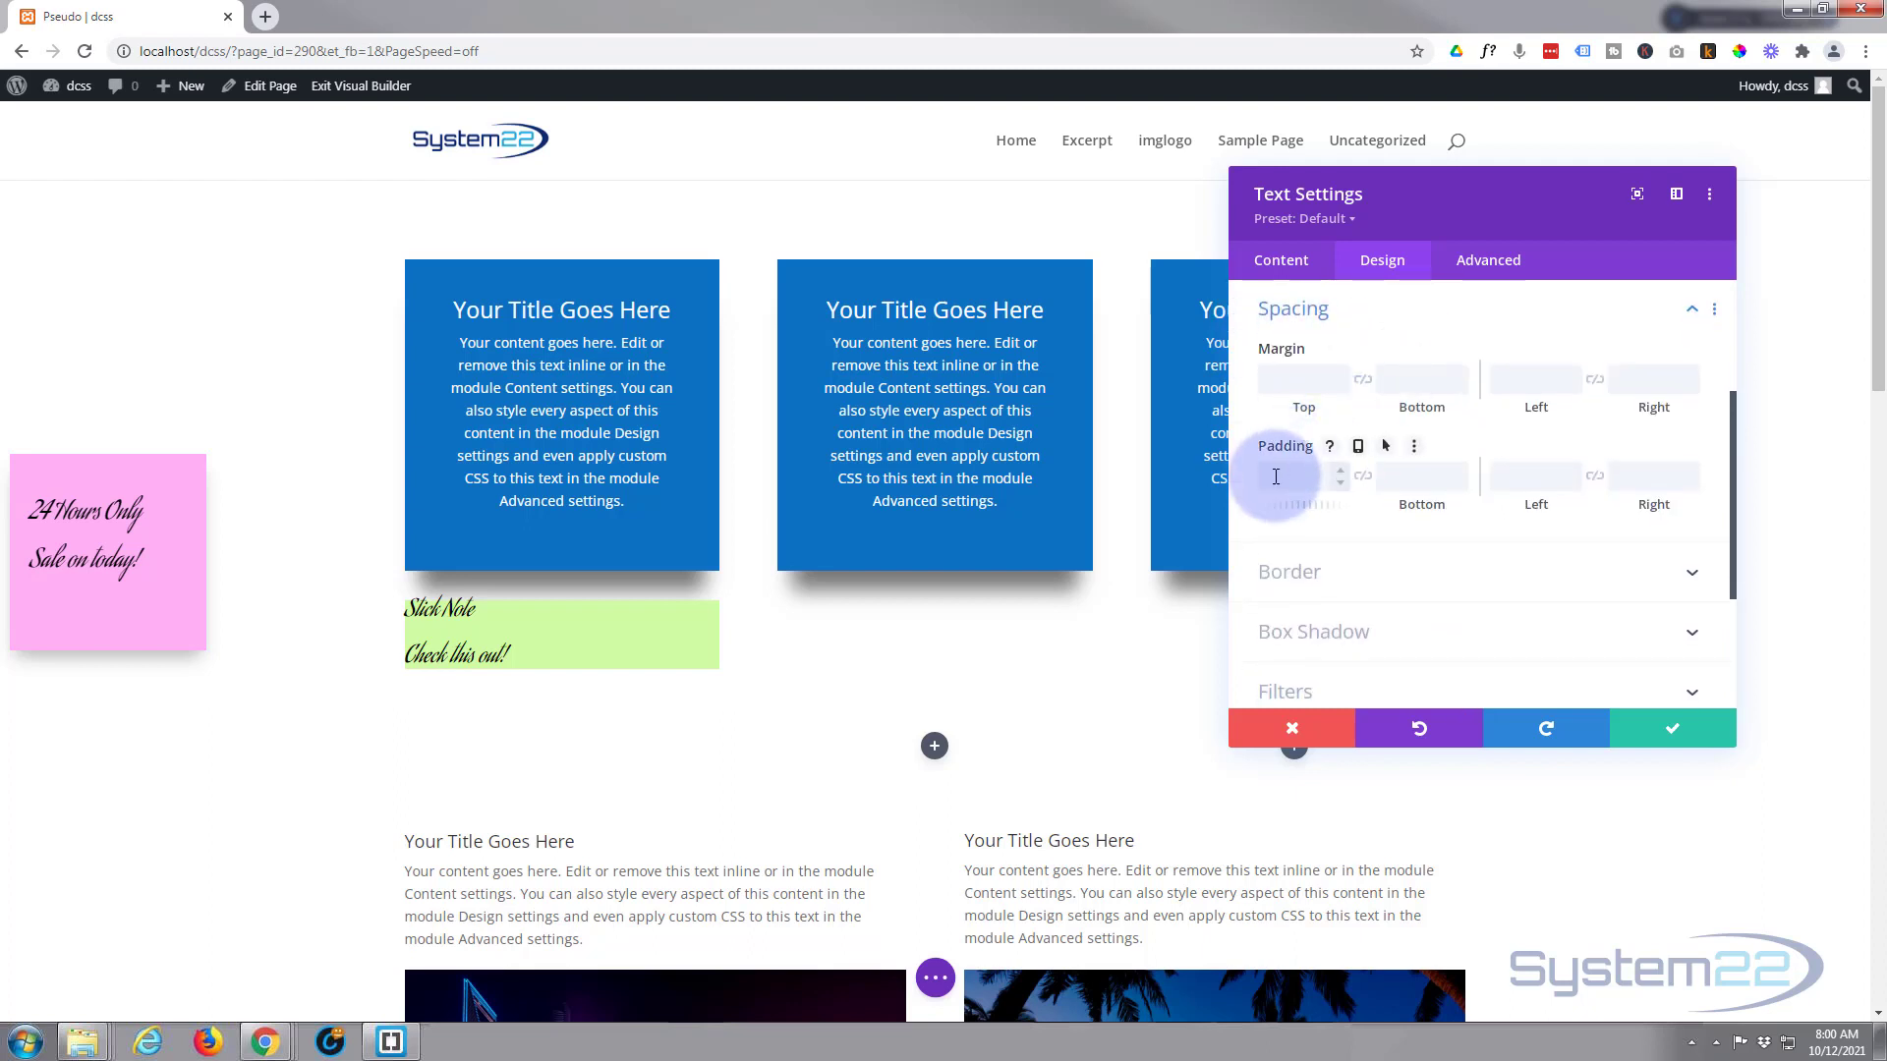
click(1407, 413)
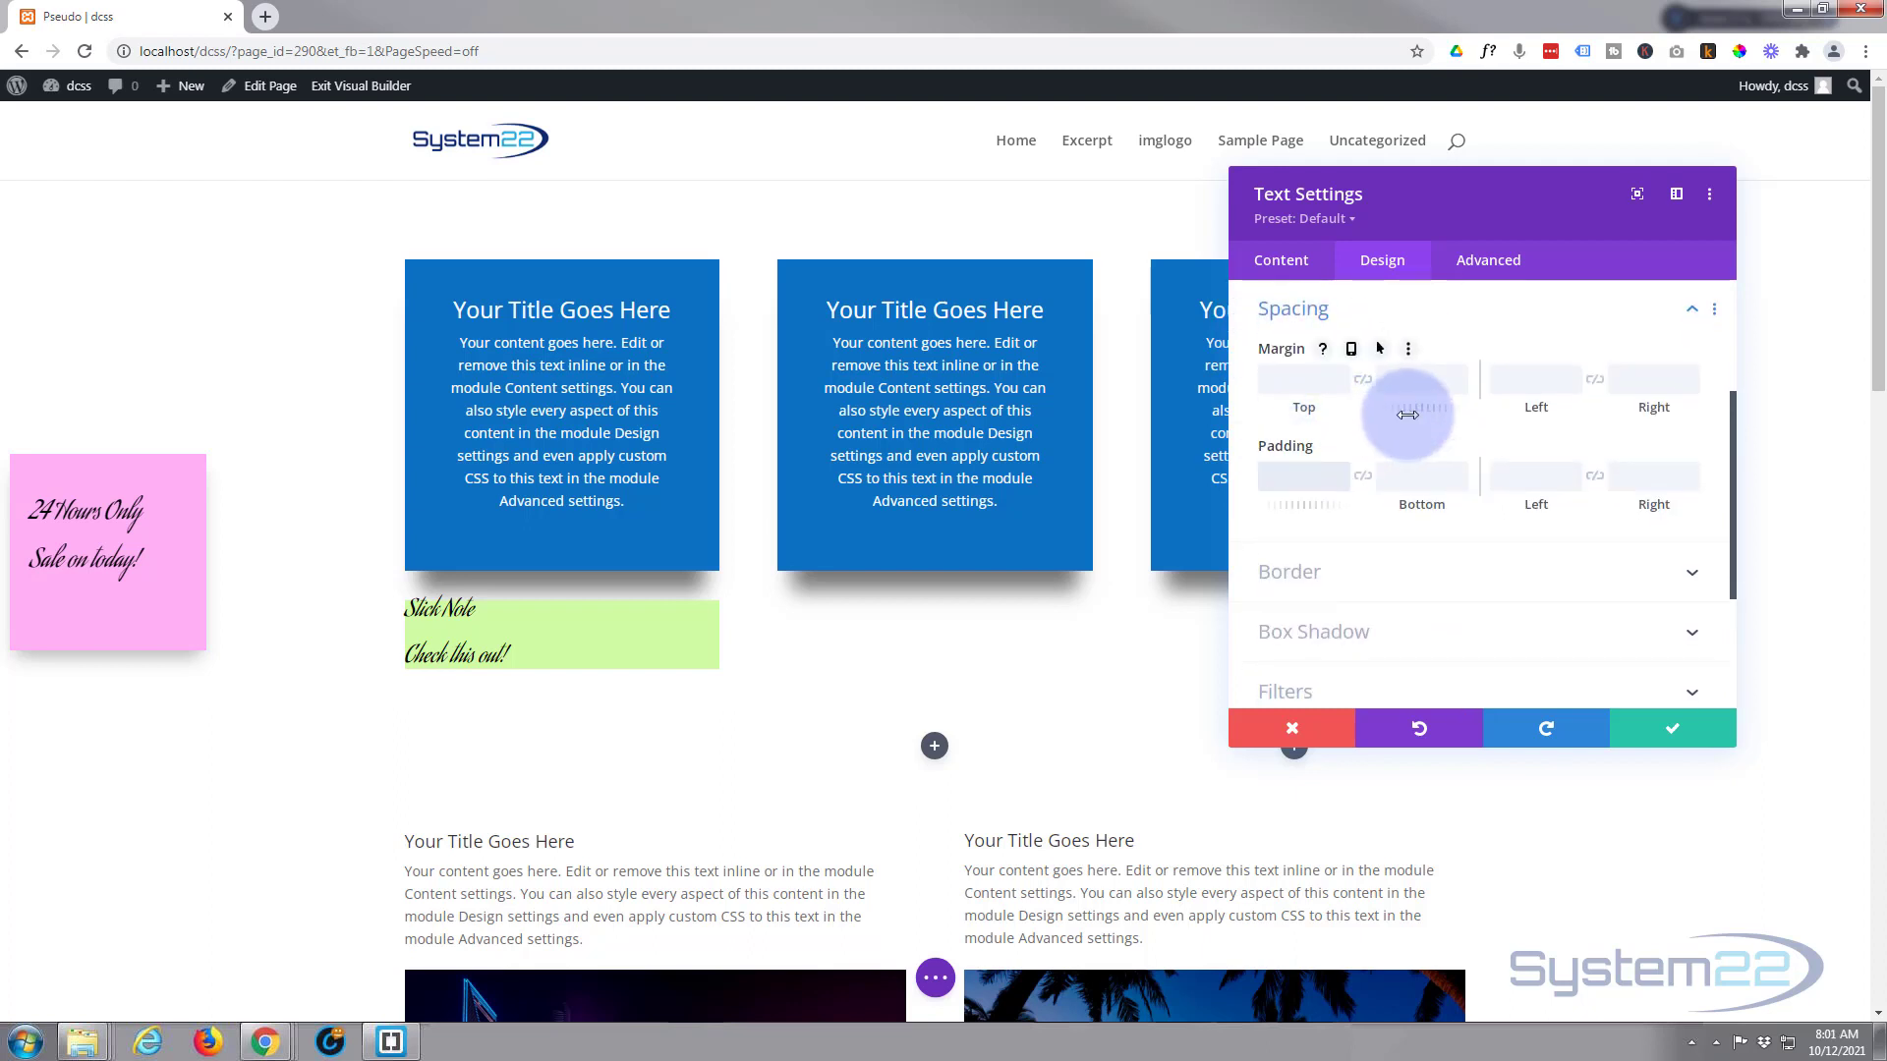
text(50)
click(1362, 477)
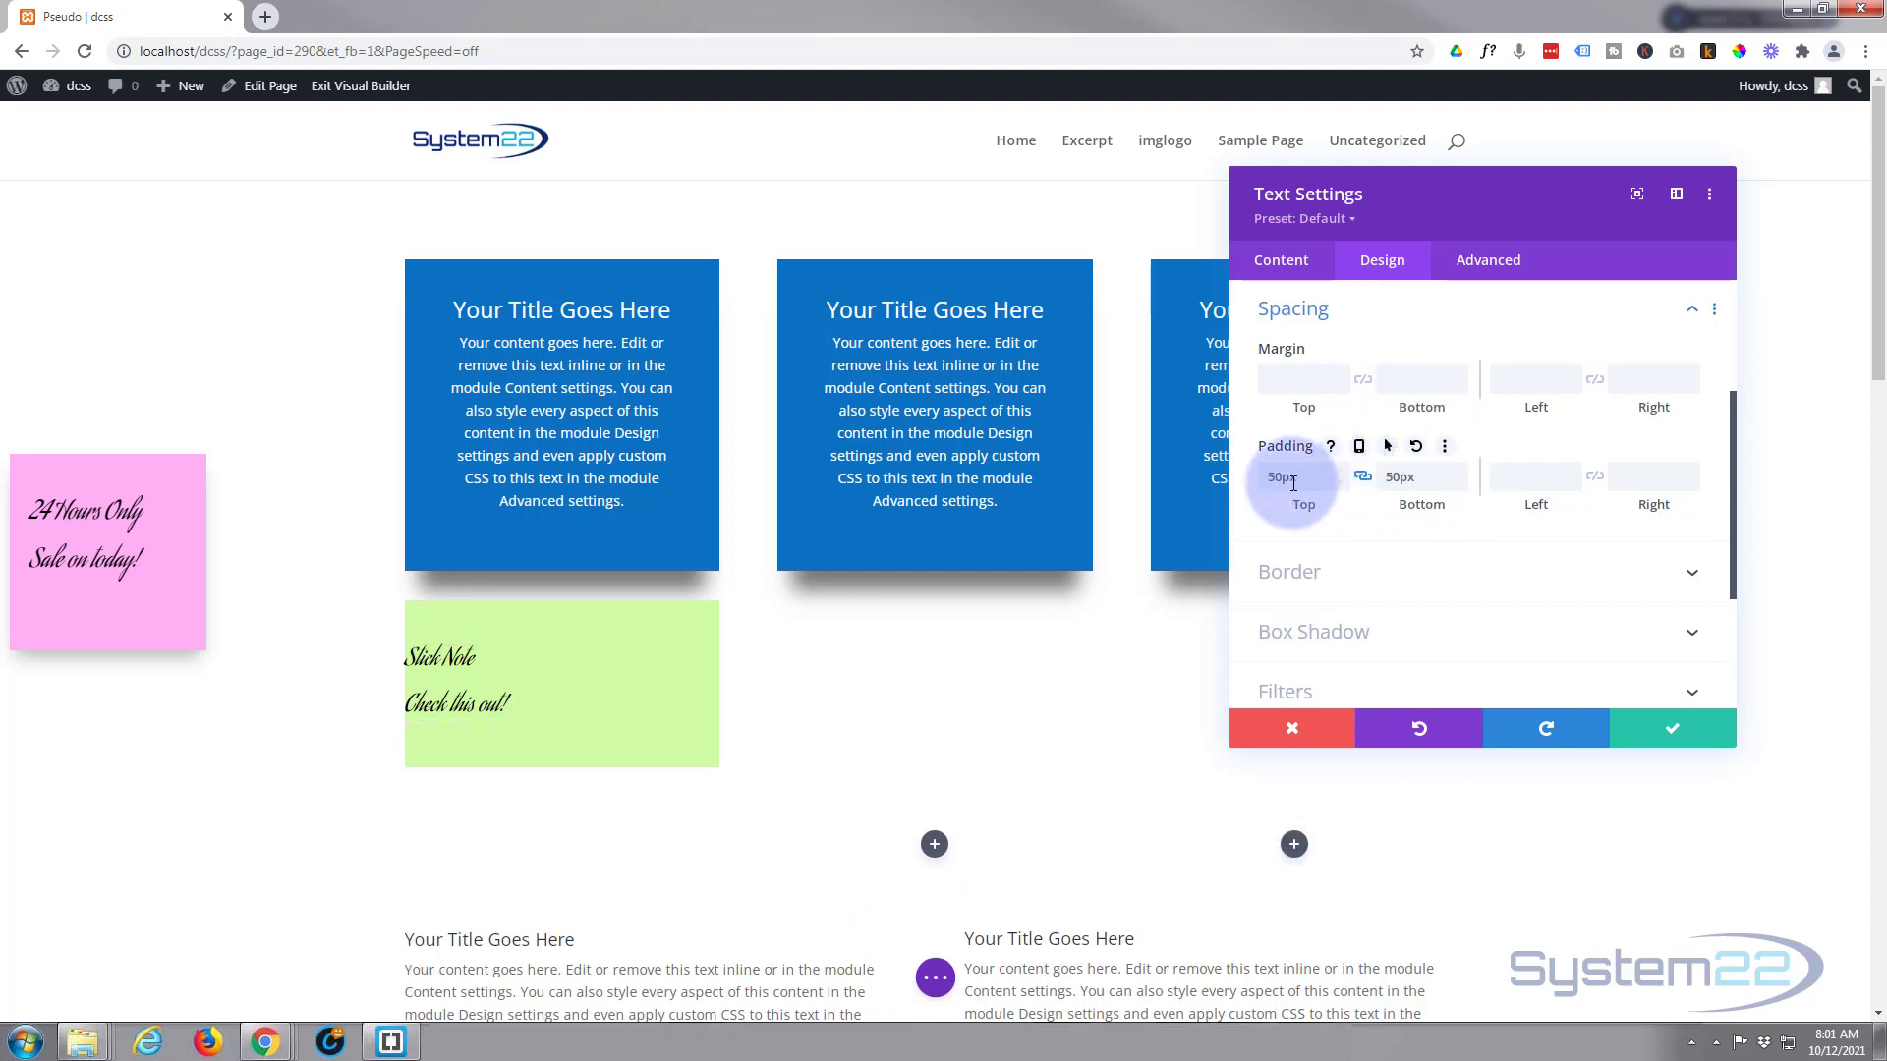
Set the text module's left padding to 30px.
click(1412, 477)
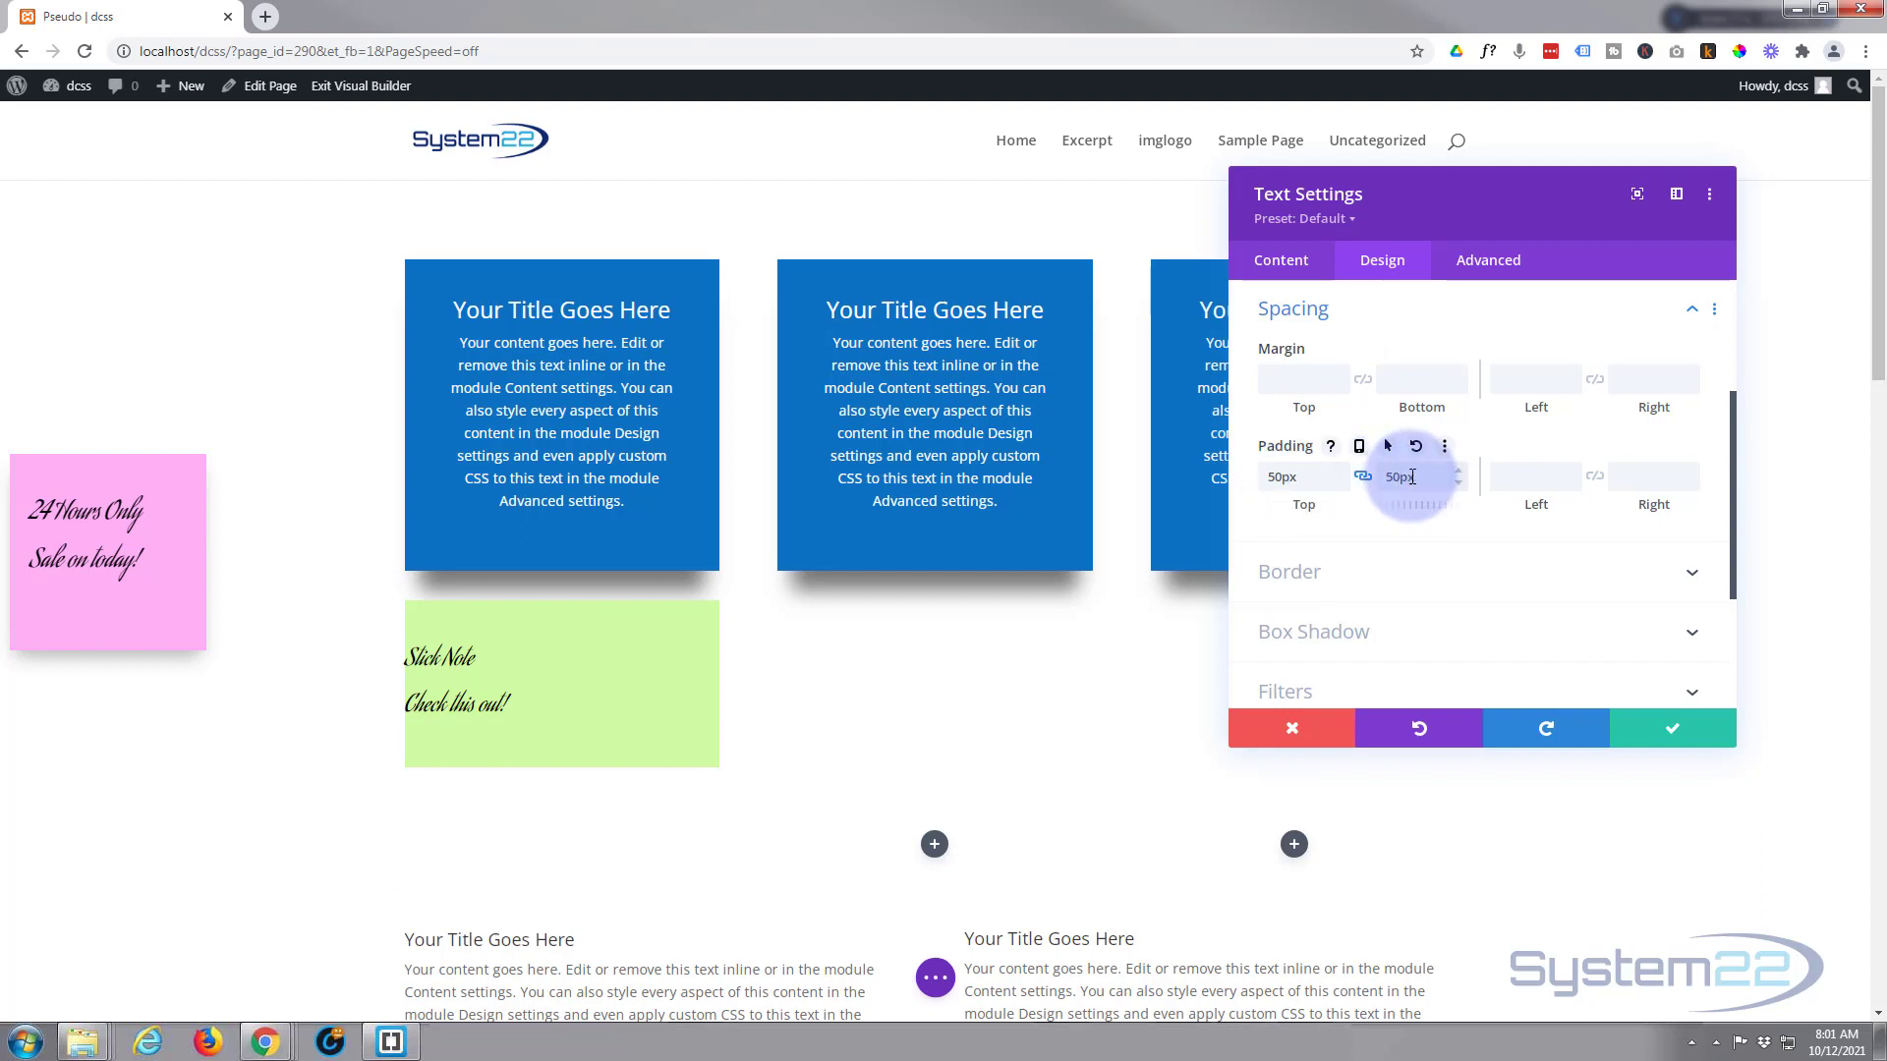
click(1518, 481)
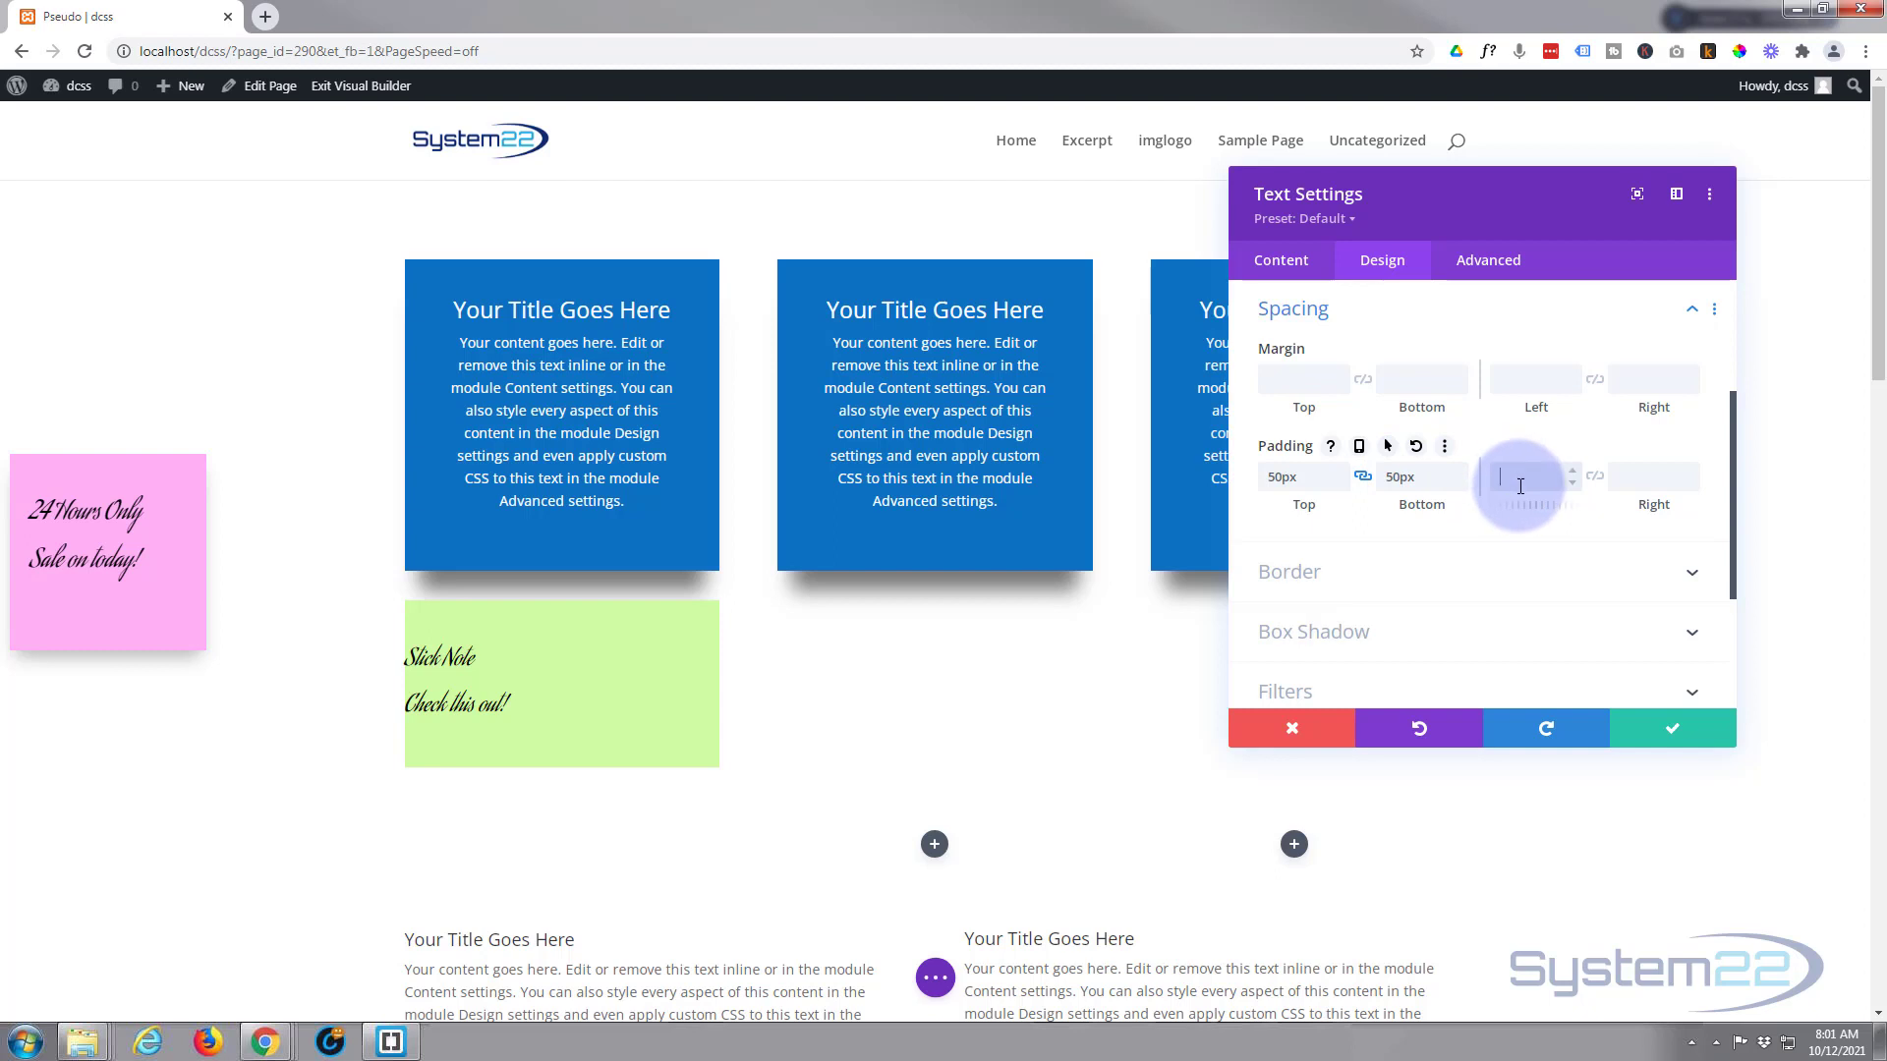
text(30px)
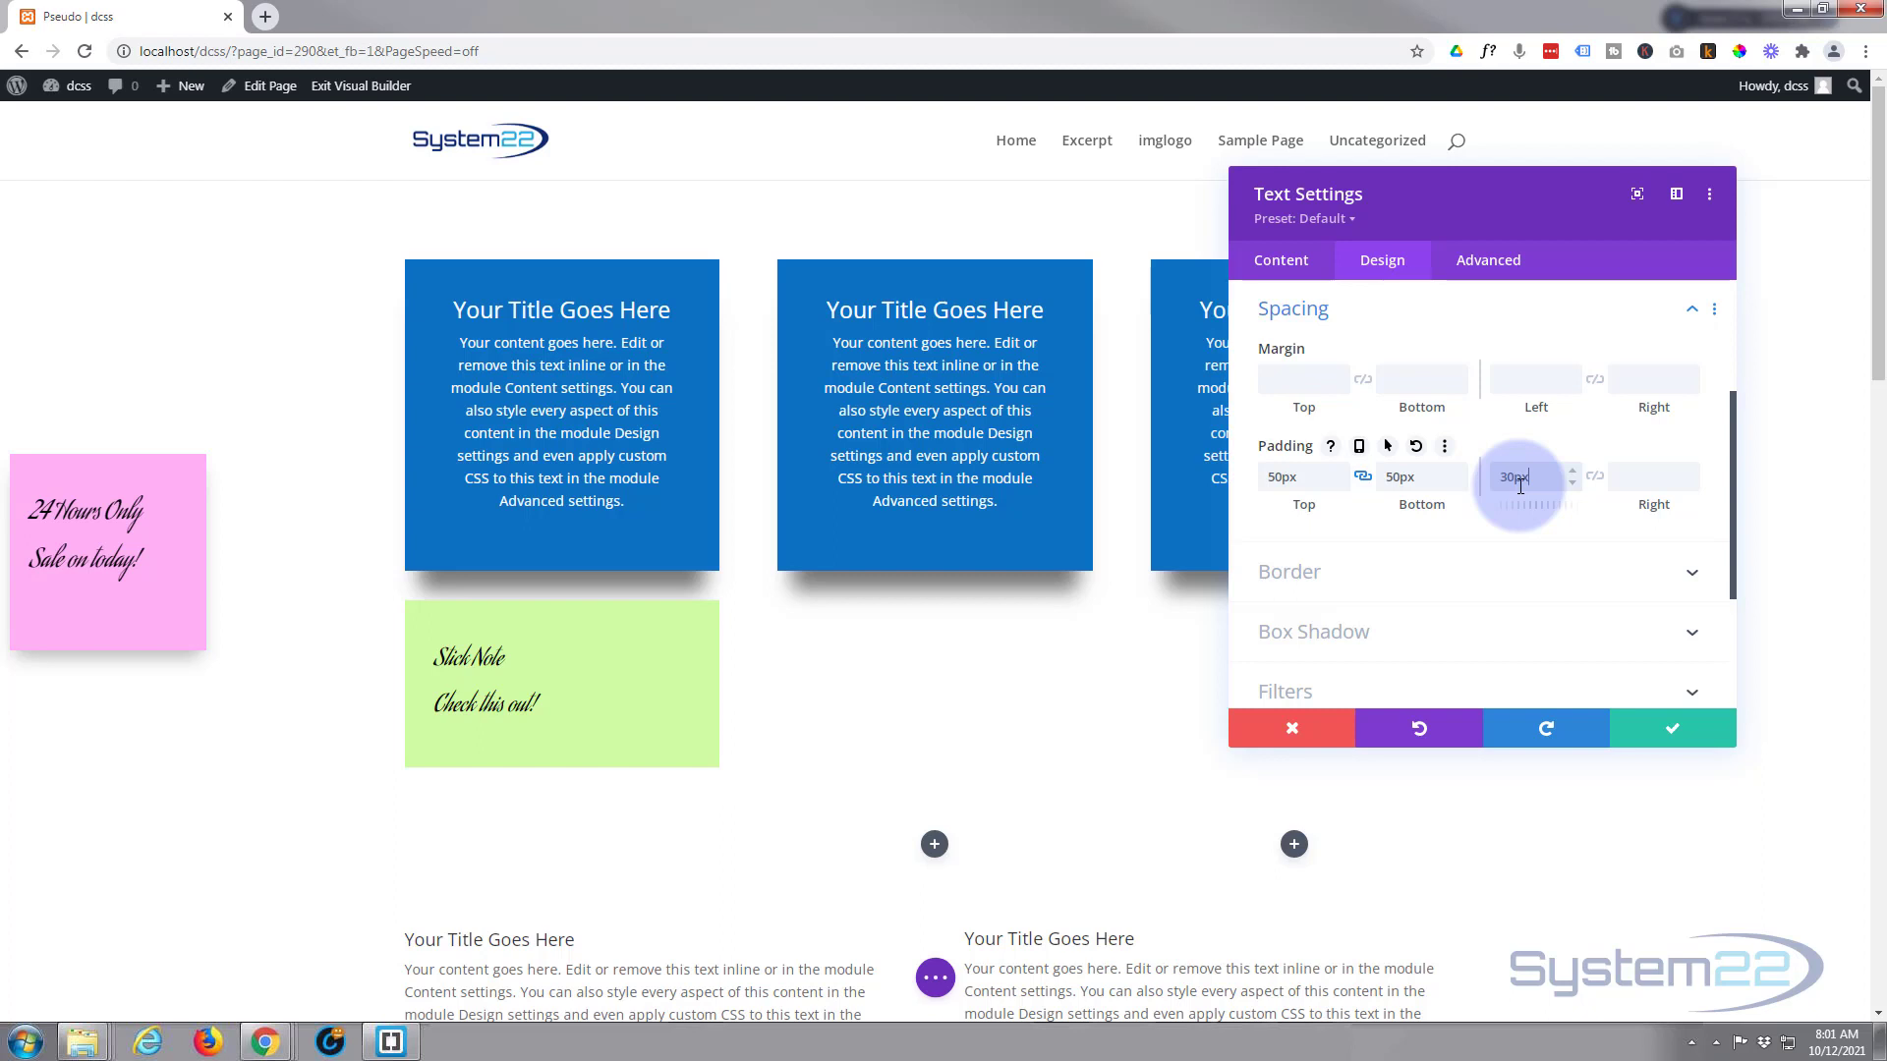
click(1369, 310)
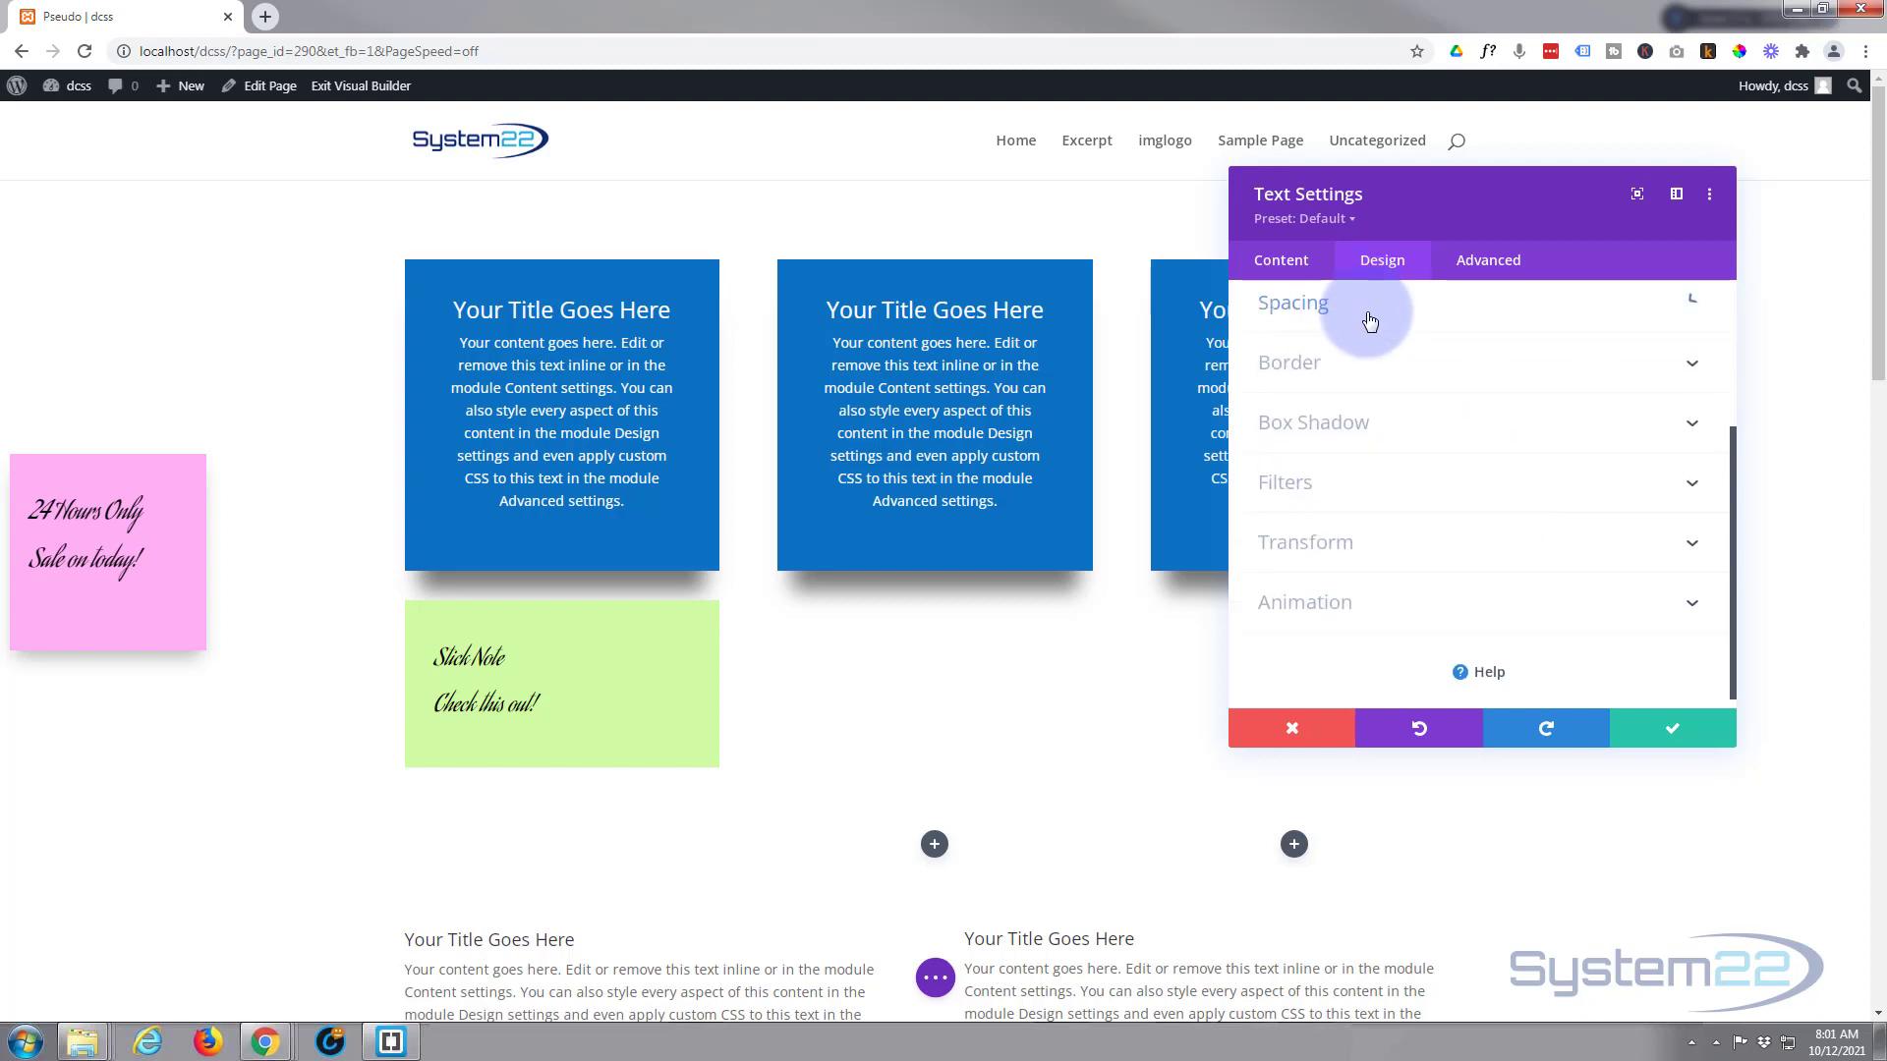
Make the note square by setting the module's width and height both to 200px.
scroll(1380, 432, up, 1)
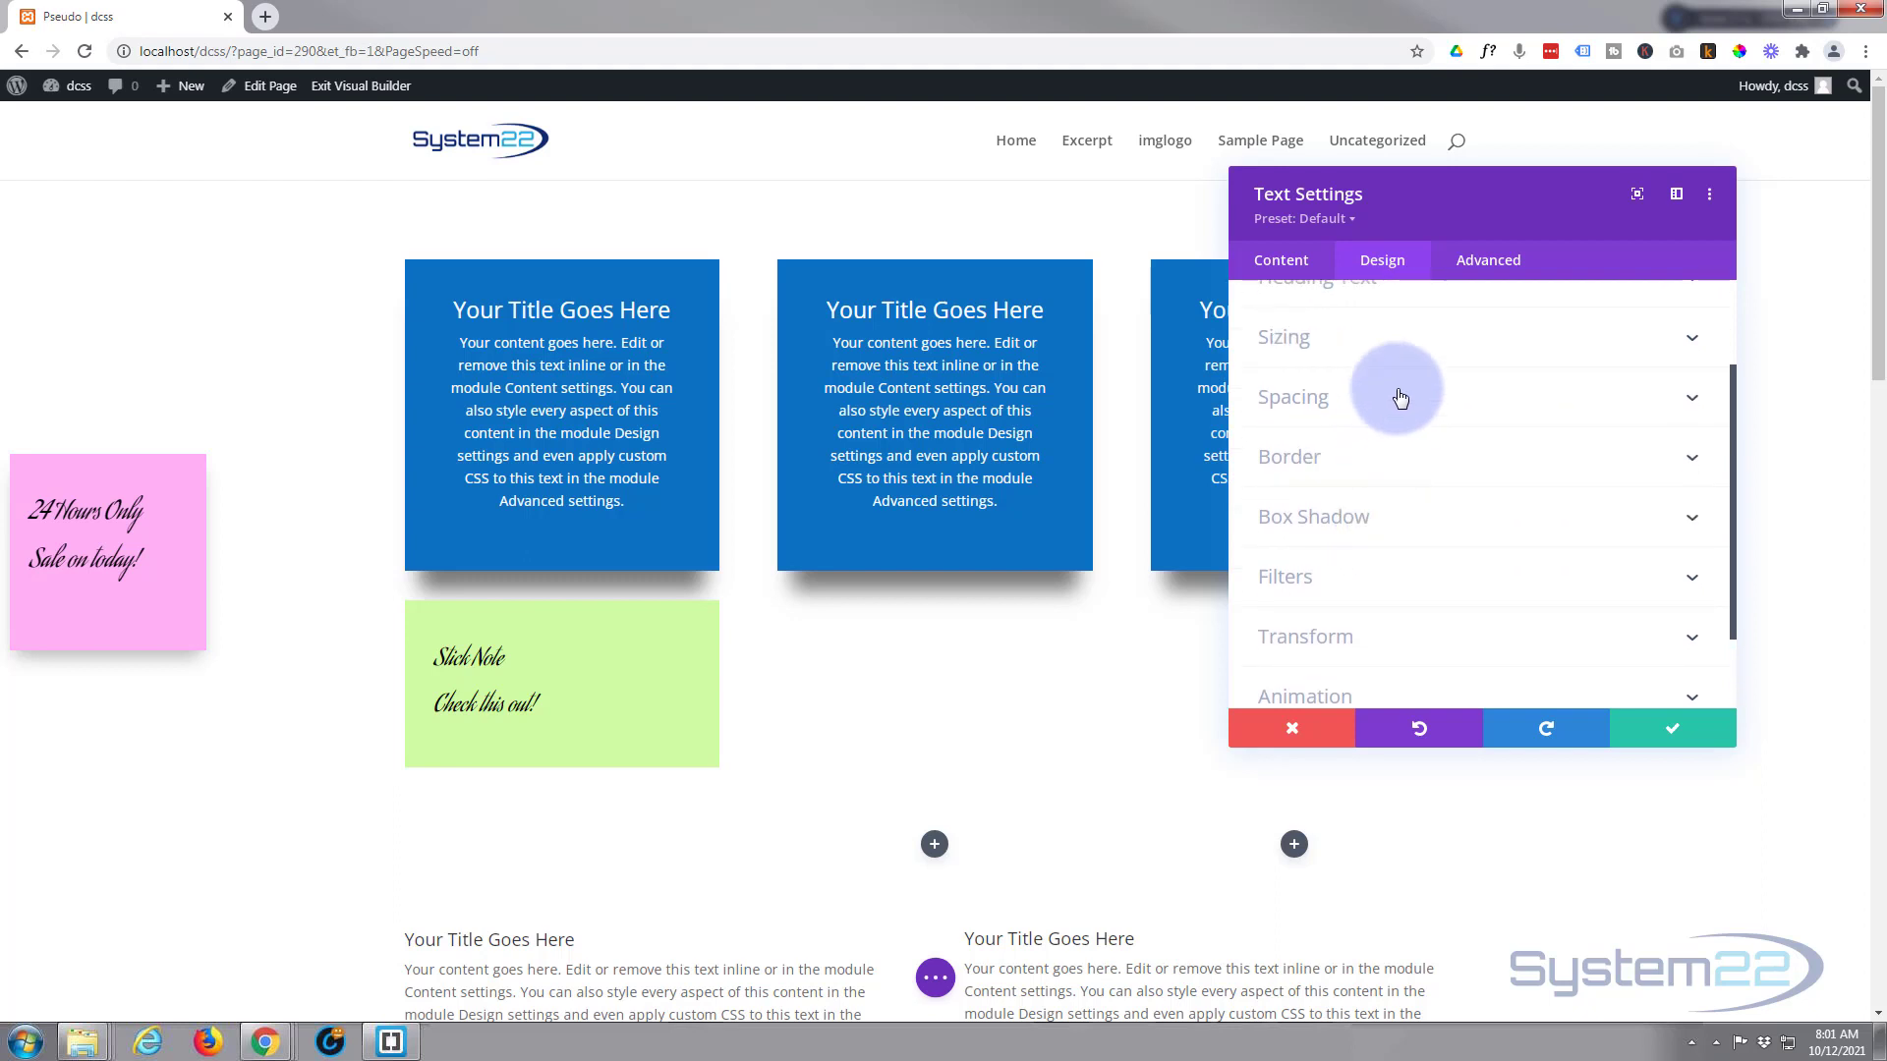
click(1412, 355)
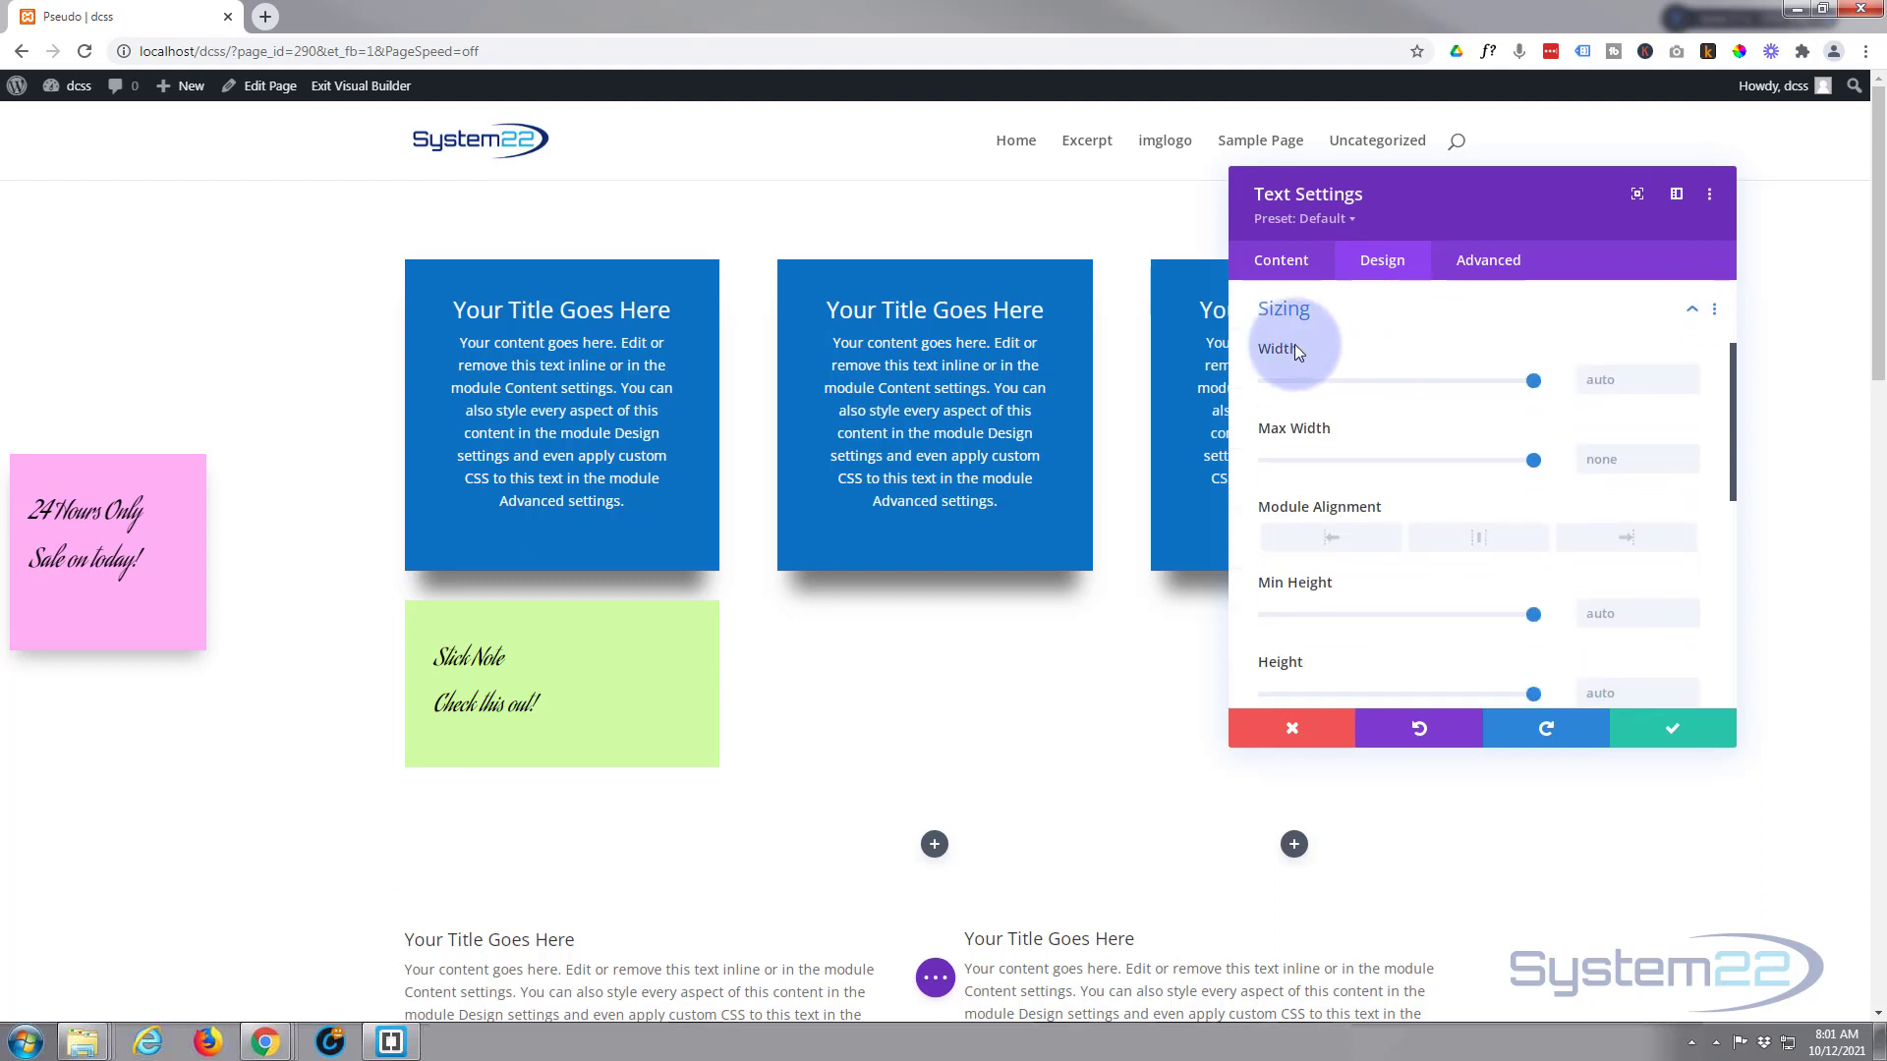
click(1631, 380)
click(1557, 325)
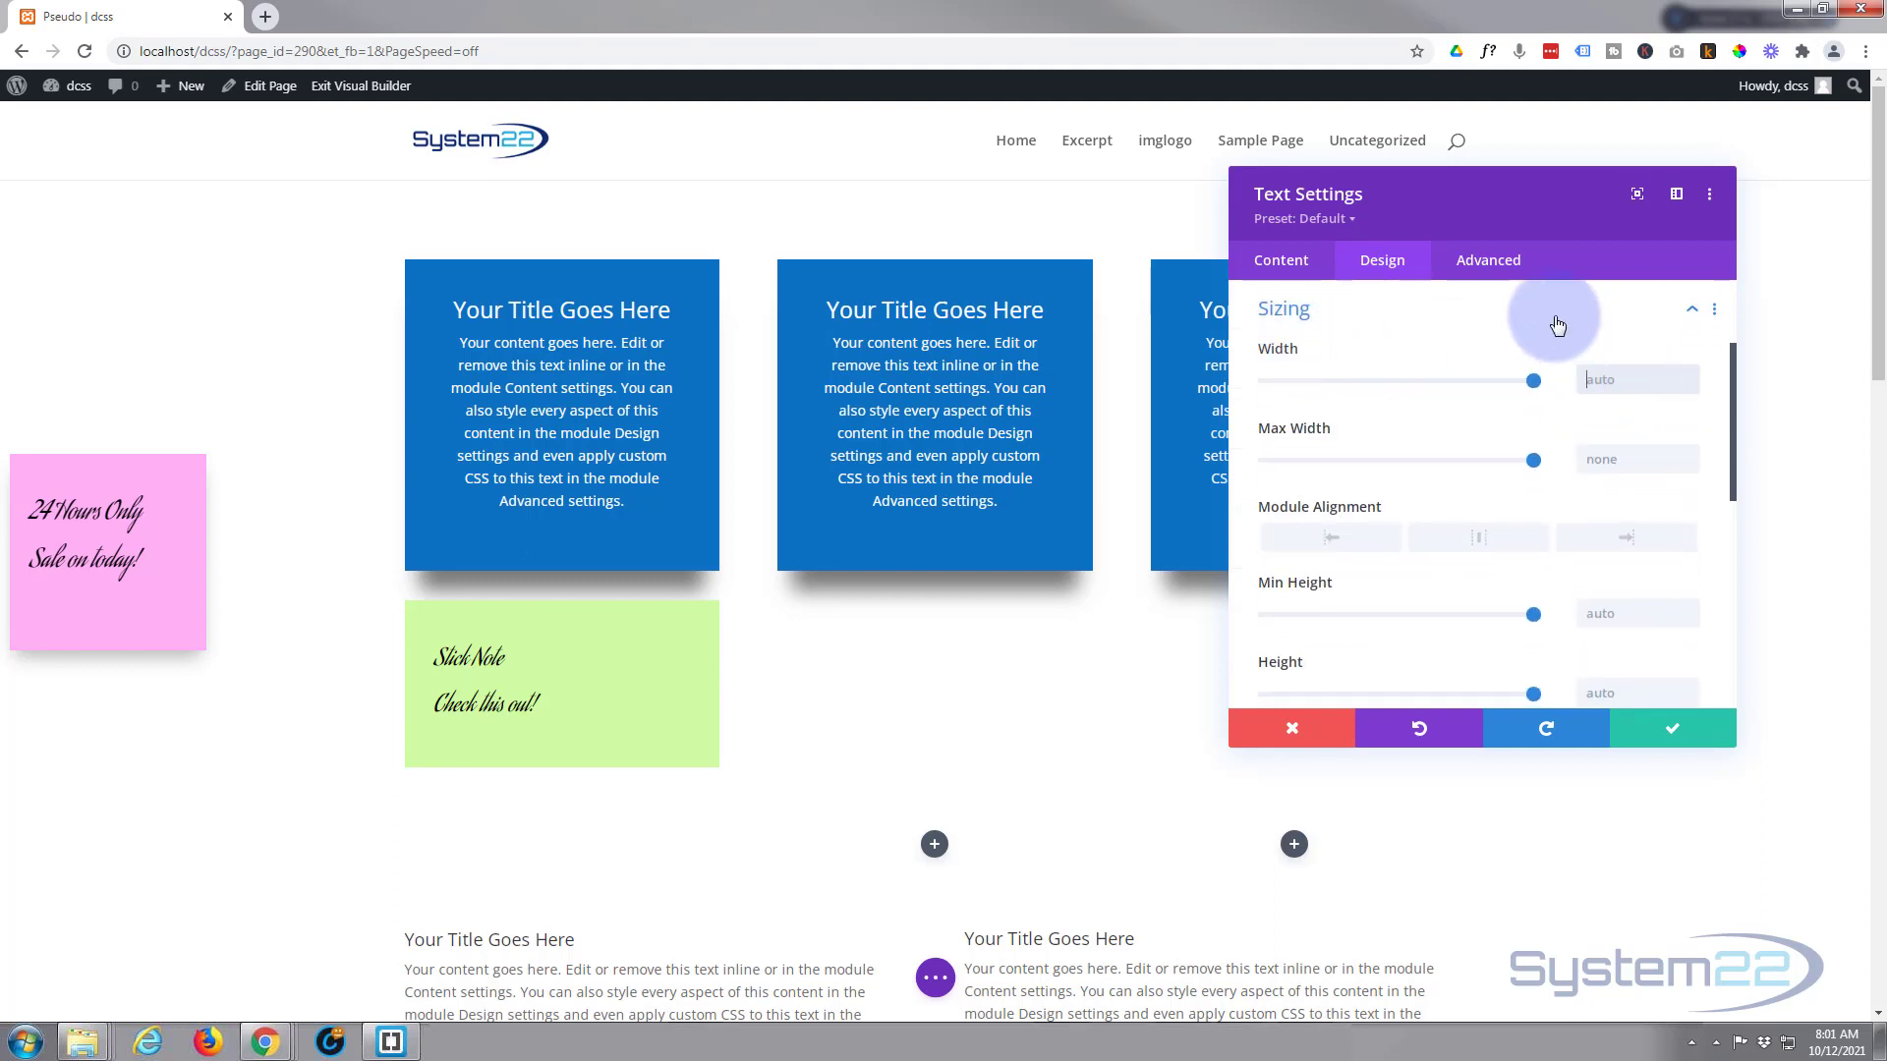
text(200px)
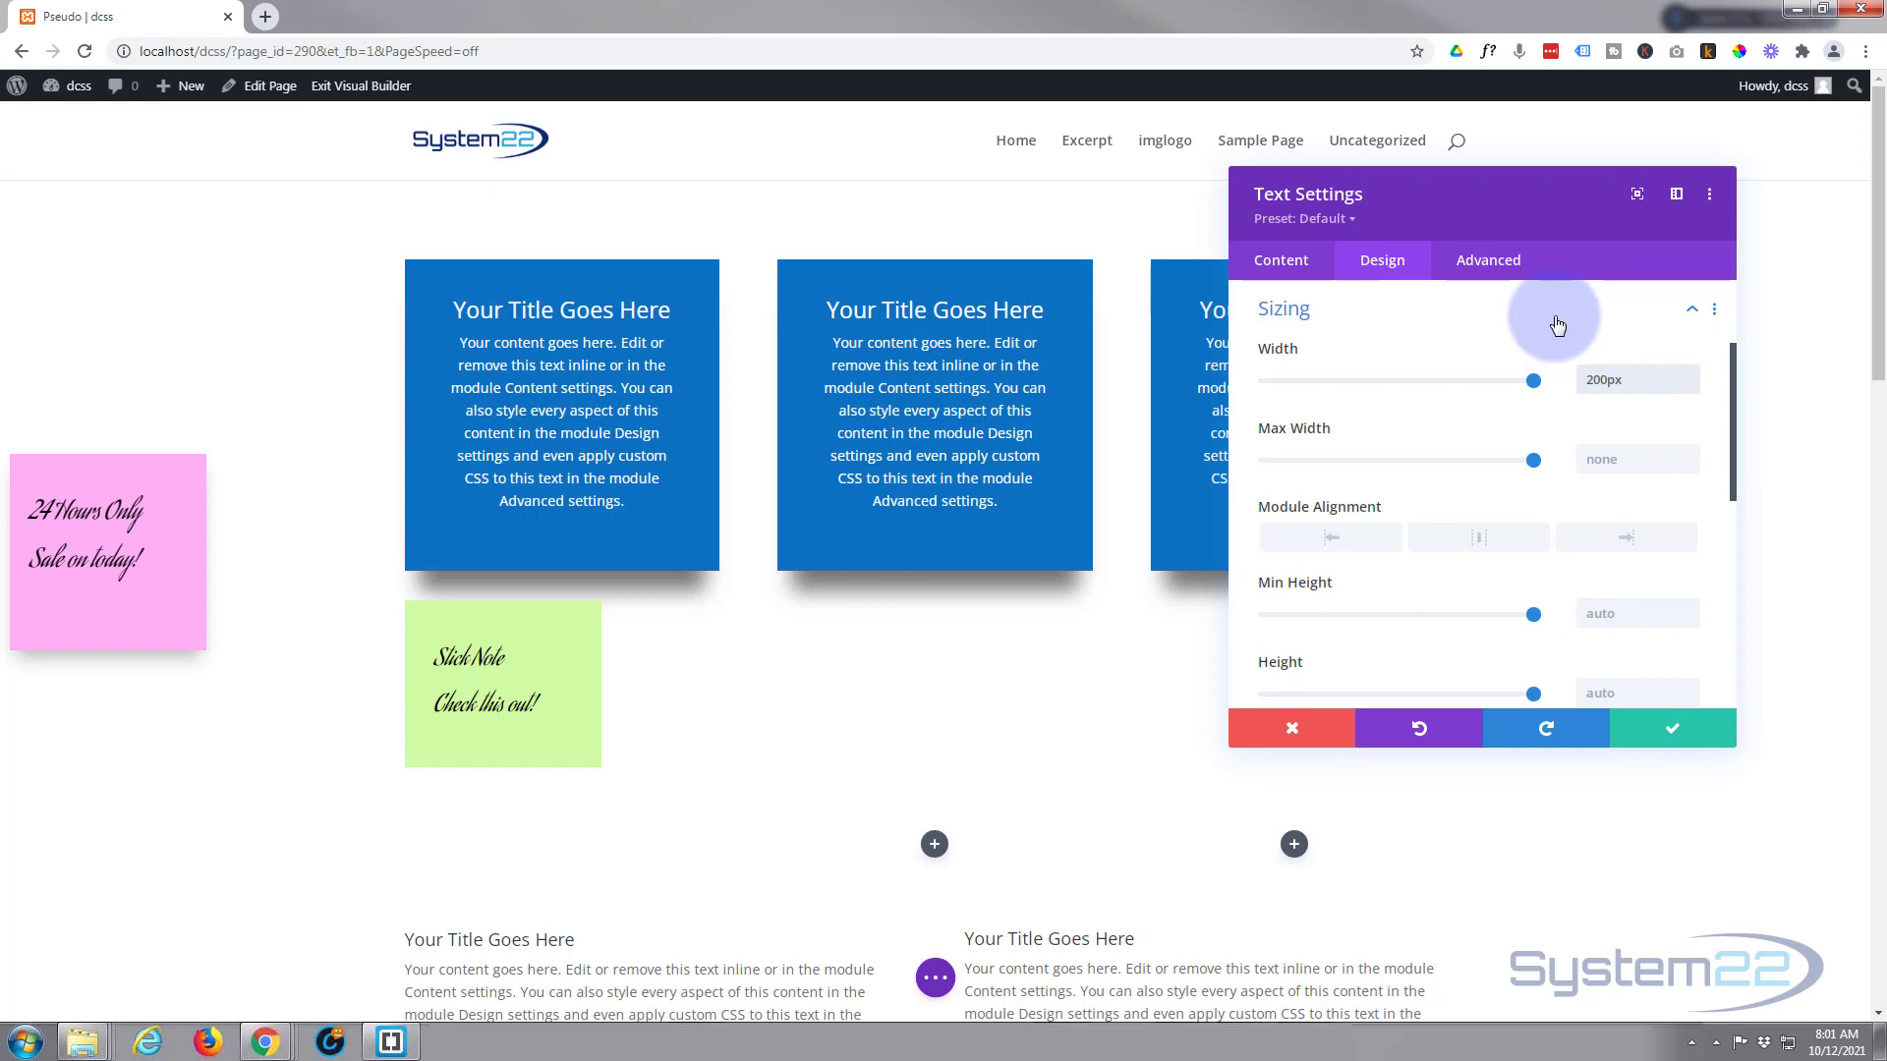
double_click(1612, 379)
key(ctrl+c)
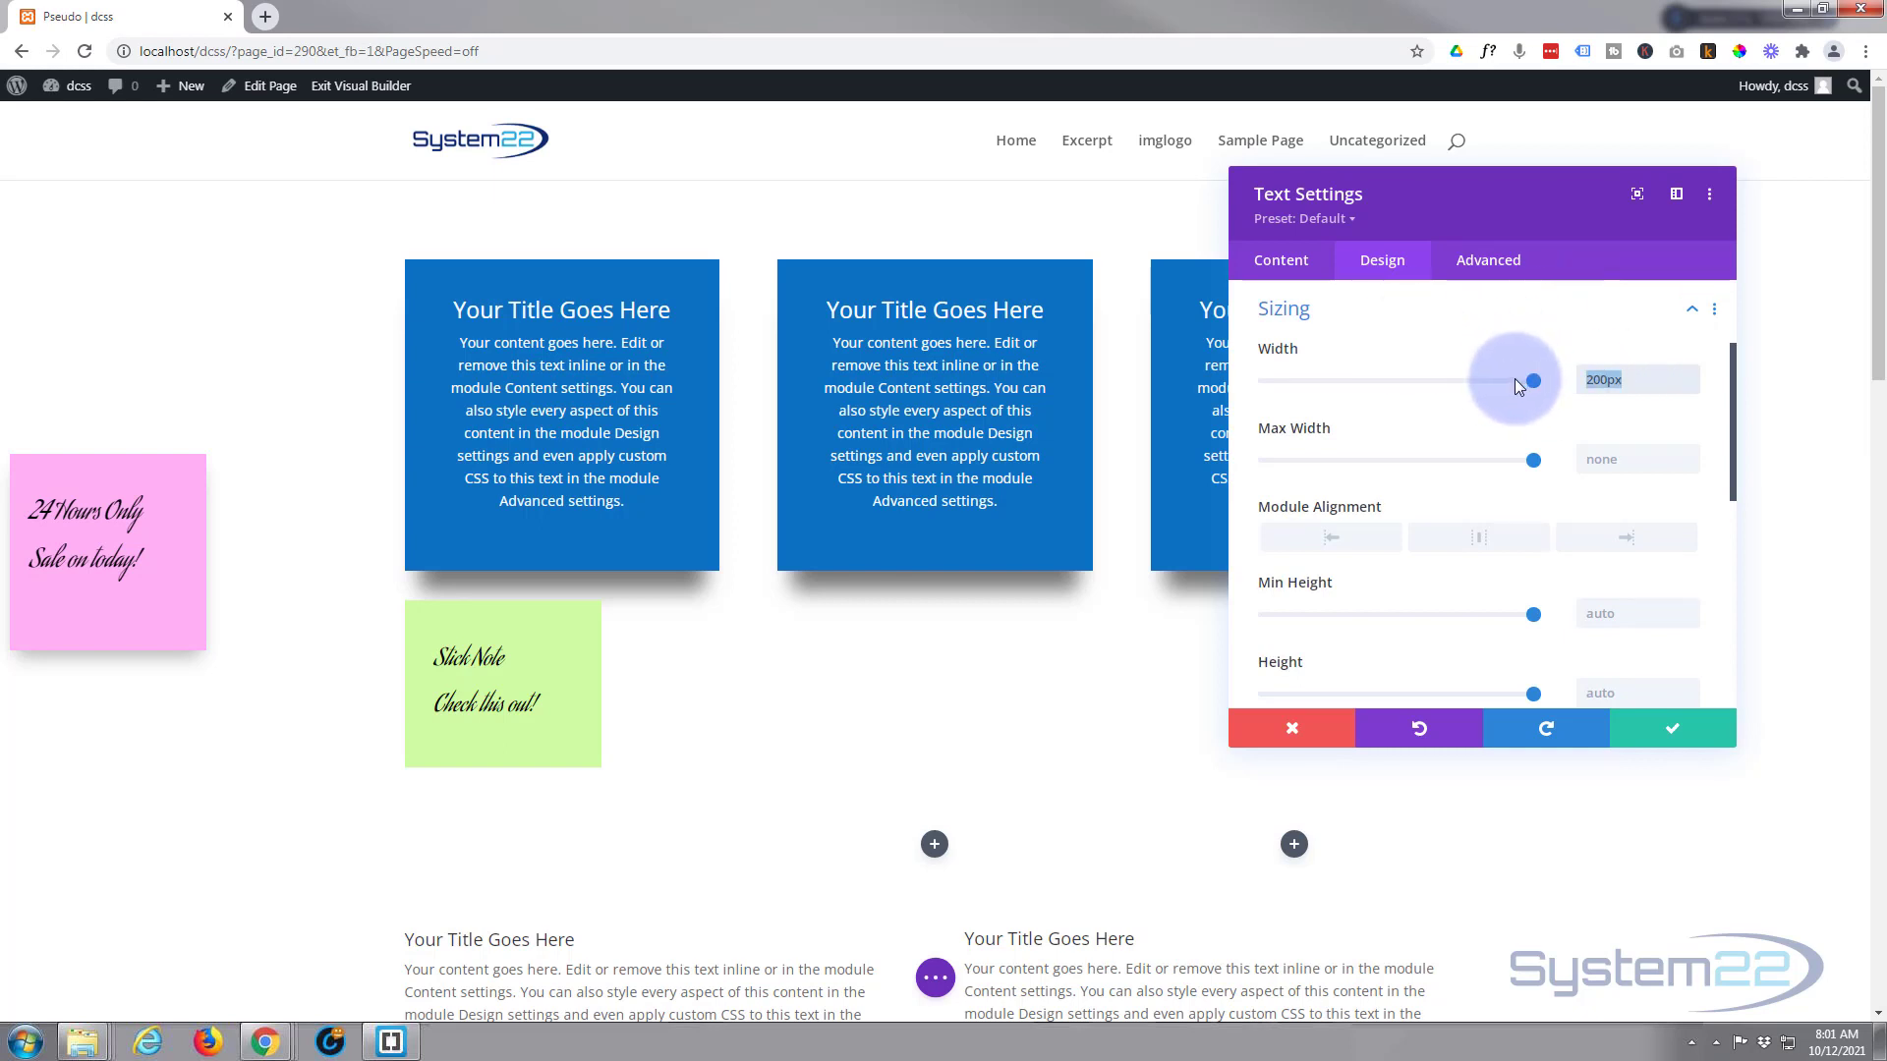
click(1602, 693)
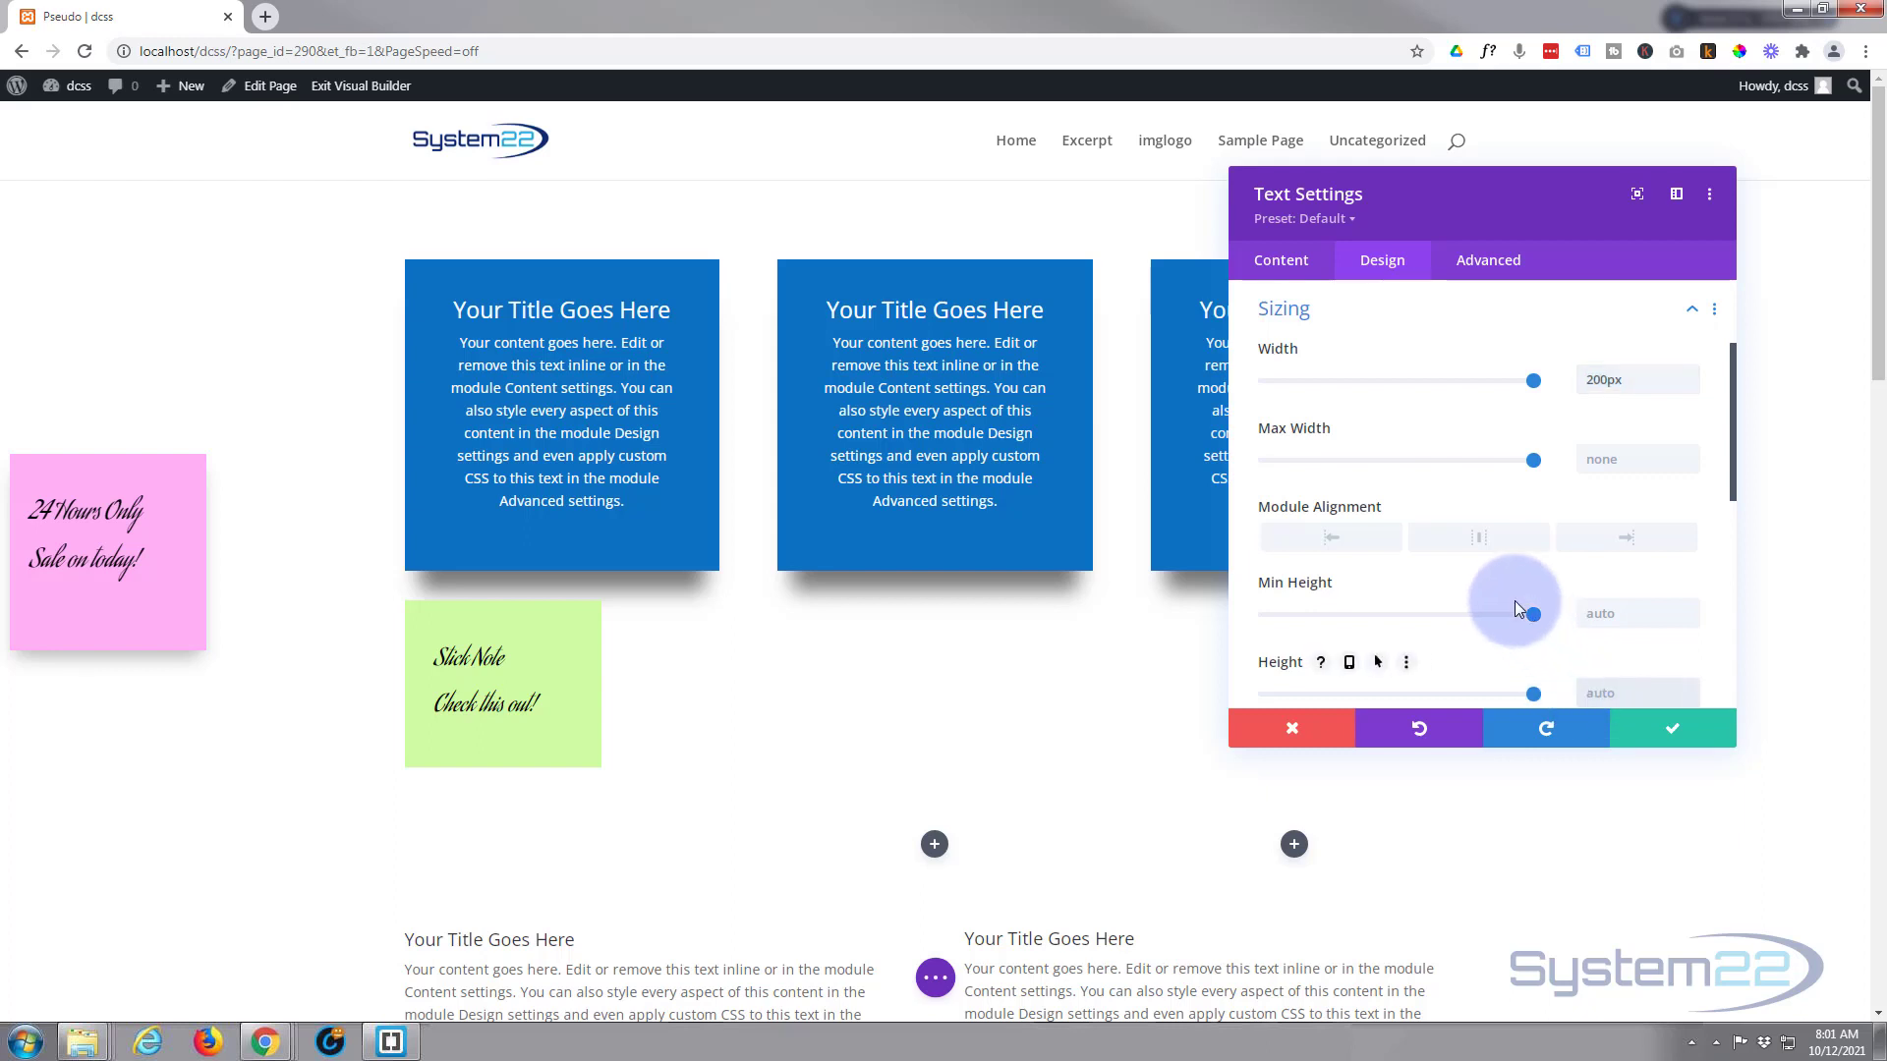
key(ctrl+v)
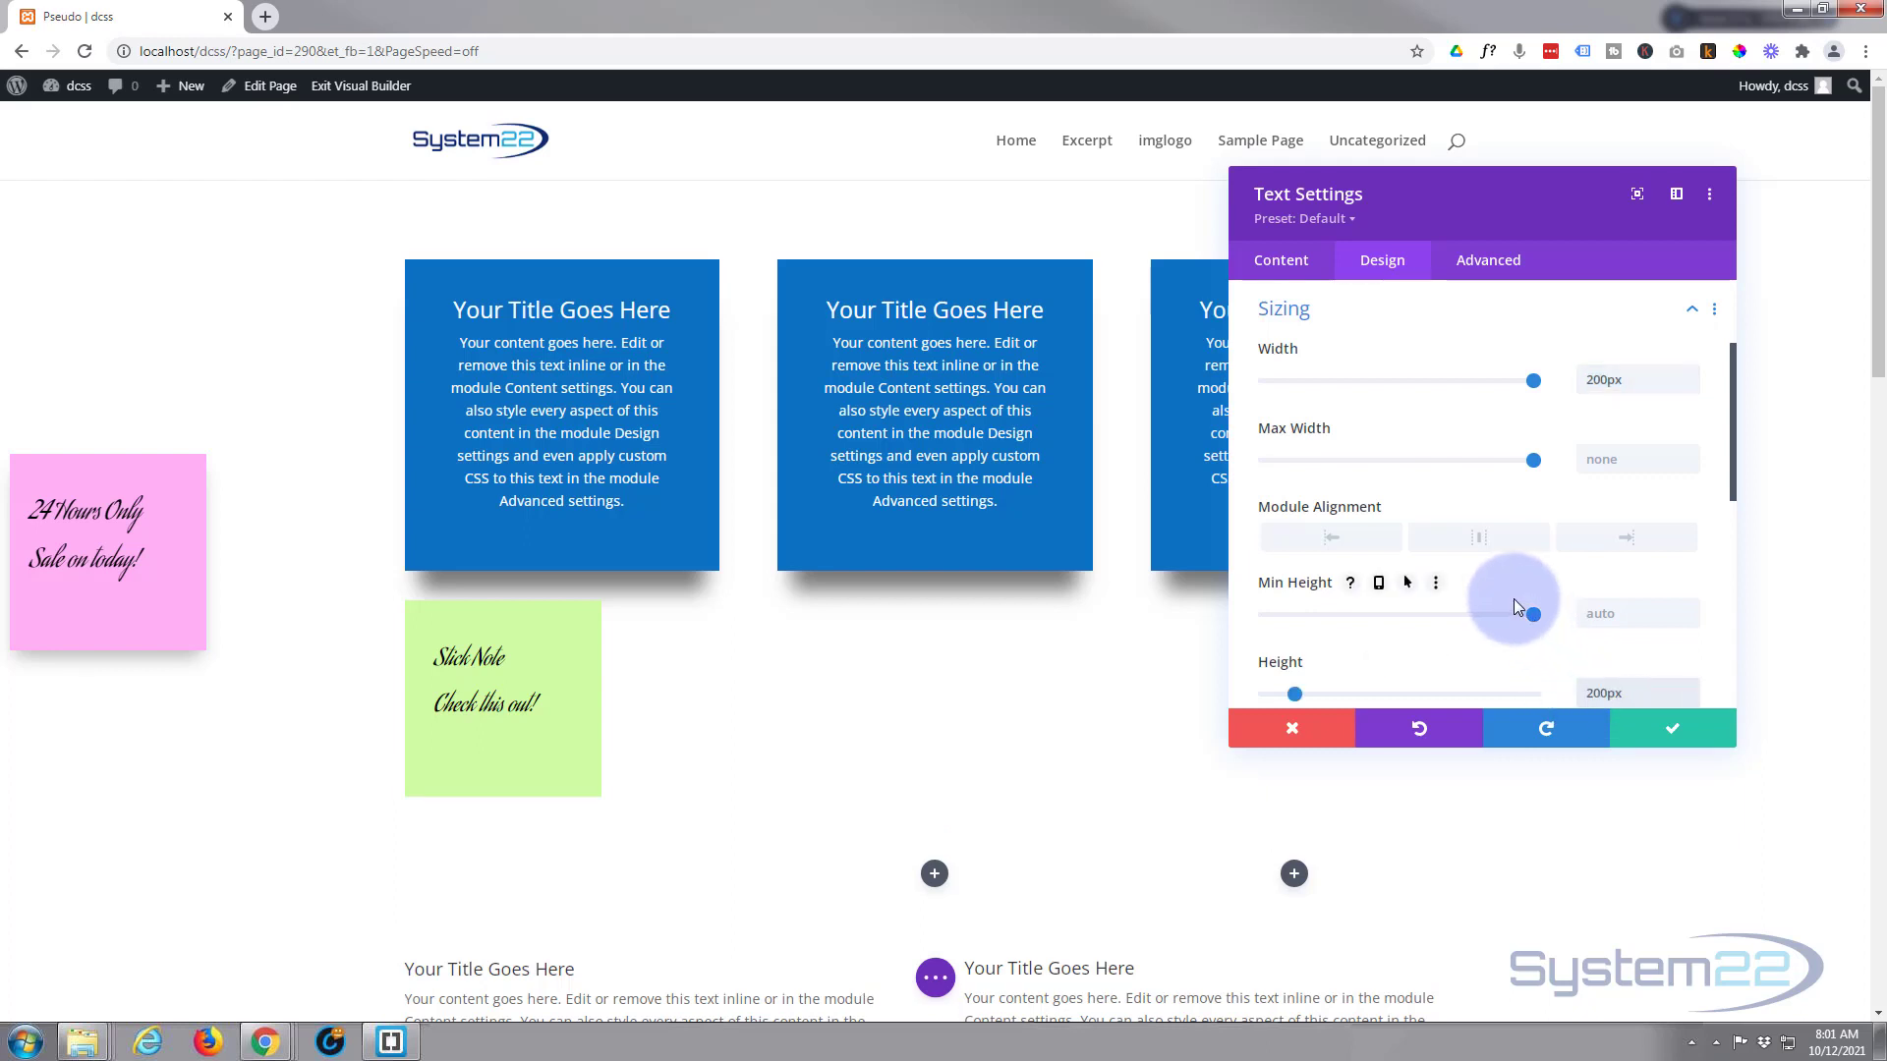
Apply the fourth box shadow preset, a soft shadow beneath the box, to the green note.
scroll(1514, 588, down, 1)
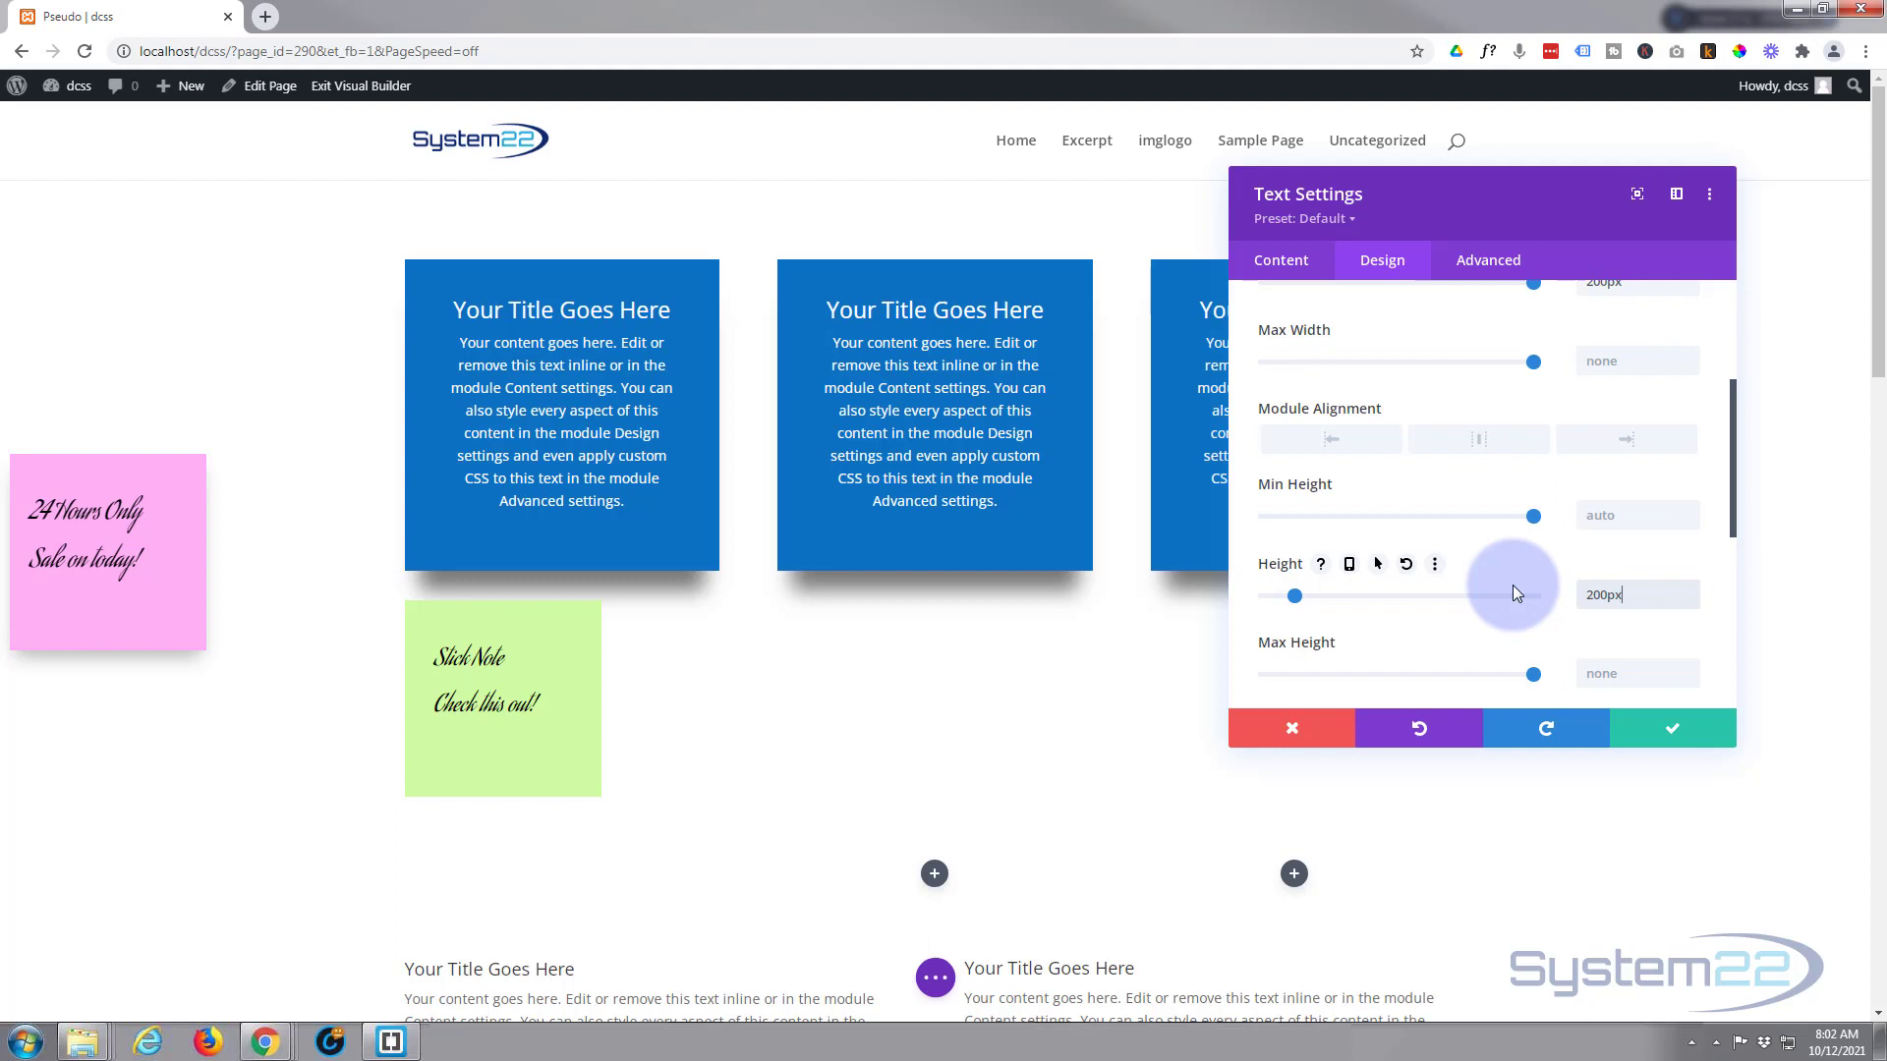
scroll(1513, 587, down, 3)
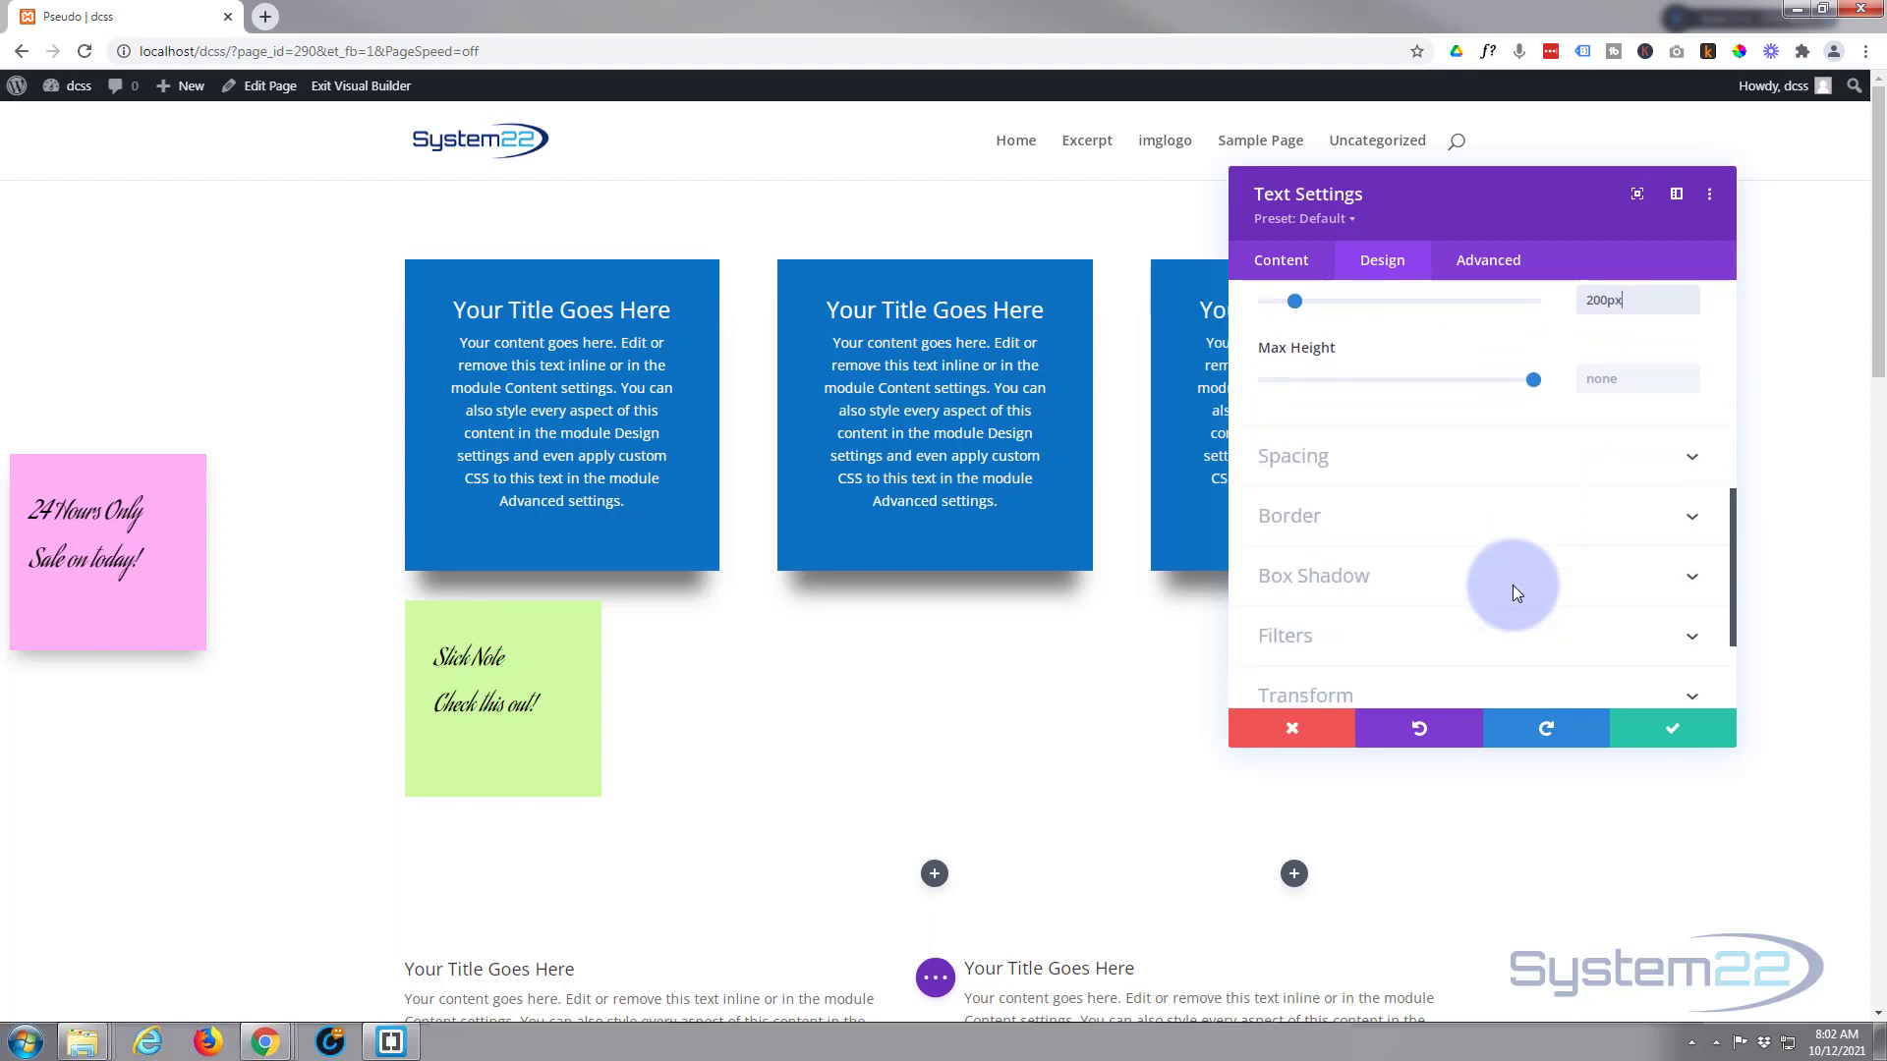
scroll(1474, 492, down, 2)
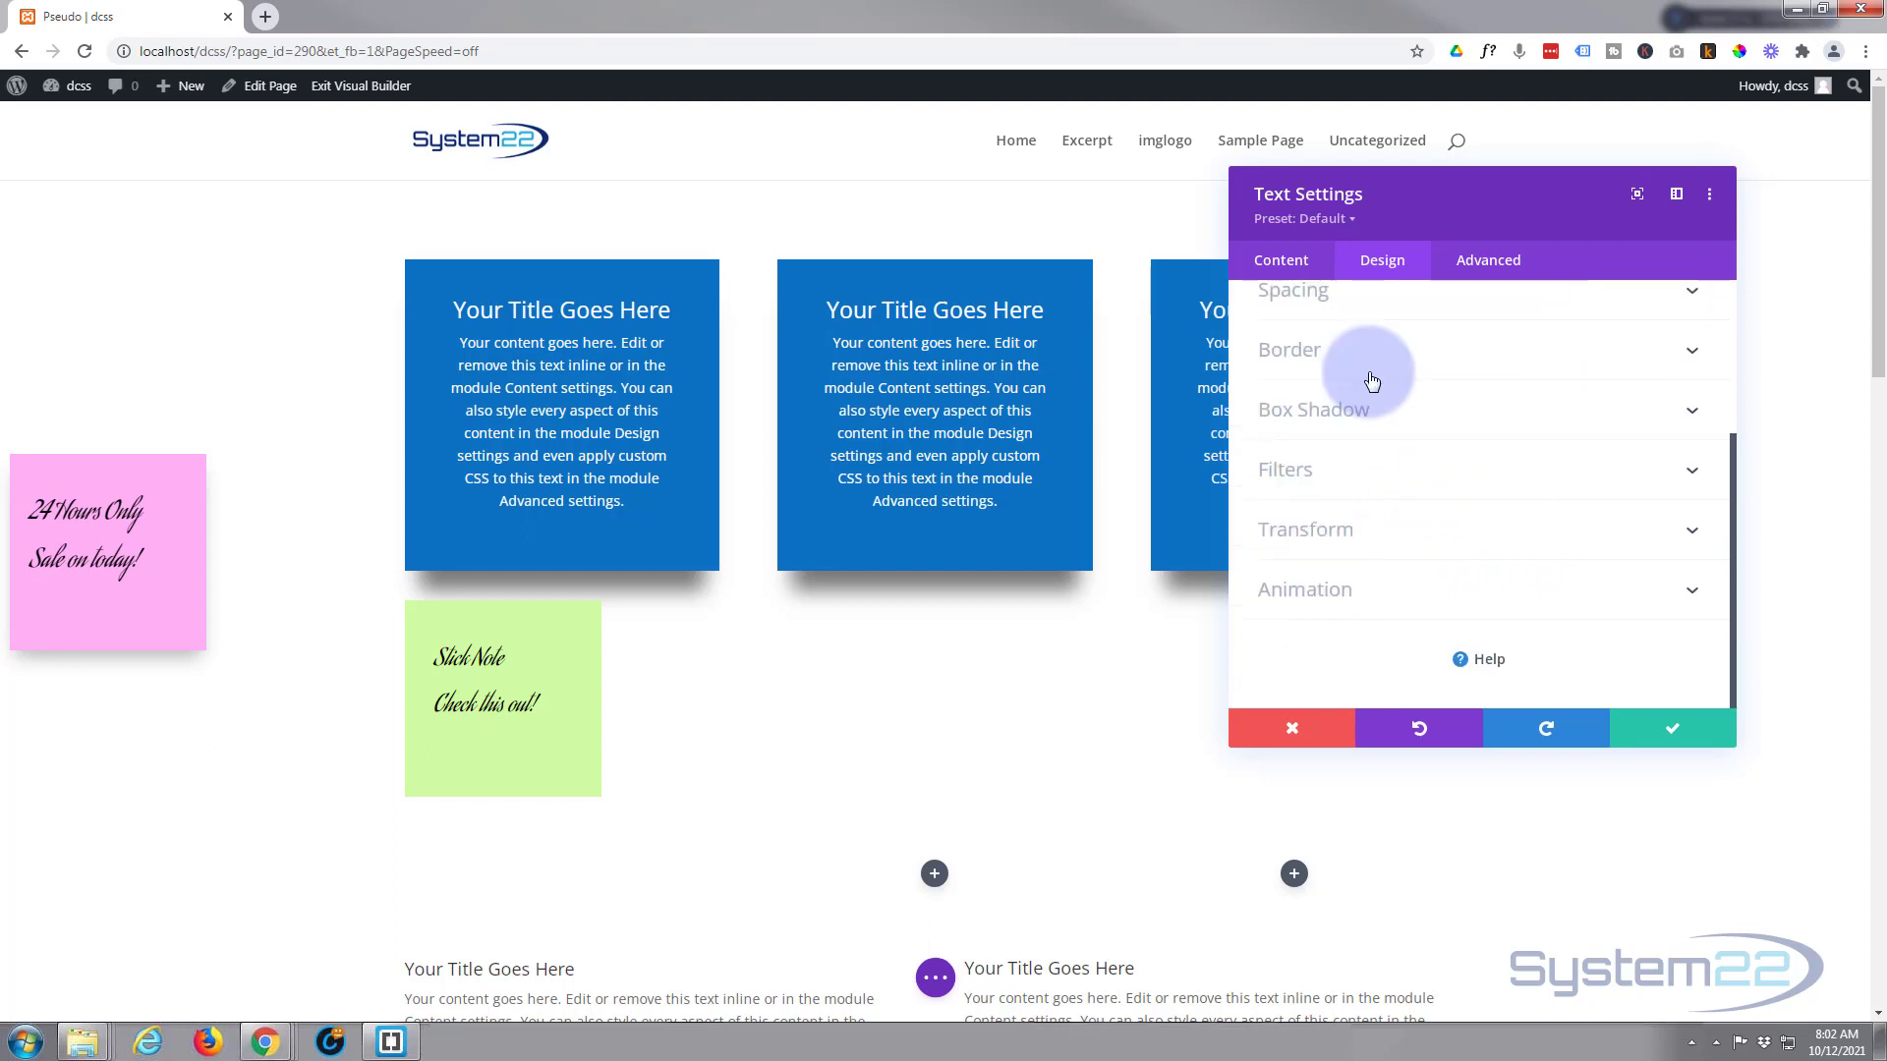
click(1401, 426)
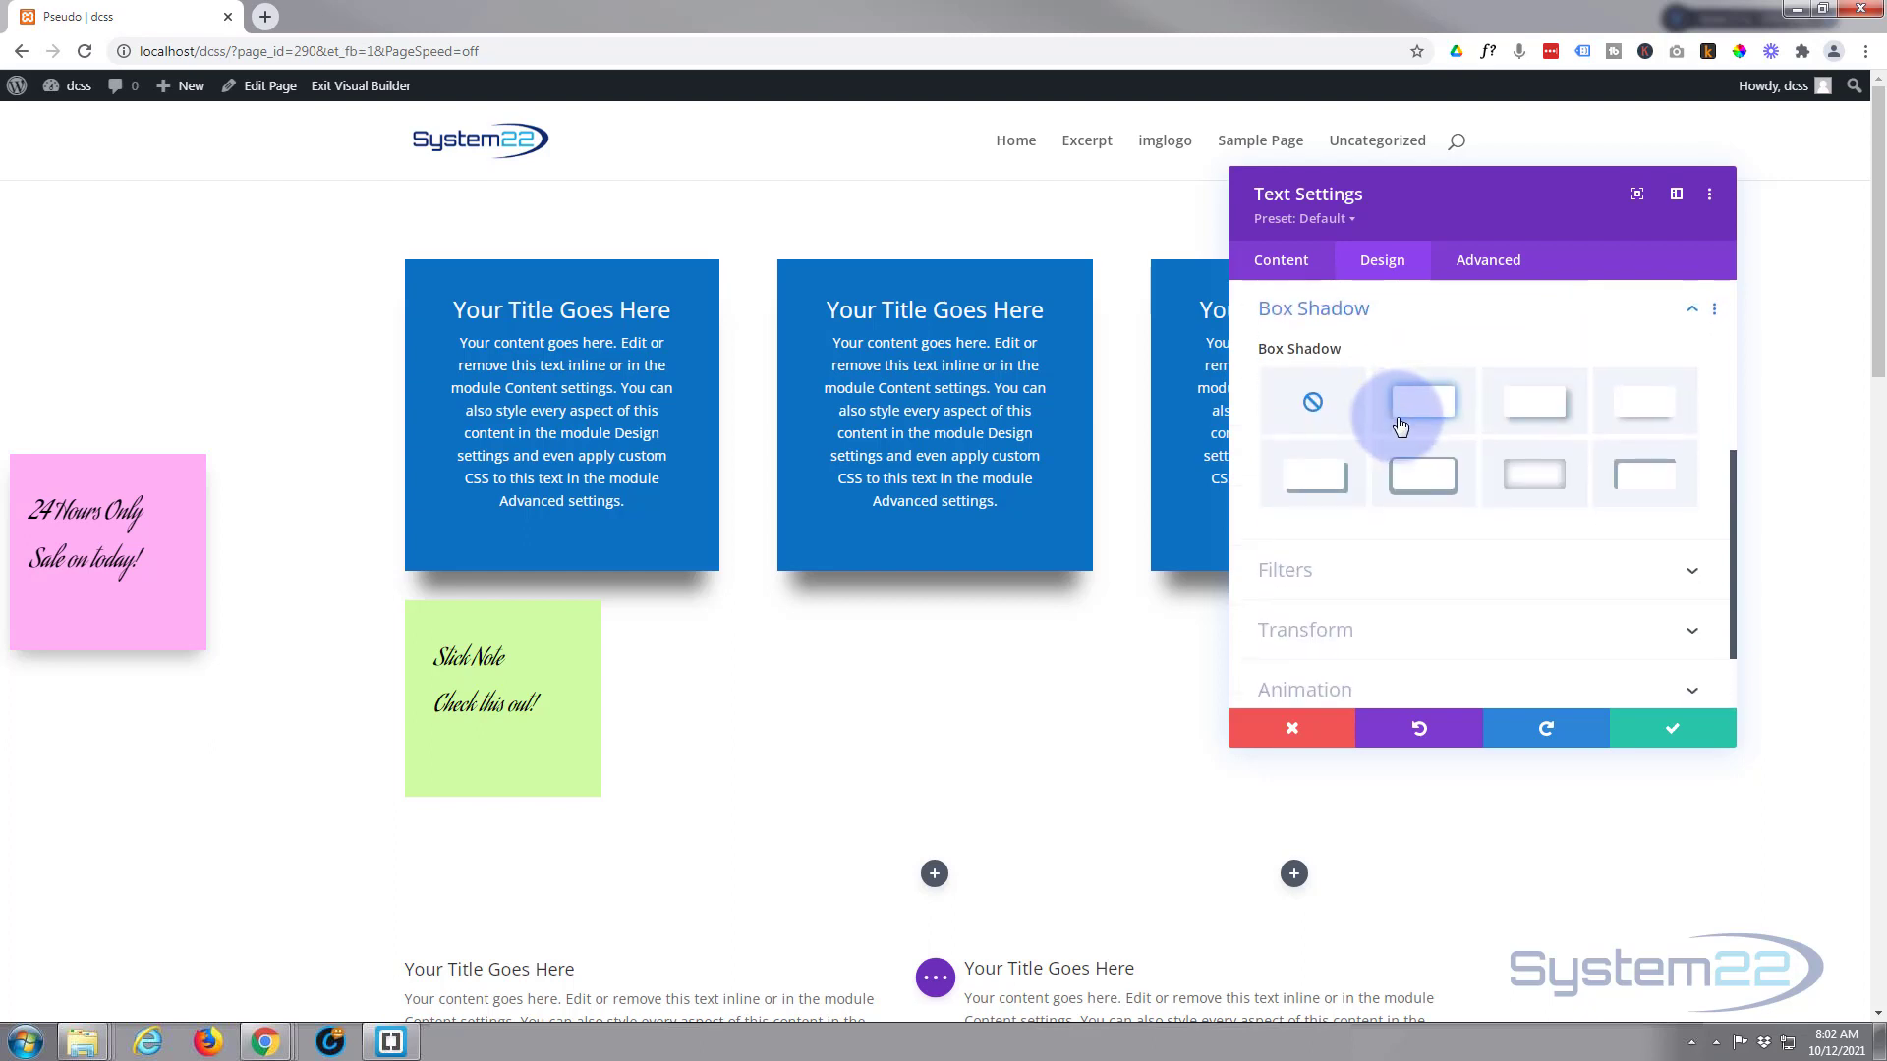
click(1654, 419)
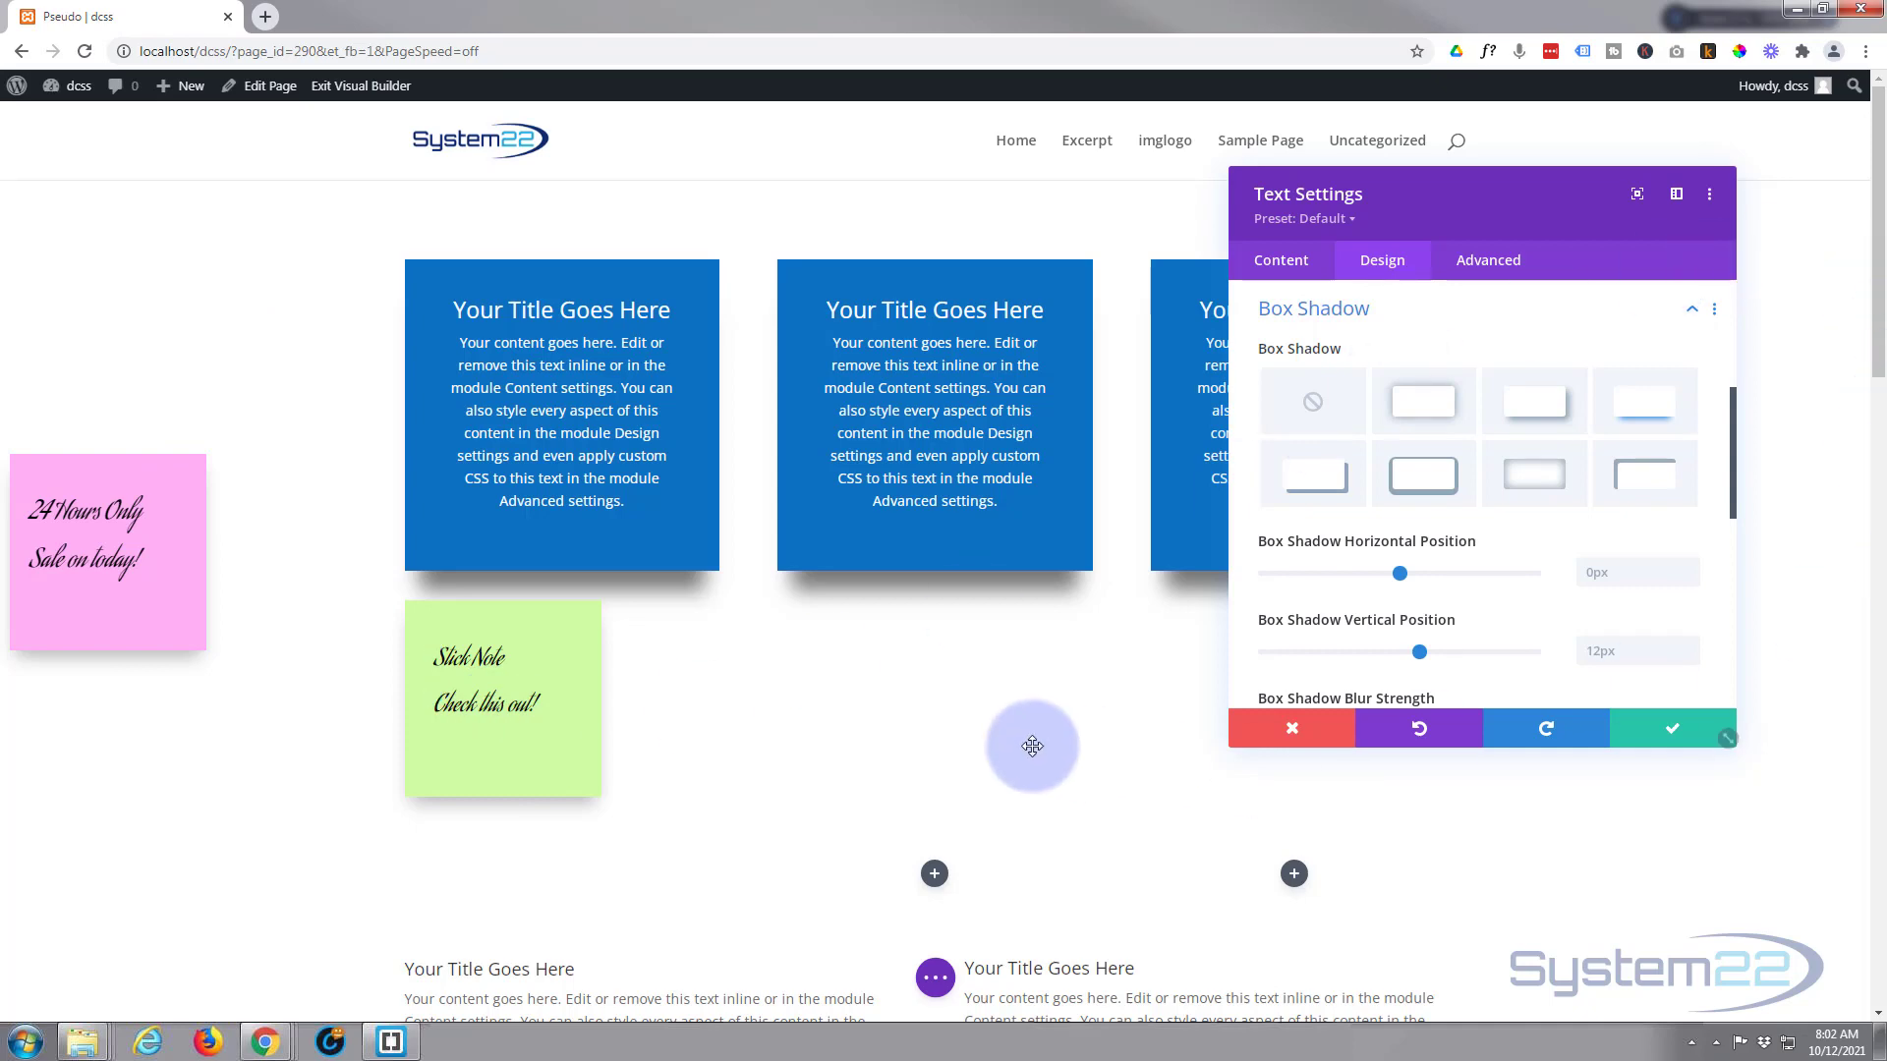
scroll(984, 722, down, 2)
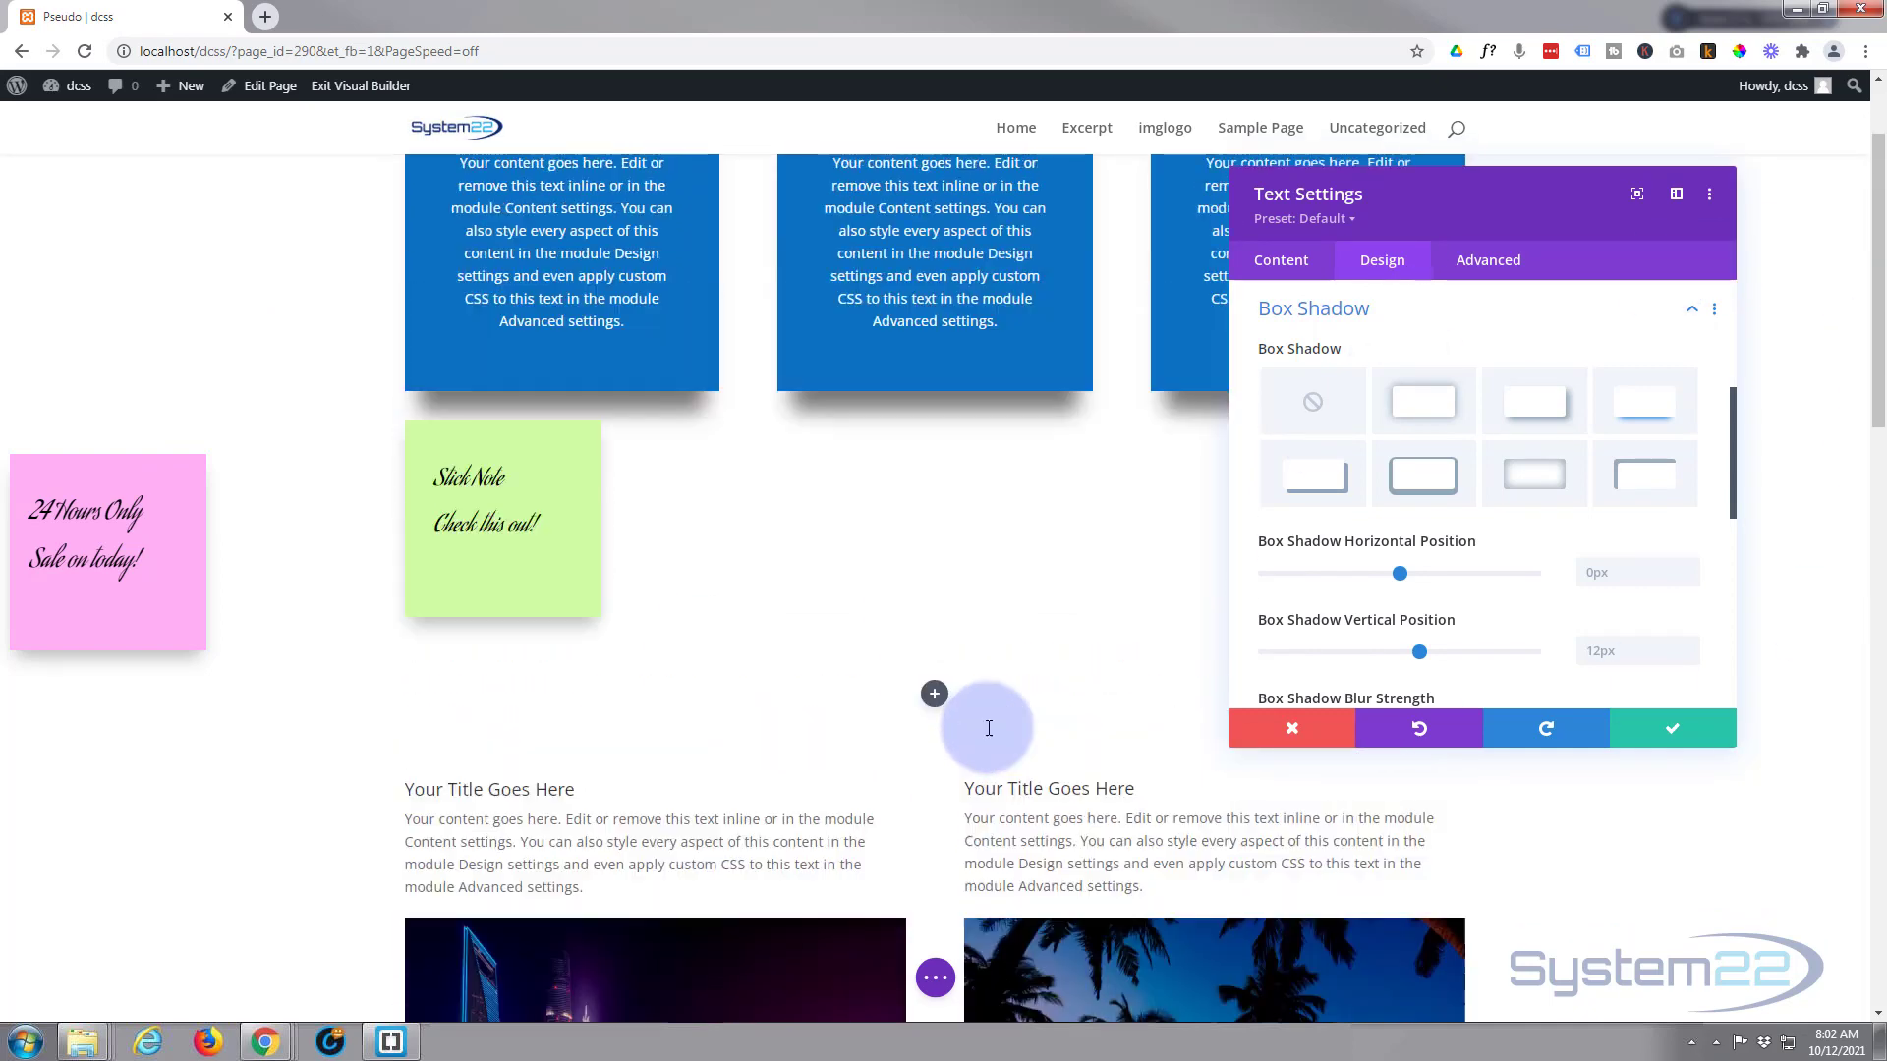
scroll(988, 729, up, 2)
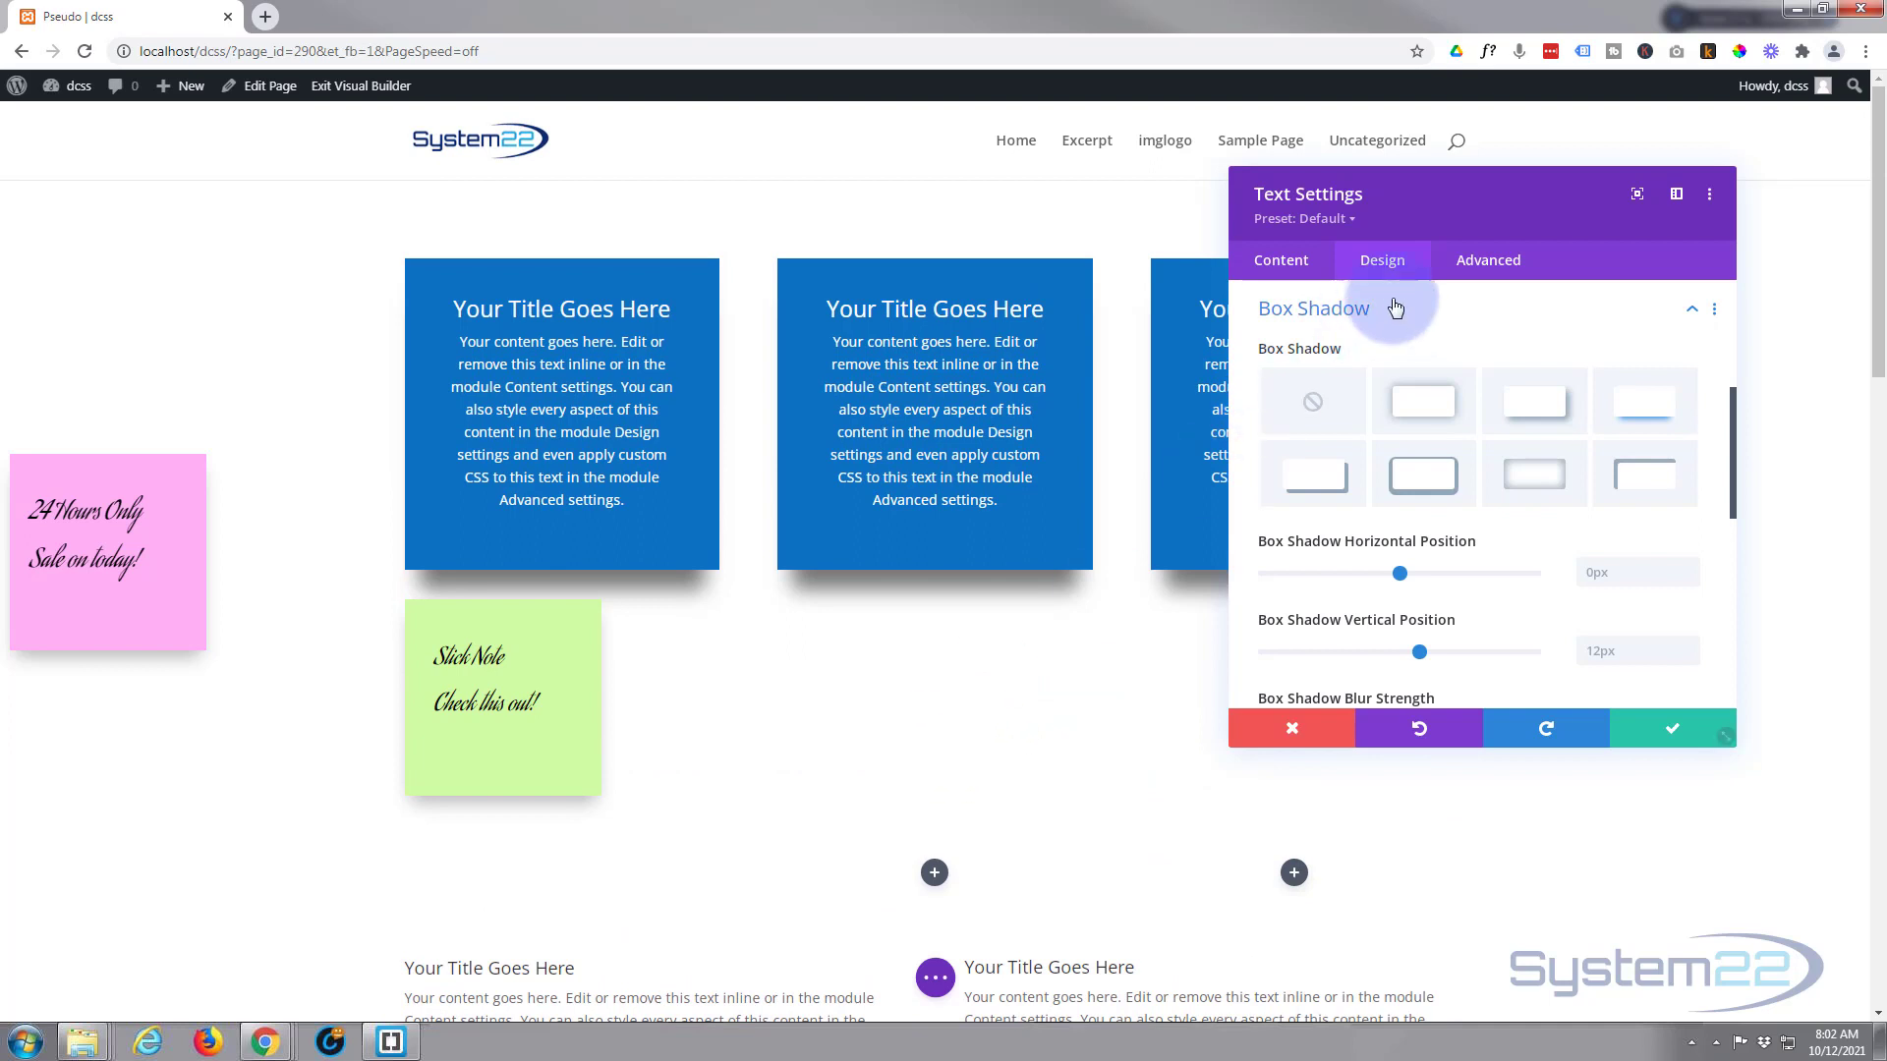
Change the green note's position type from Default to Fixed.
click(1484, 267)
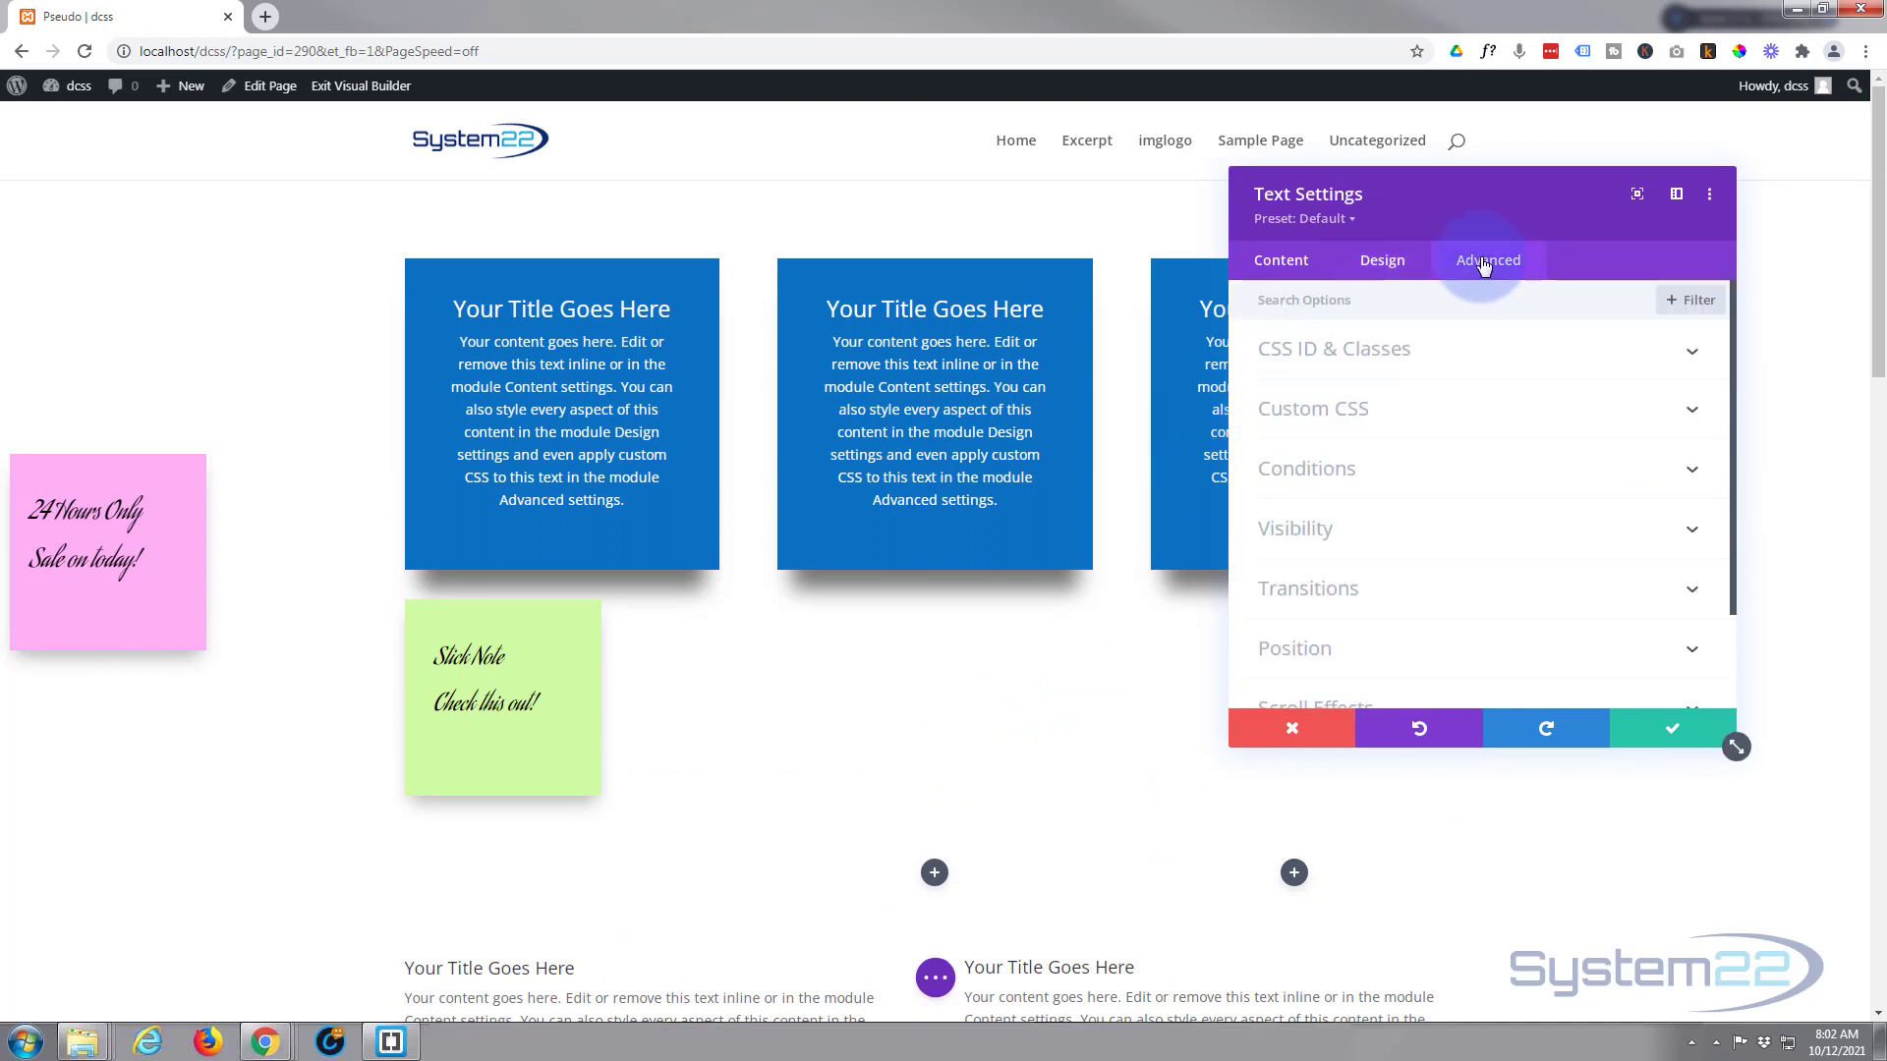
click(1469, 655)
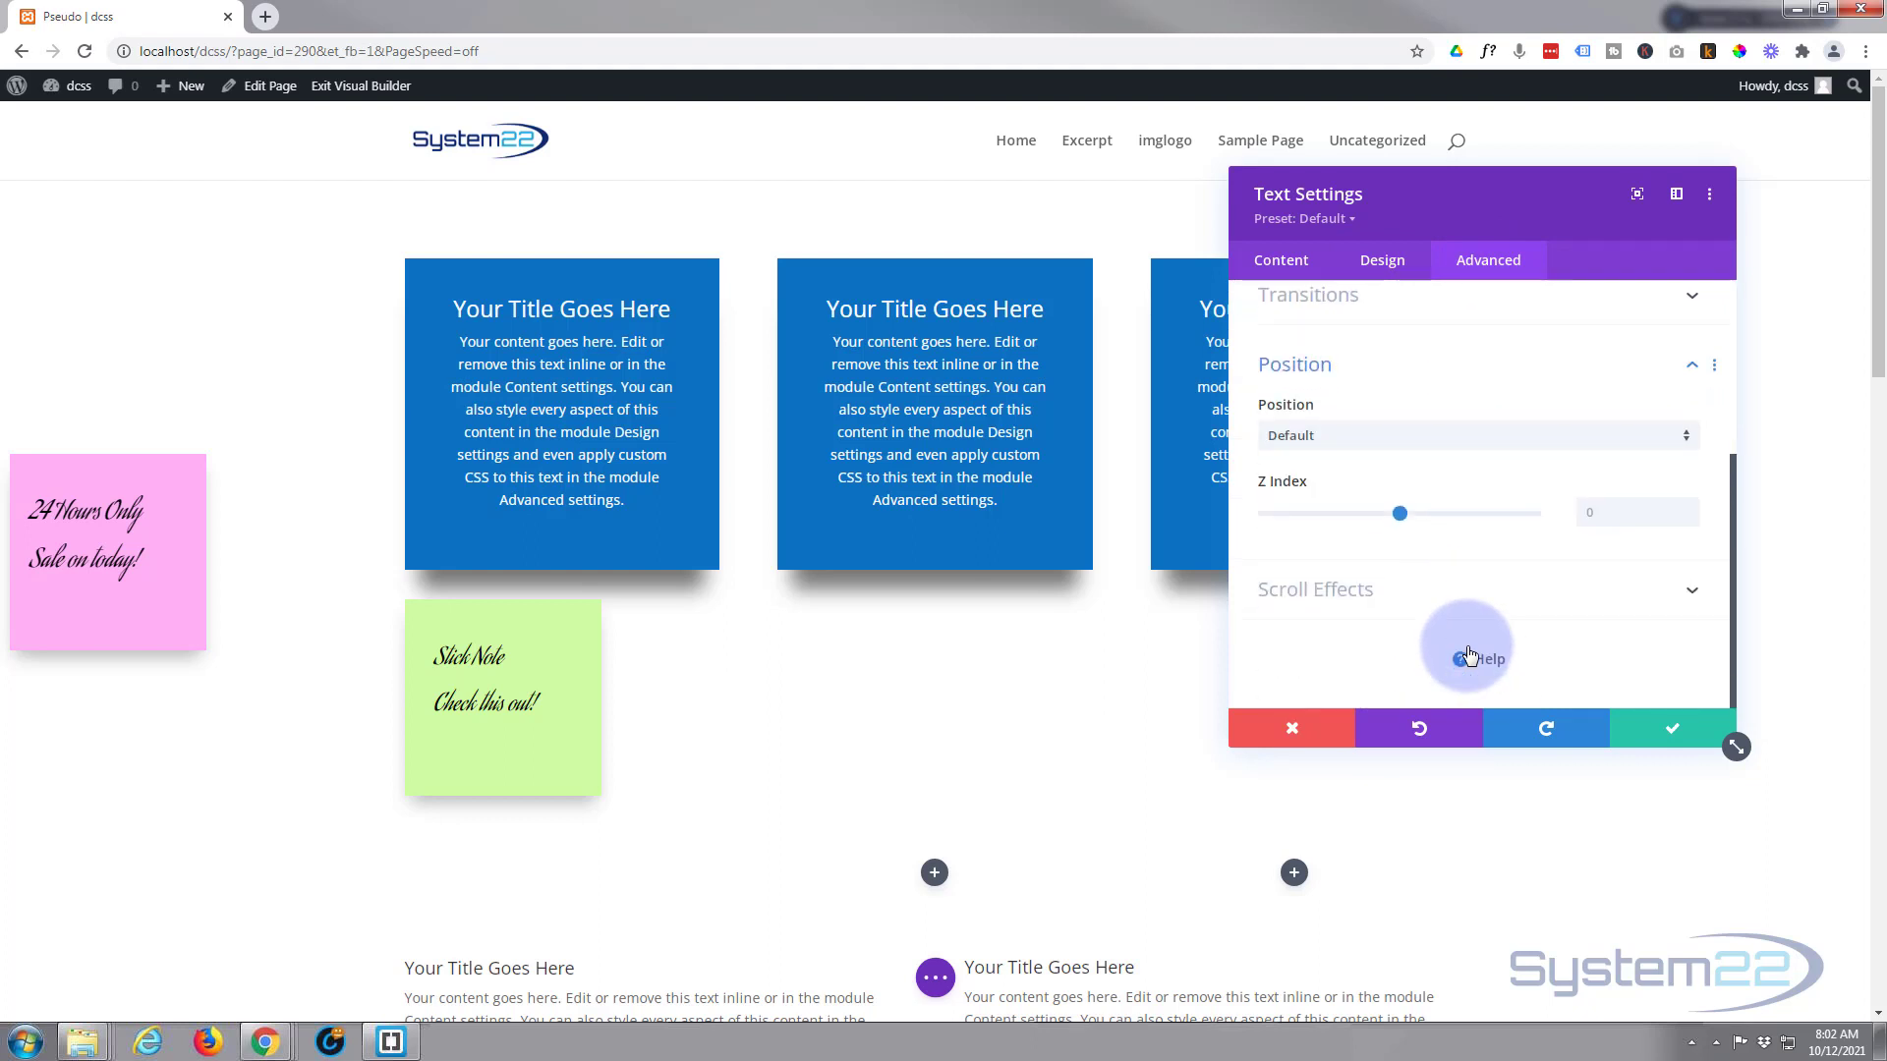
click(1357, 438)
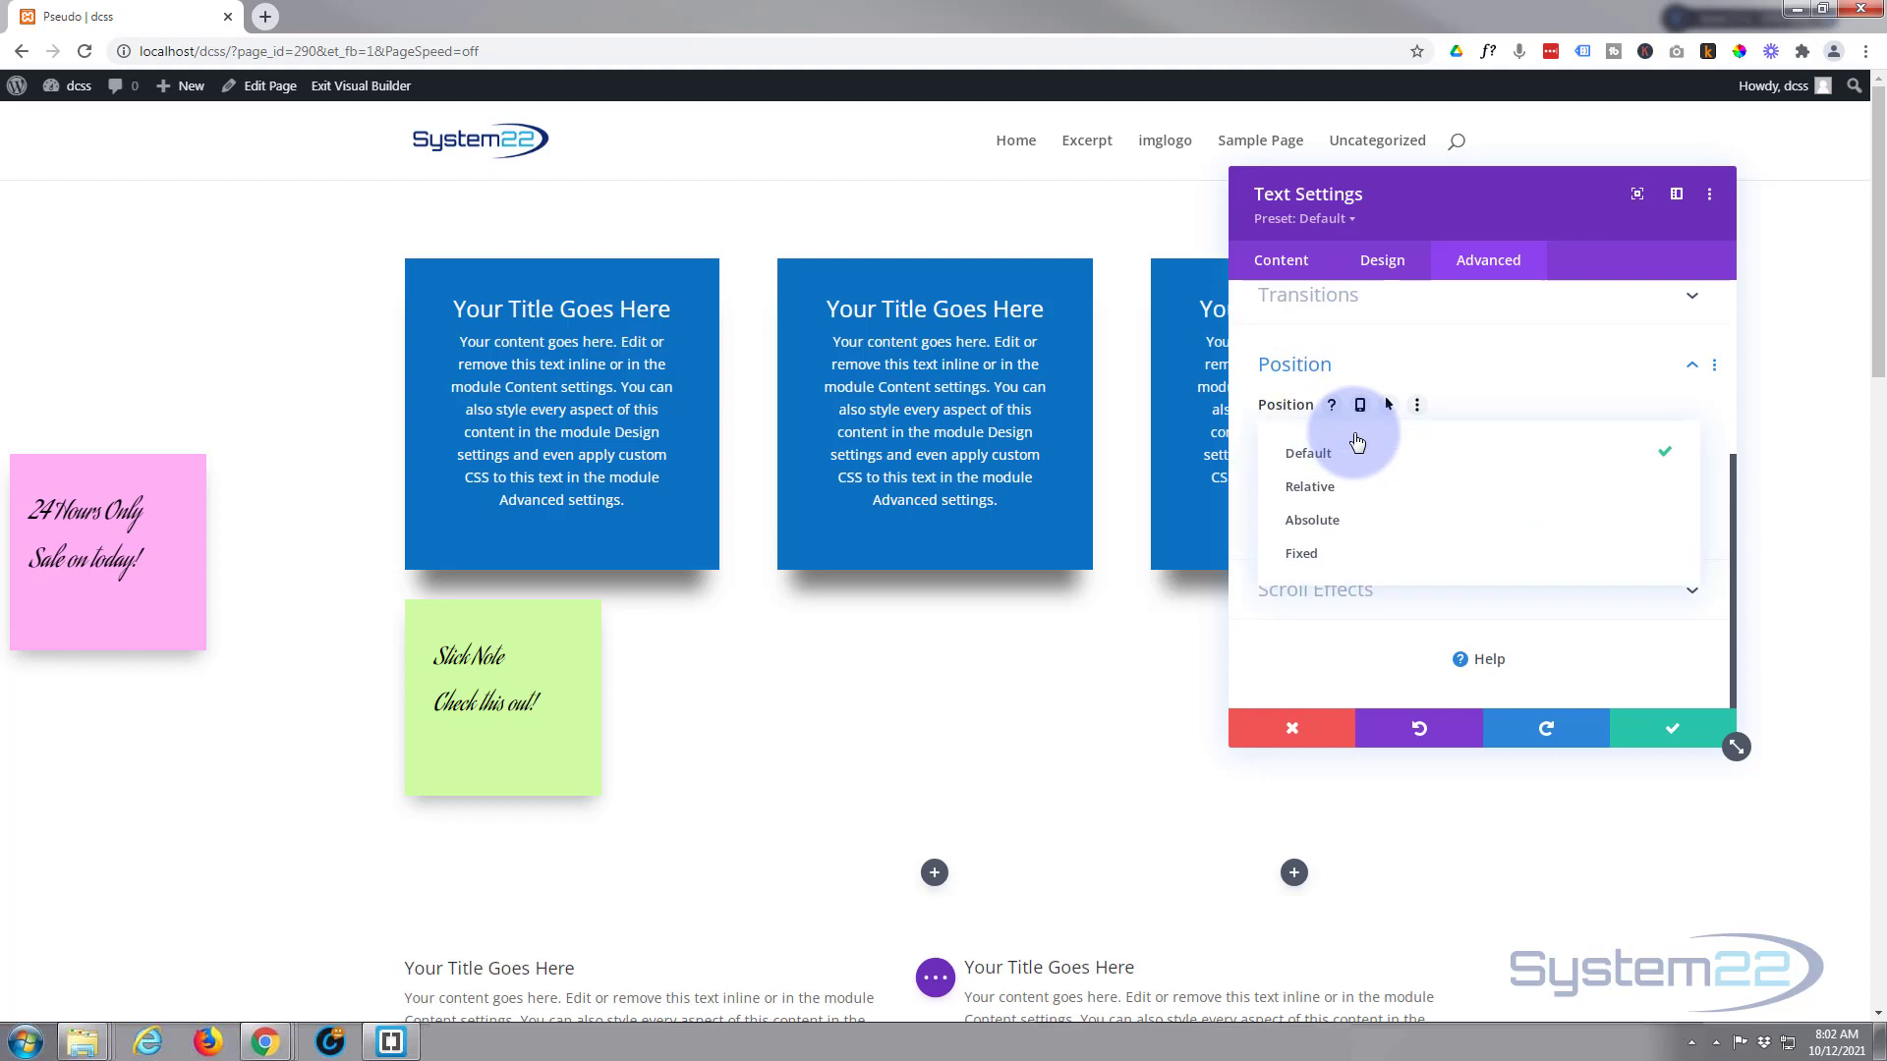
click(1347, 555)
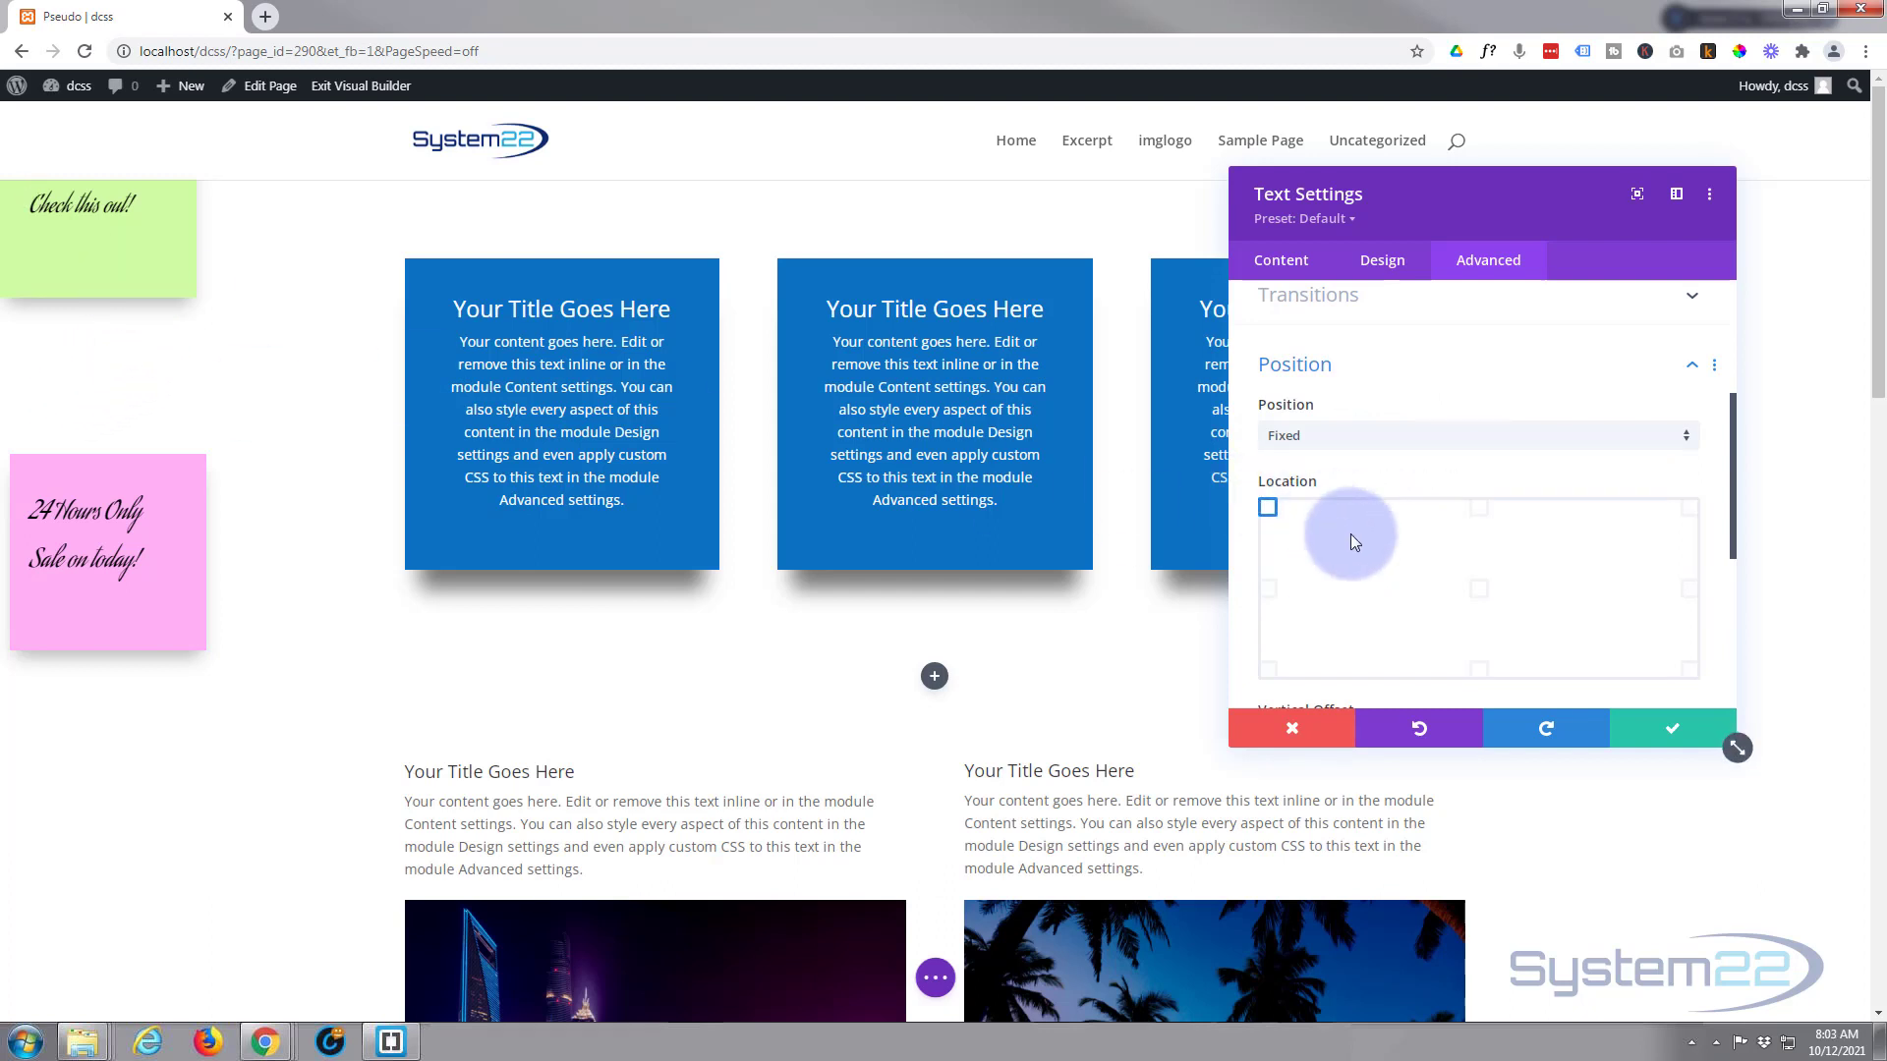
Set the fixed note's vertical offset to 117px and its horizontal offset to 10px.
scroll(1353, 552, down, 2)
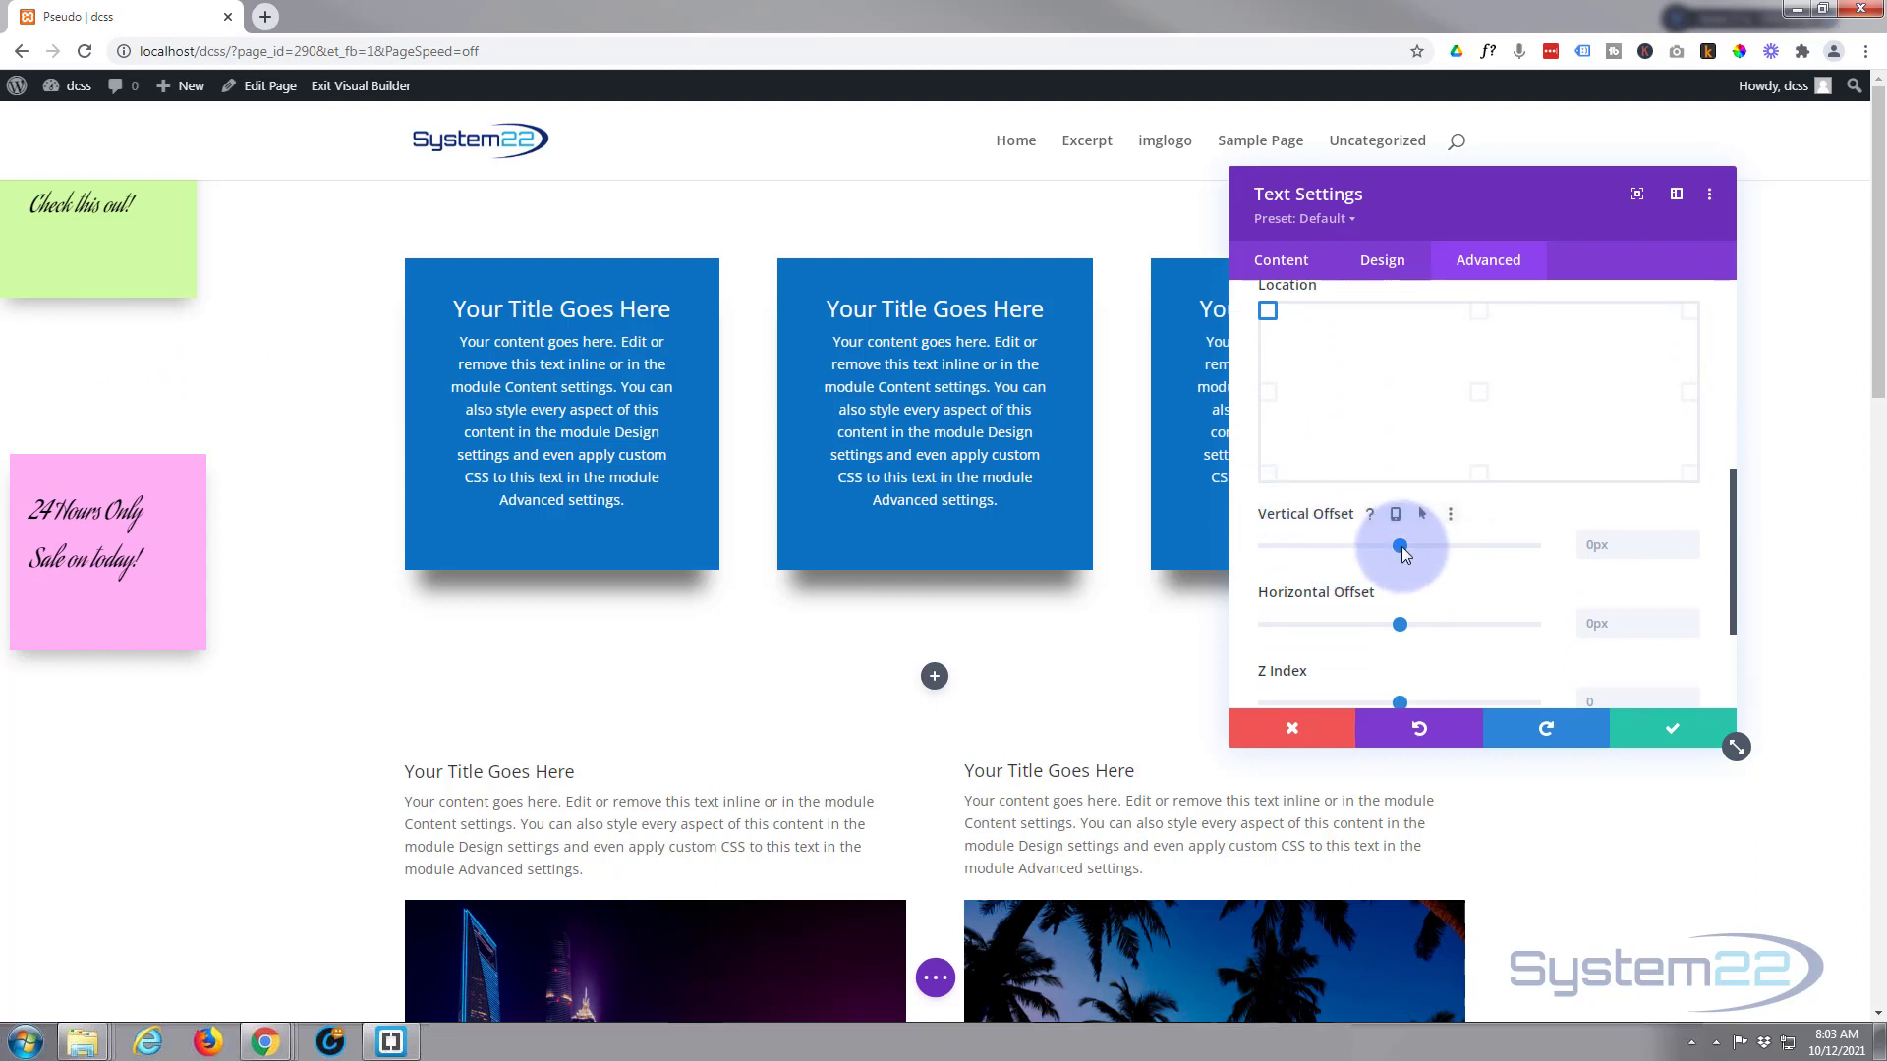
drag(1405, 546, 1416, 553)
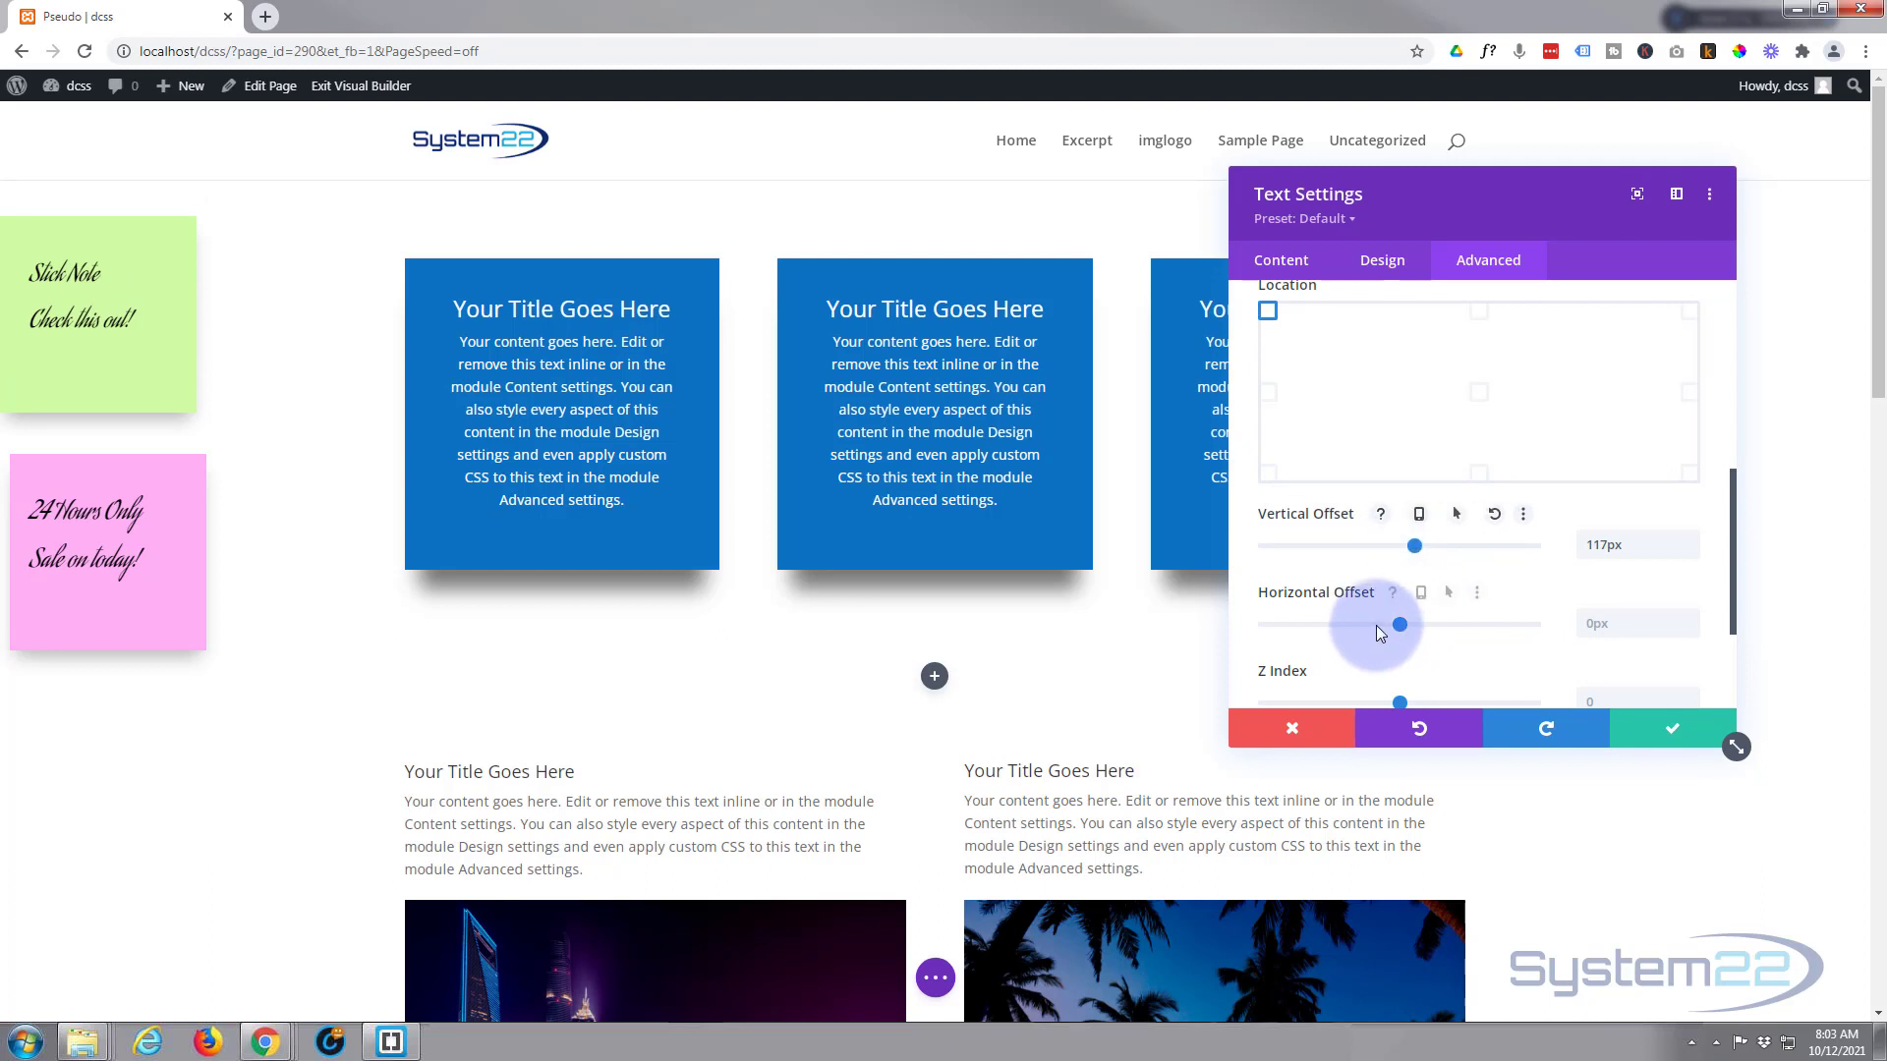
click(1588, 623)
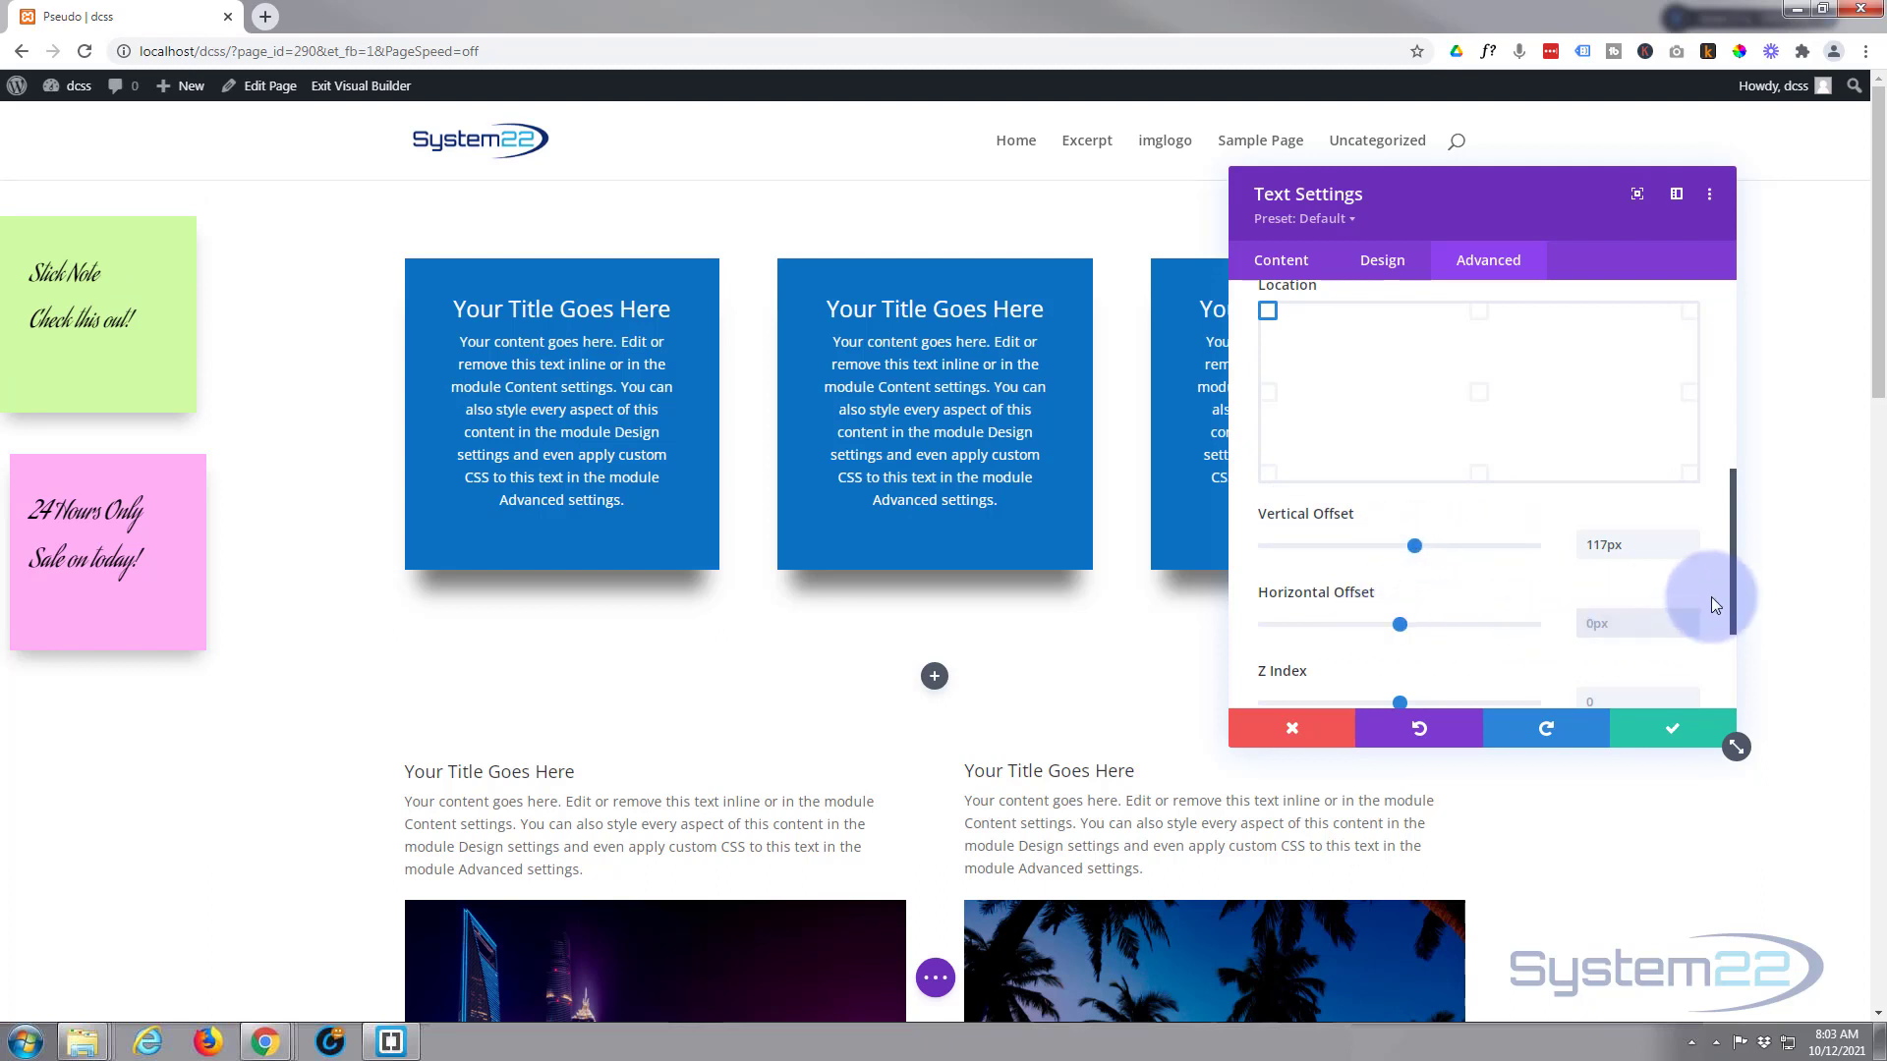
text(10px)
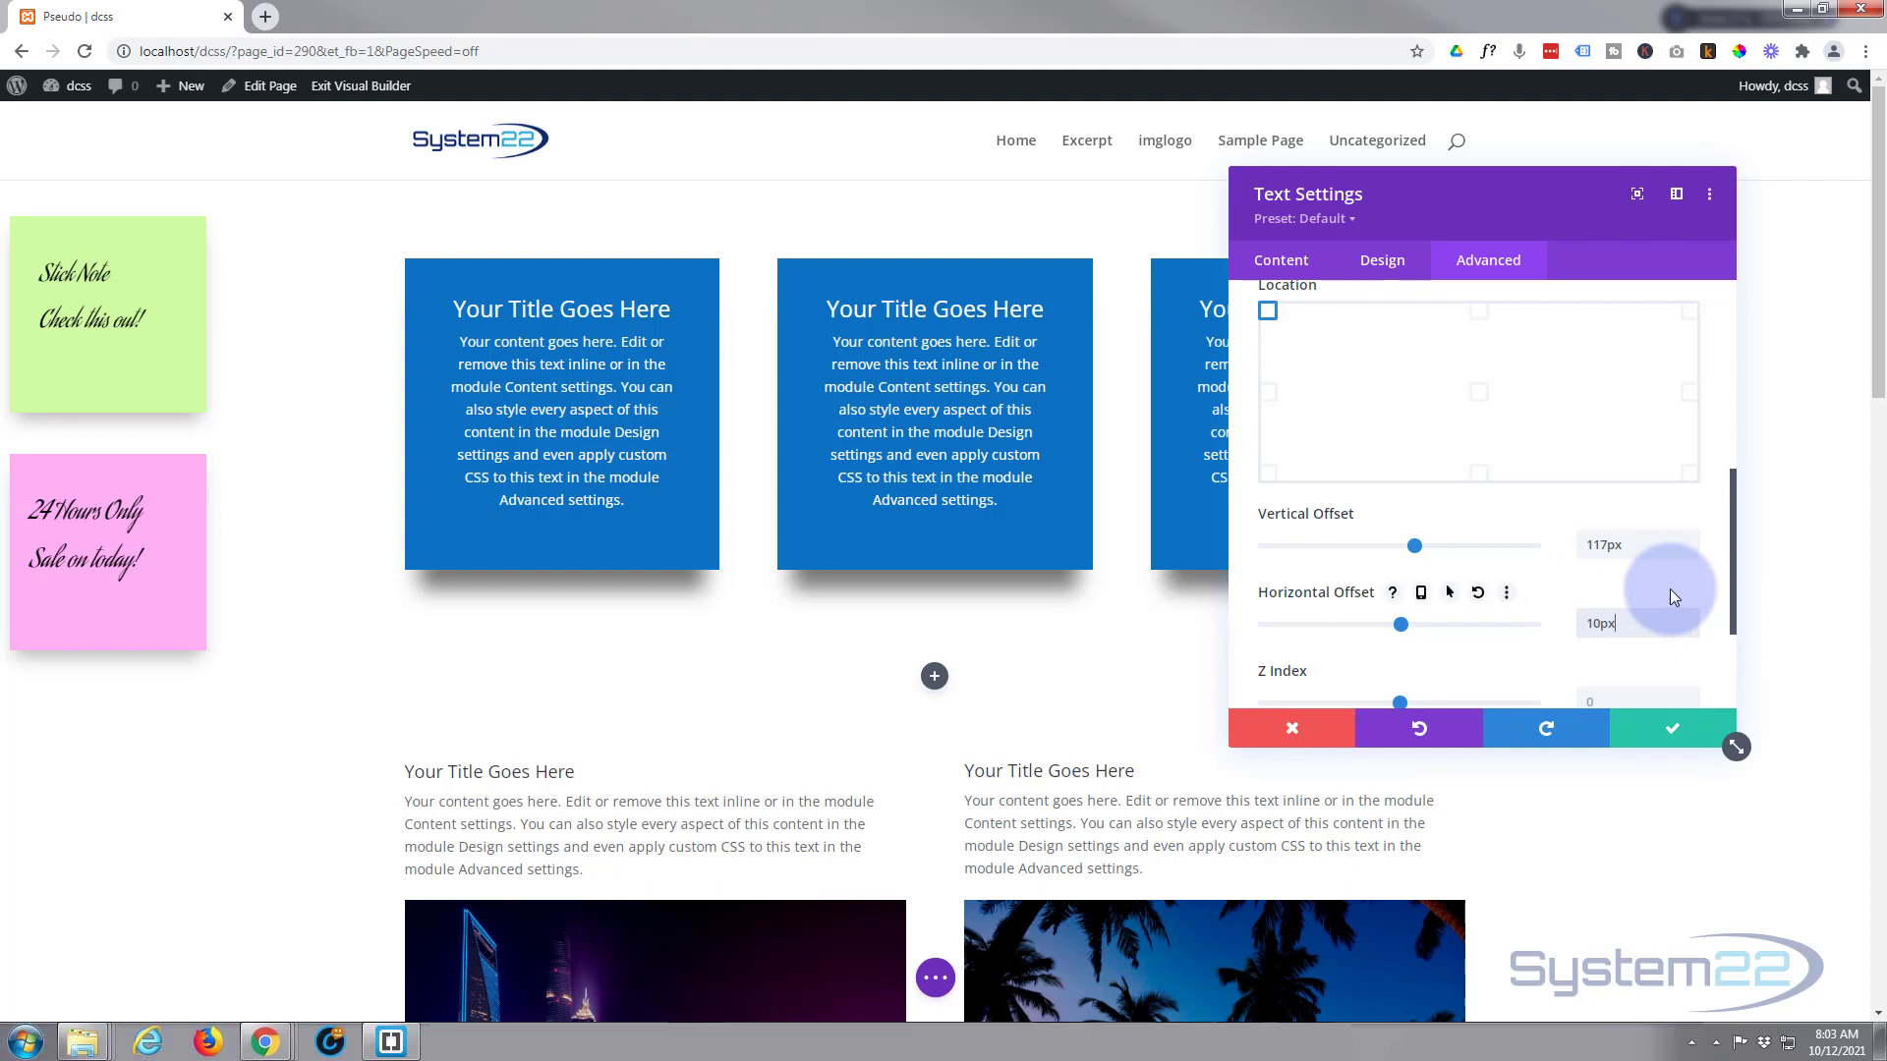
Try the upper-right, middle-right and lower-right fixed locations for the note and return it to the upper-left location.
scroll(1393, 446, up, 1)
scroll(1393, 446, up, 1)
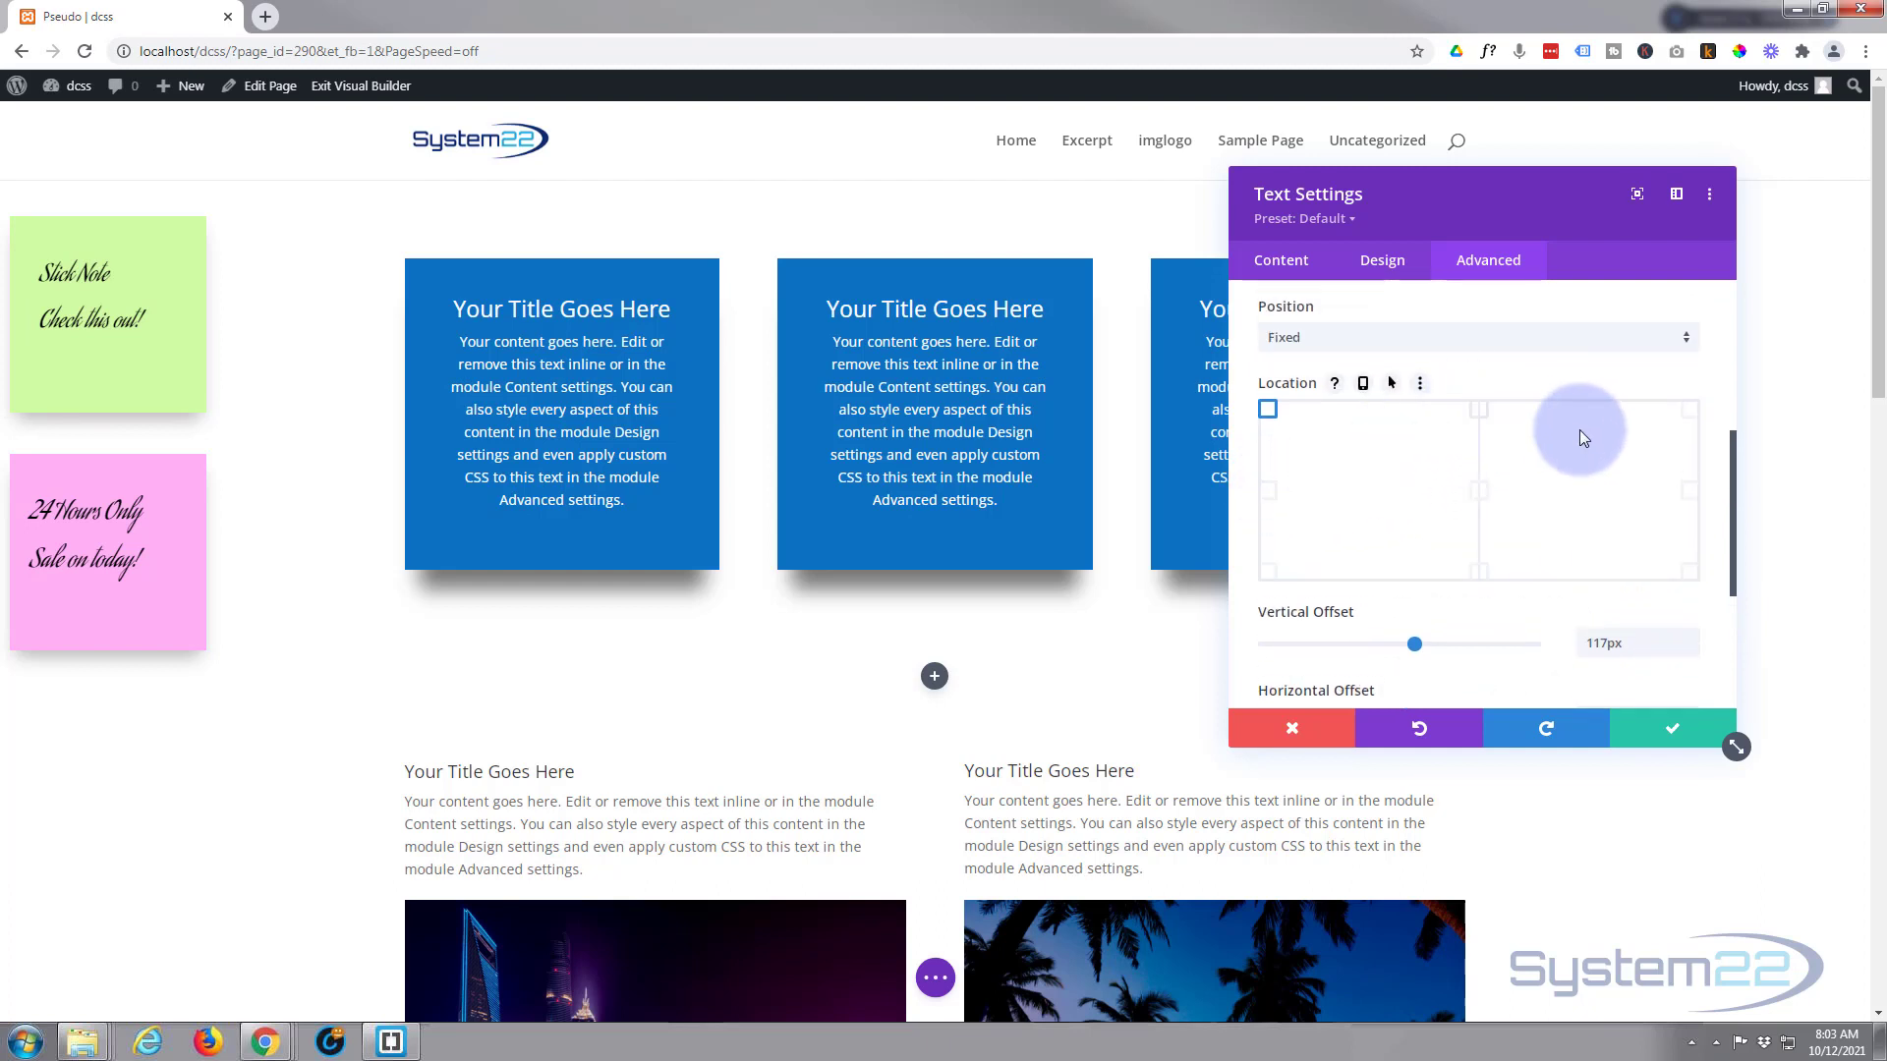
click(1695, 418)
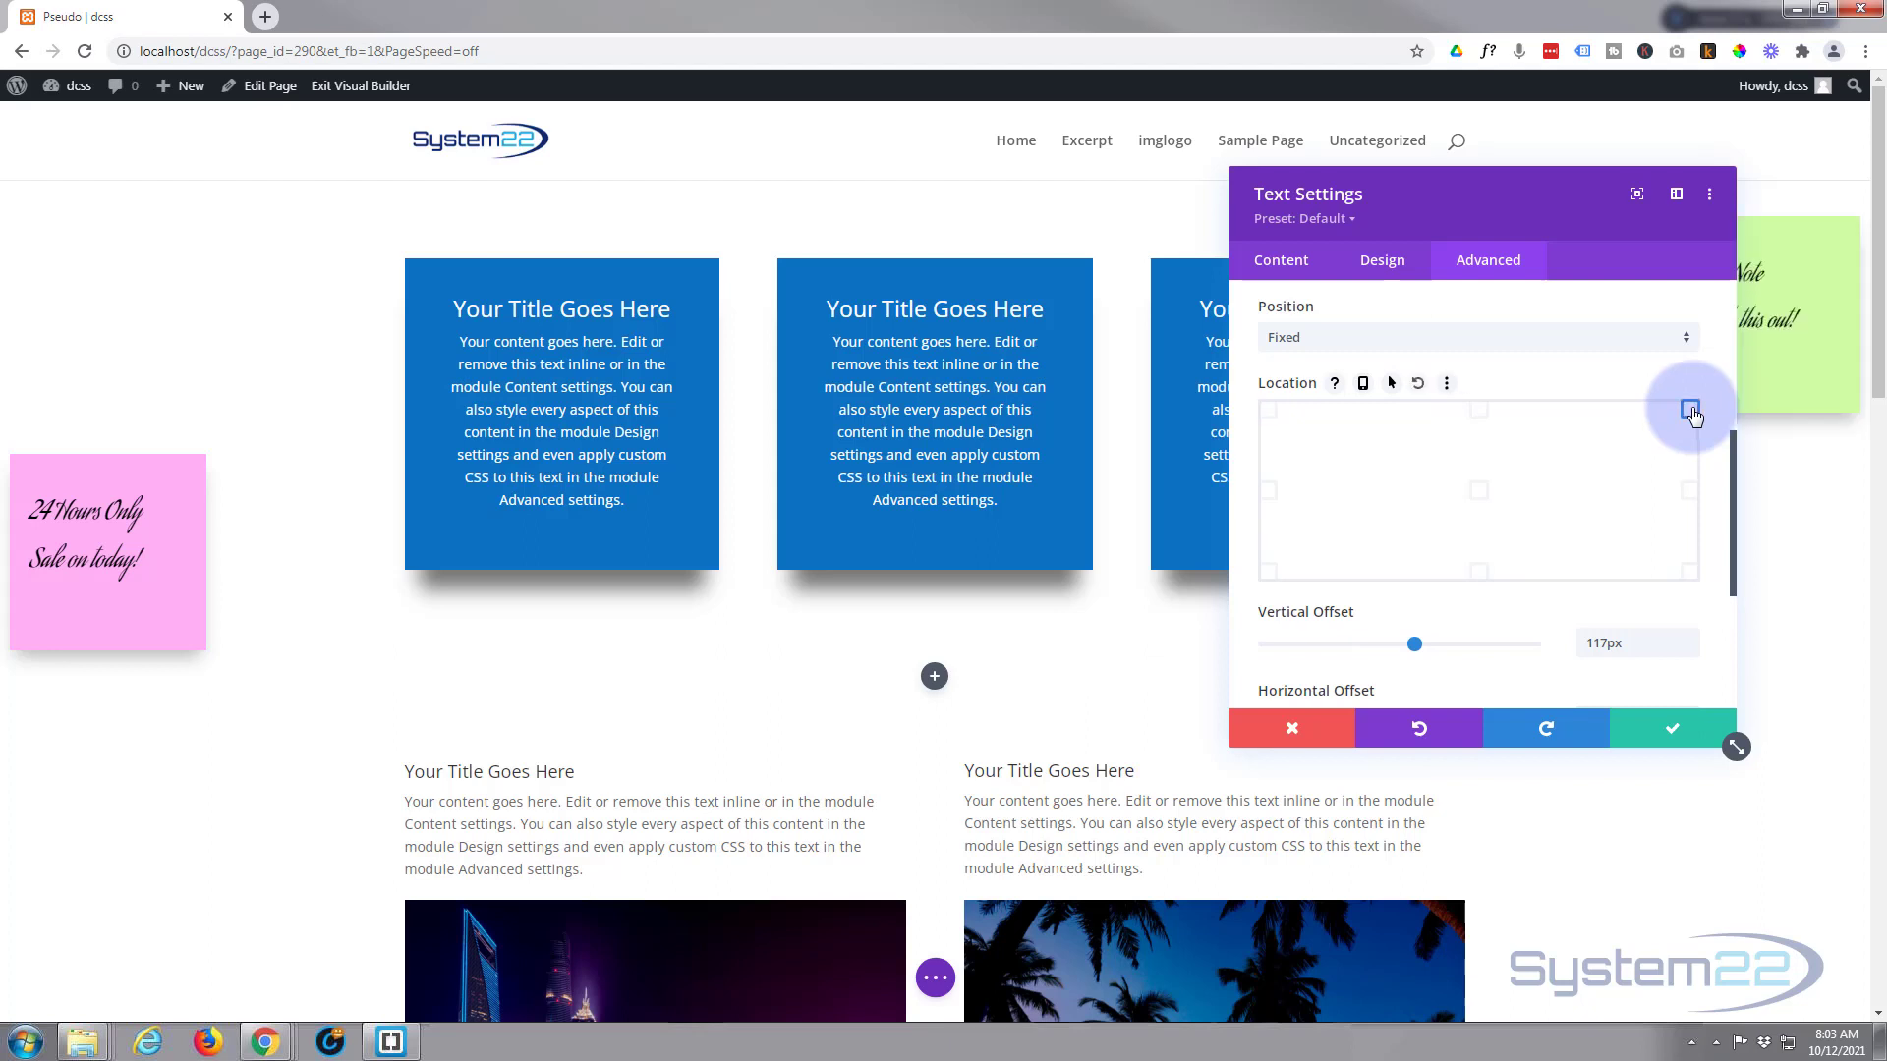
drag(1566, 202, 1378, 210)
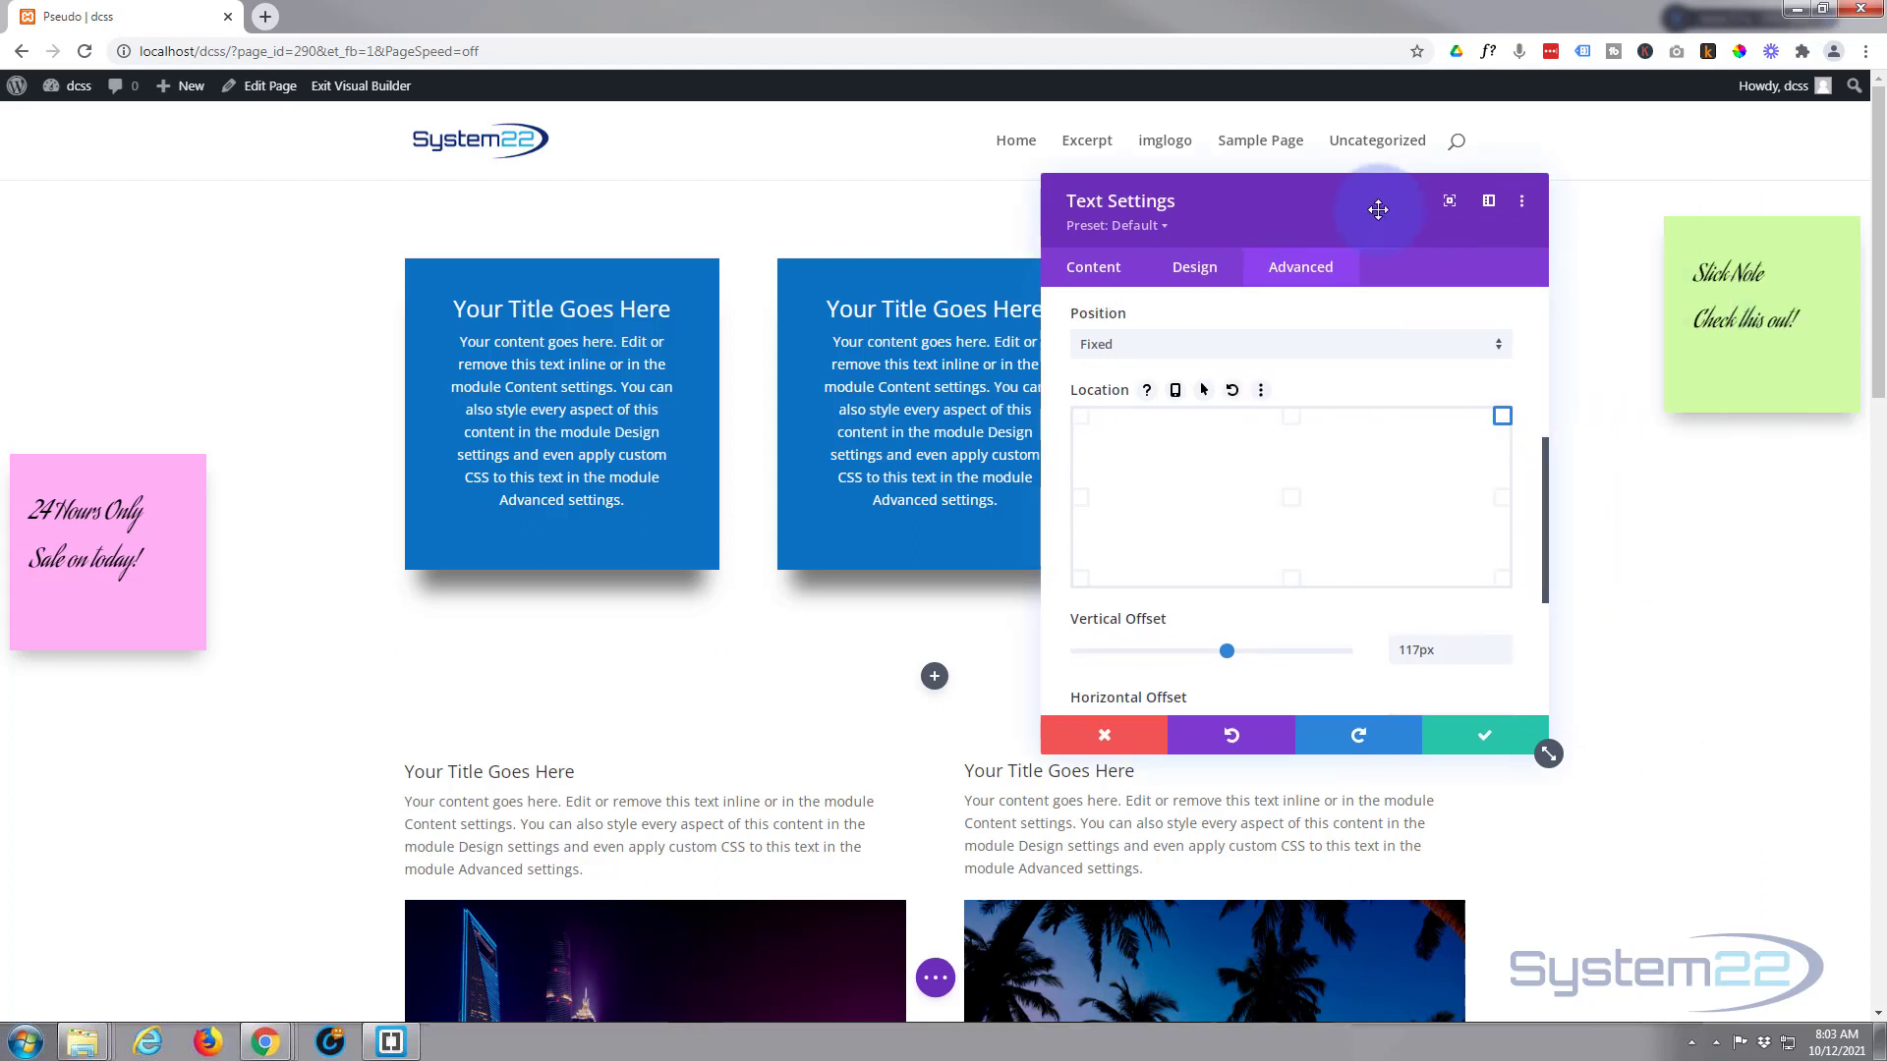
click(1501, 497)
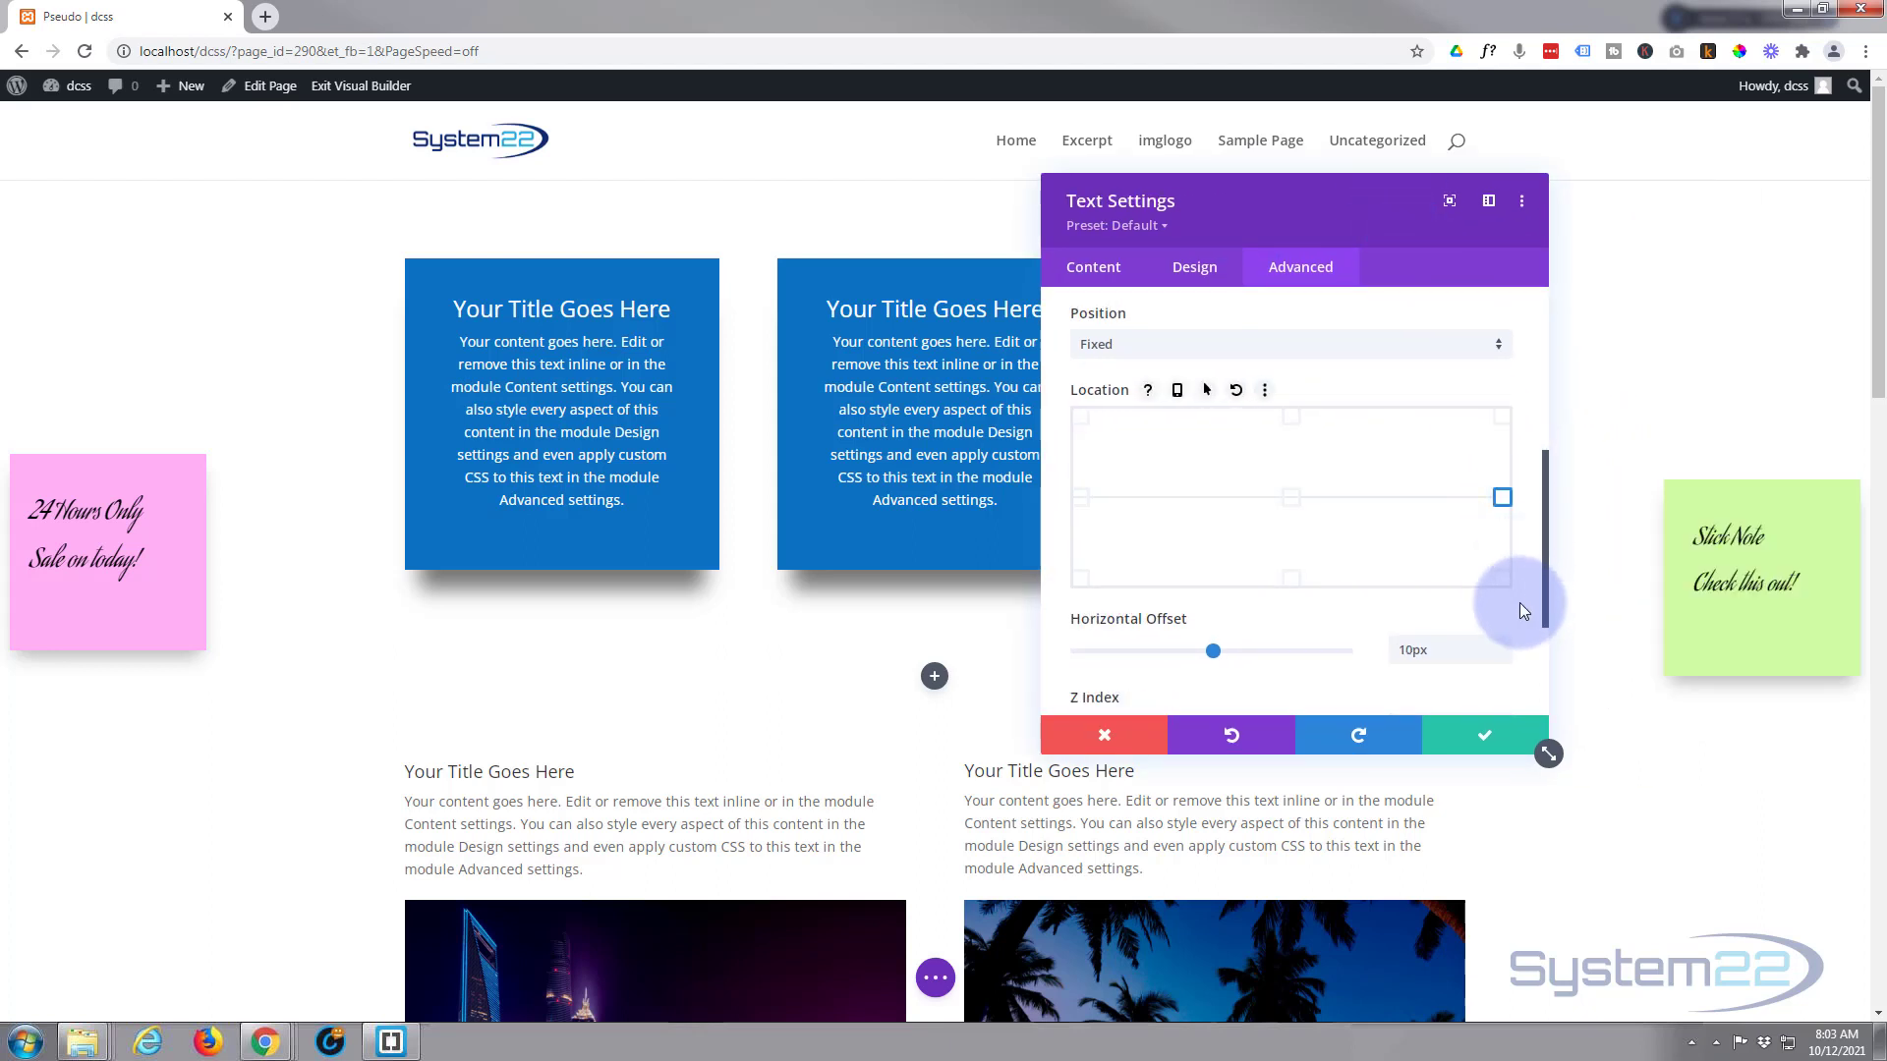
click(1502, 579)
scroll(1329, 577, down, 2)
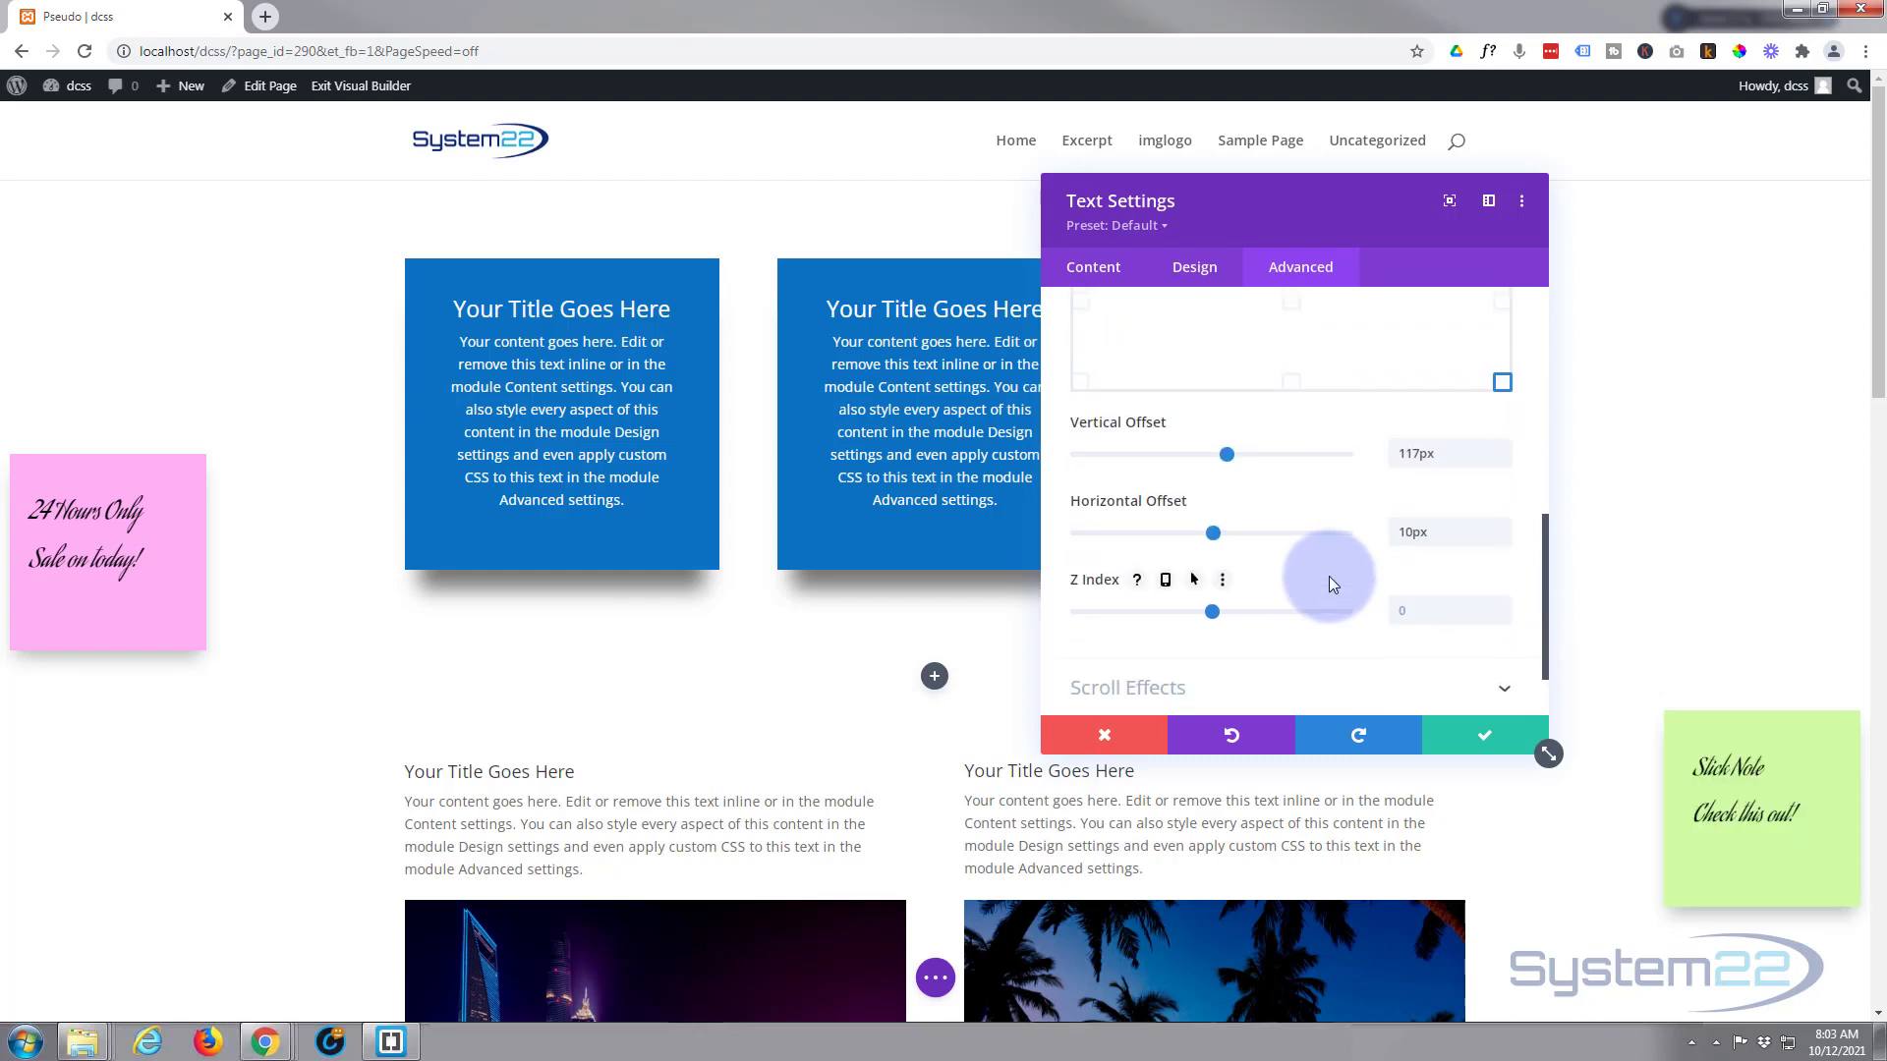
scroll(1331, 573, up, 2)
click(1080, 417)
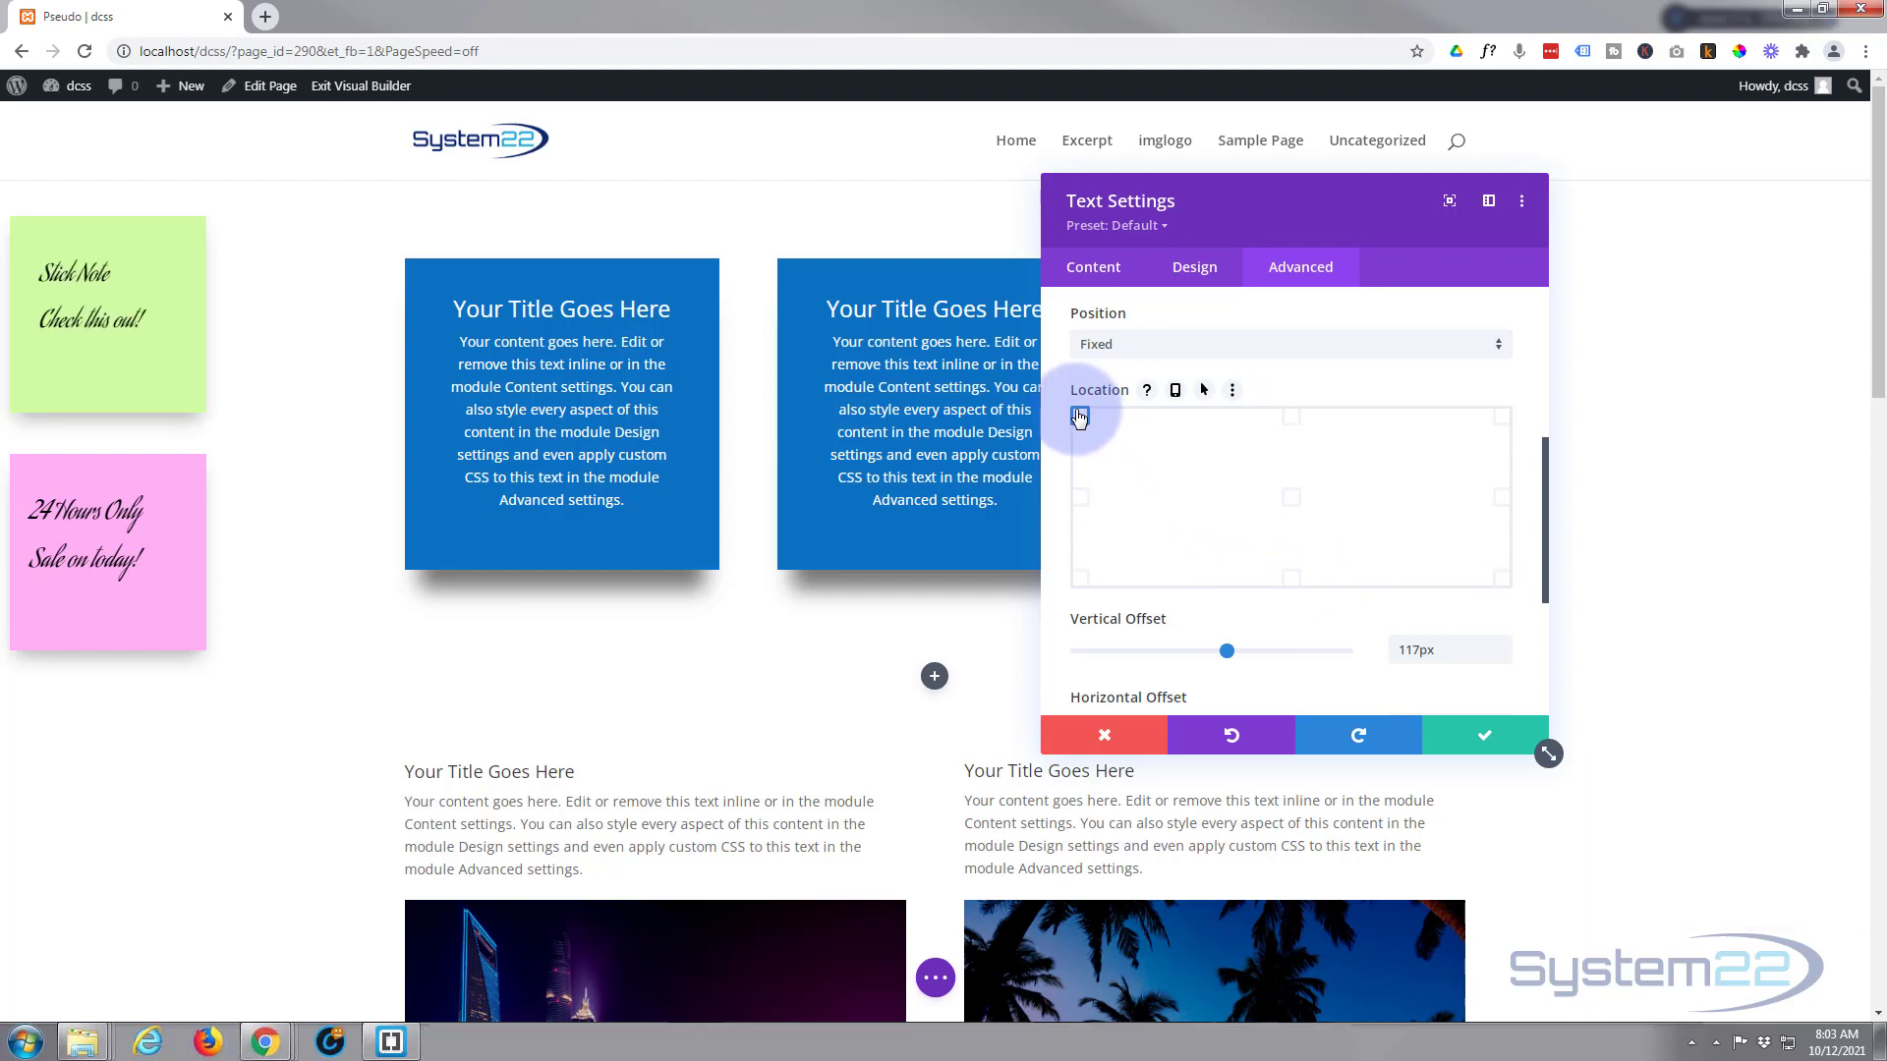
Check how the fixed green note behaves as the page content moves beneath it.
scroll(359, 618, down, 1)
scroll(359, 616, down, 10)
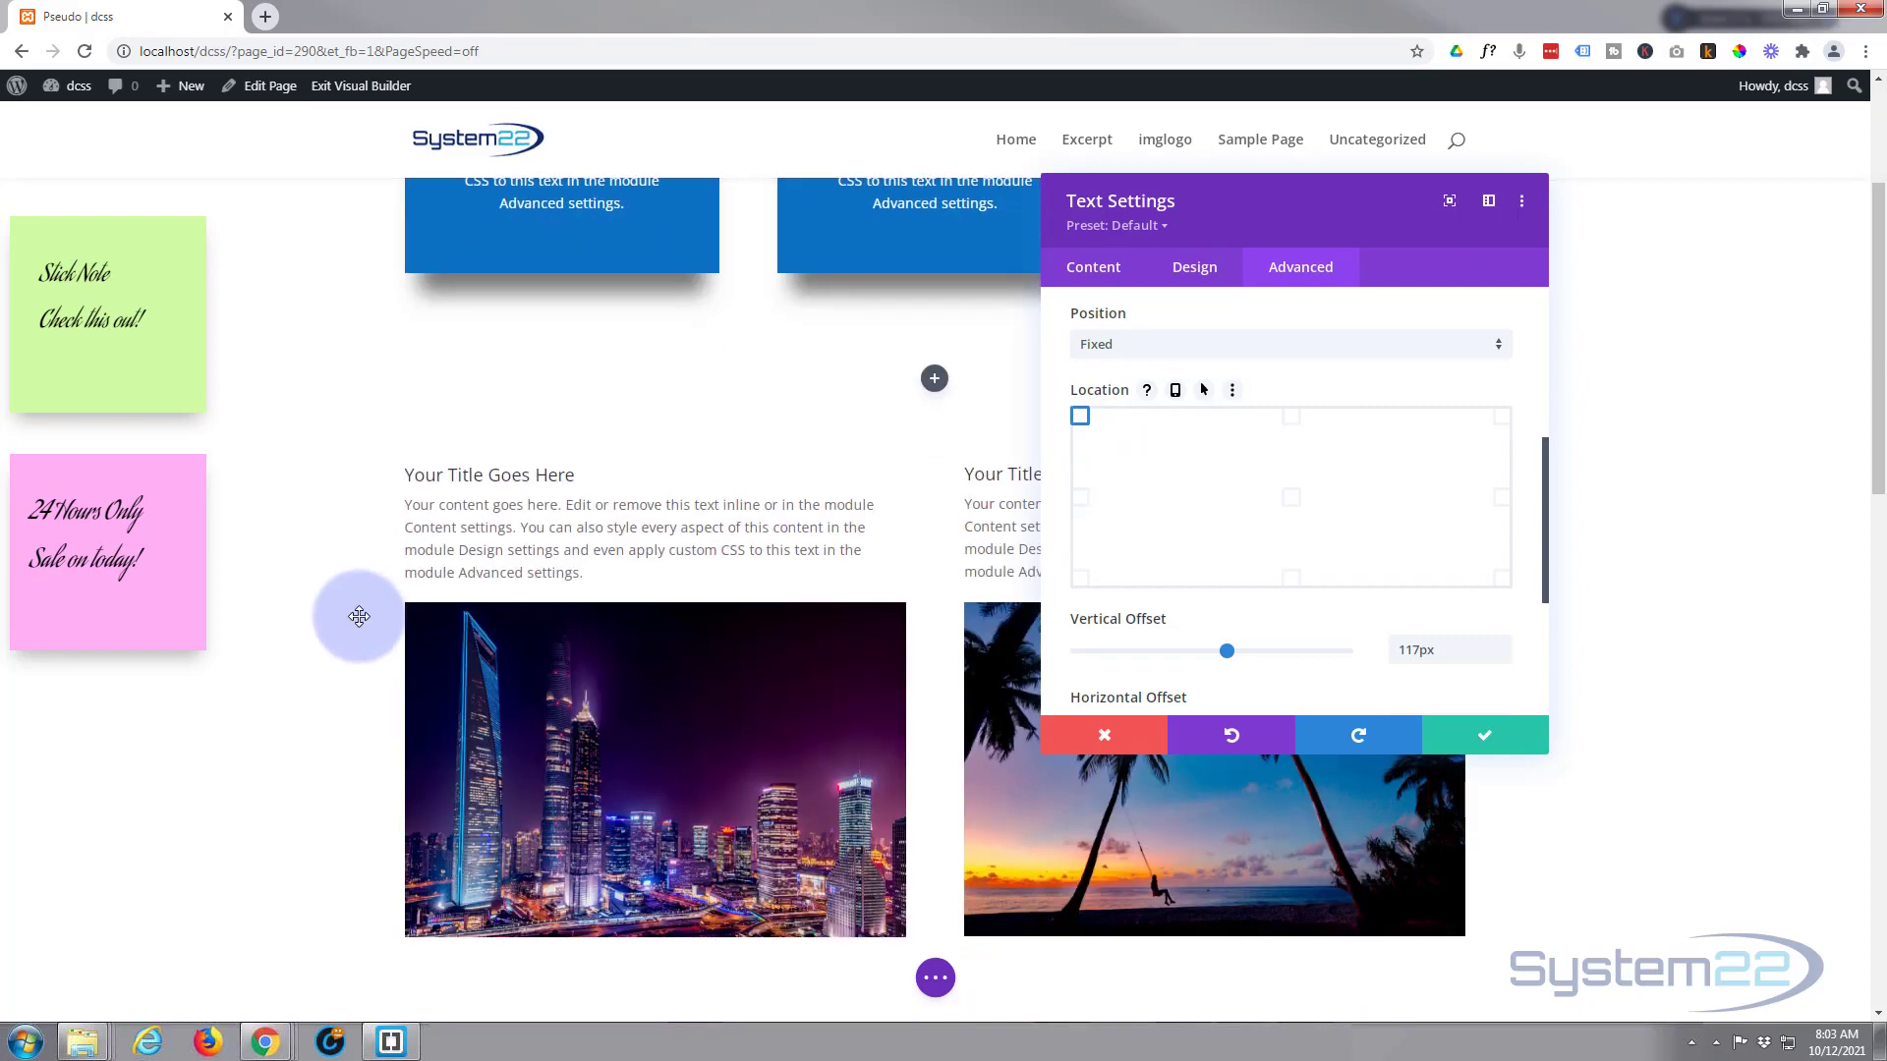
scroll(355, 619, down, 4)
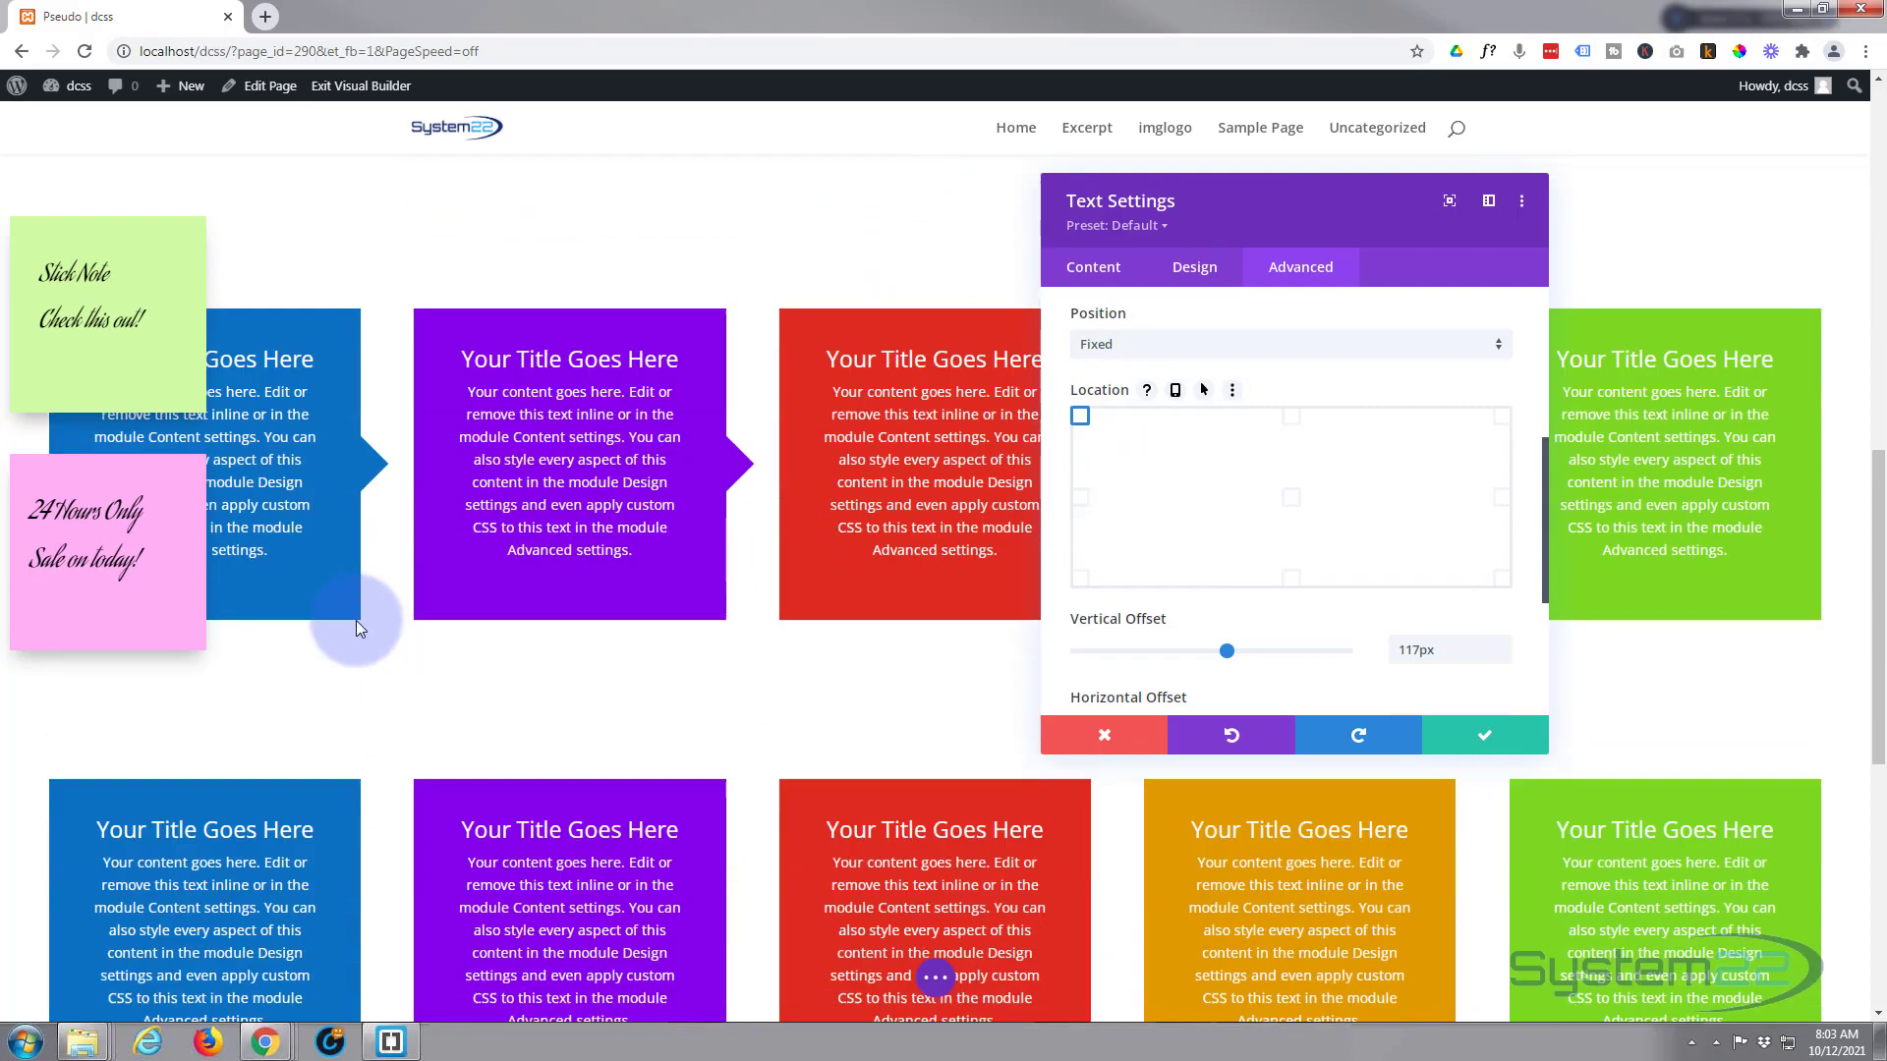
scroll(352, 622, up, 10)
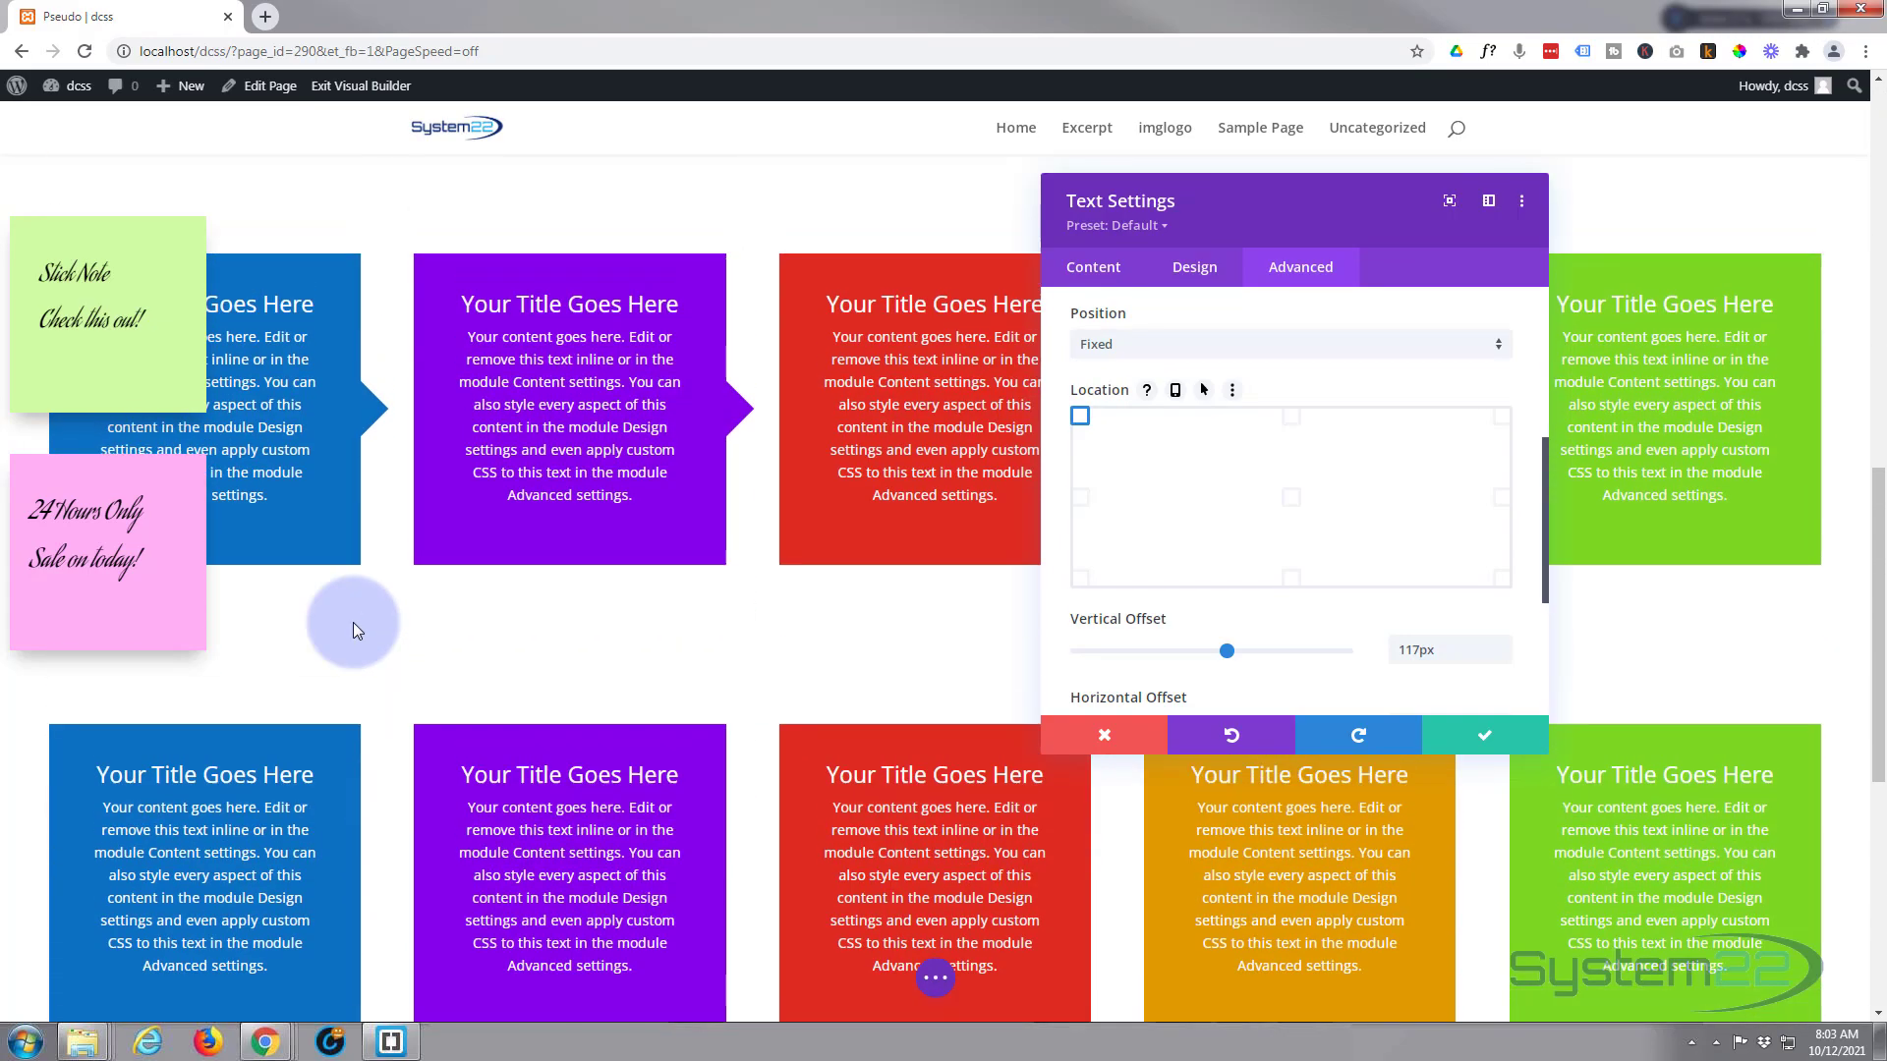
Examine how both sticky notes overlay the coloured blurbs and the footer along the length of the page.
scroll(352, 622, up, 3)
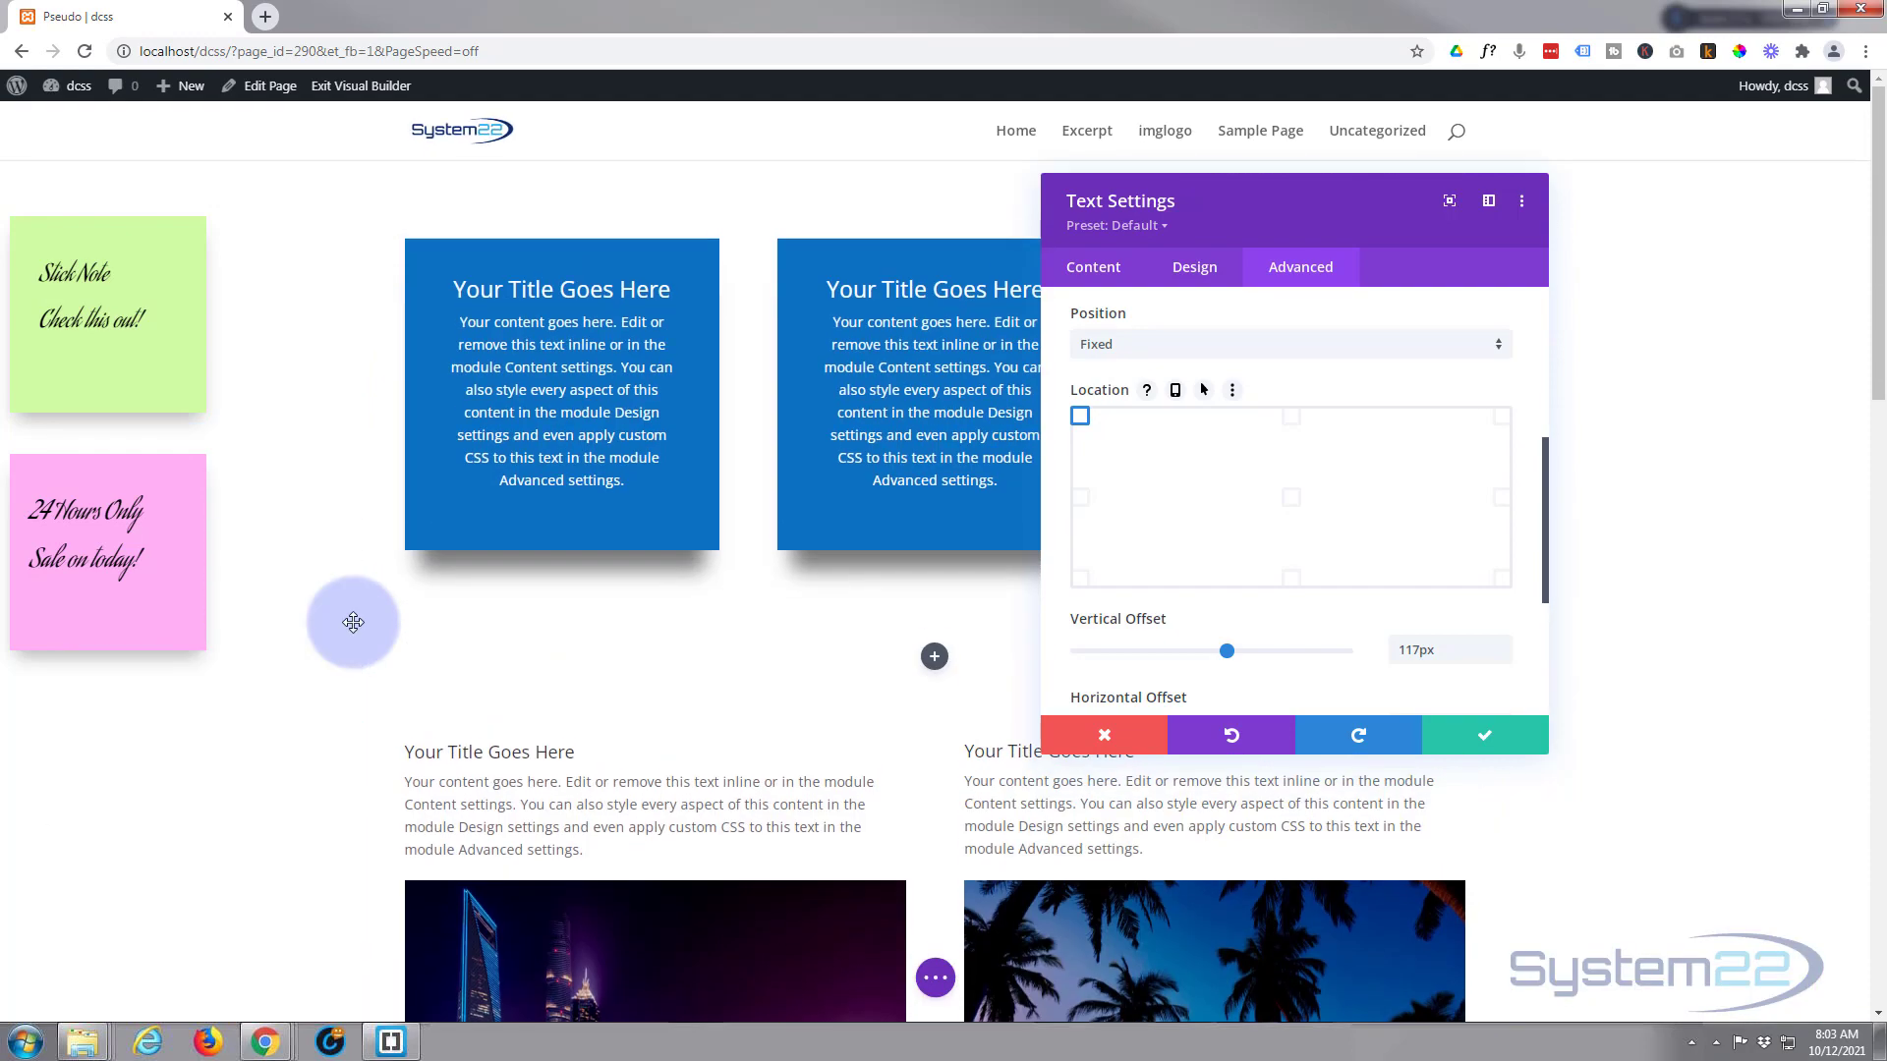
scroll(305, 528, down, 6)
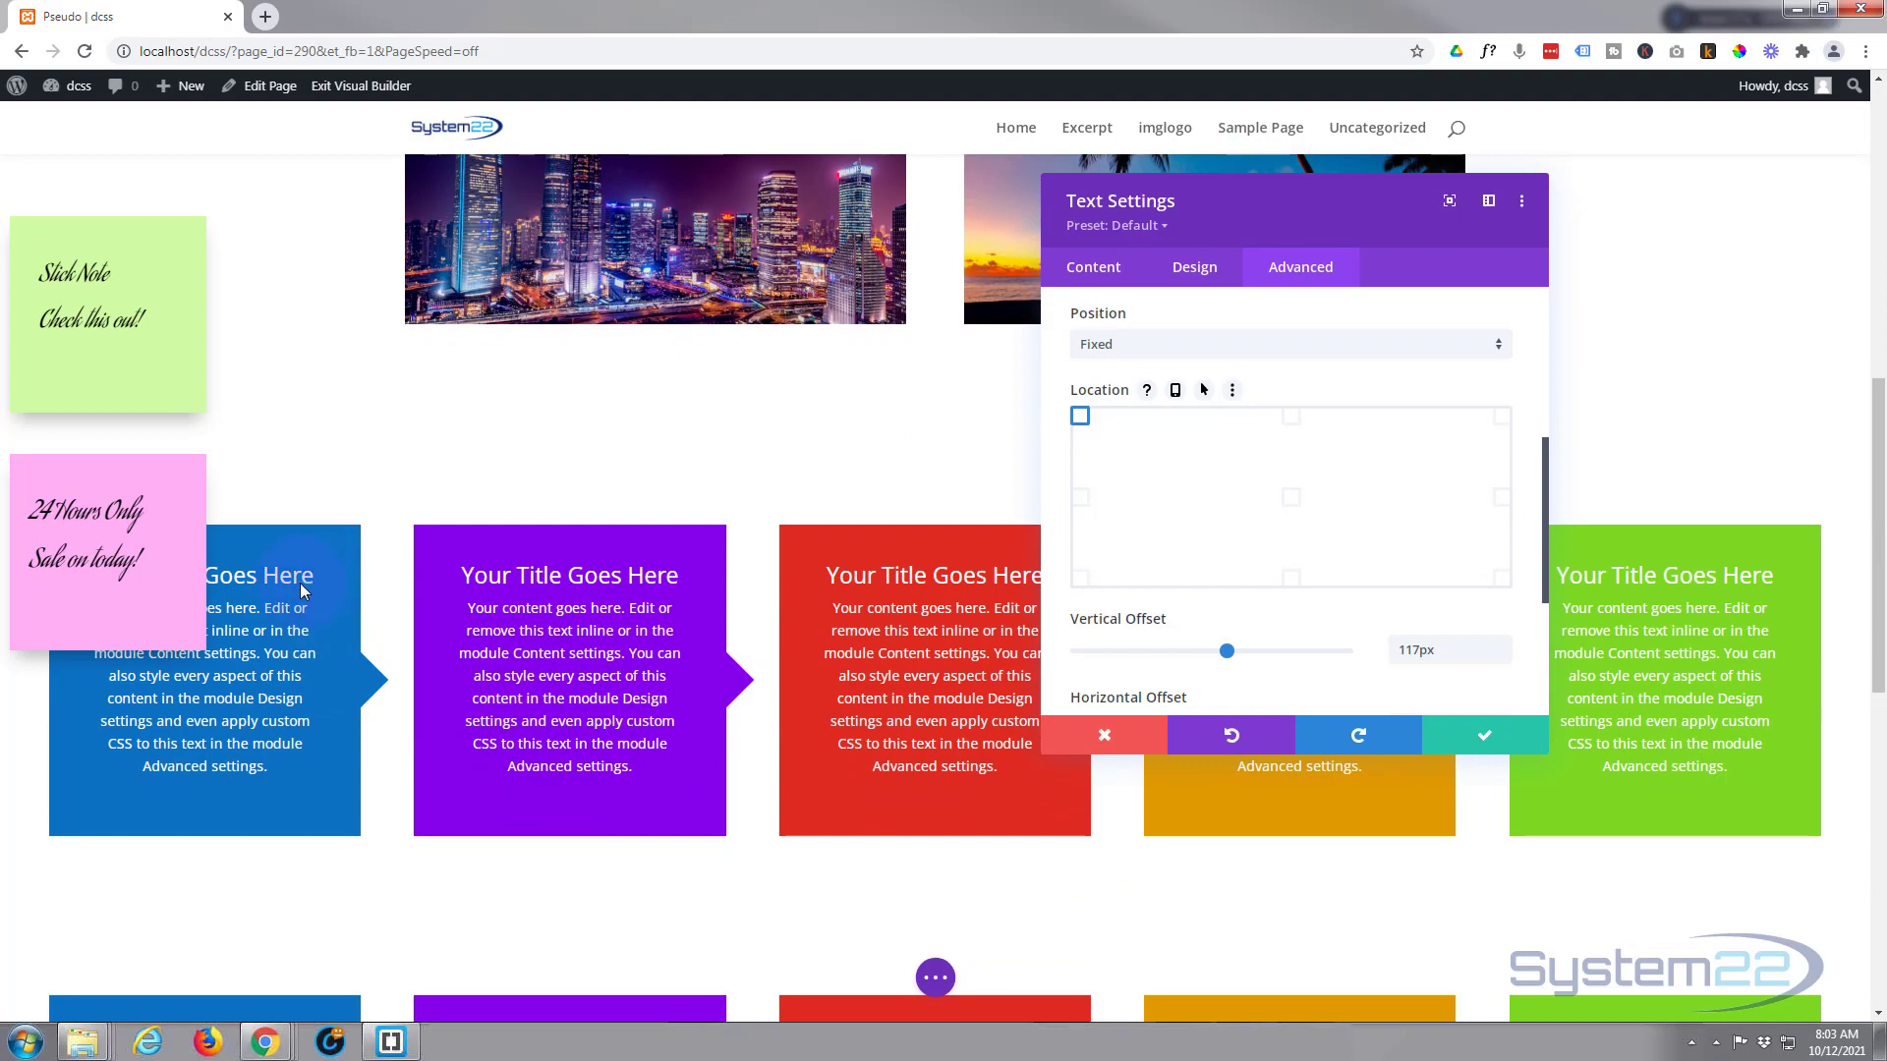
scroll(493, 674, down, 3)
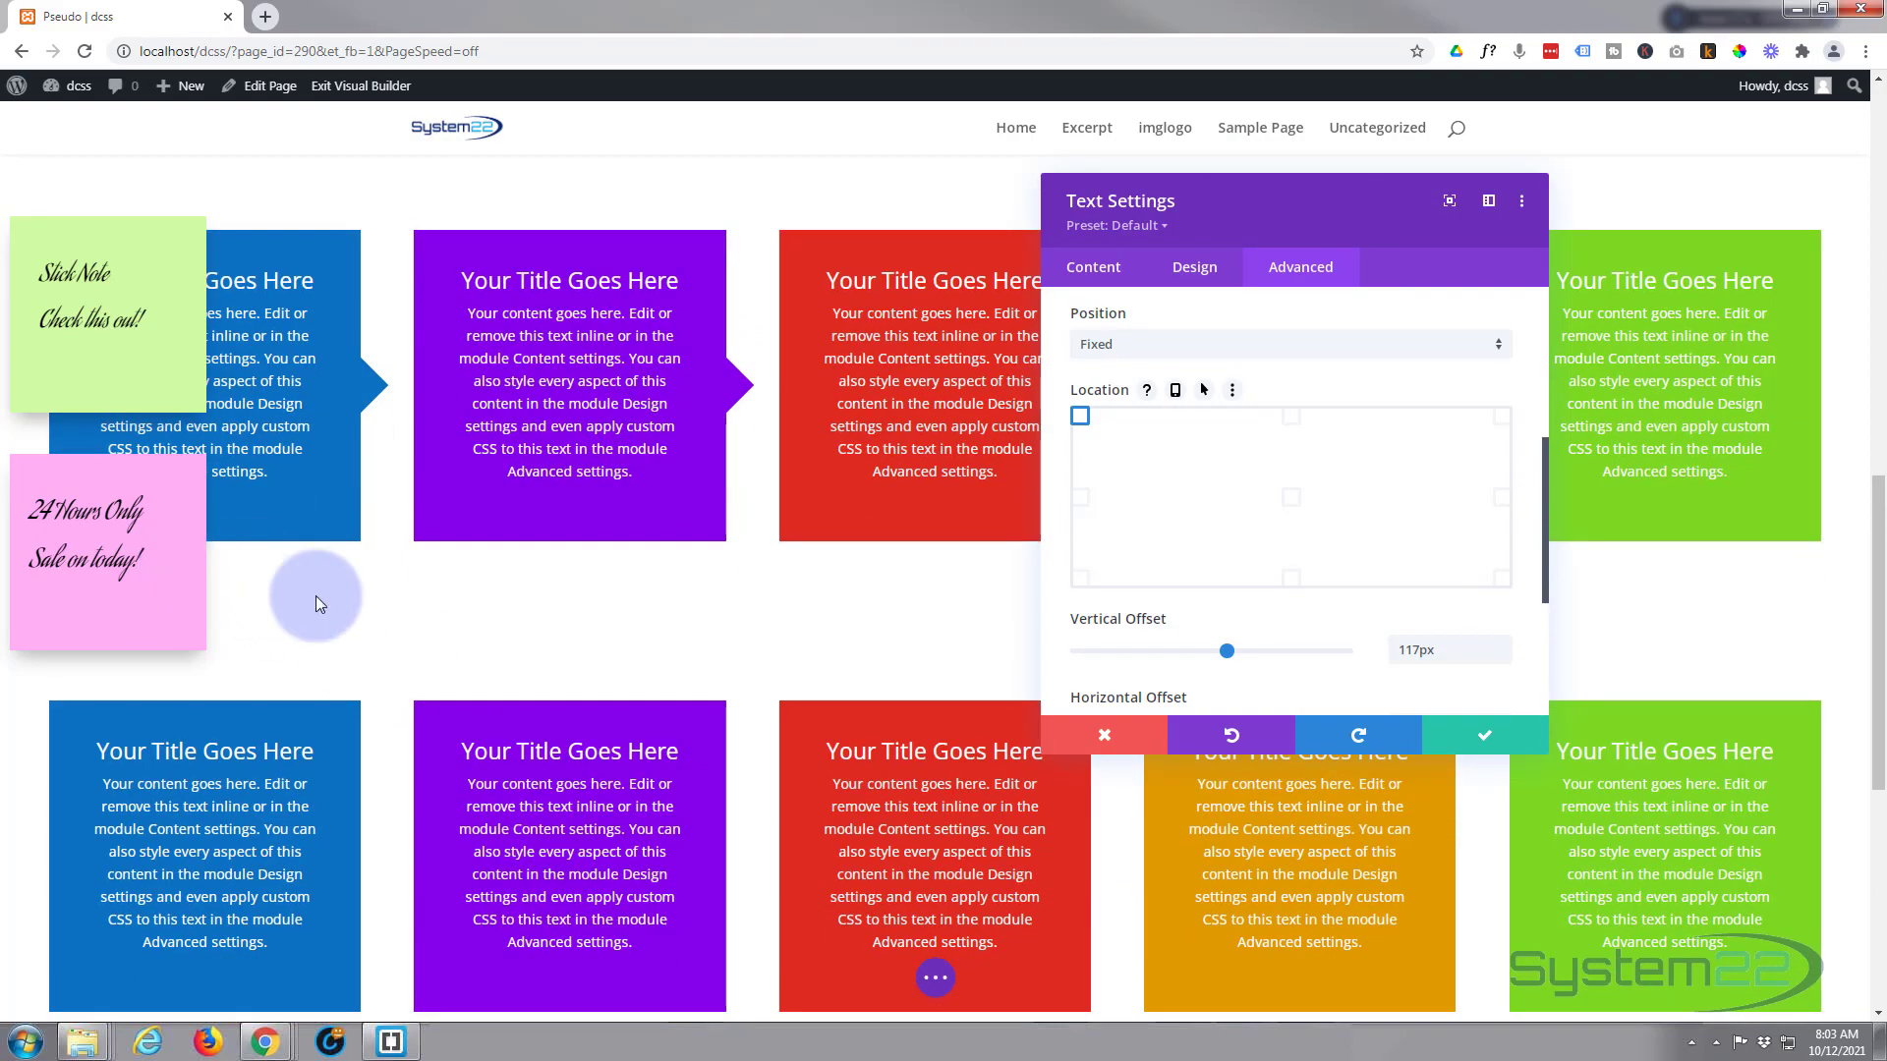
scroll(316, 597, down, 6)
scroll(306, 599, up, 9)
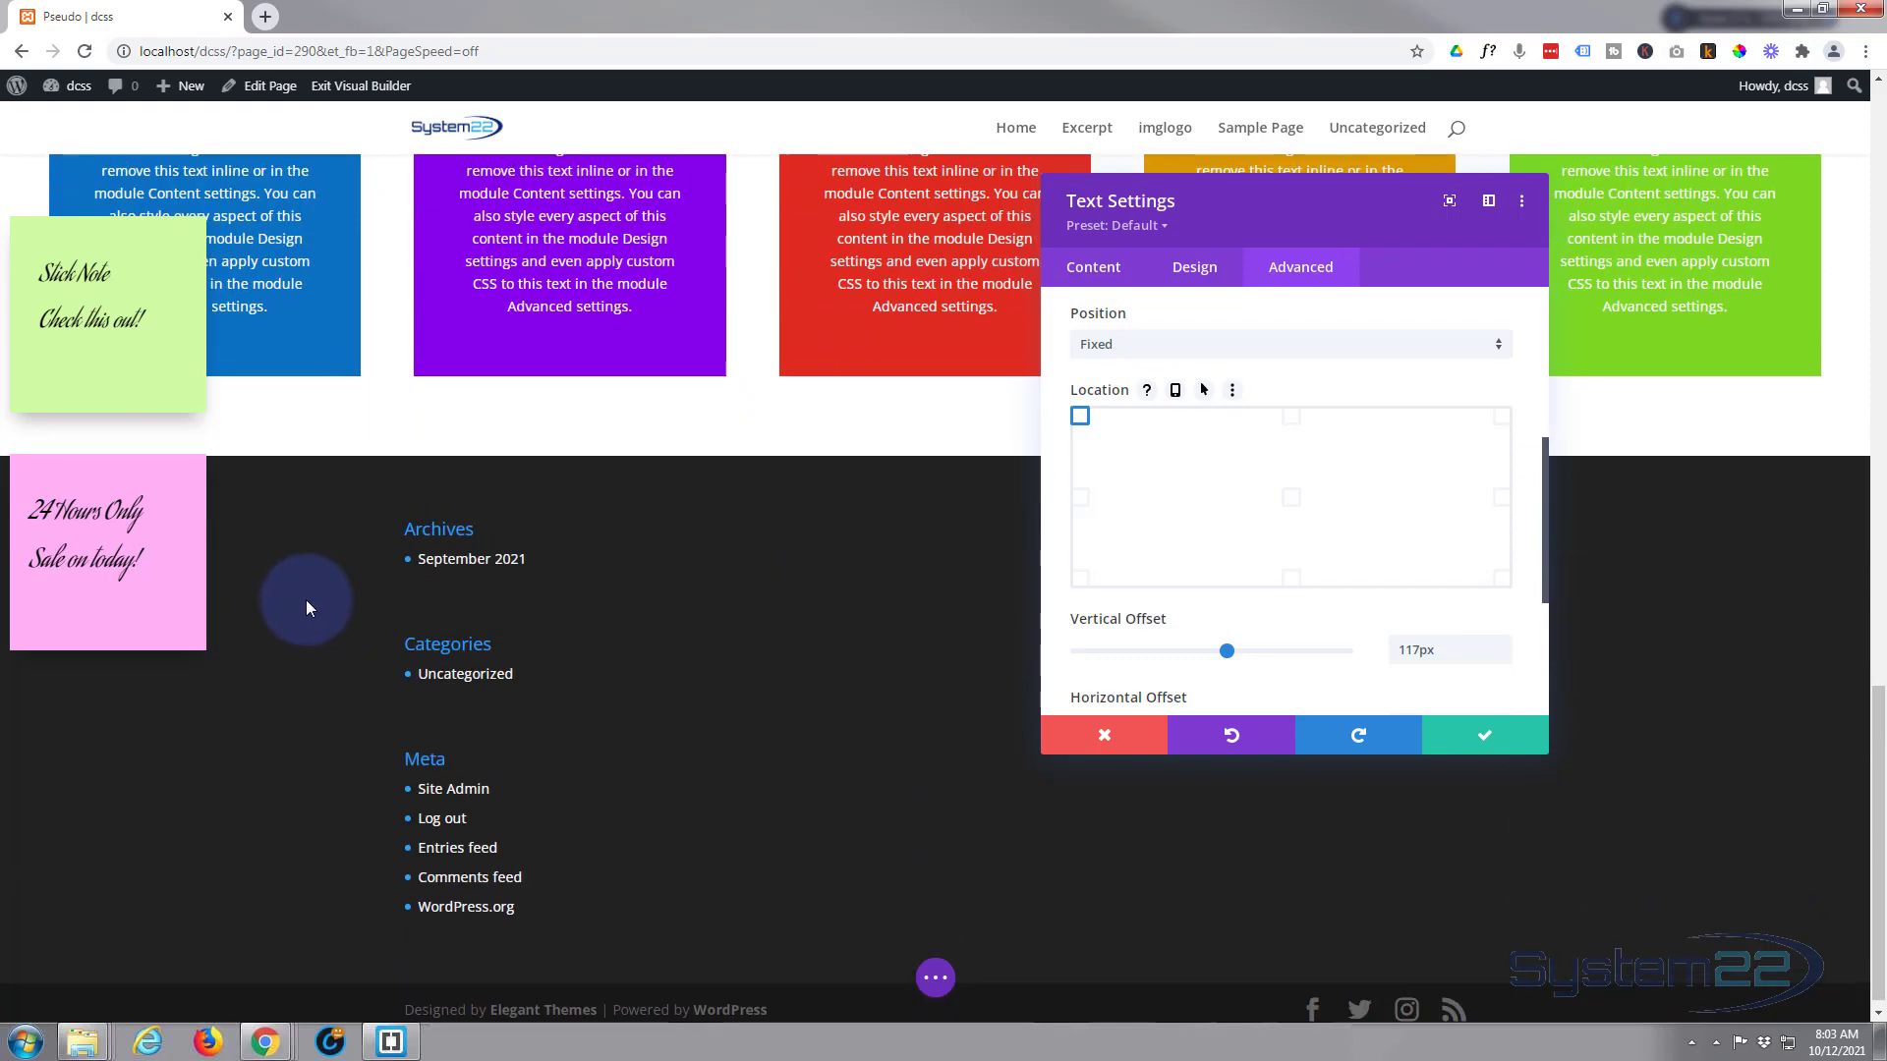
scroll(303, 601, up, 4)
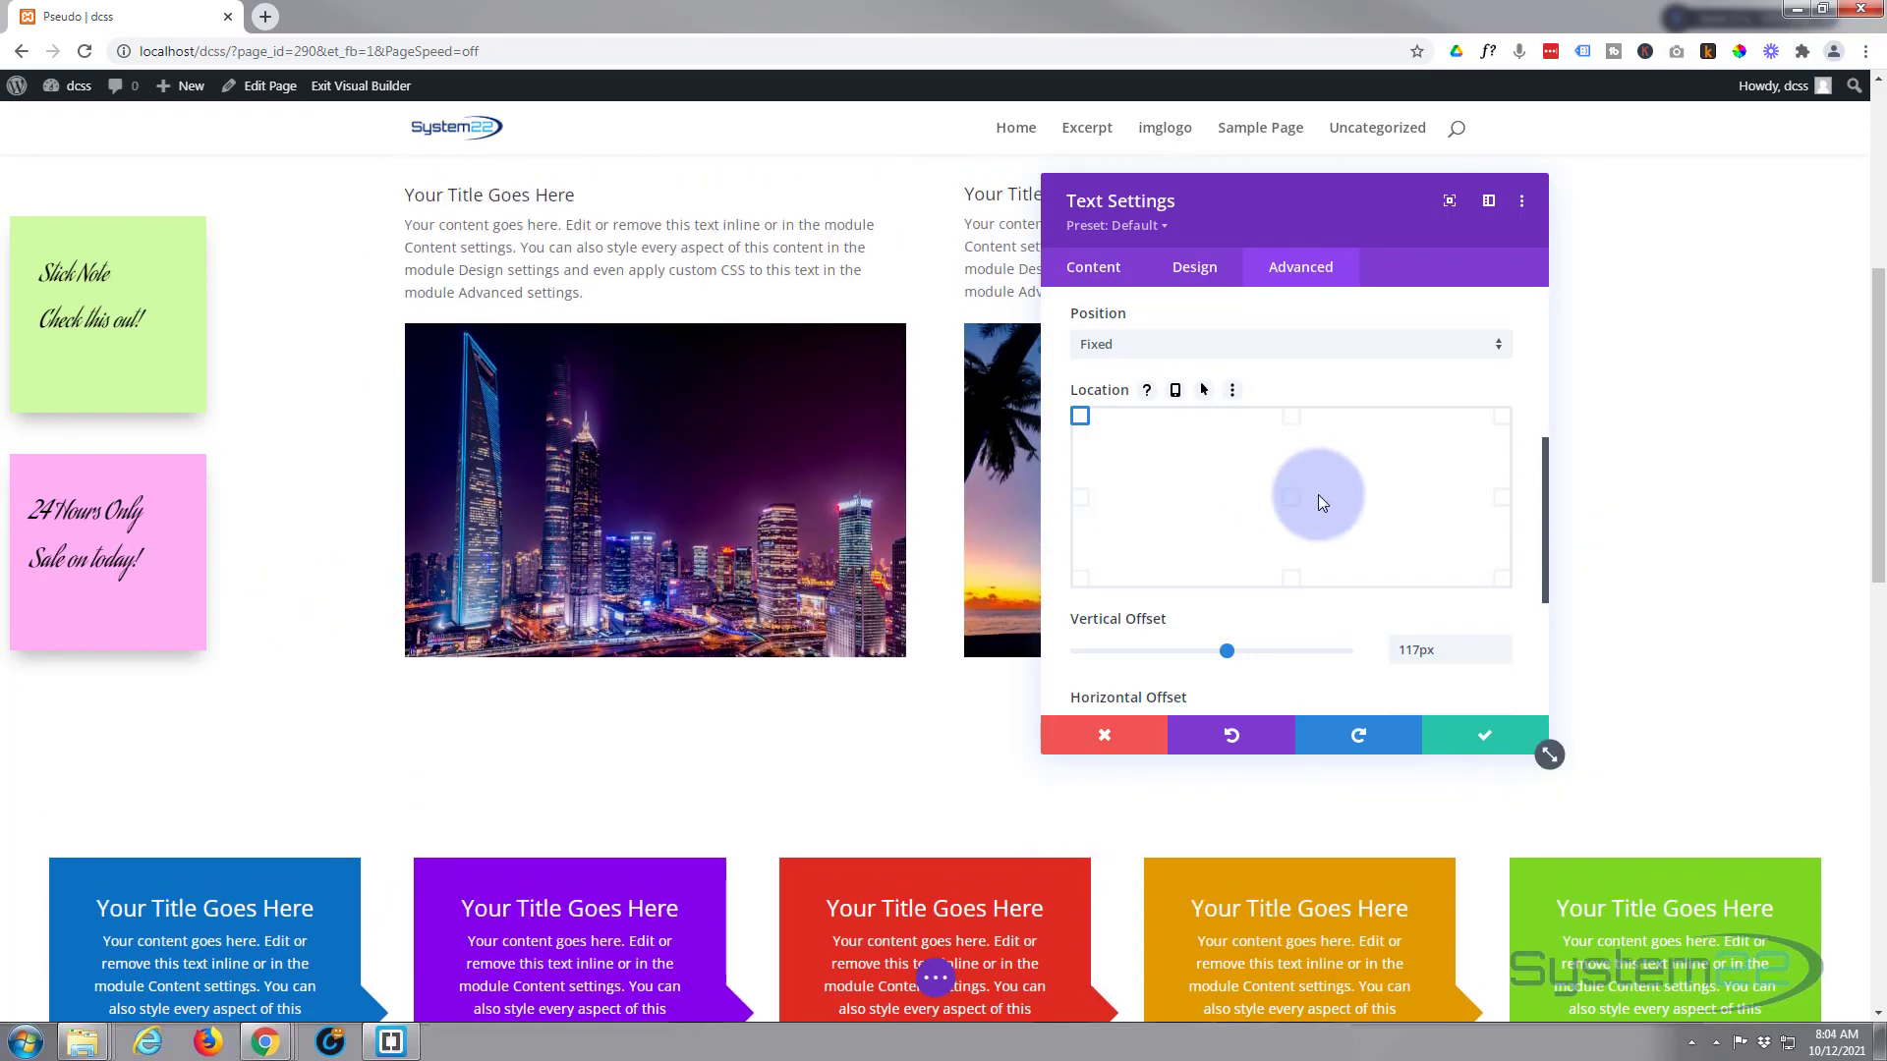
Raise the green note's Z index to 190 and save the module settings.
scroll(1348, 609, down, 1)
scroll(1348, 605, down, 2)
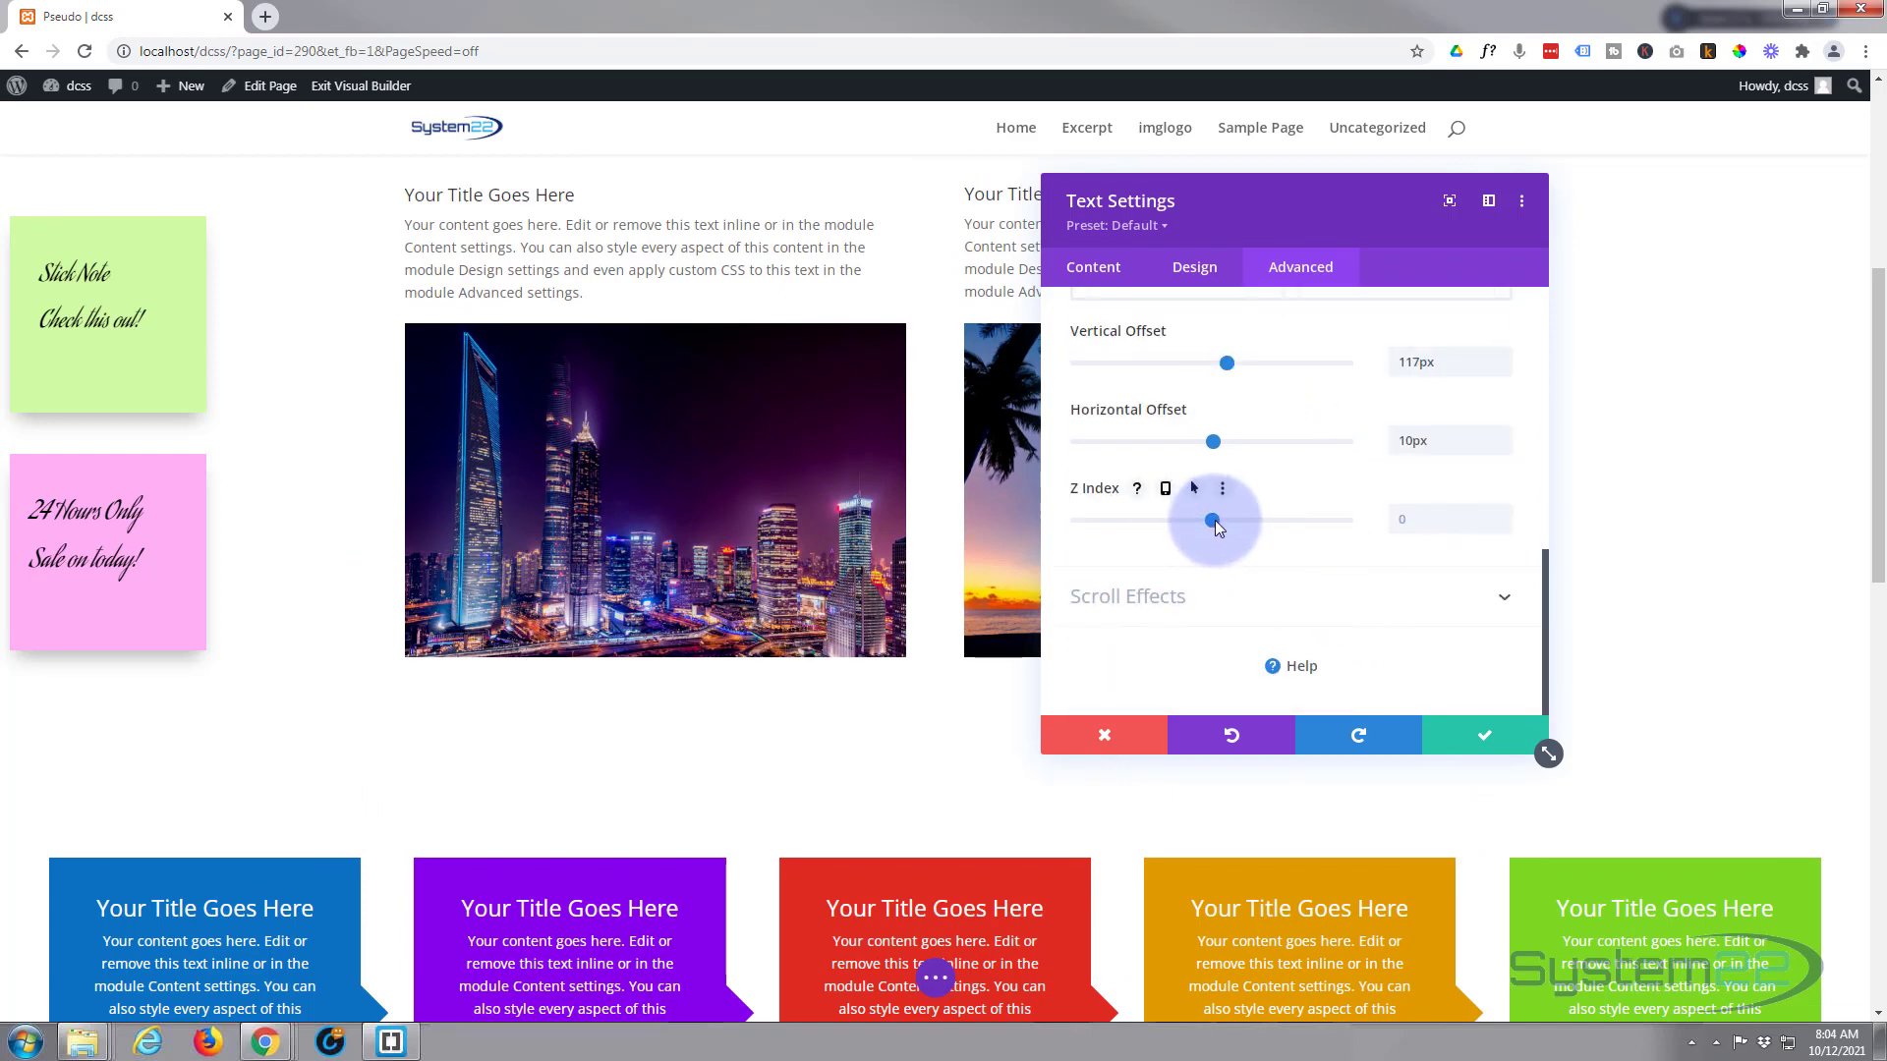
drag(1215, 521, 1248, 519)
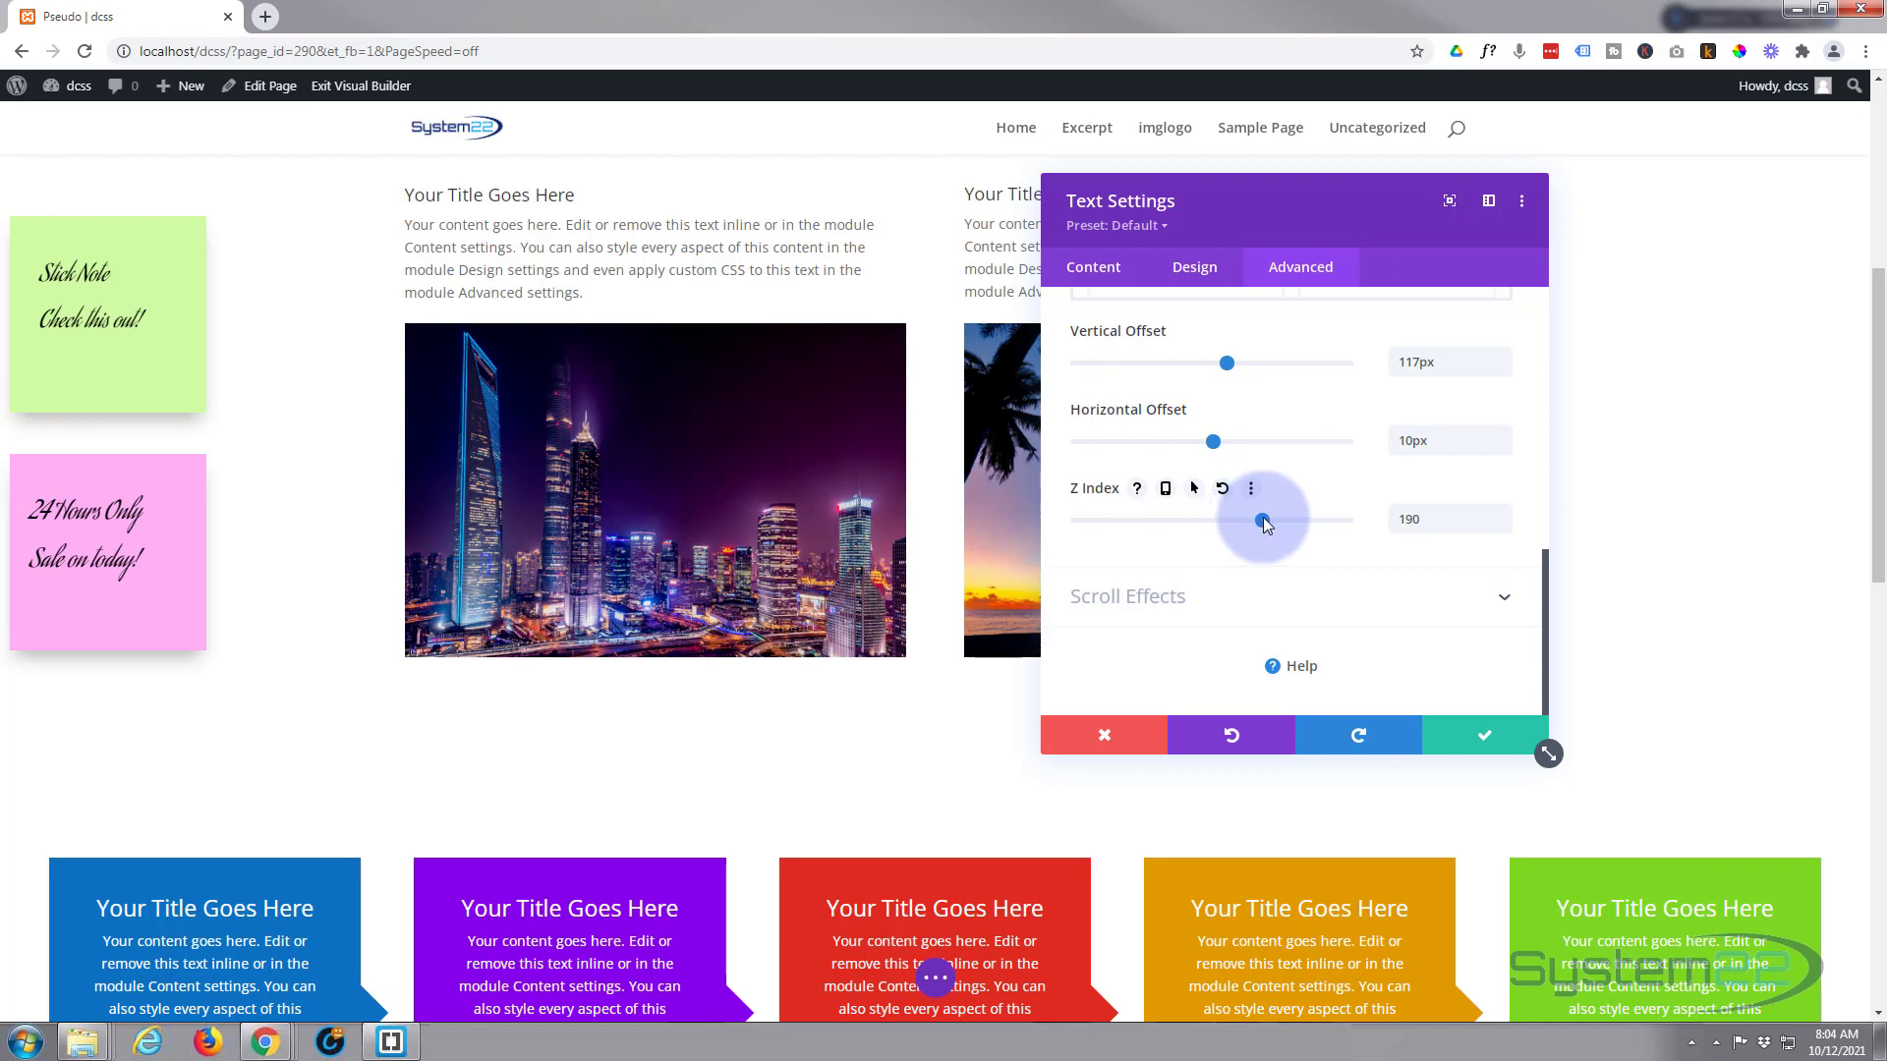
click(1413, 517)
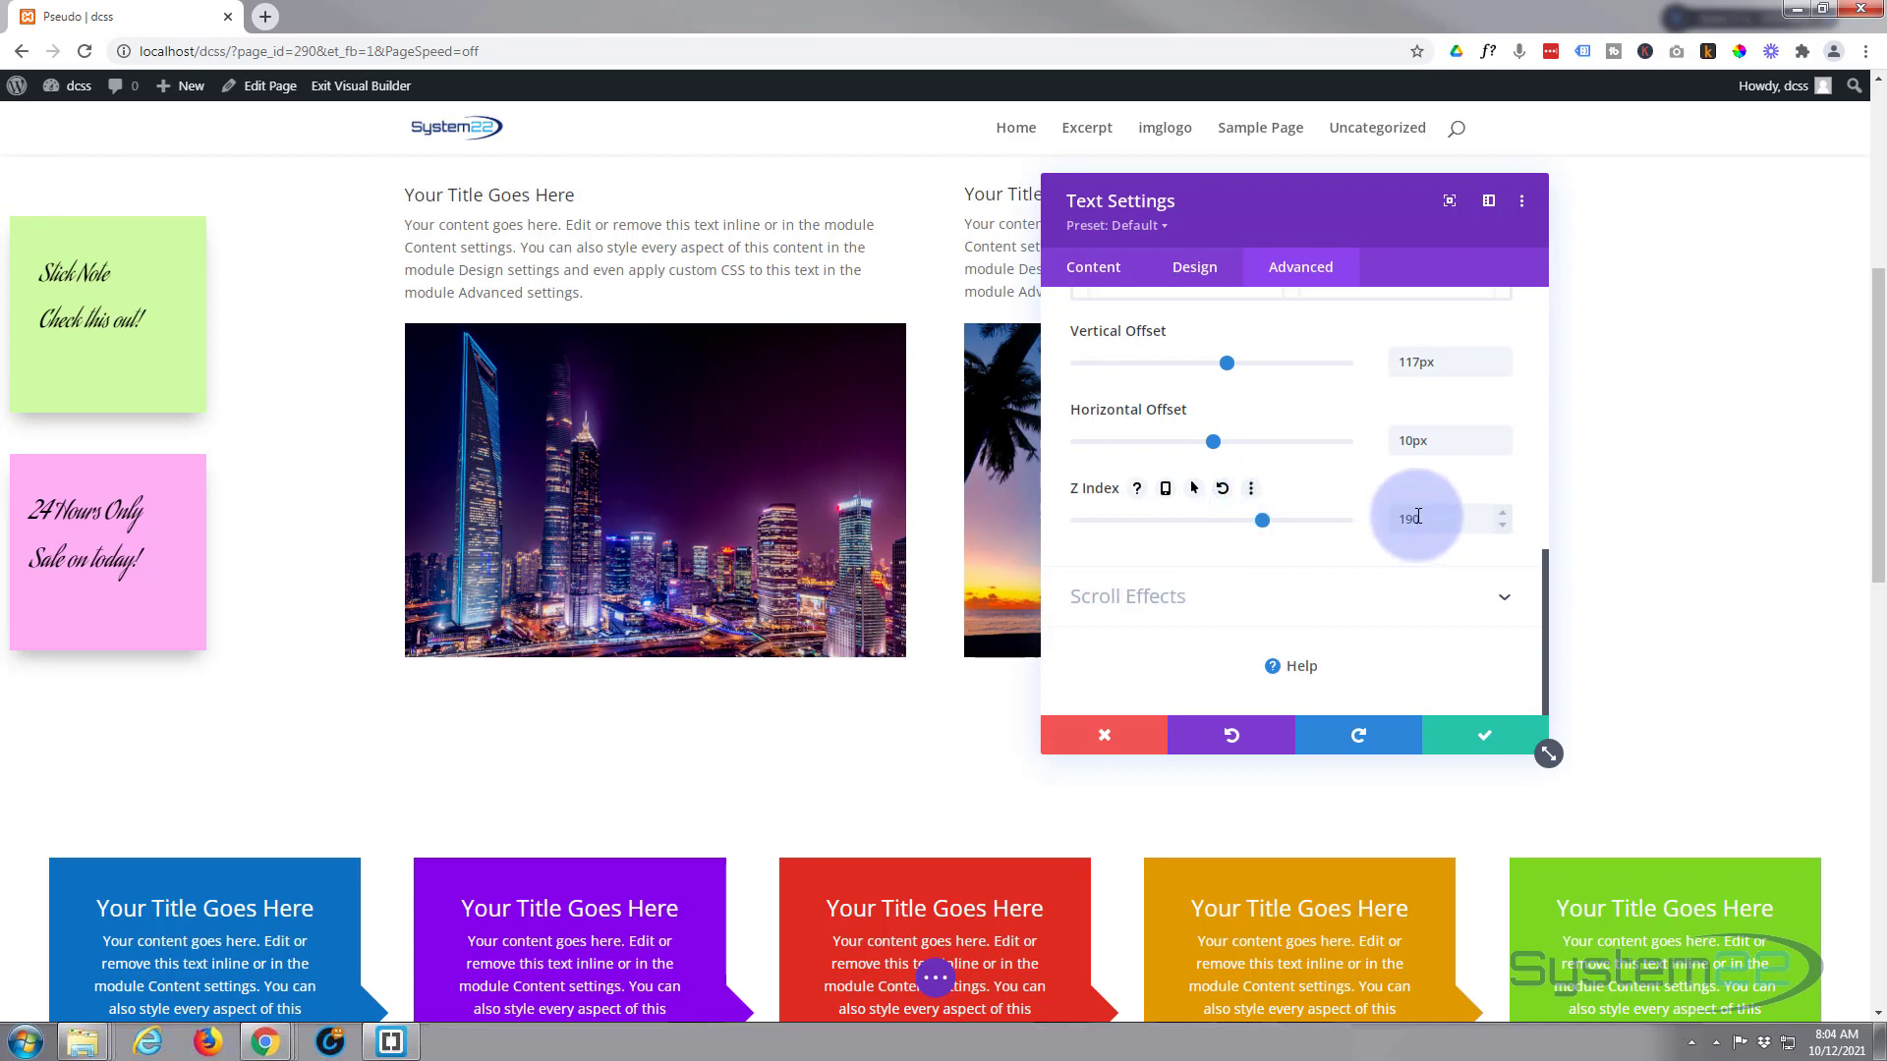
scroll(308, 611, down, 4)
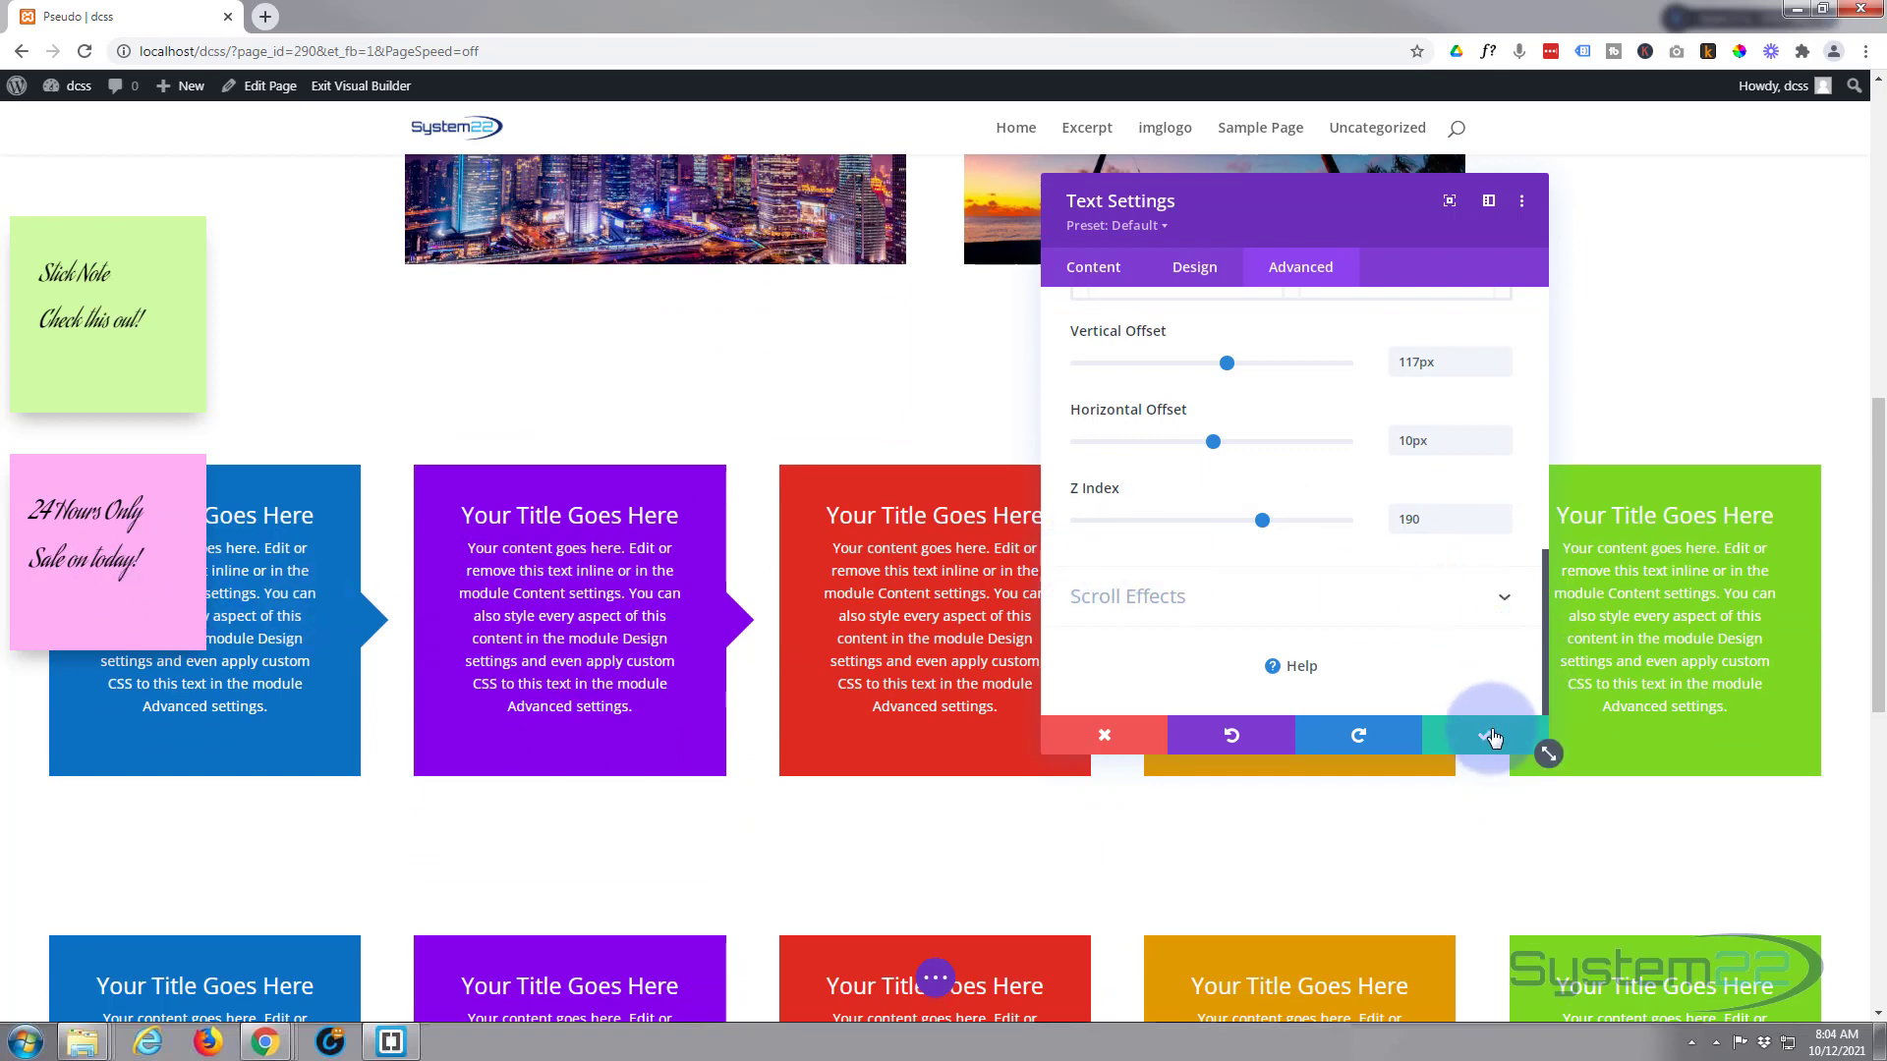
click(1492, 732)
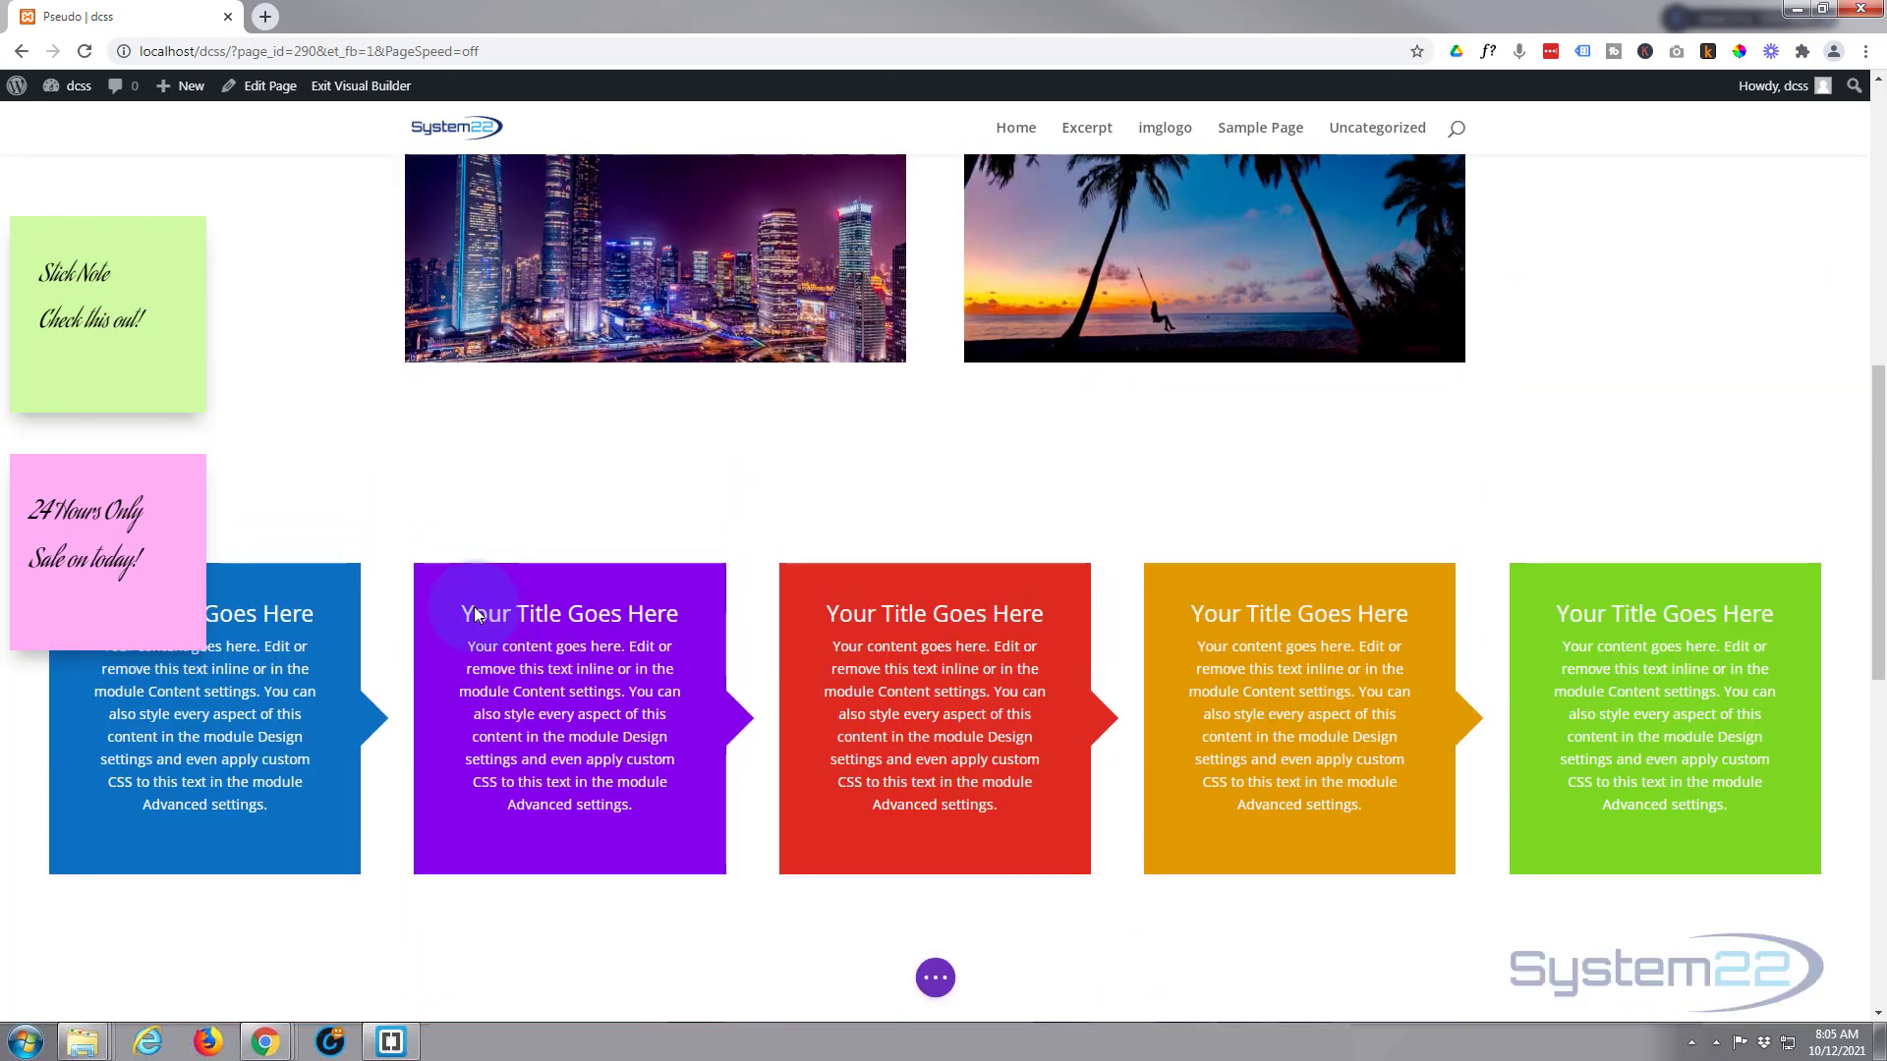
Reopen the green note's settings and review its fixed position, offsets and Z index.
click(116, 565)
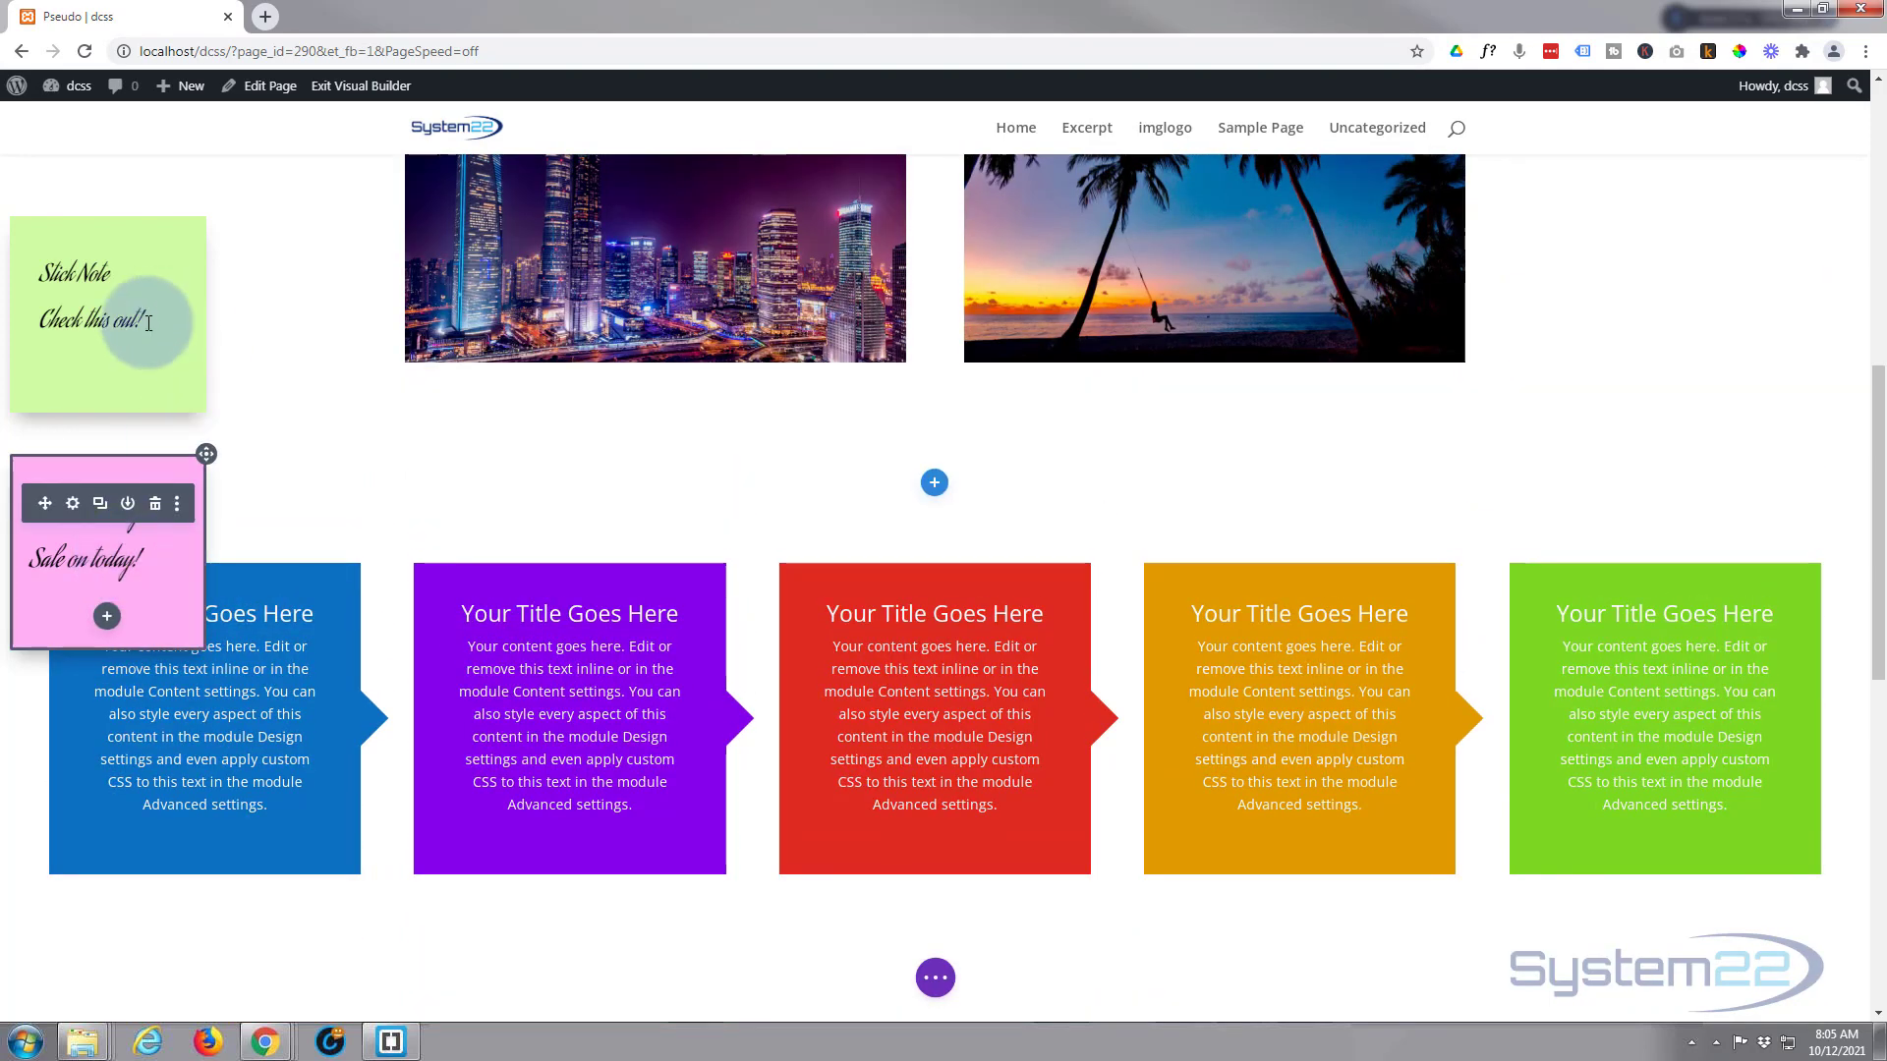
click(30, 281)
click(73, 272)
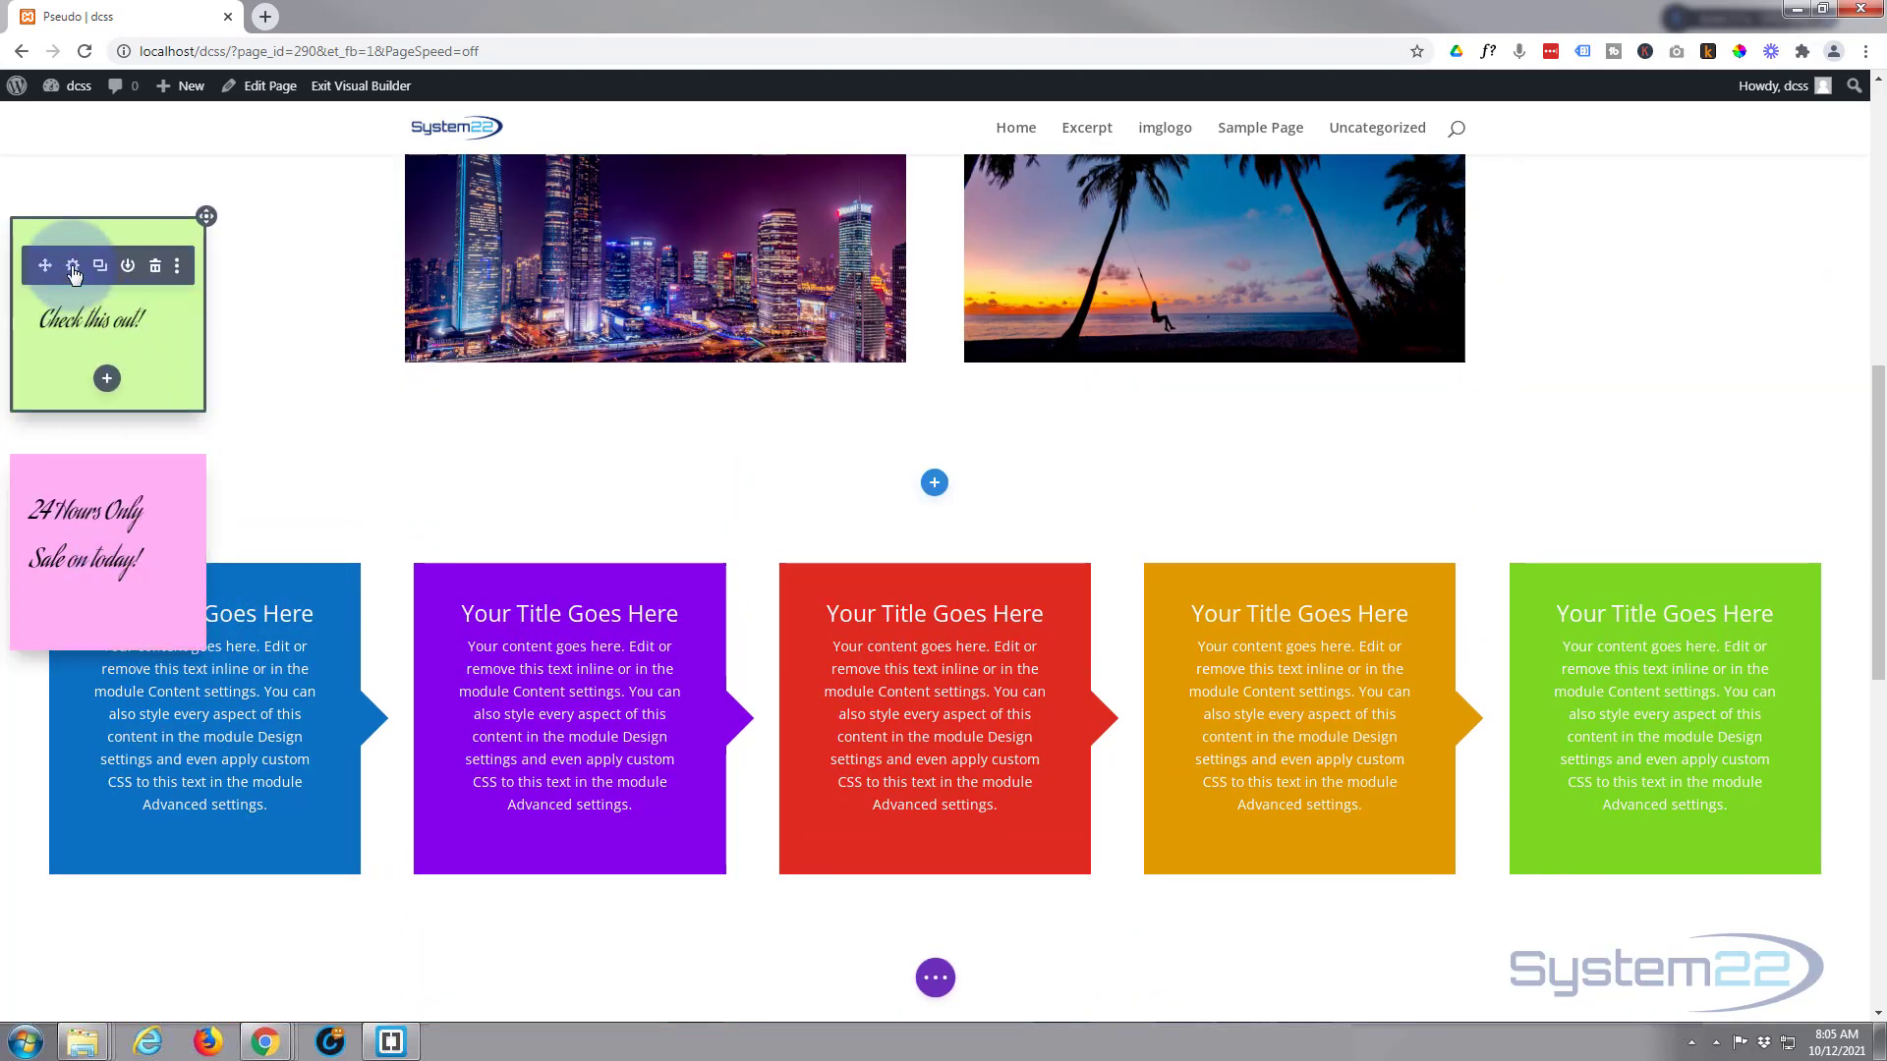
click(1210, 282)
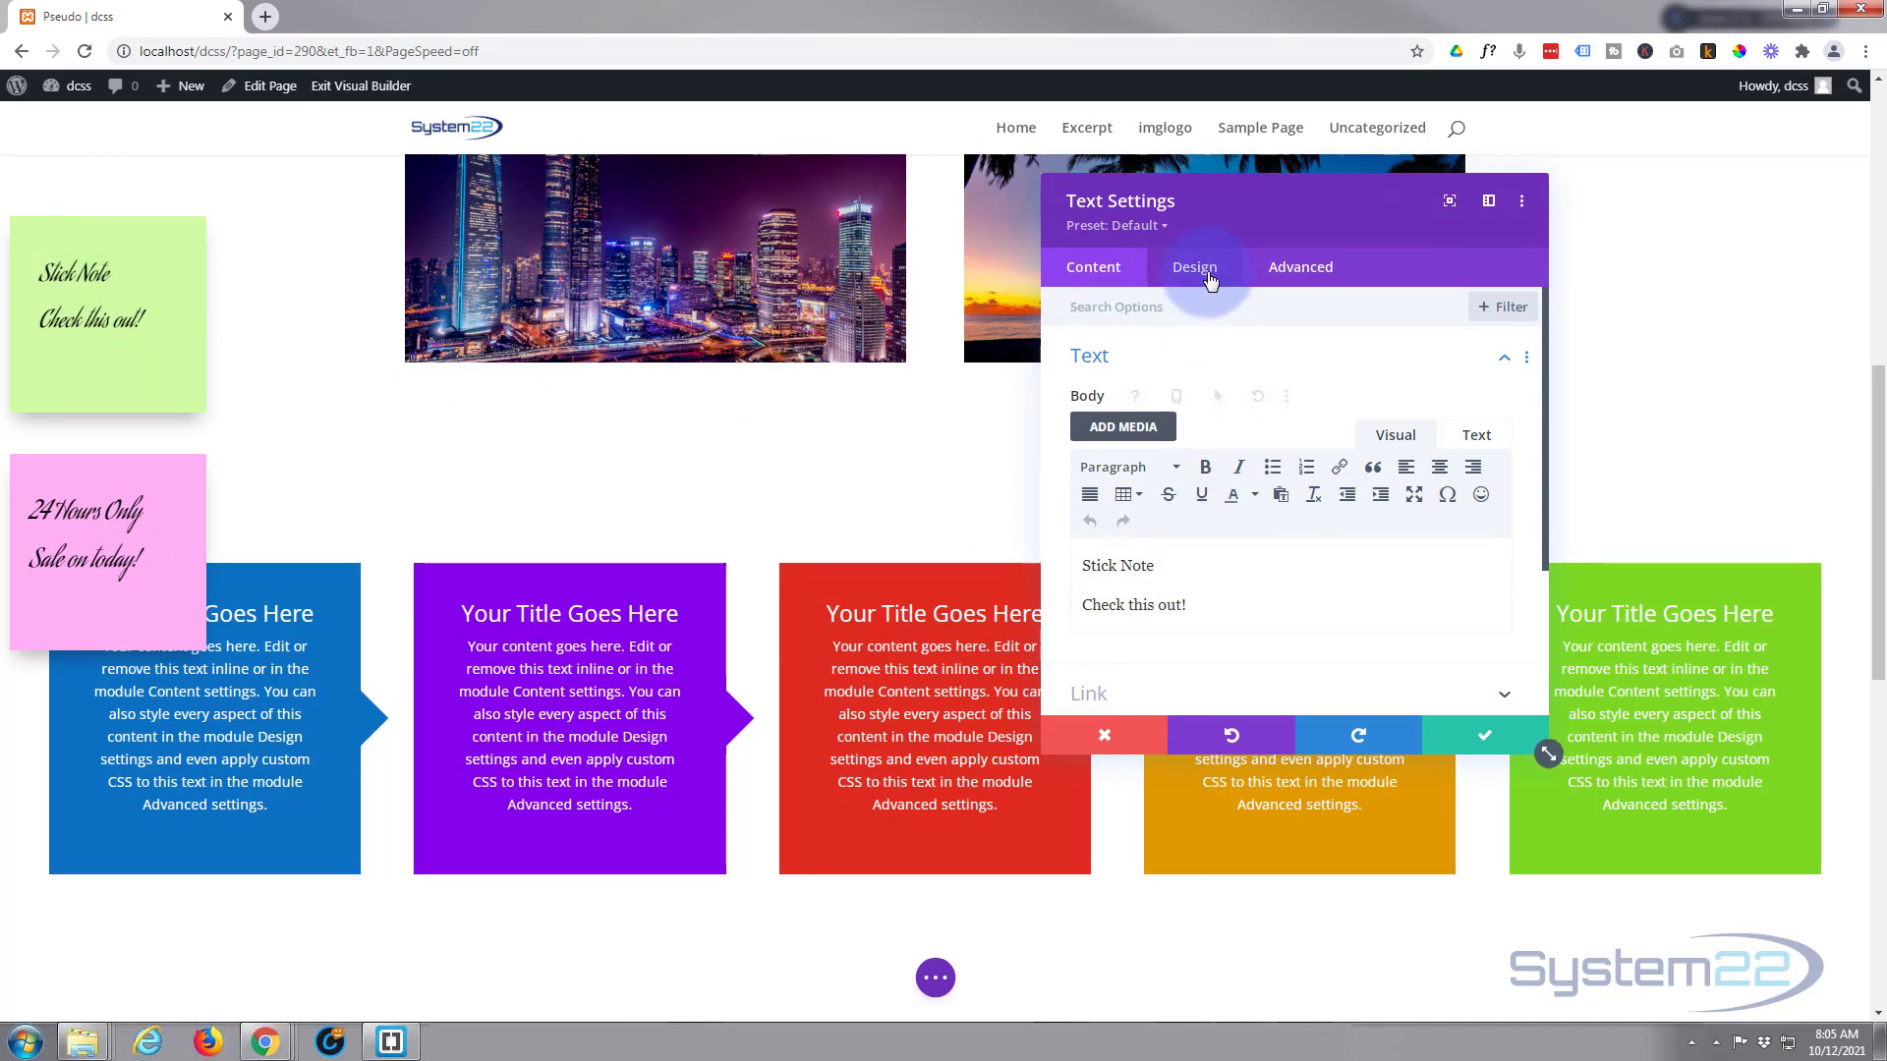
click(1299, 267)
scroll(1267, 437, down, 1)
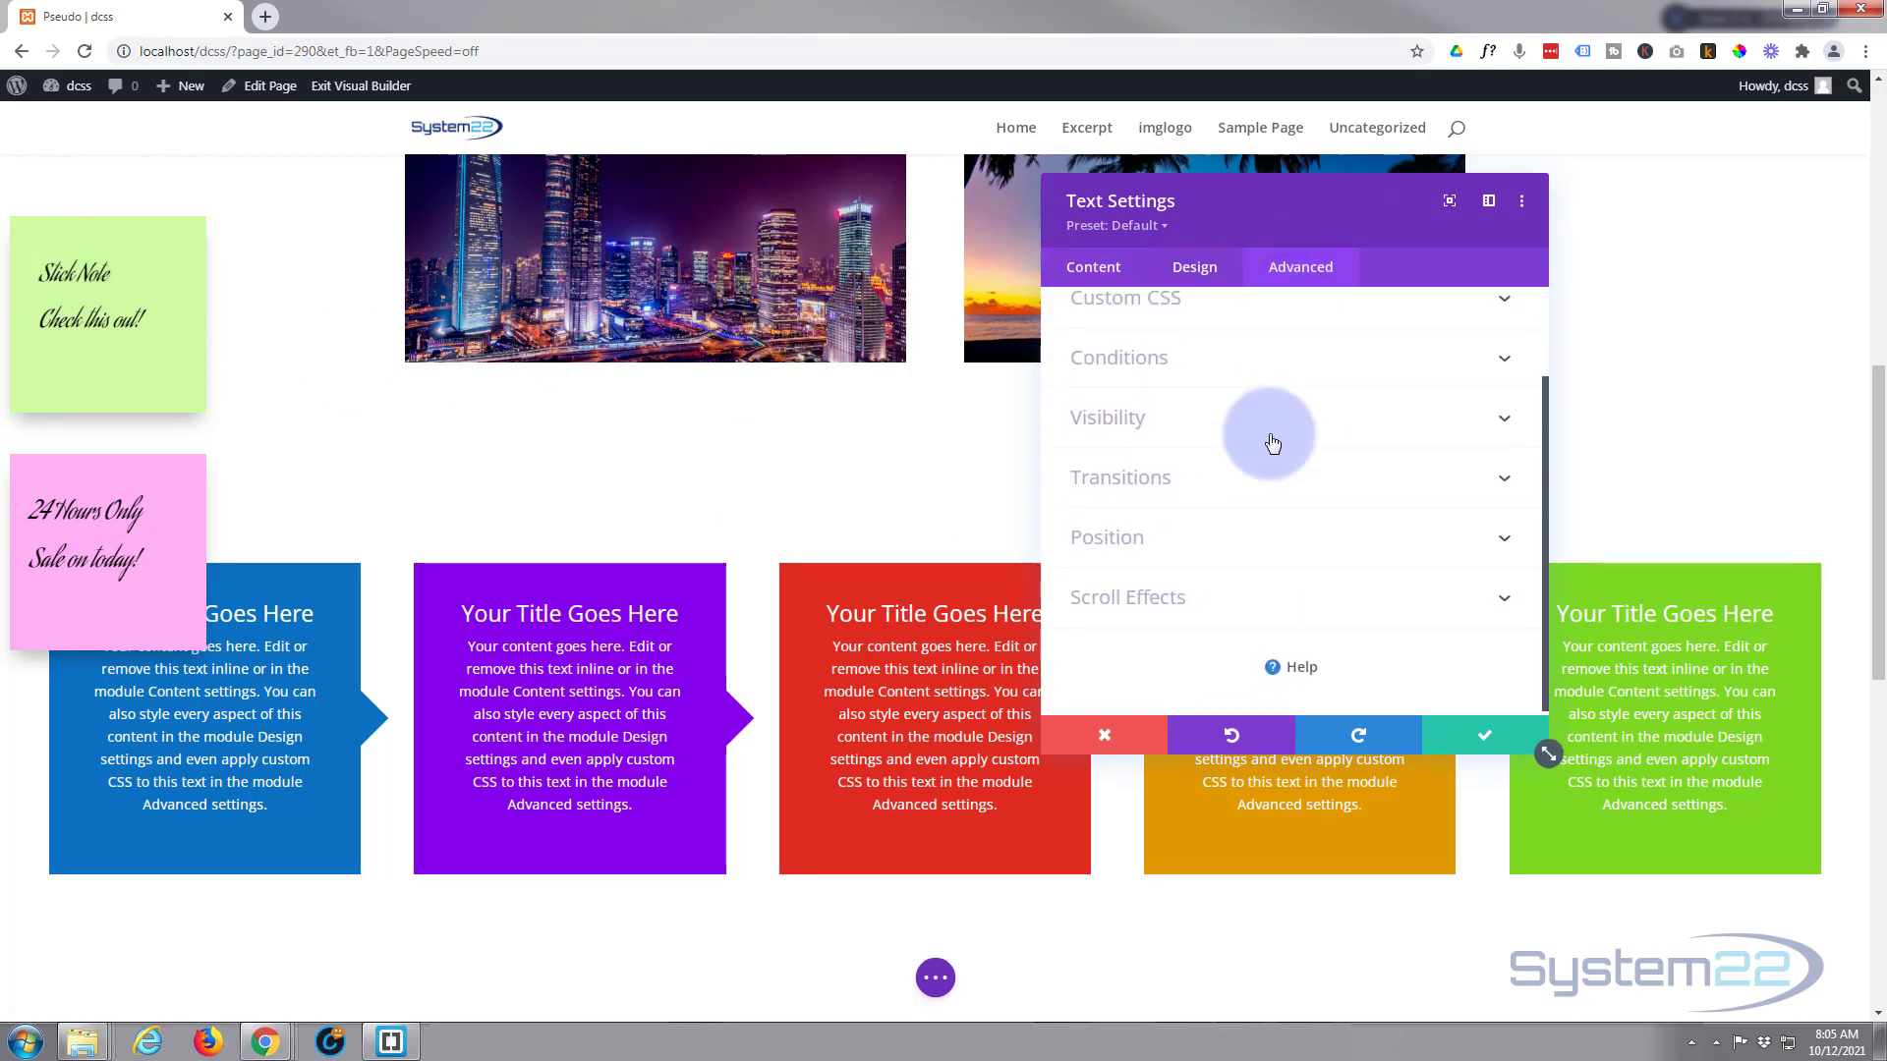
click(1247, 514)
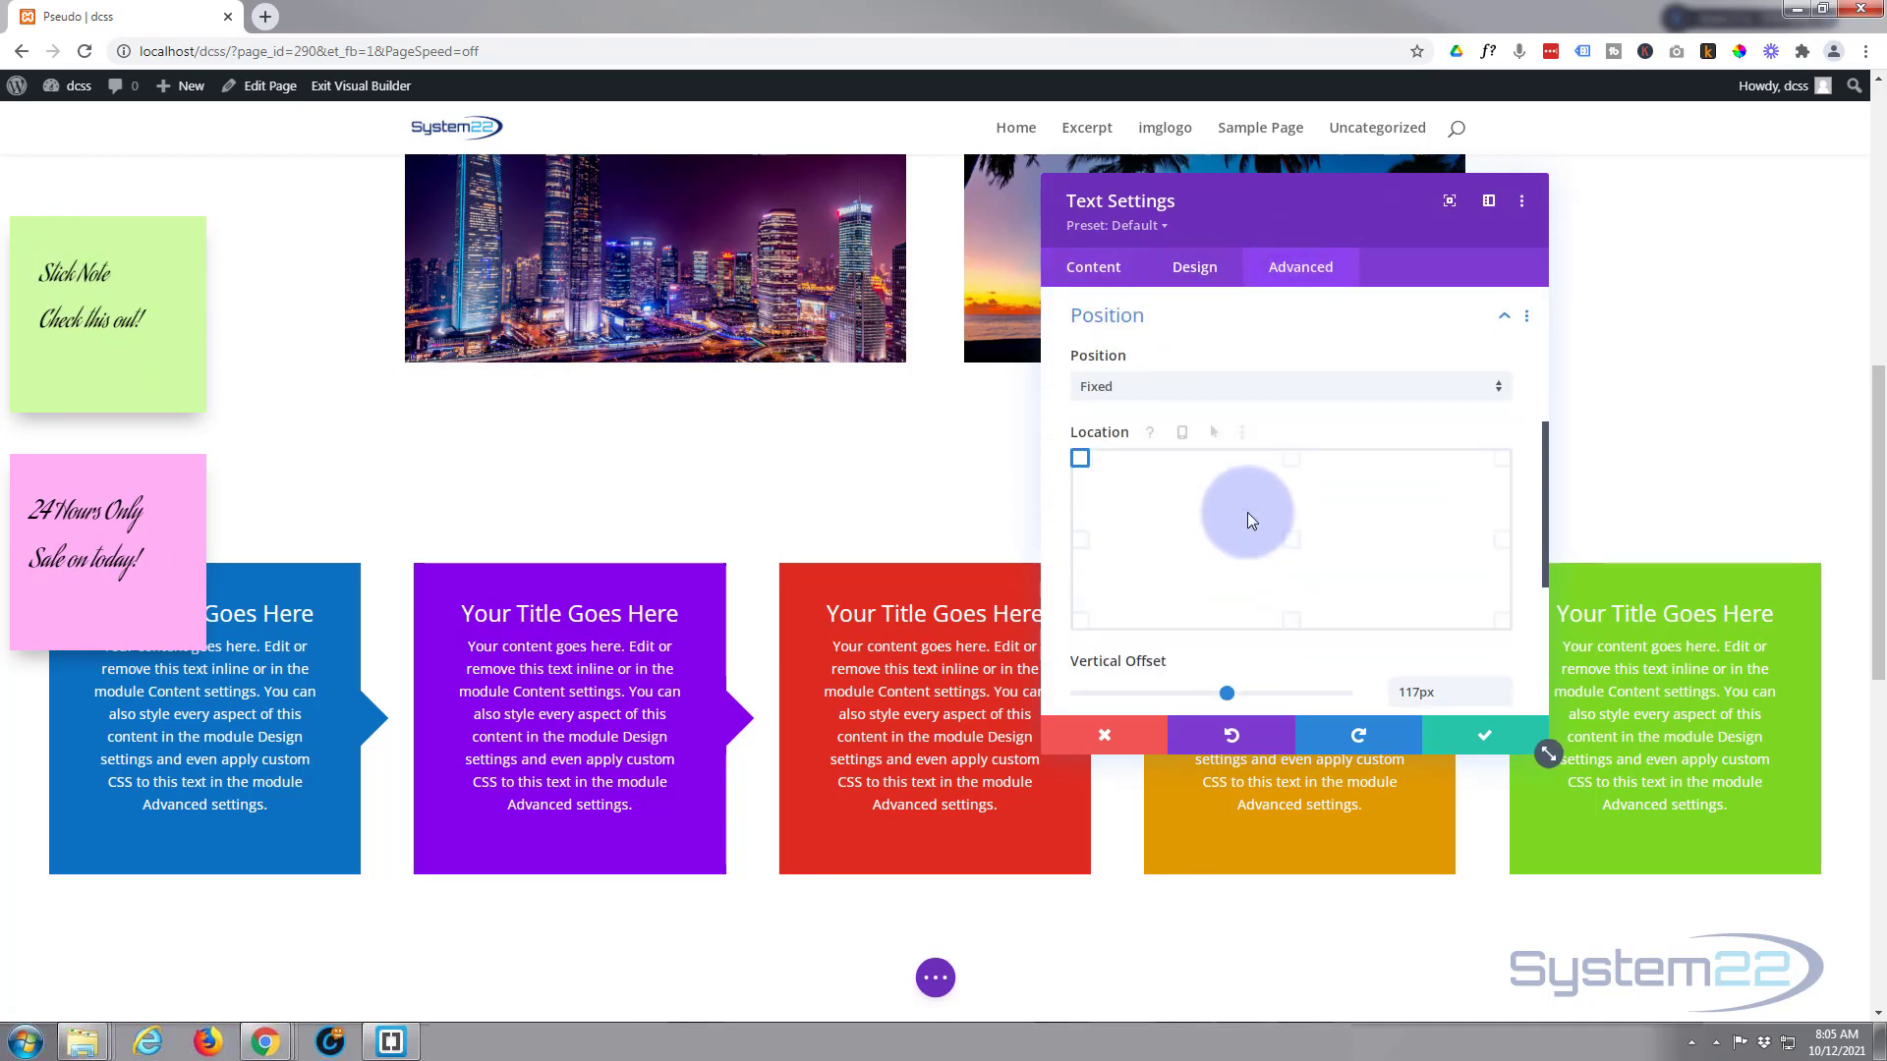
scroll(1248, 511, down, 2)
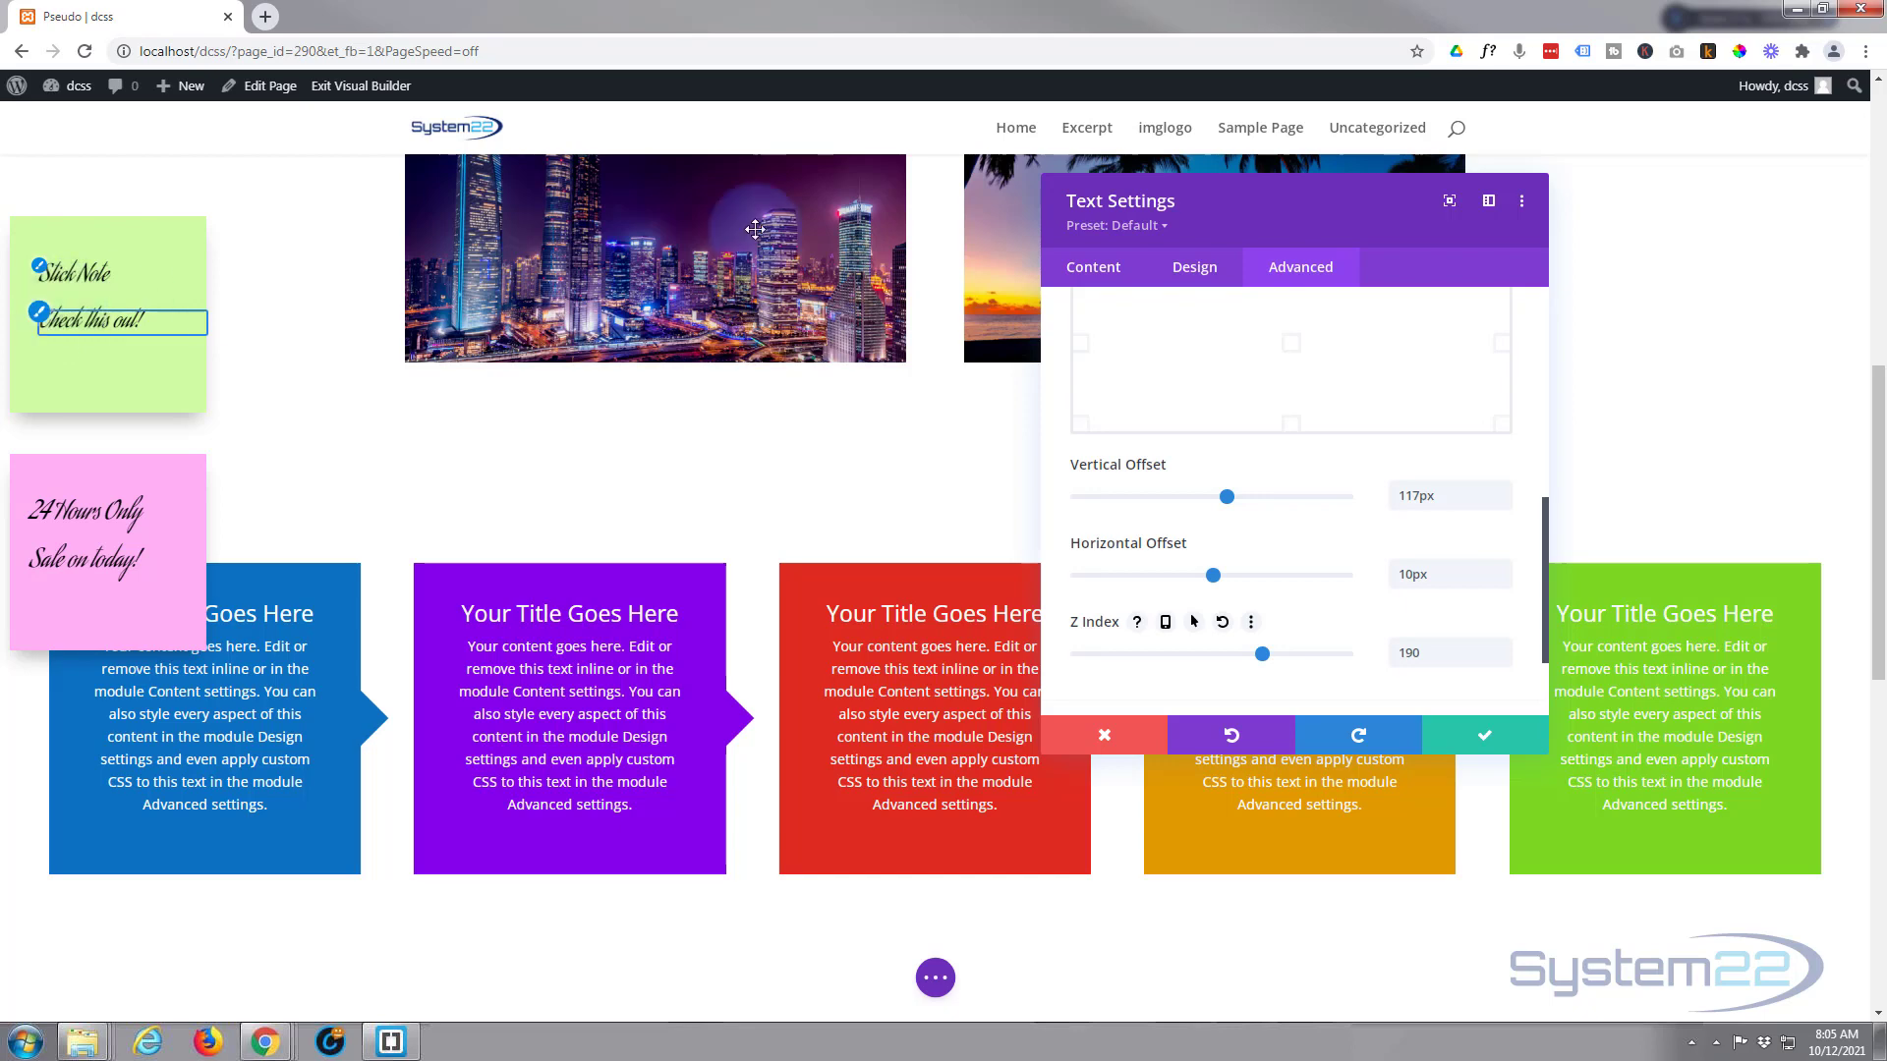
Link the whole green note module to "#", keep the target in the same window, and save the settings.
click(1092, 278)
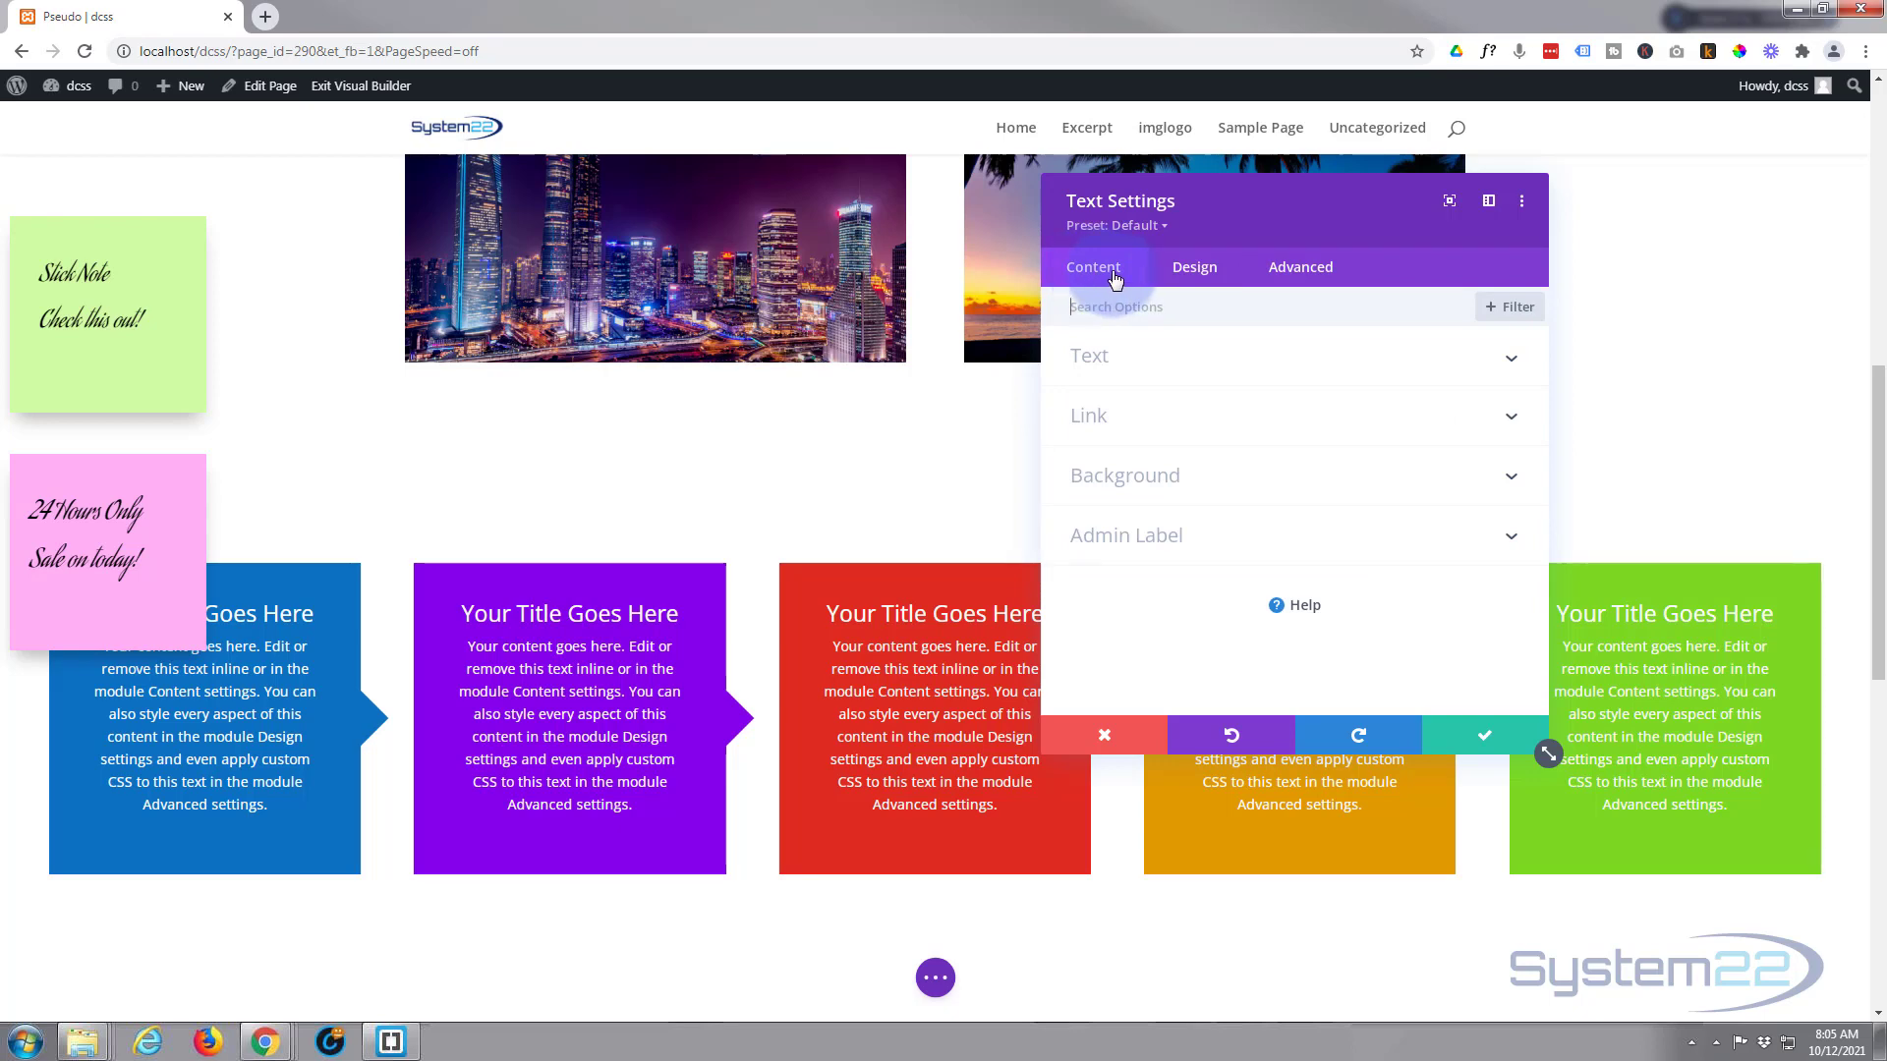
click(1155, 420)
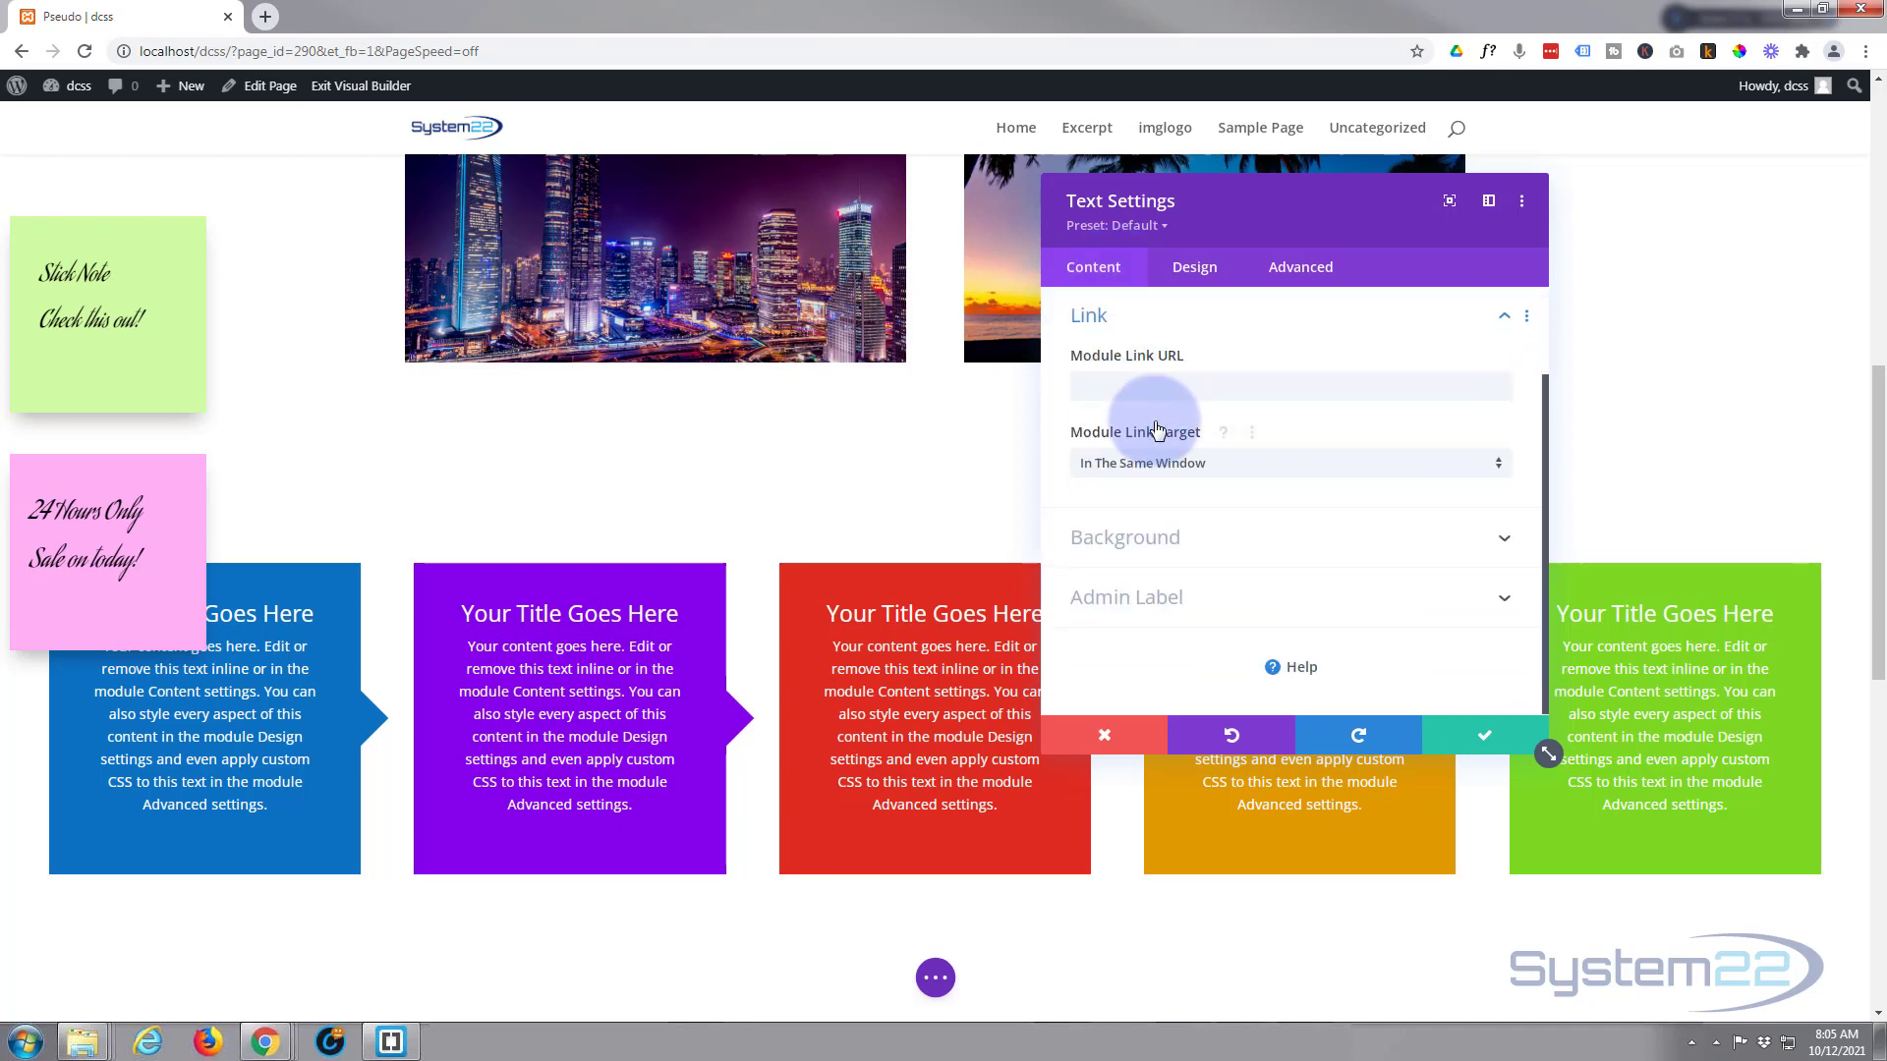
click(1076, 385)
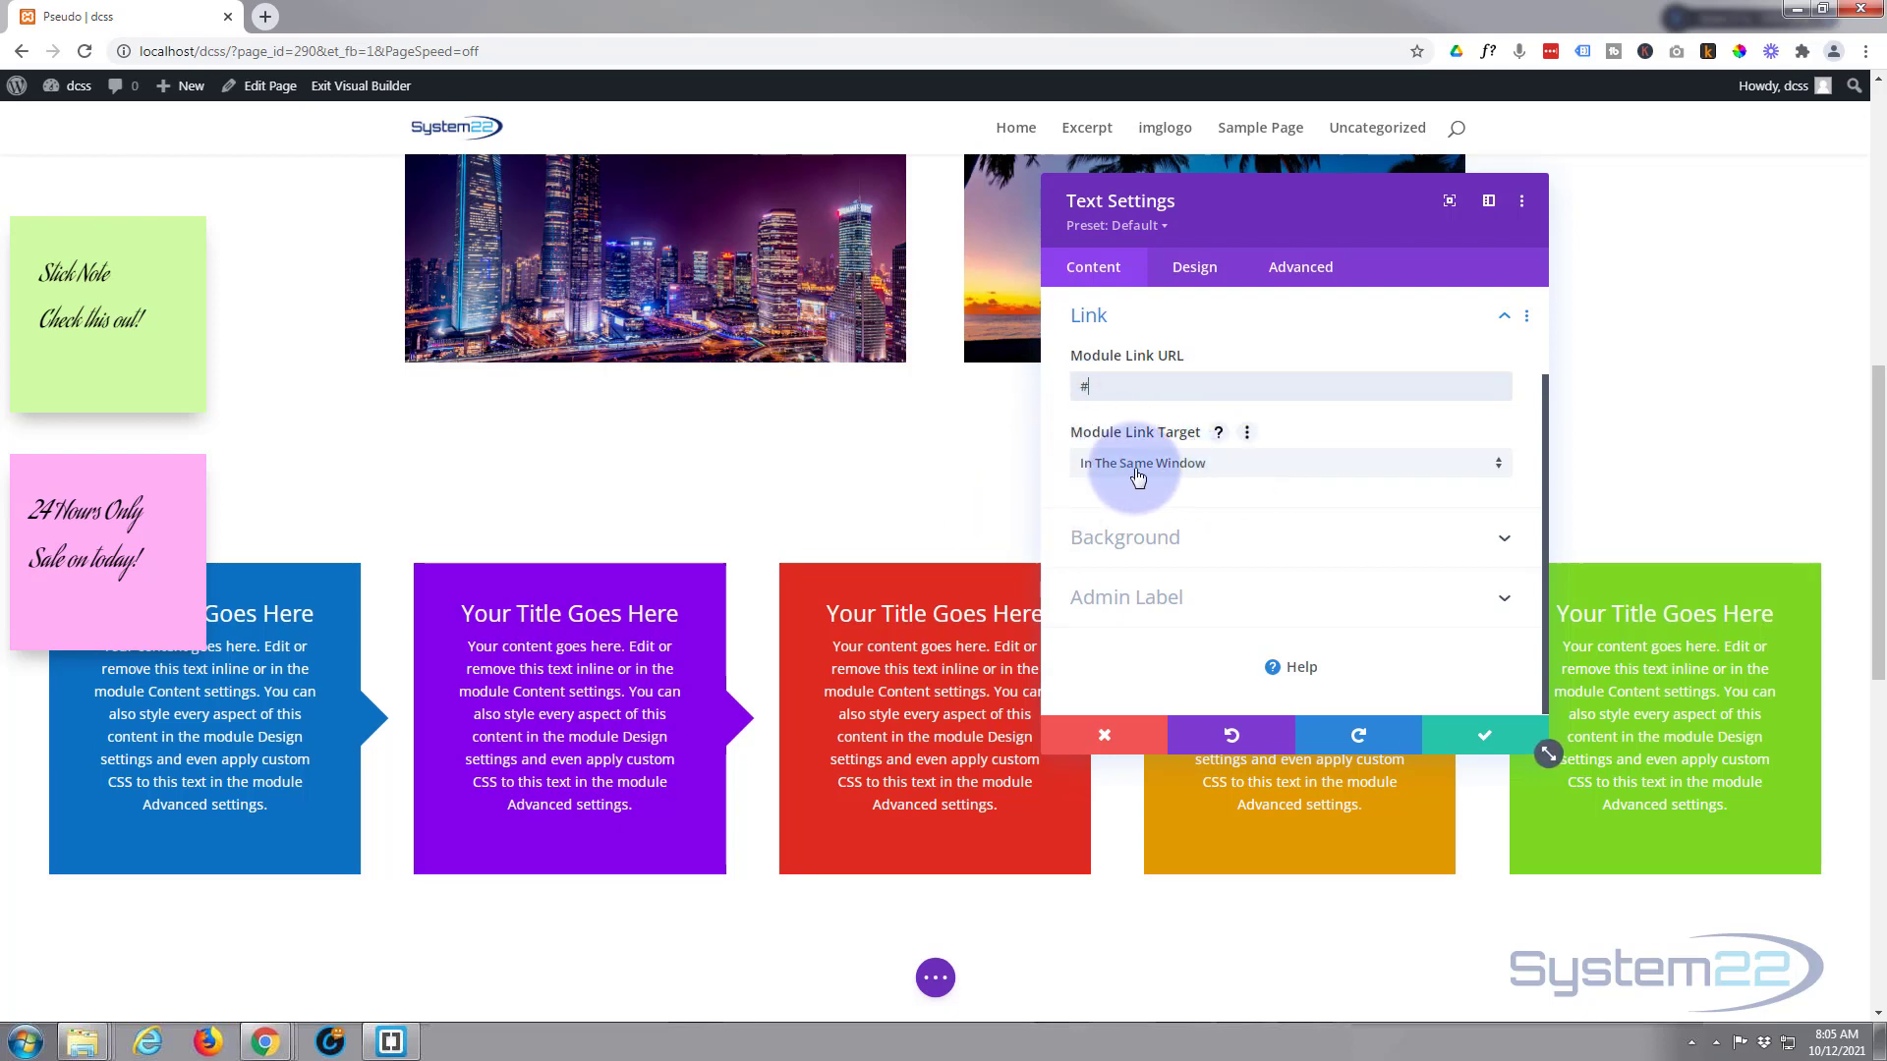
click(1283, 470)
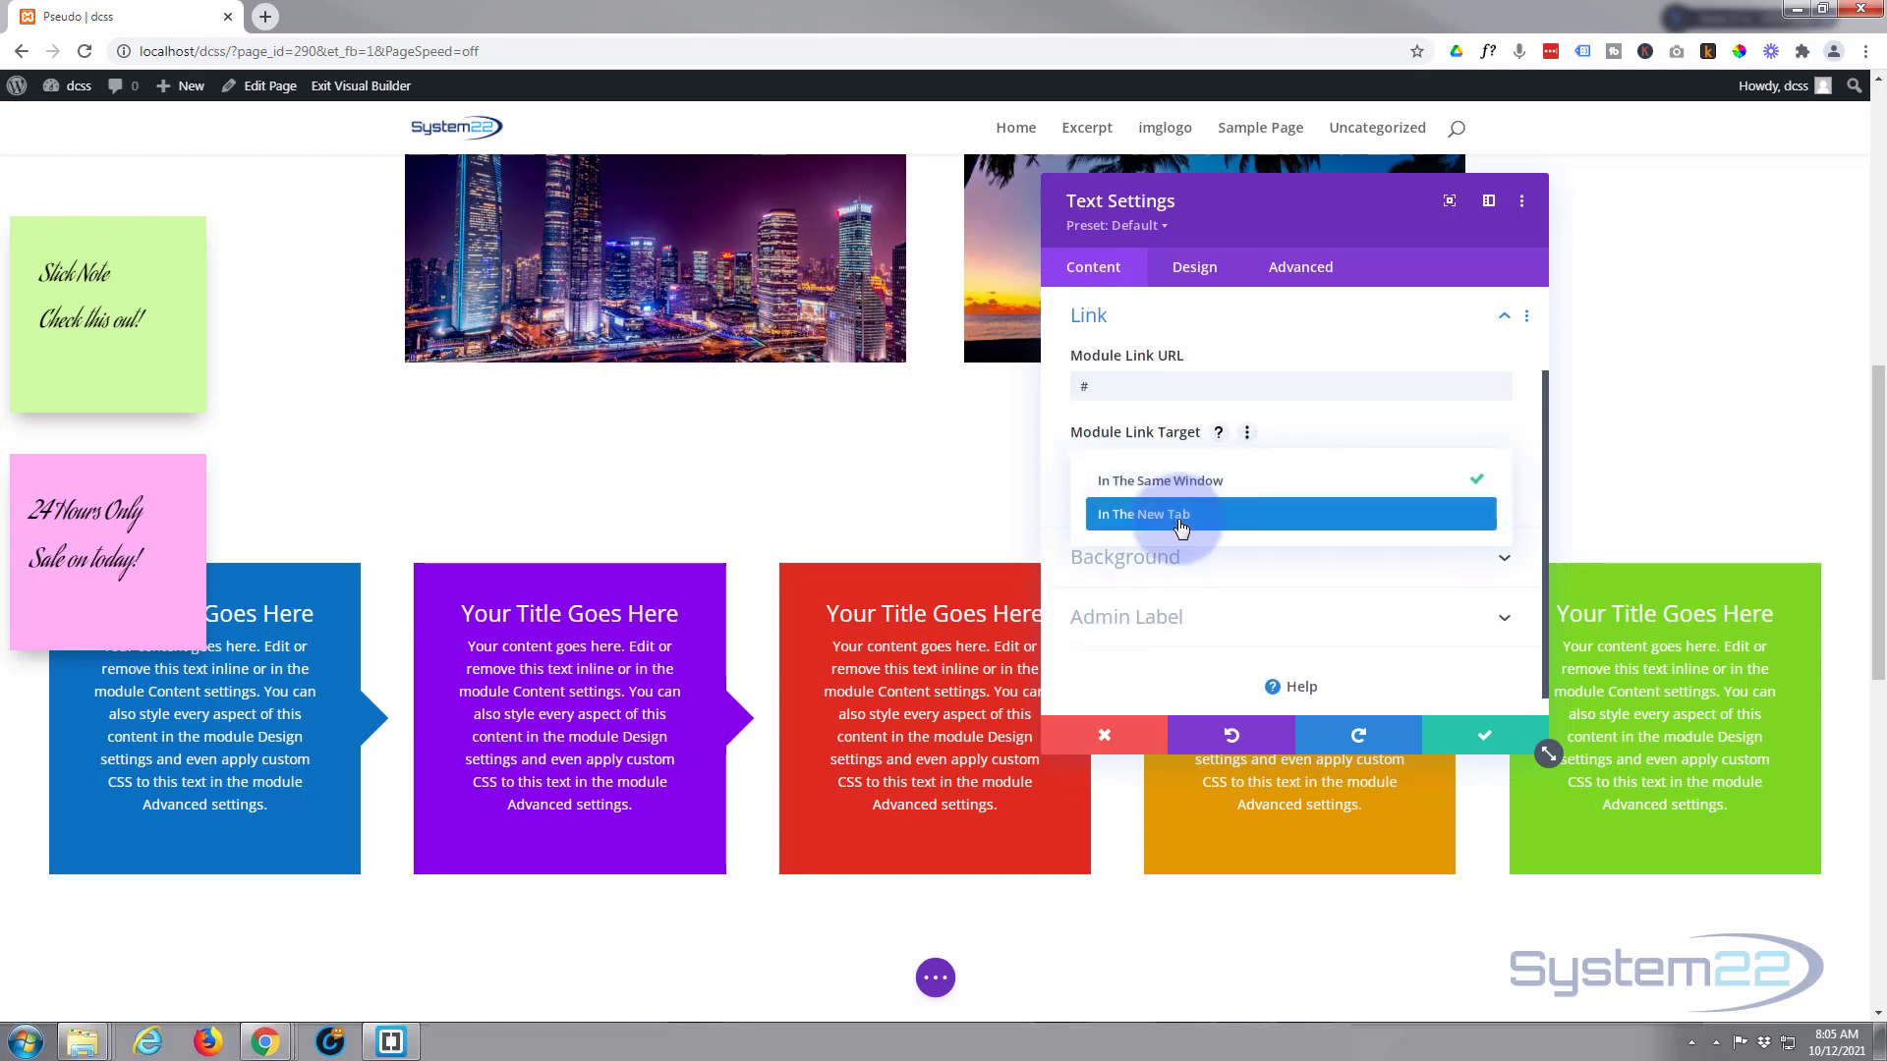
click(1051, 473)
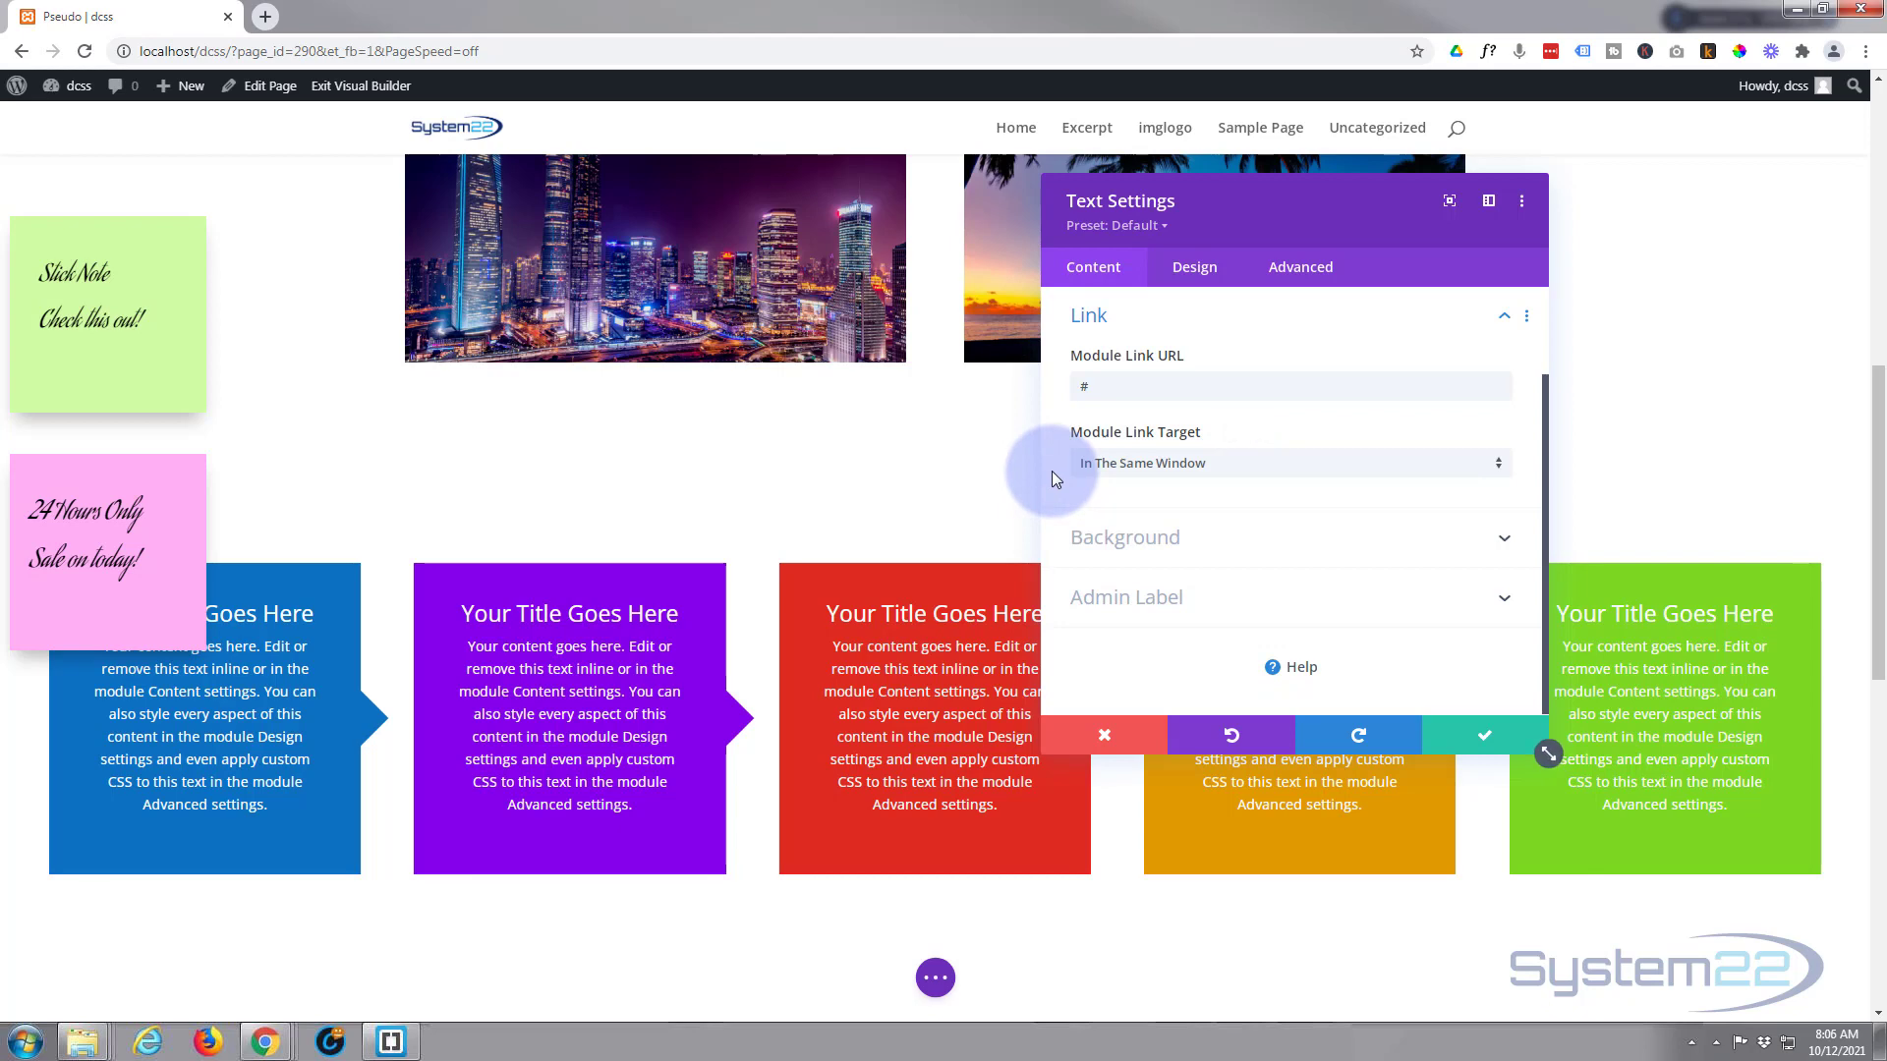
click(1504, 747)
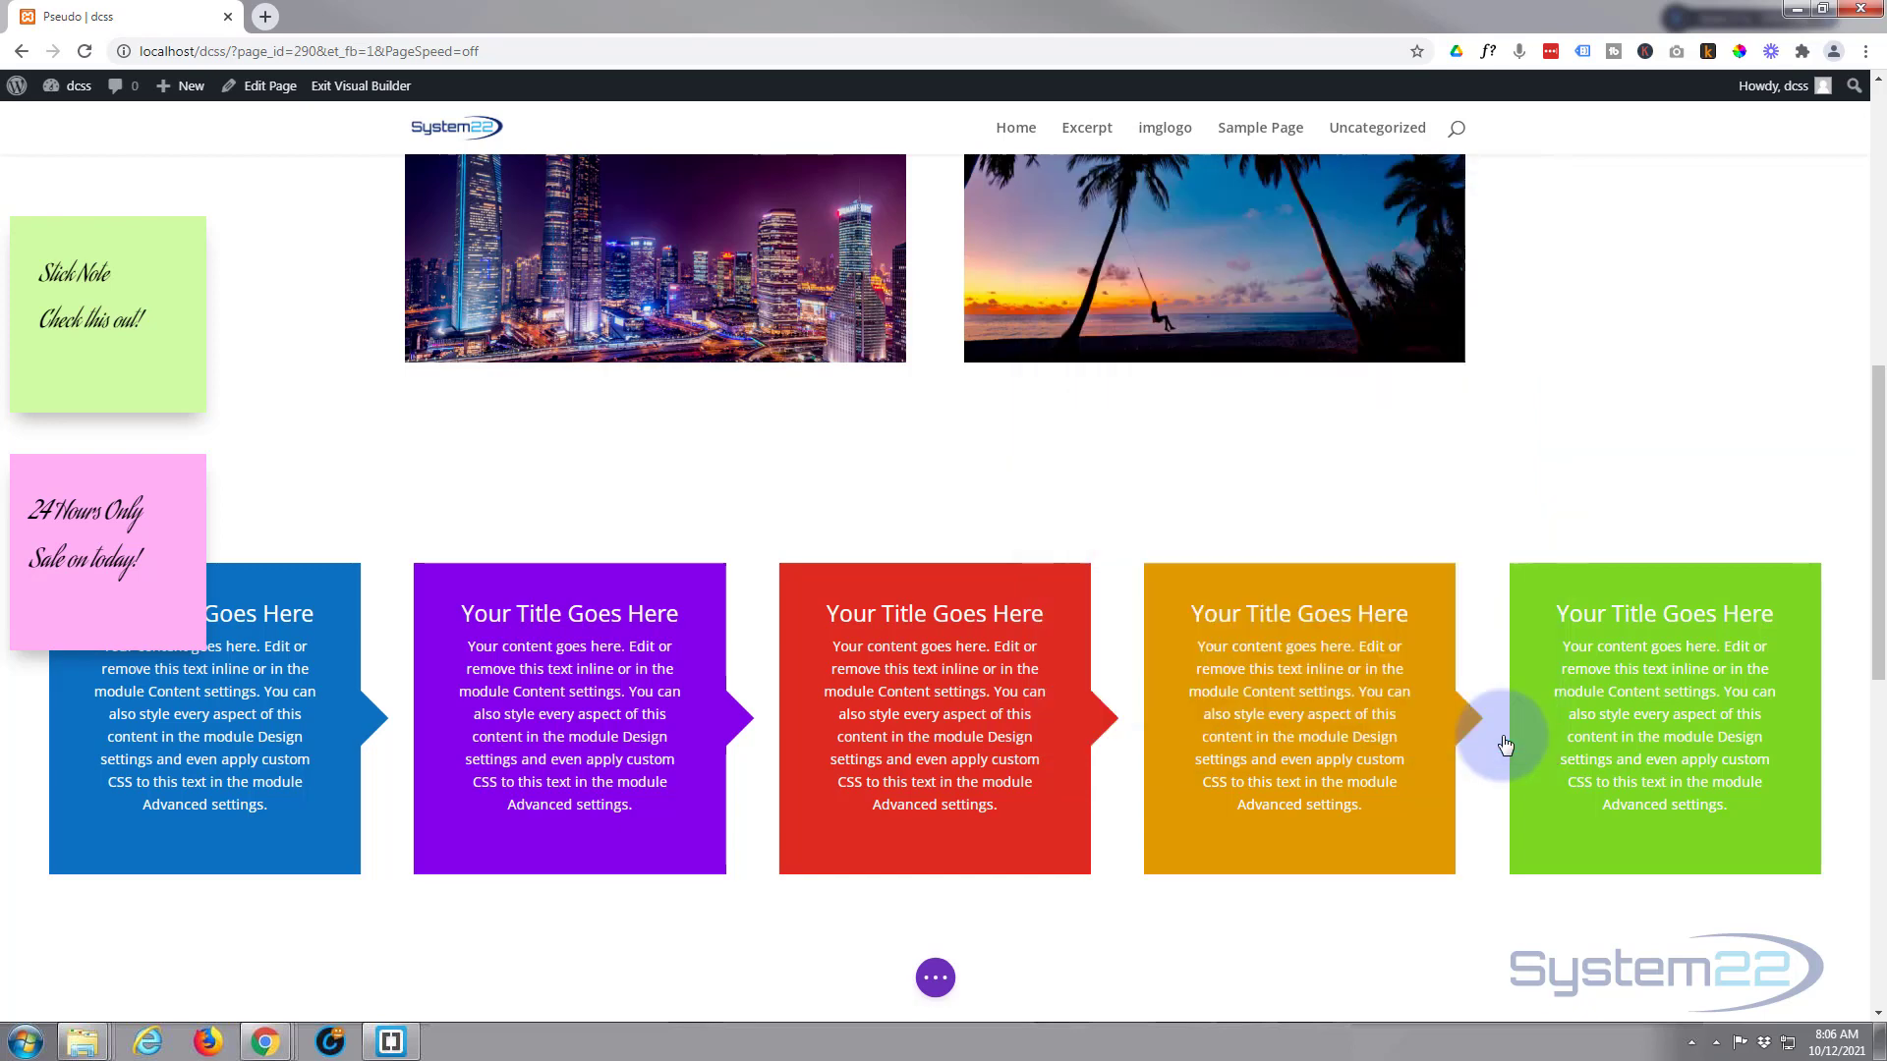
Save the page as a draft and exit the Visual Builder.
click(933, 978)
click(1720, 977)
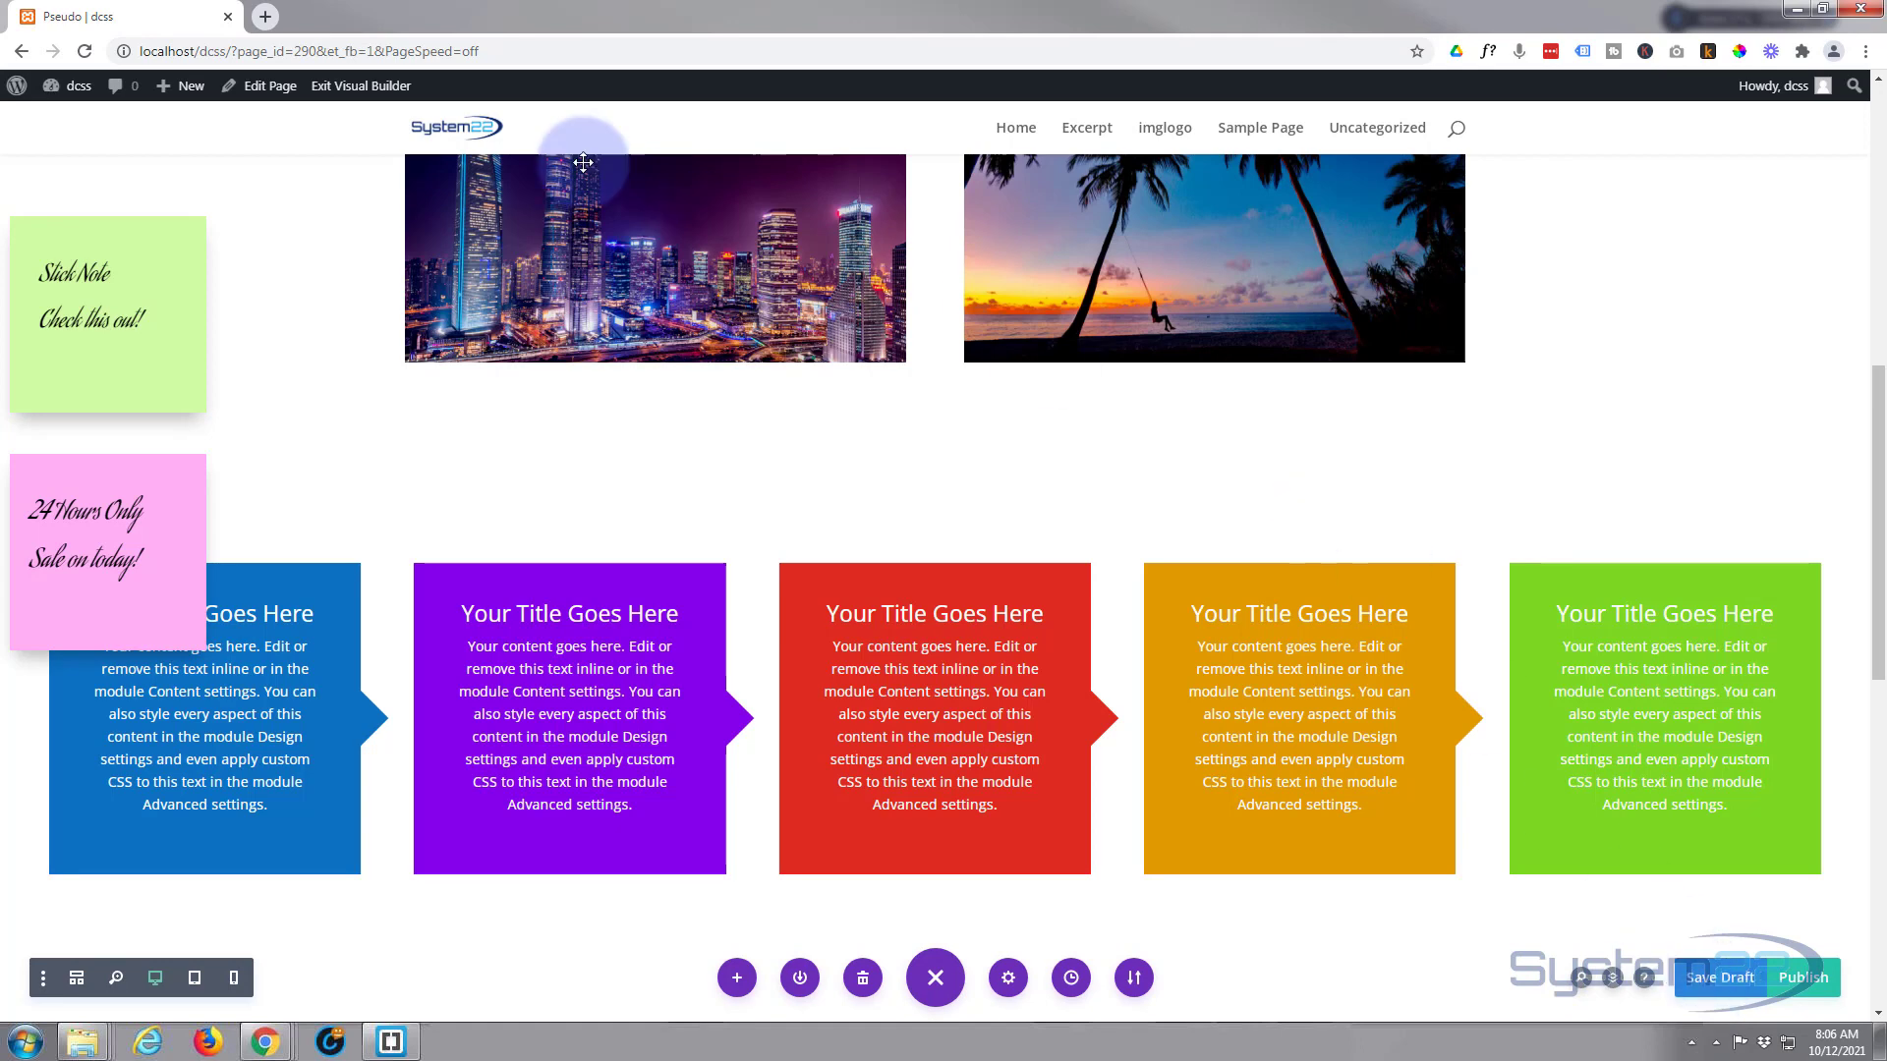
click(368, 91)
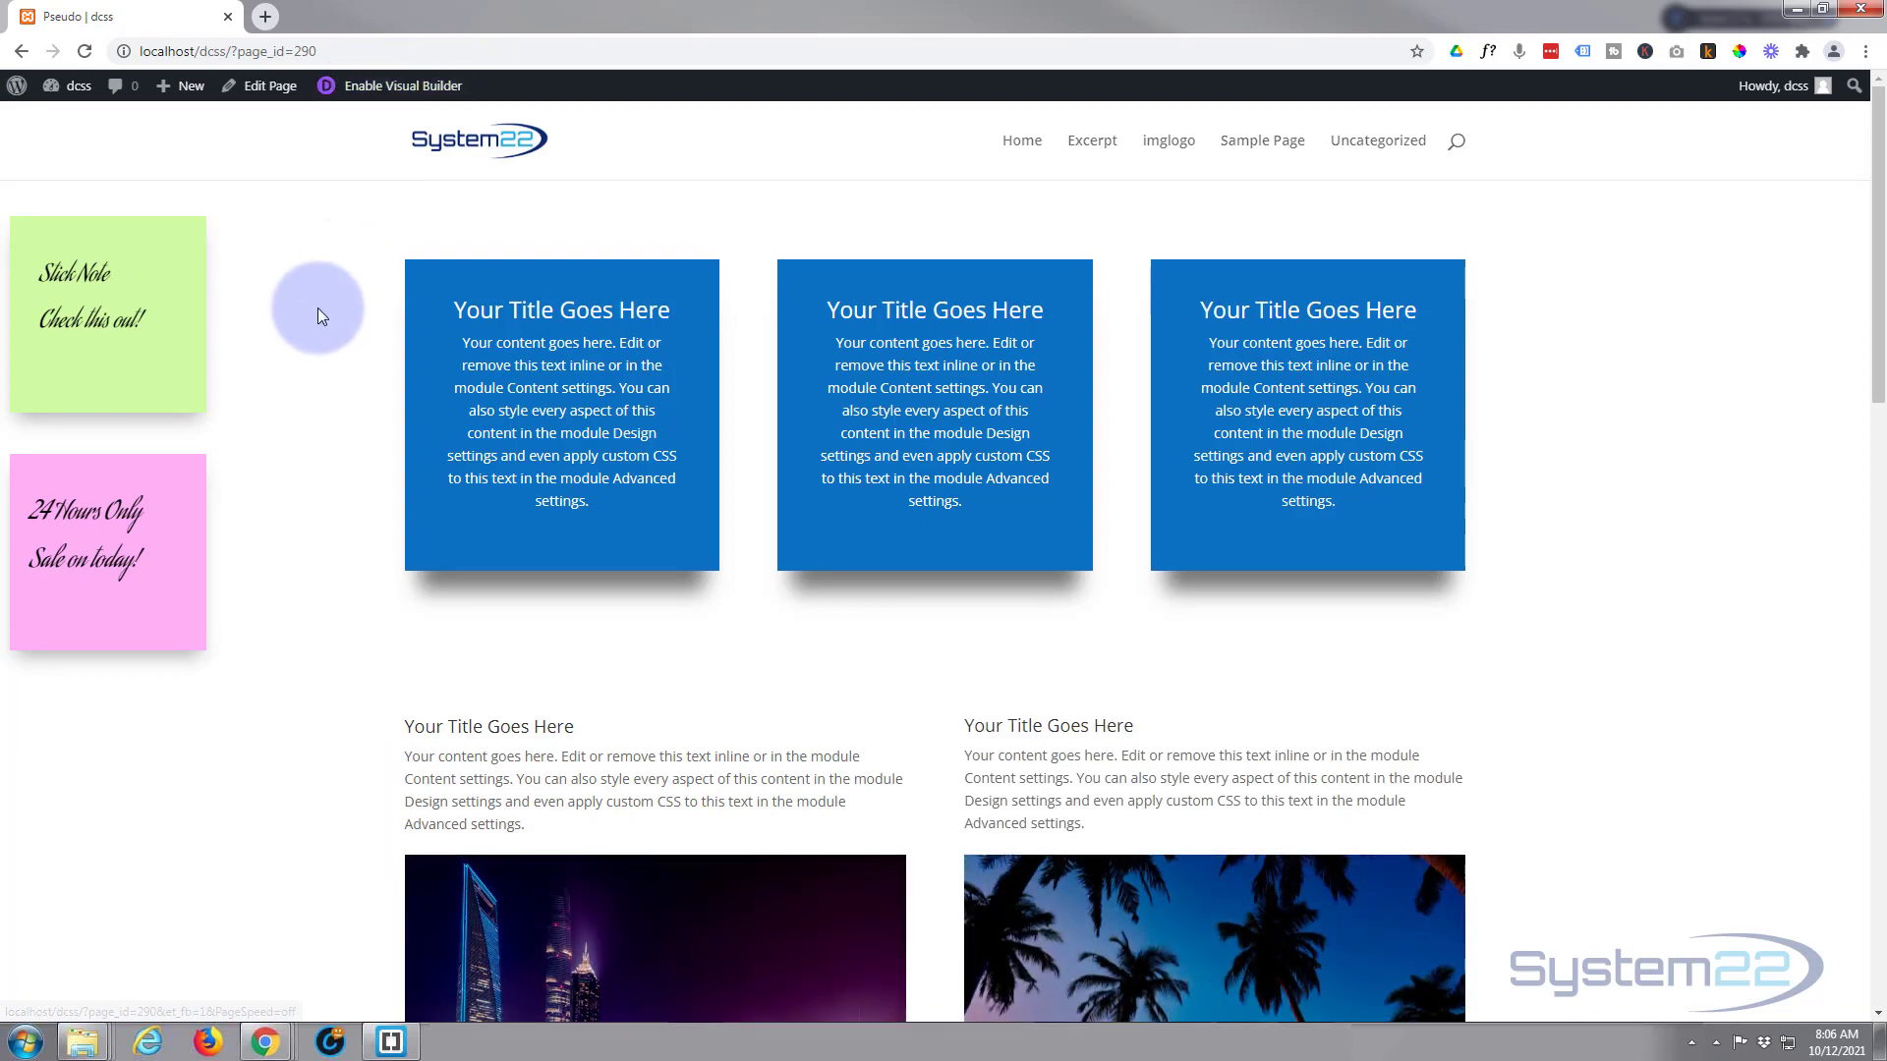
Check on the front-end page that both sticky notes hold their place over the content from header to footer.
scroll(316, 306, down, 5)
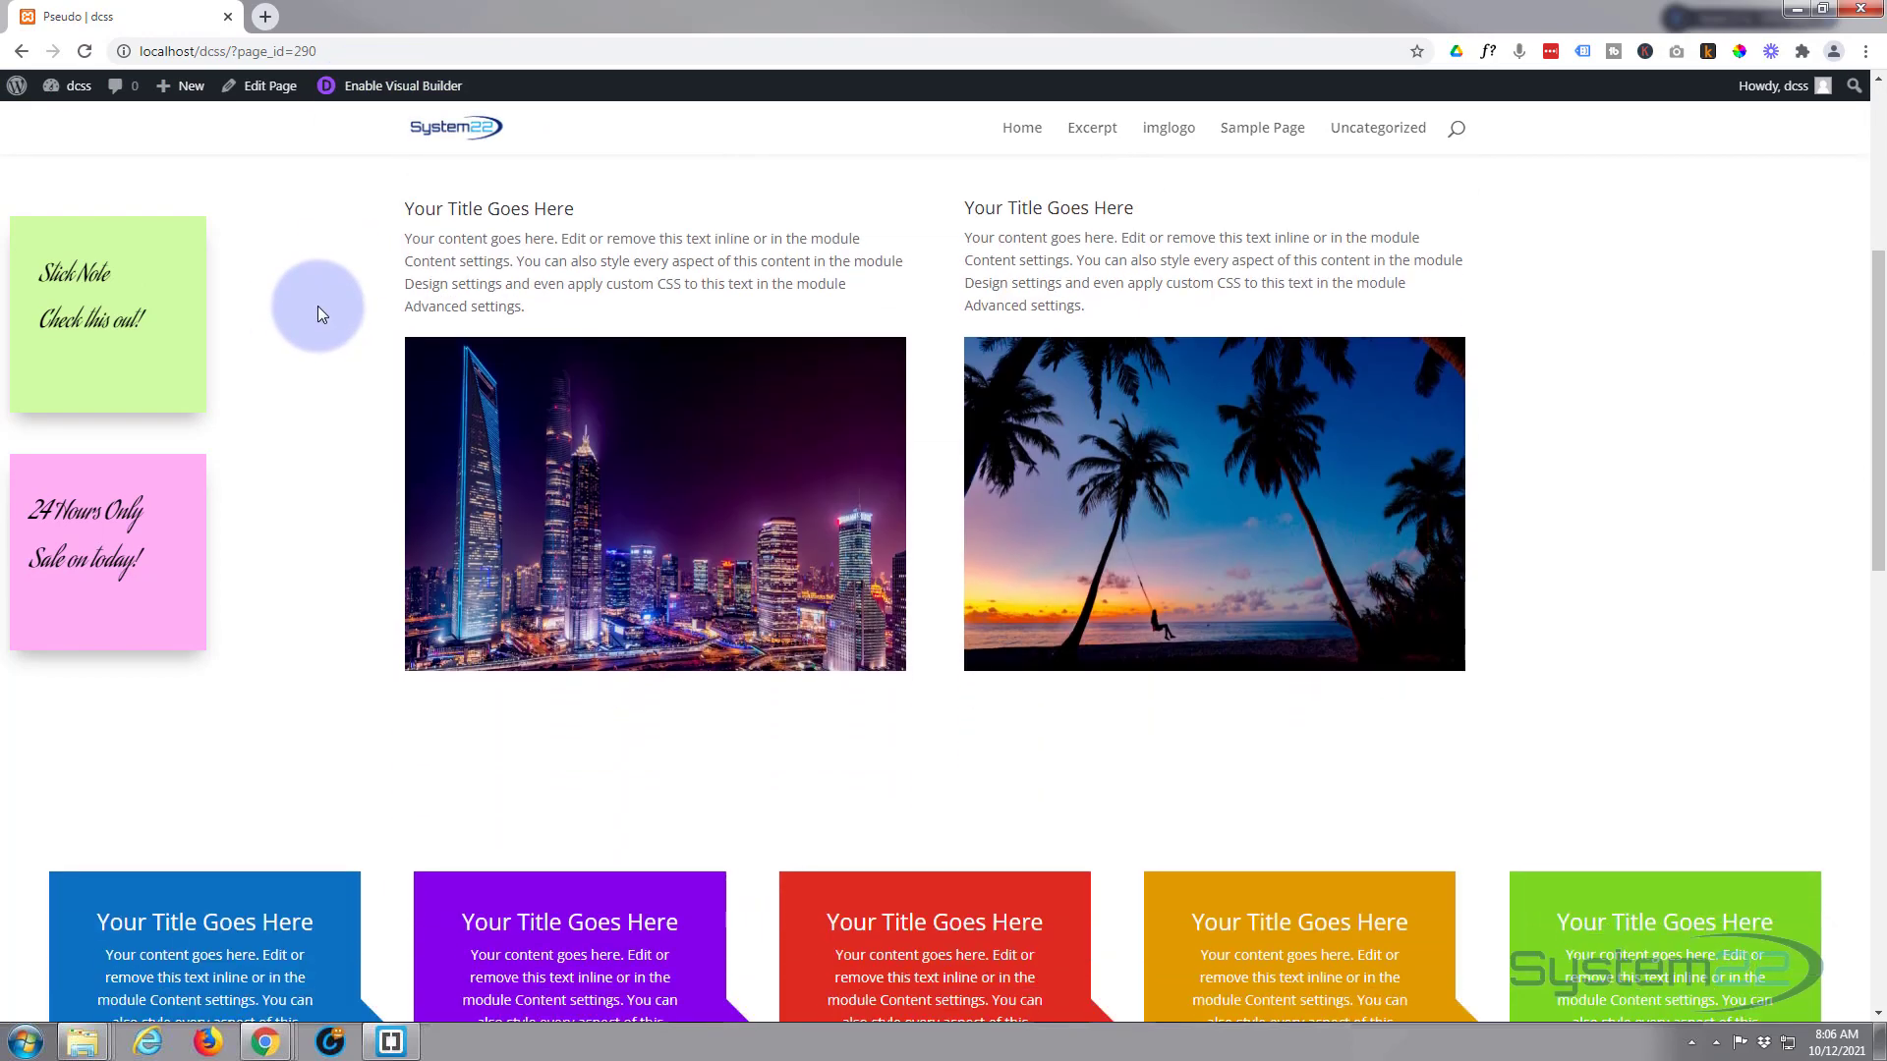
scroll(317, 308, down, 7)
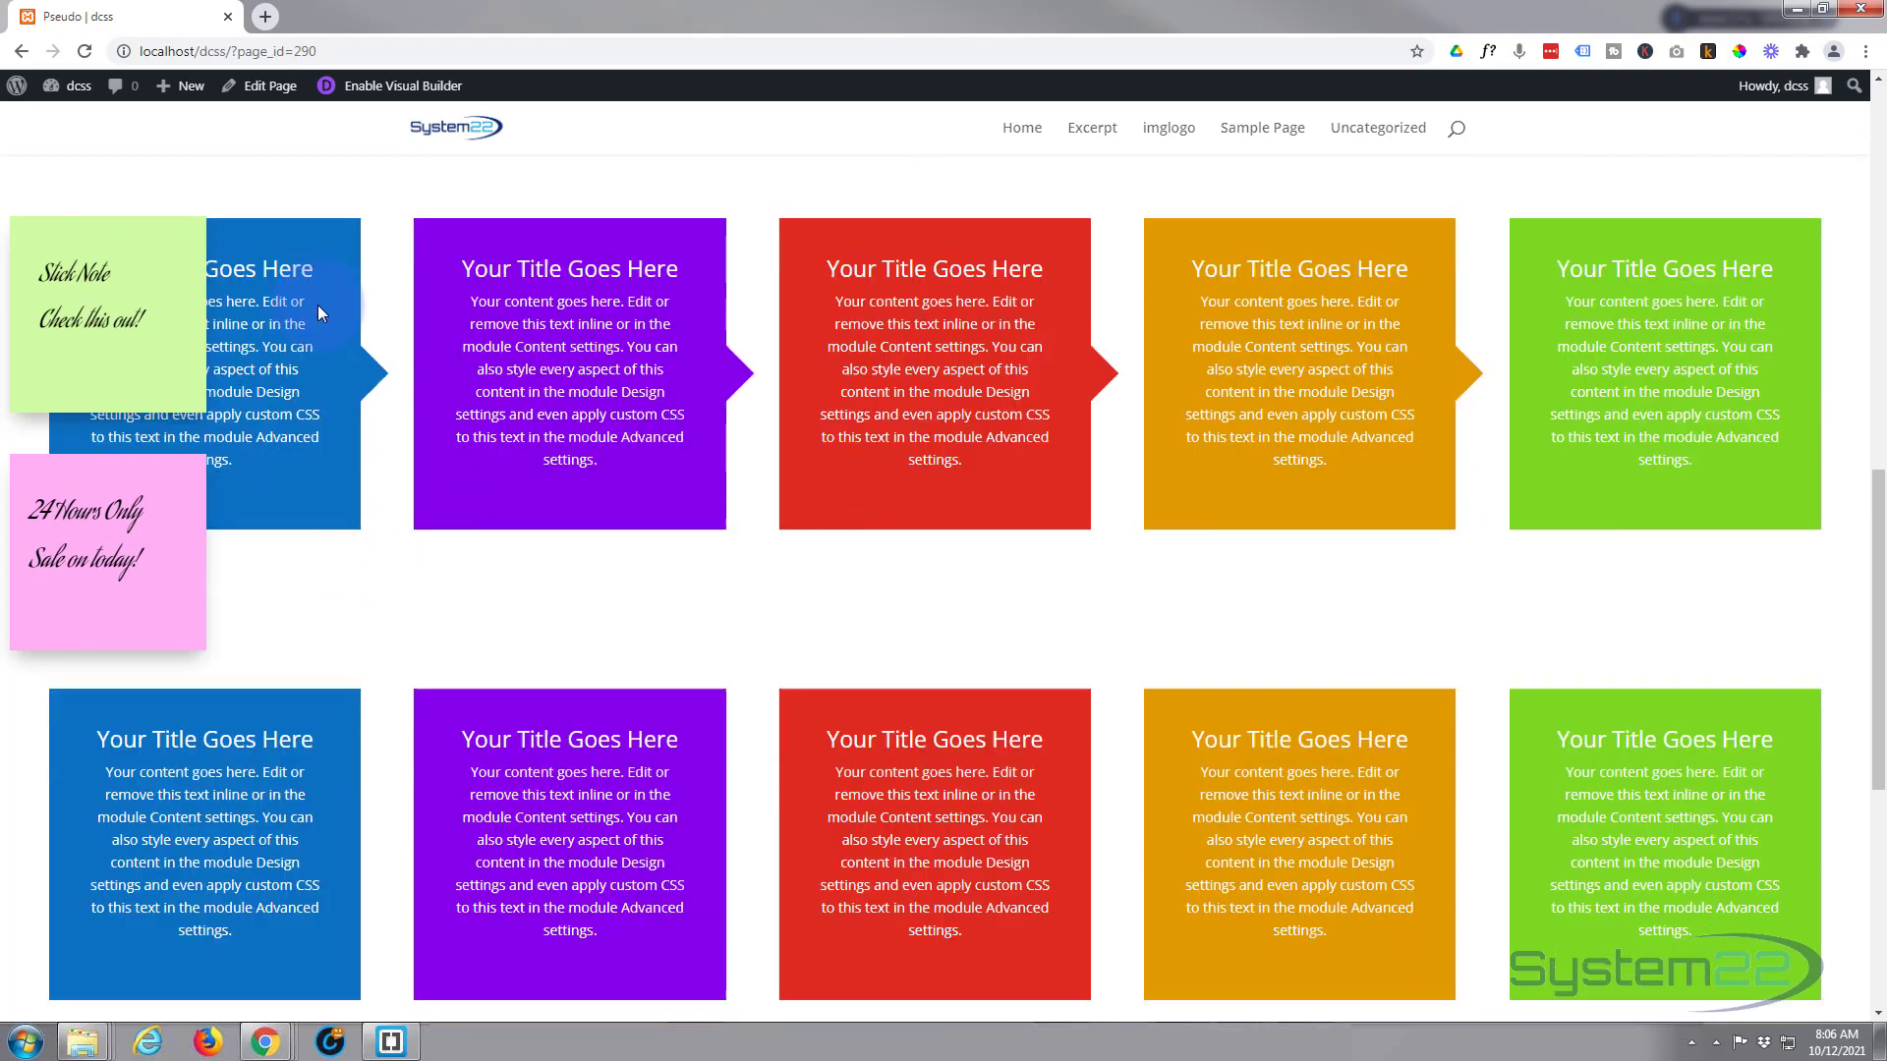
scroll(317, 313, down, 6)
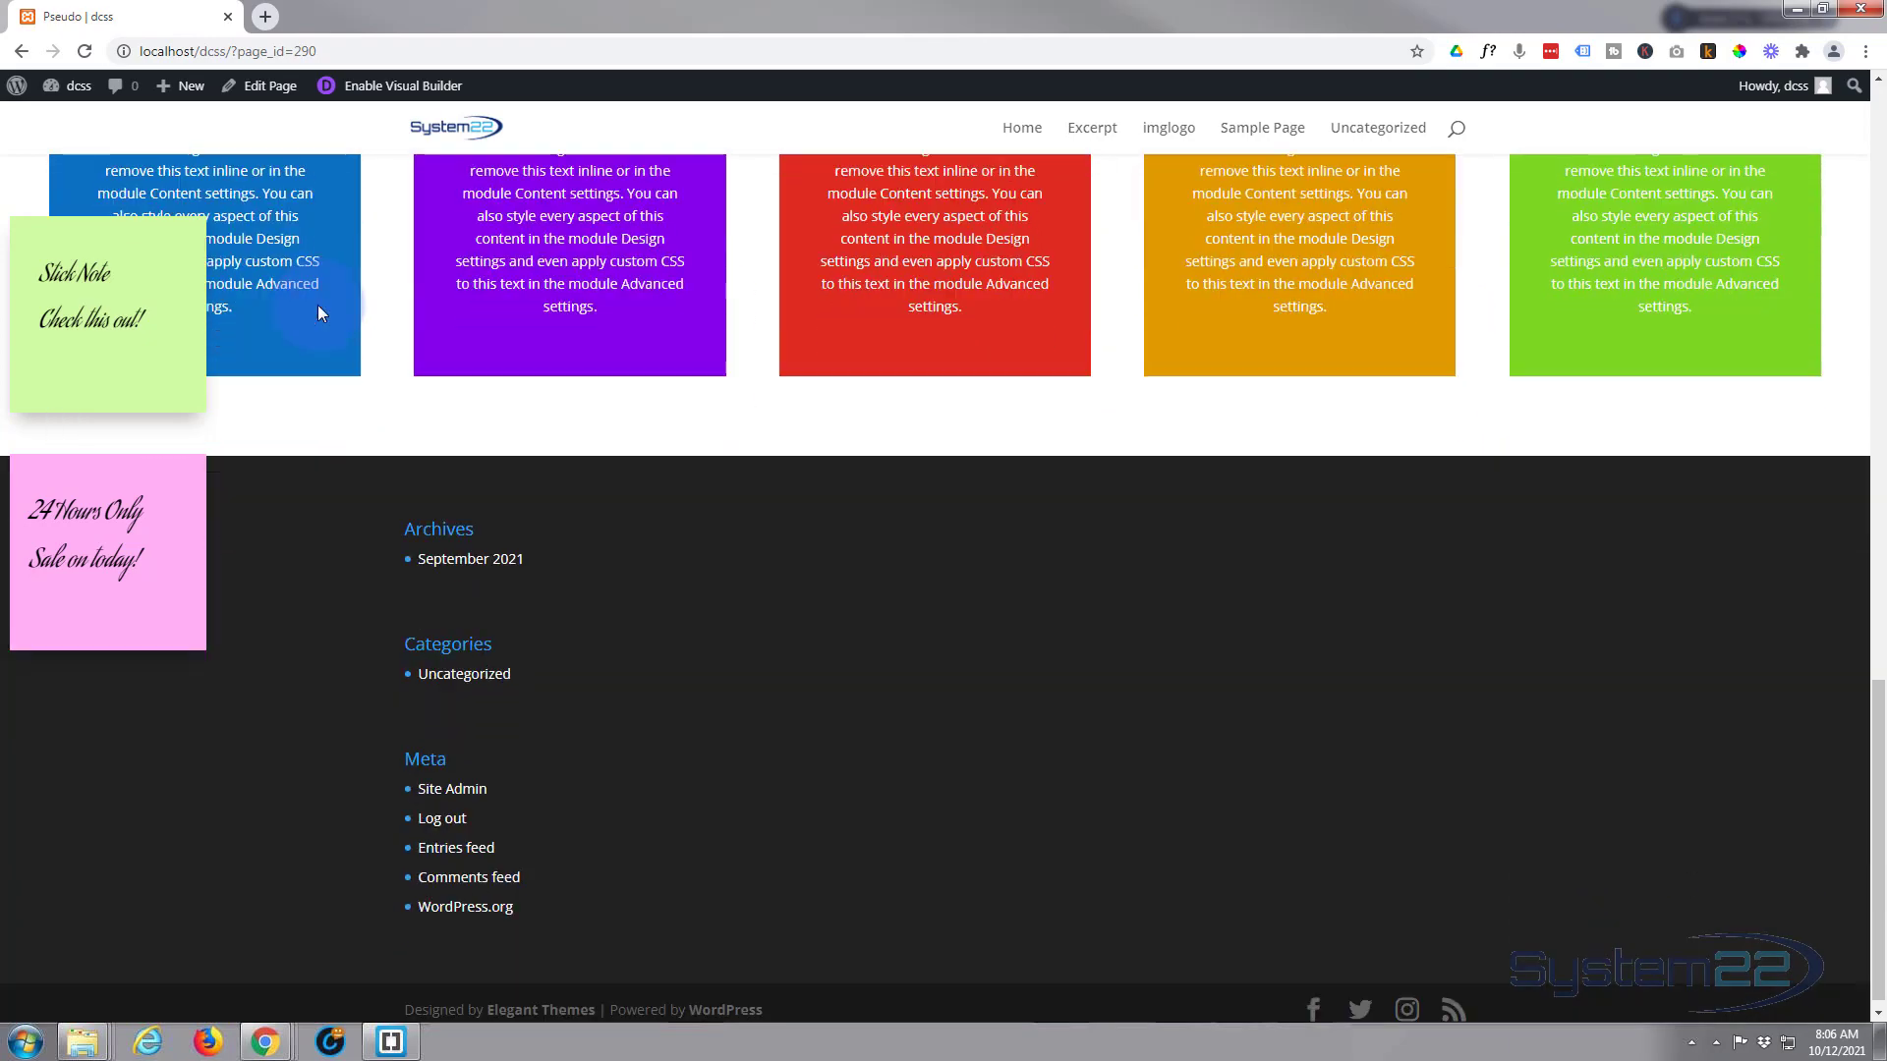
scroll(312, 324, up, 9)
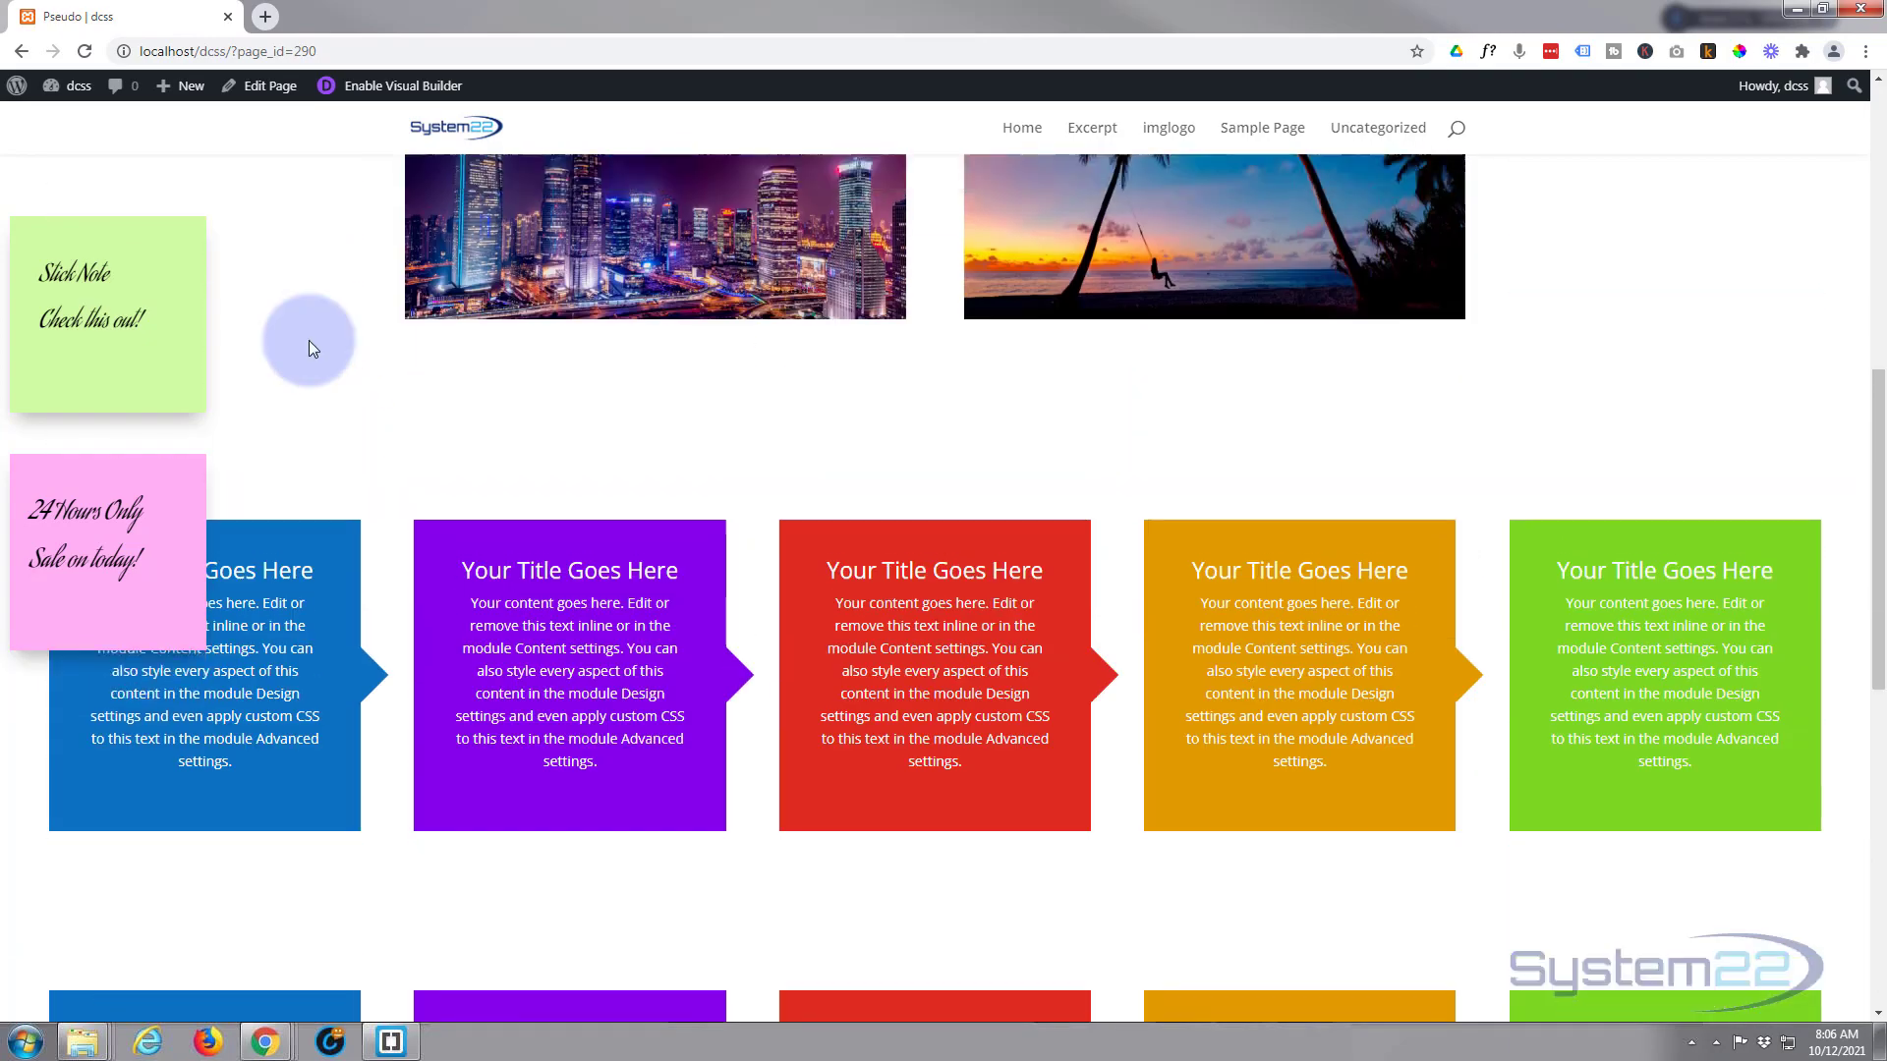
scroll(308, 340, up, 5)
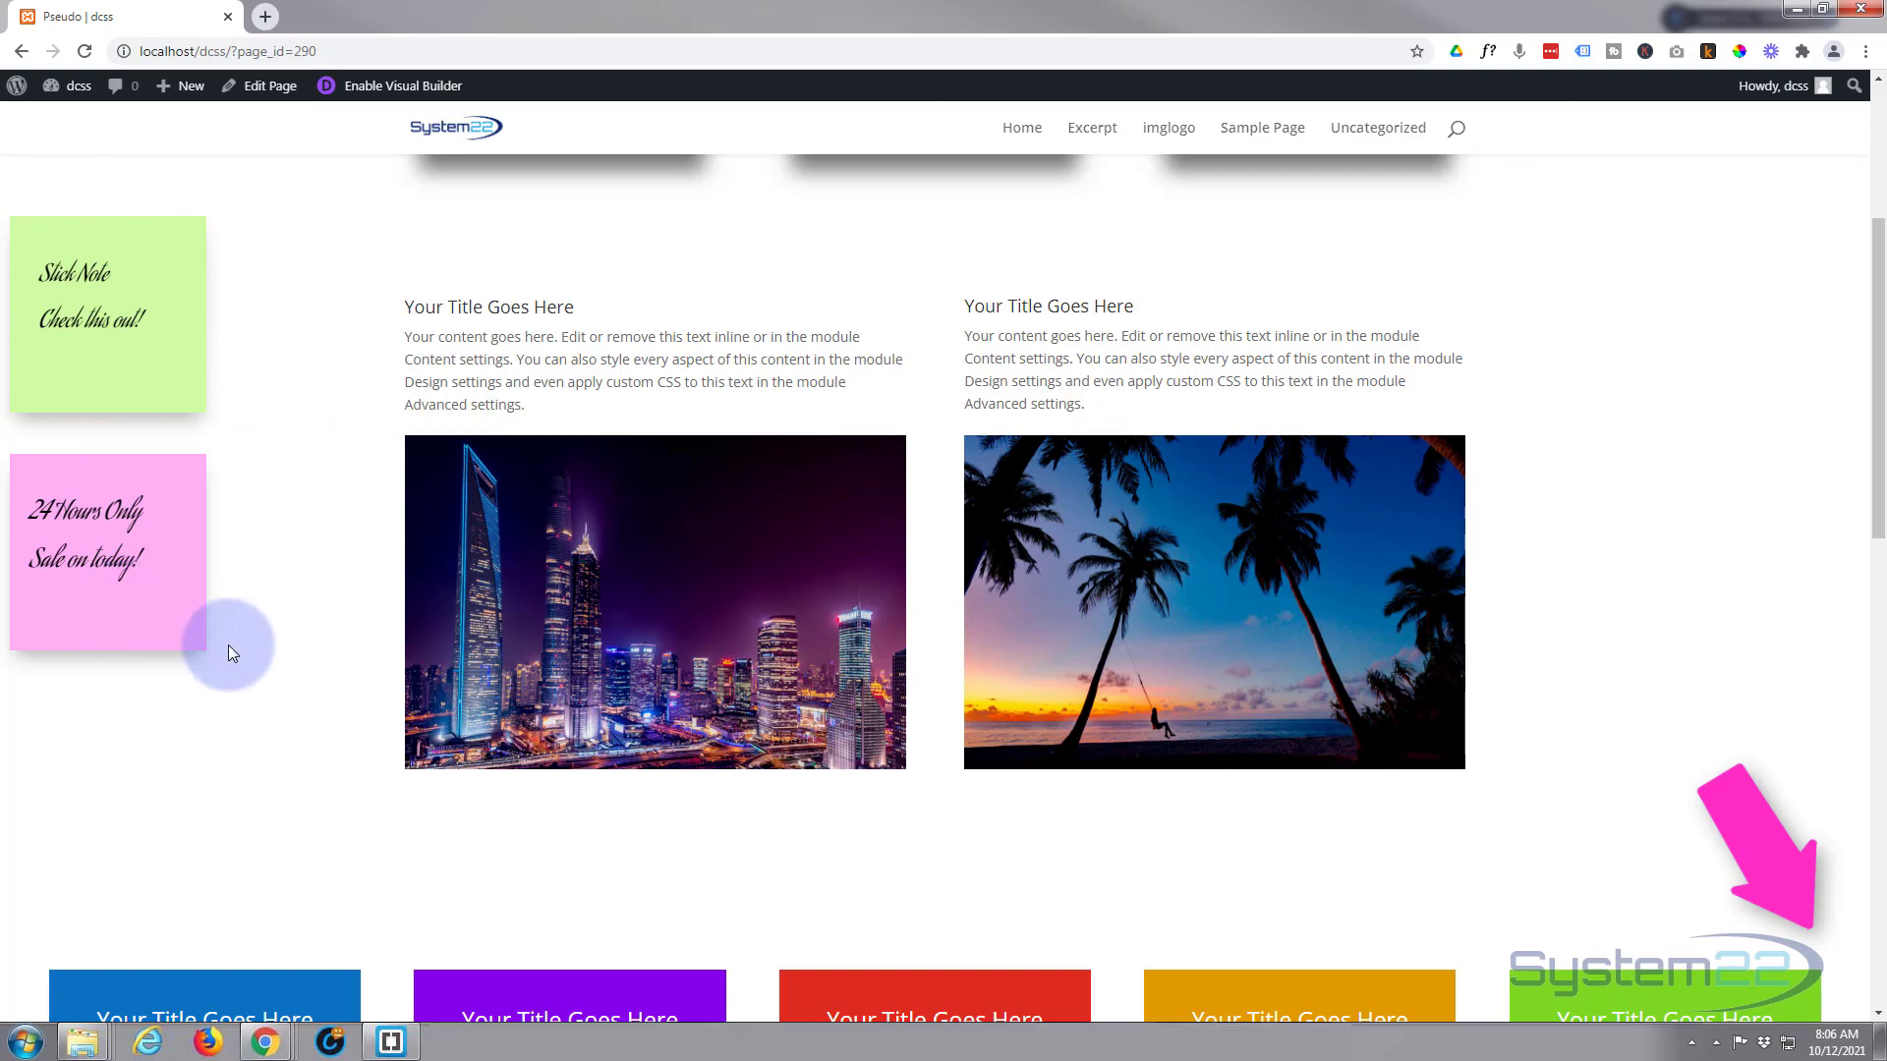
scroll(311, 693, up, 4)
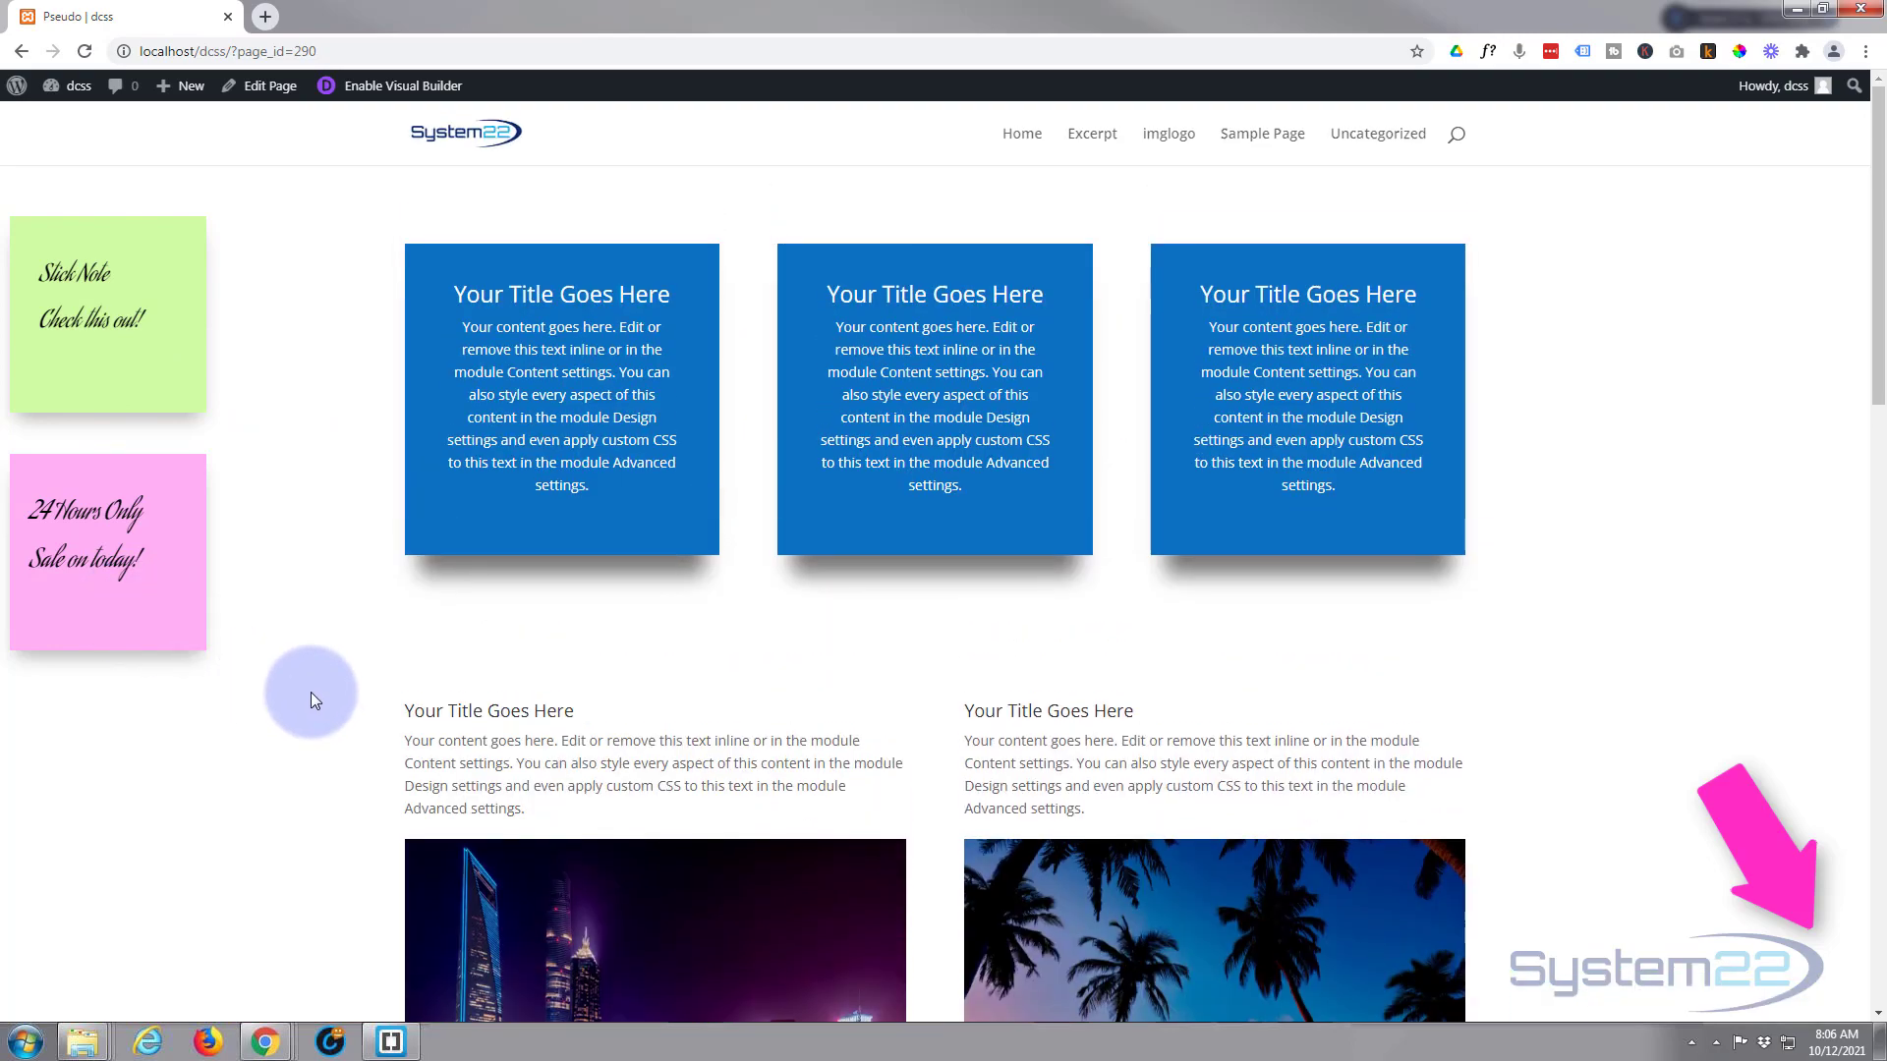
scroll(311, 692, down, 10)
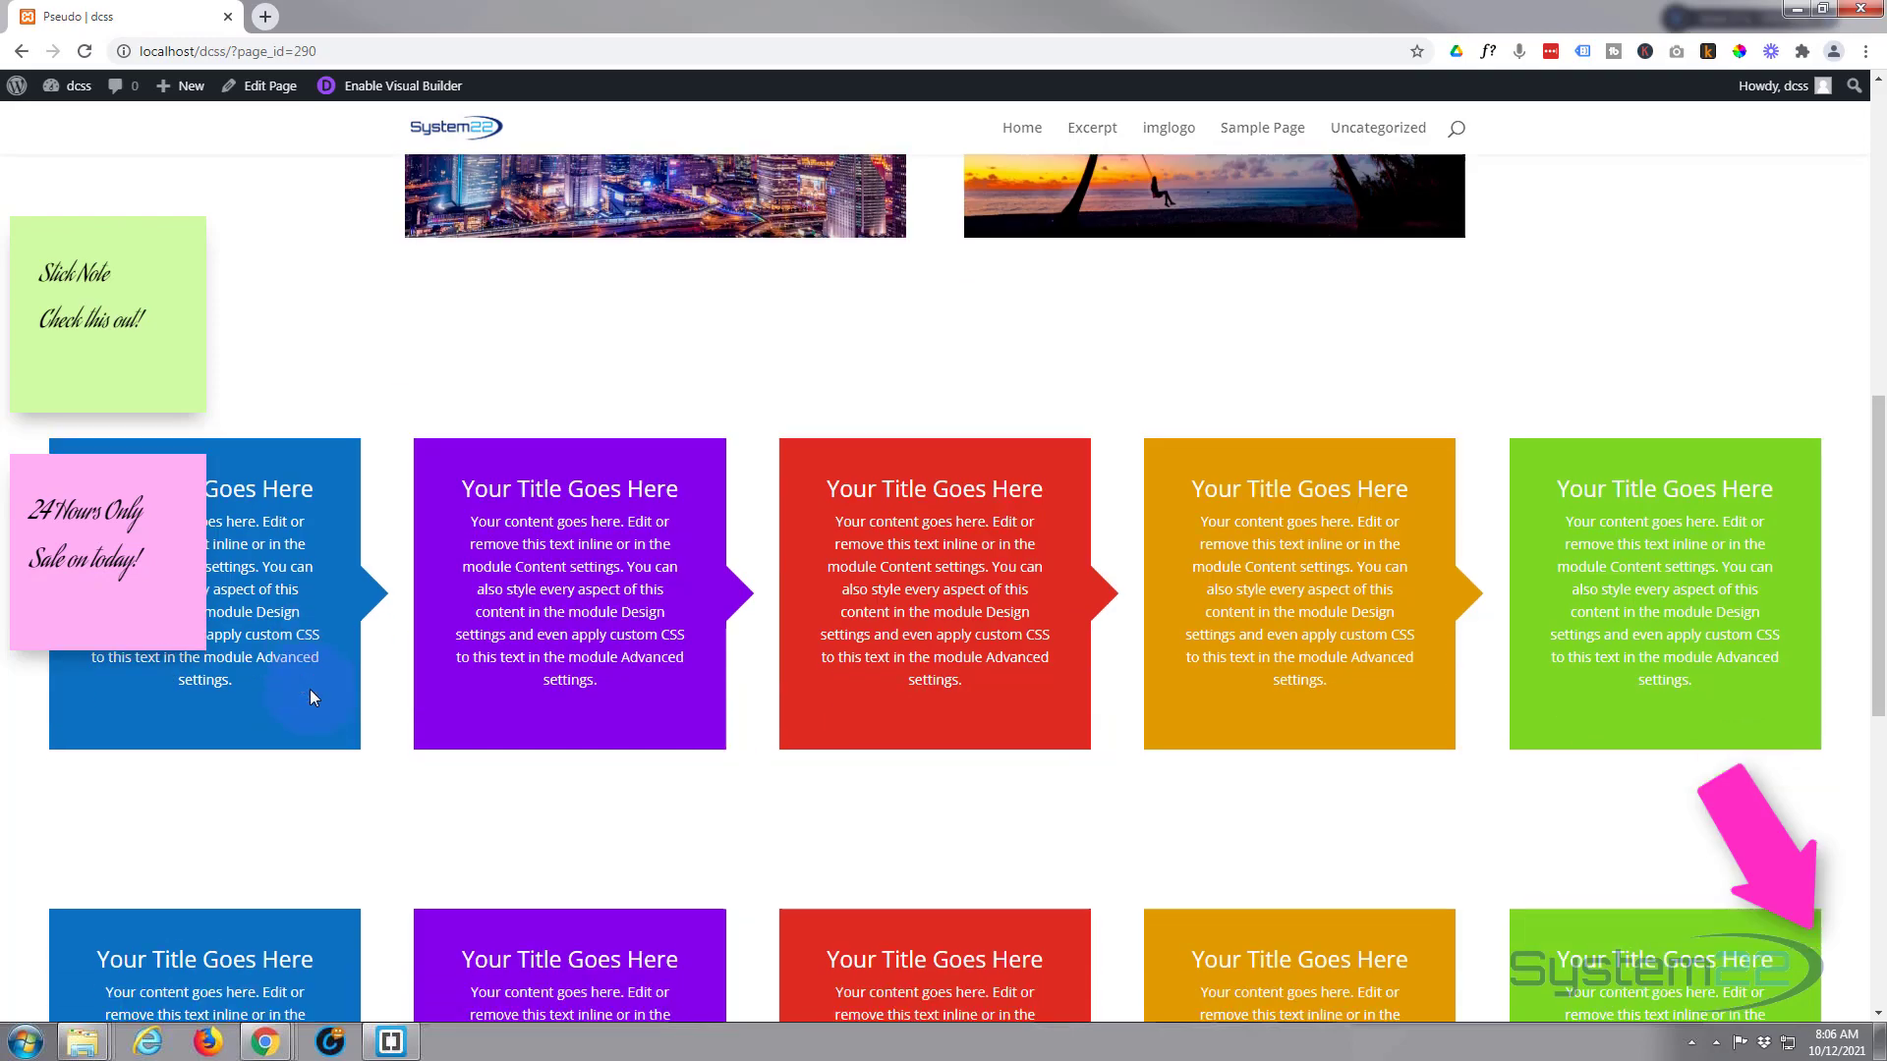
scroll(309, 688, down, 6)
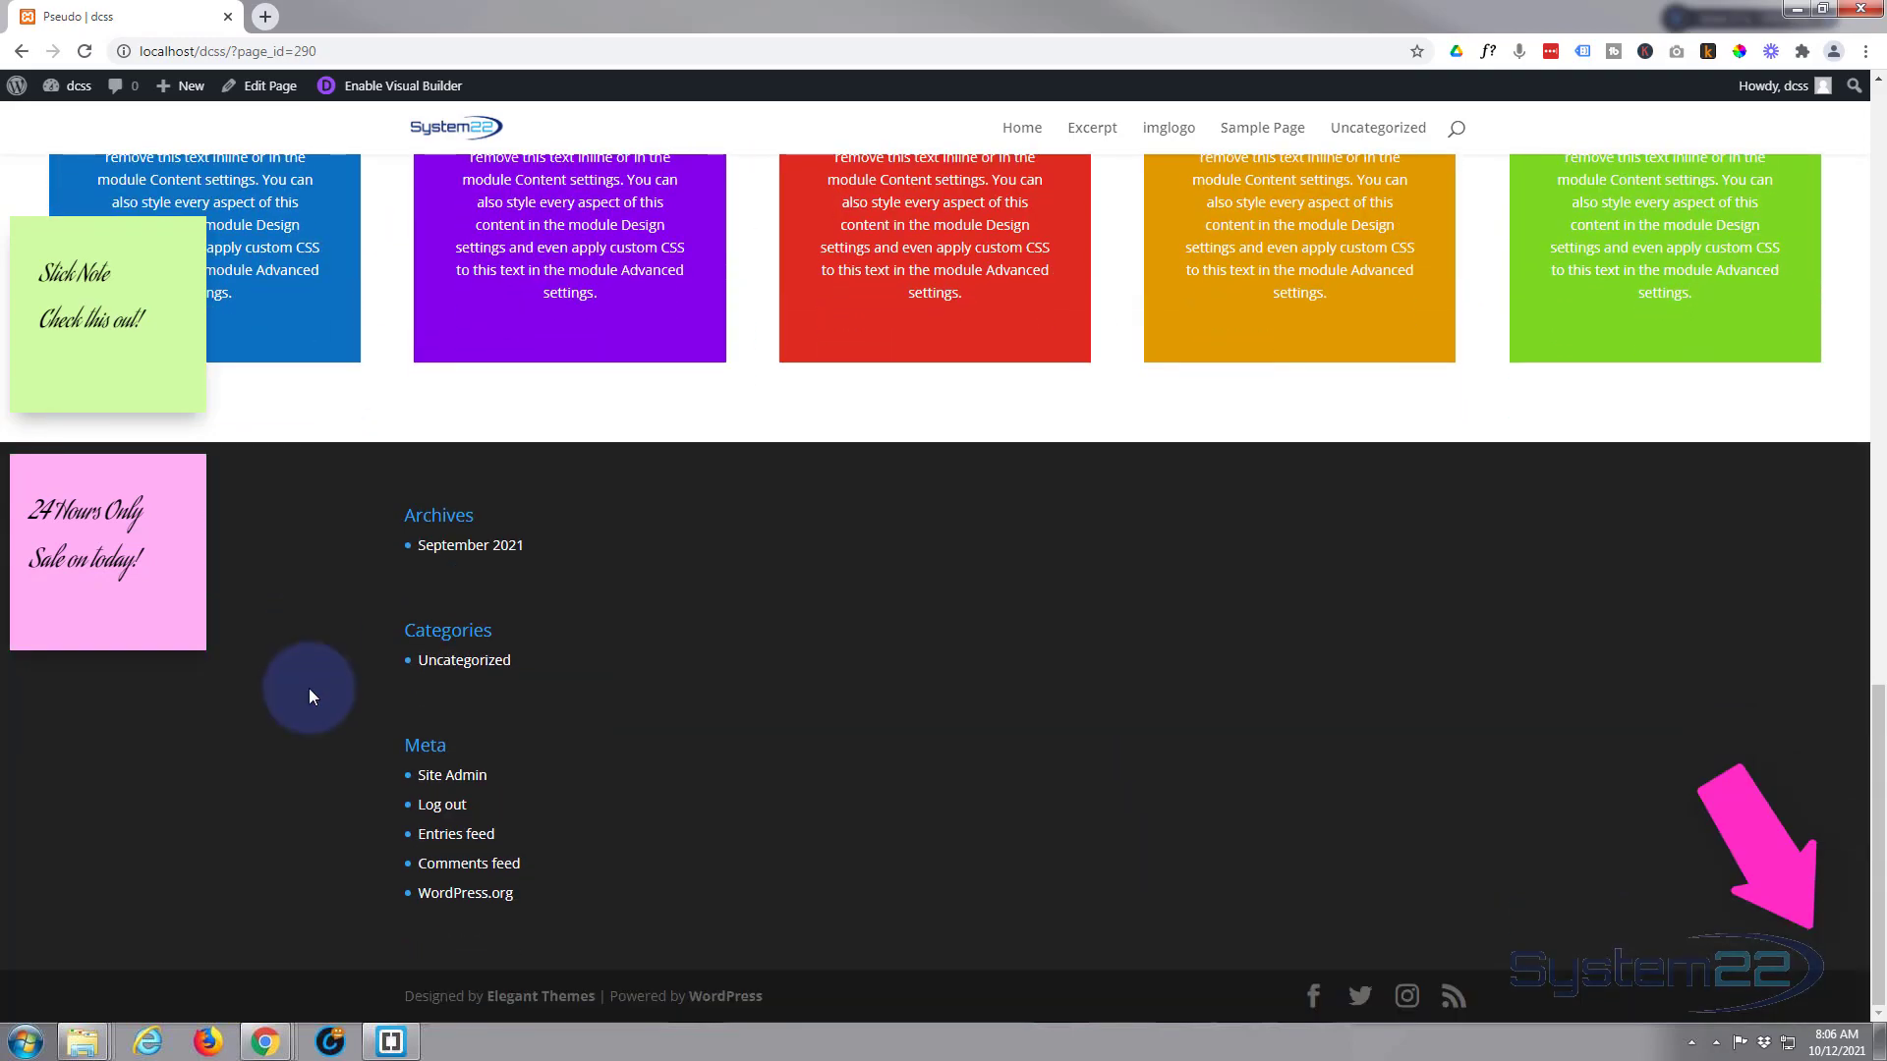
scroll(308, 687, up, 6)
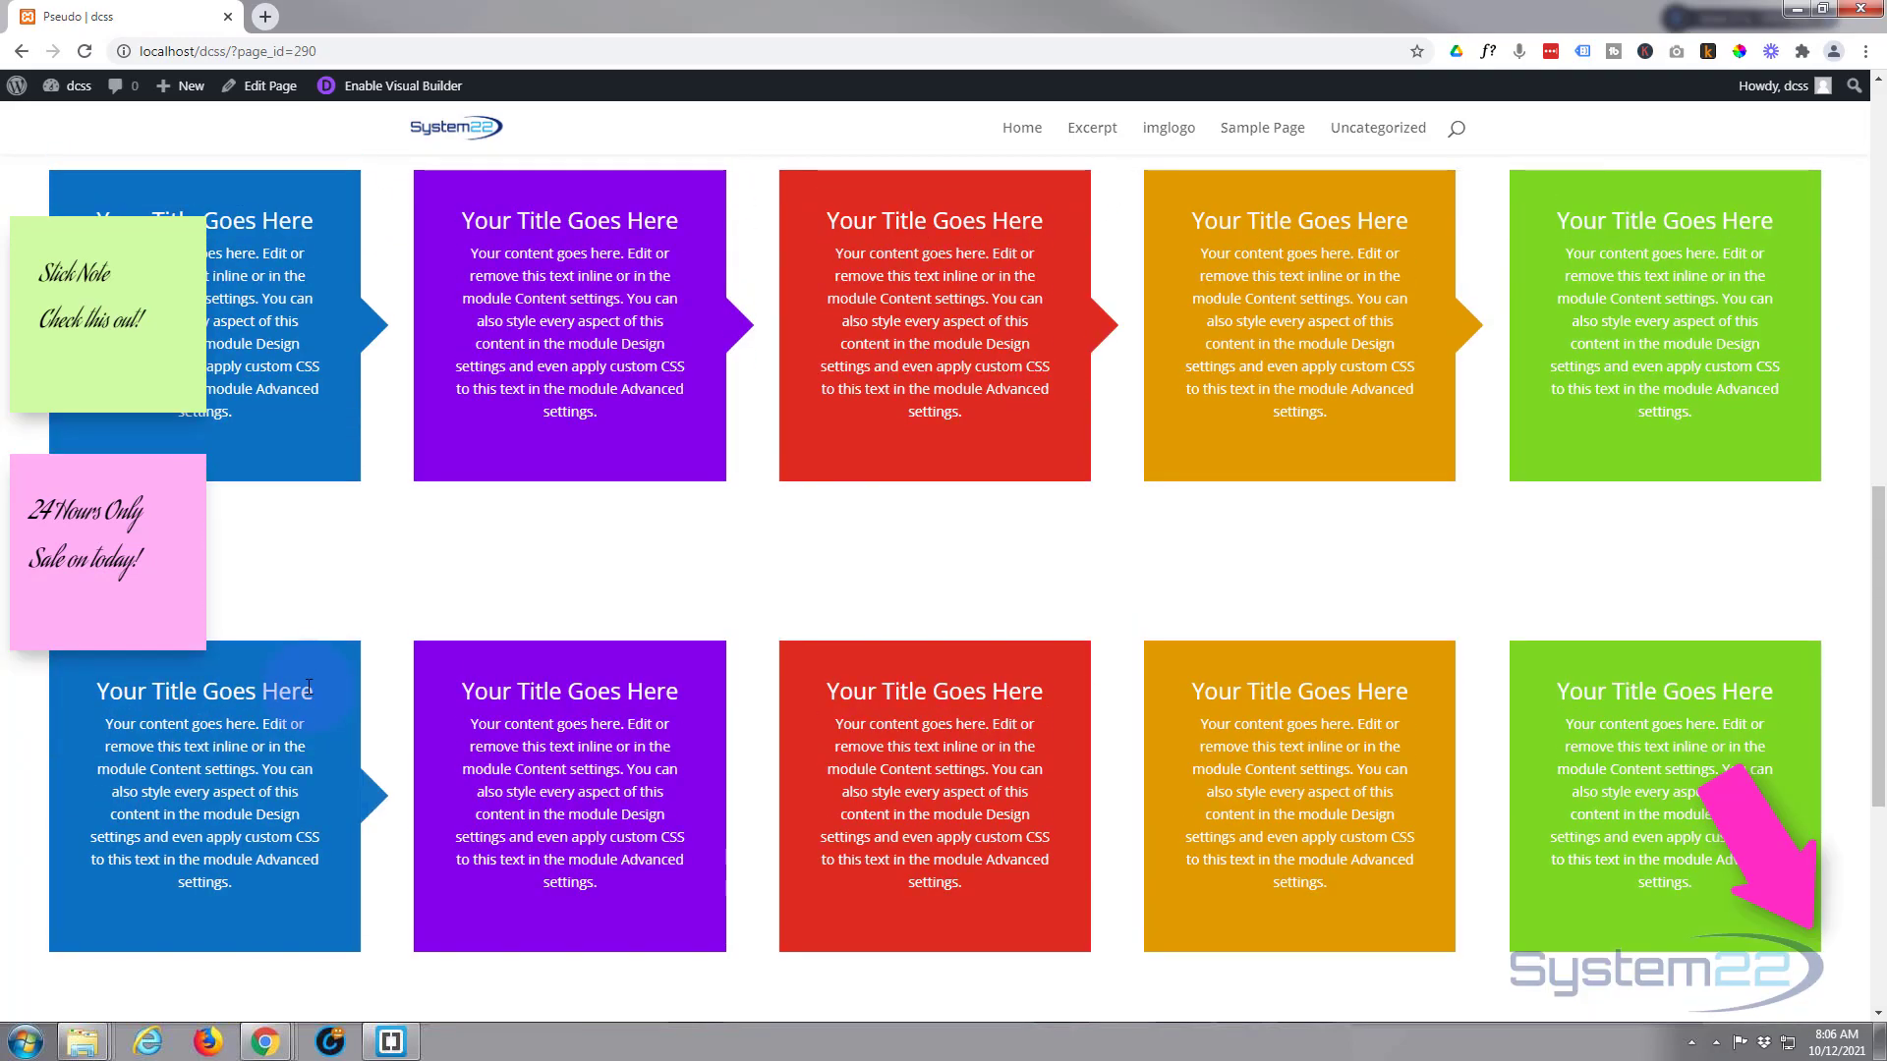
scroll(308, 688, up, 5)
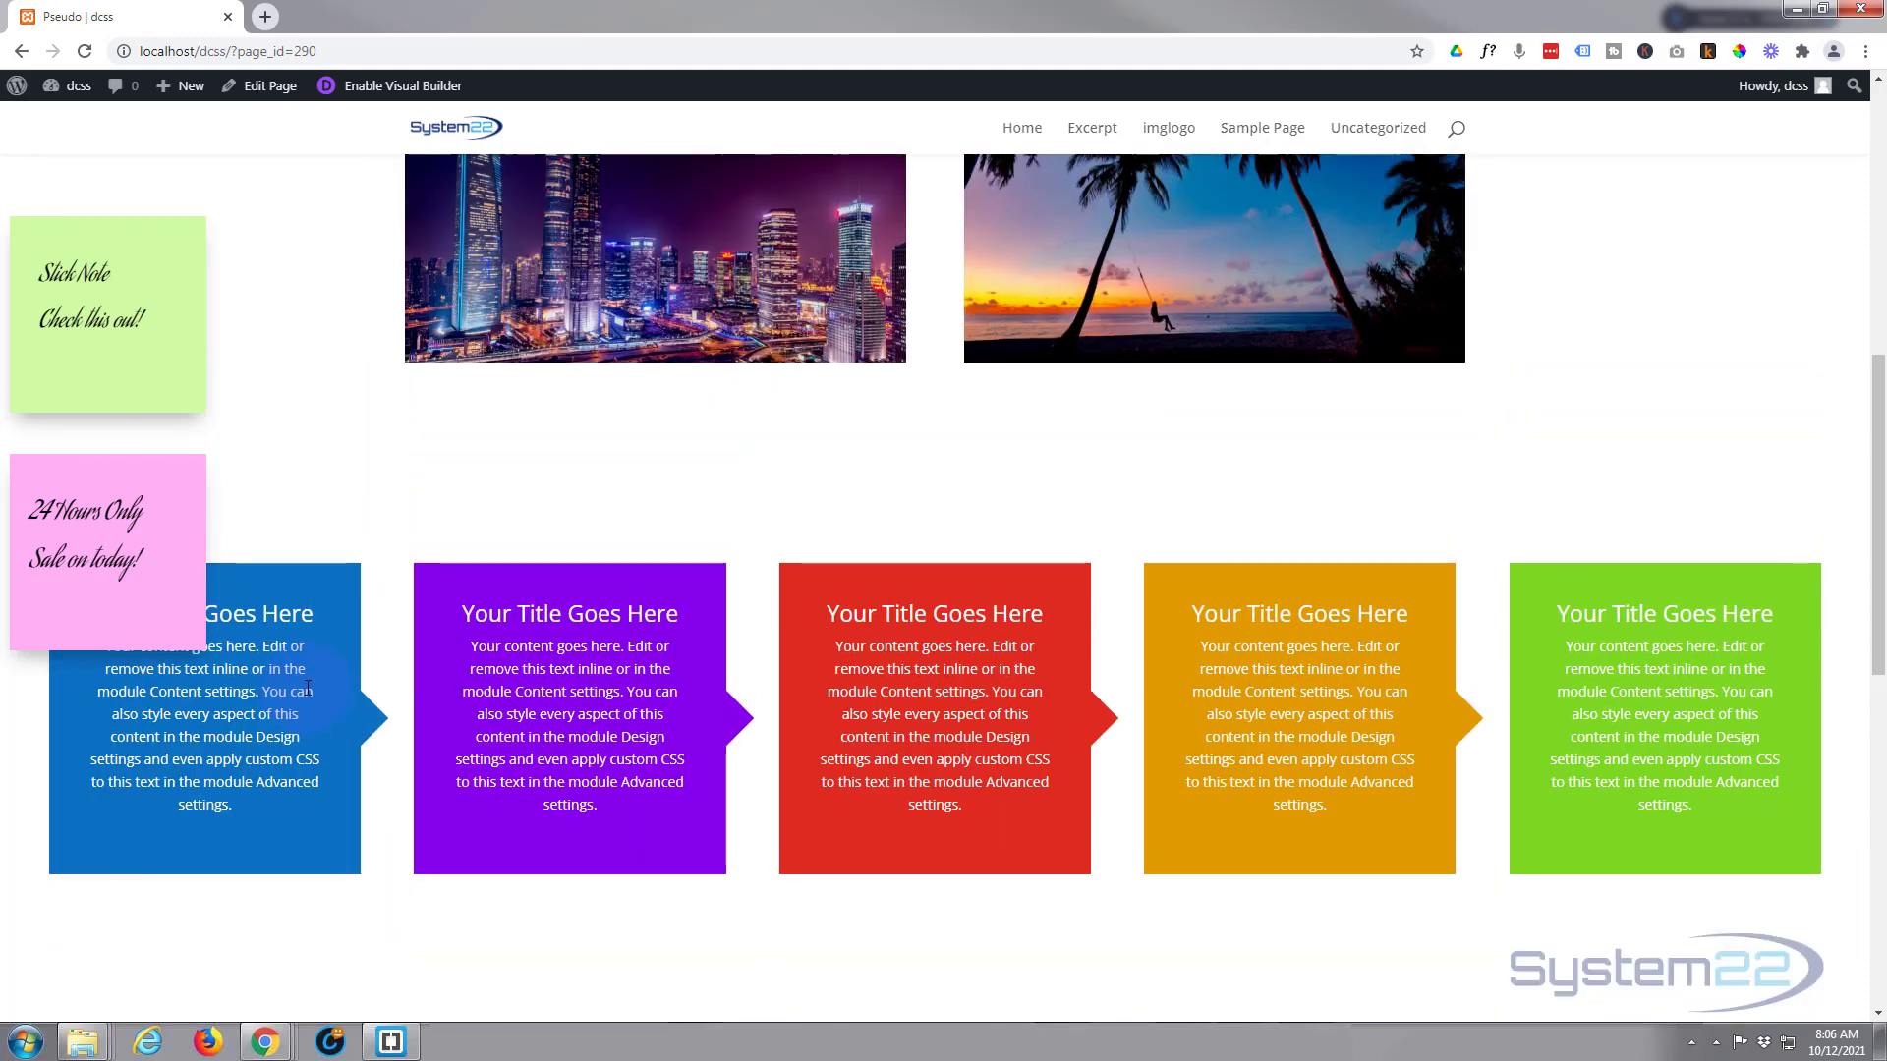
scroll(307, 688, up, 8)
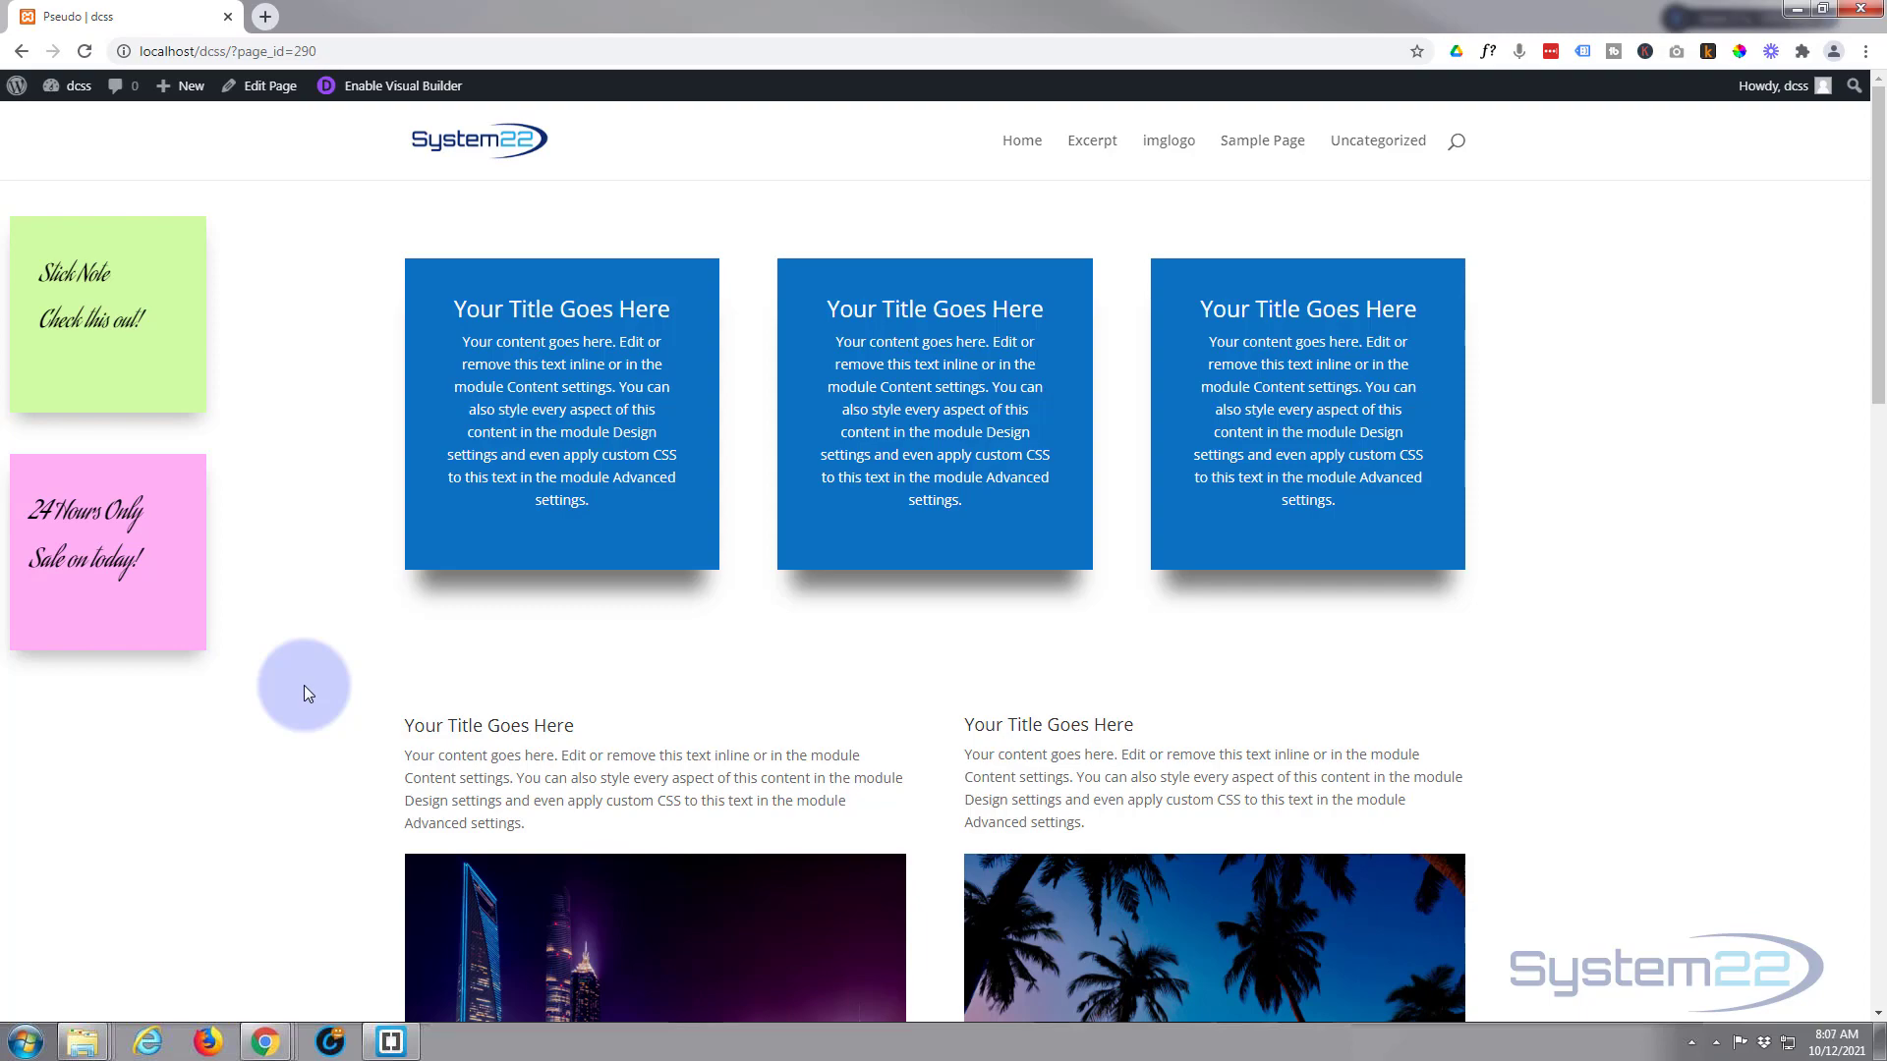
scroll(298, 681, down, 7)
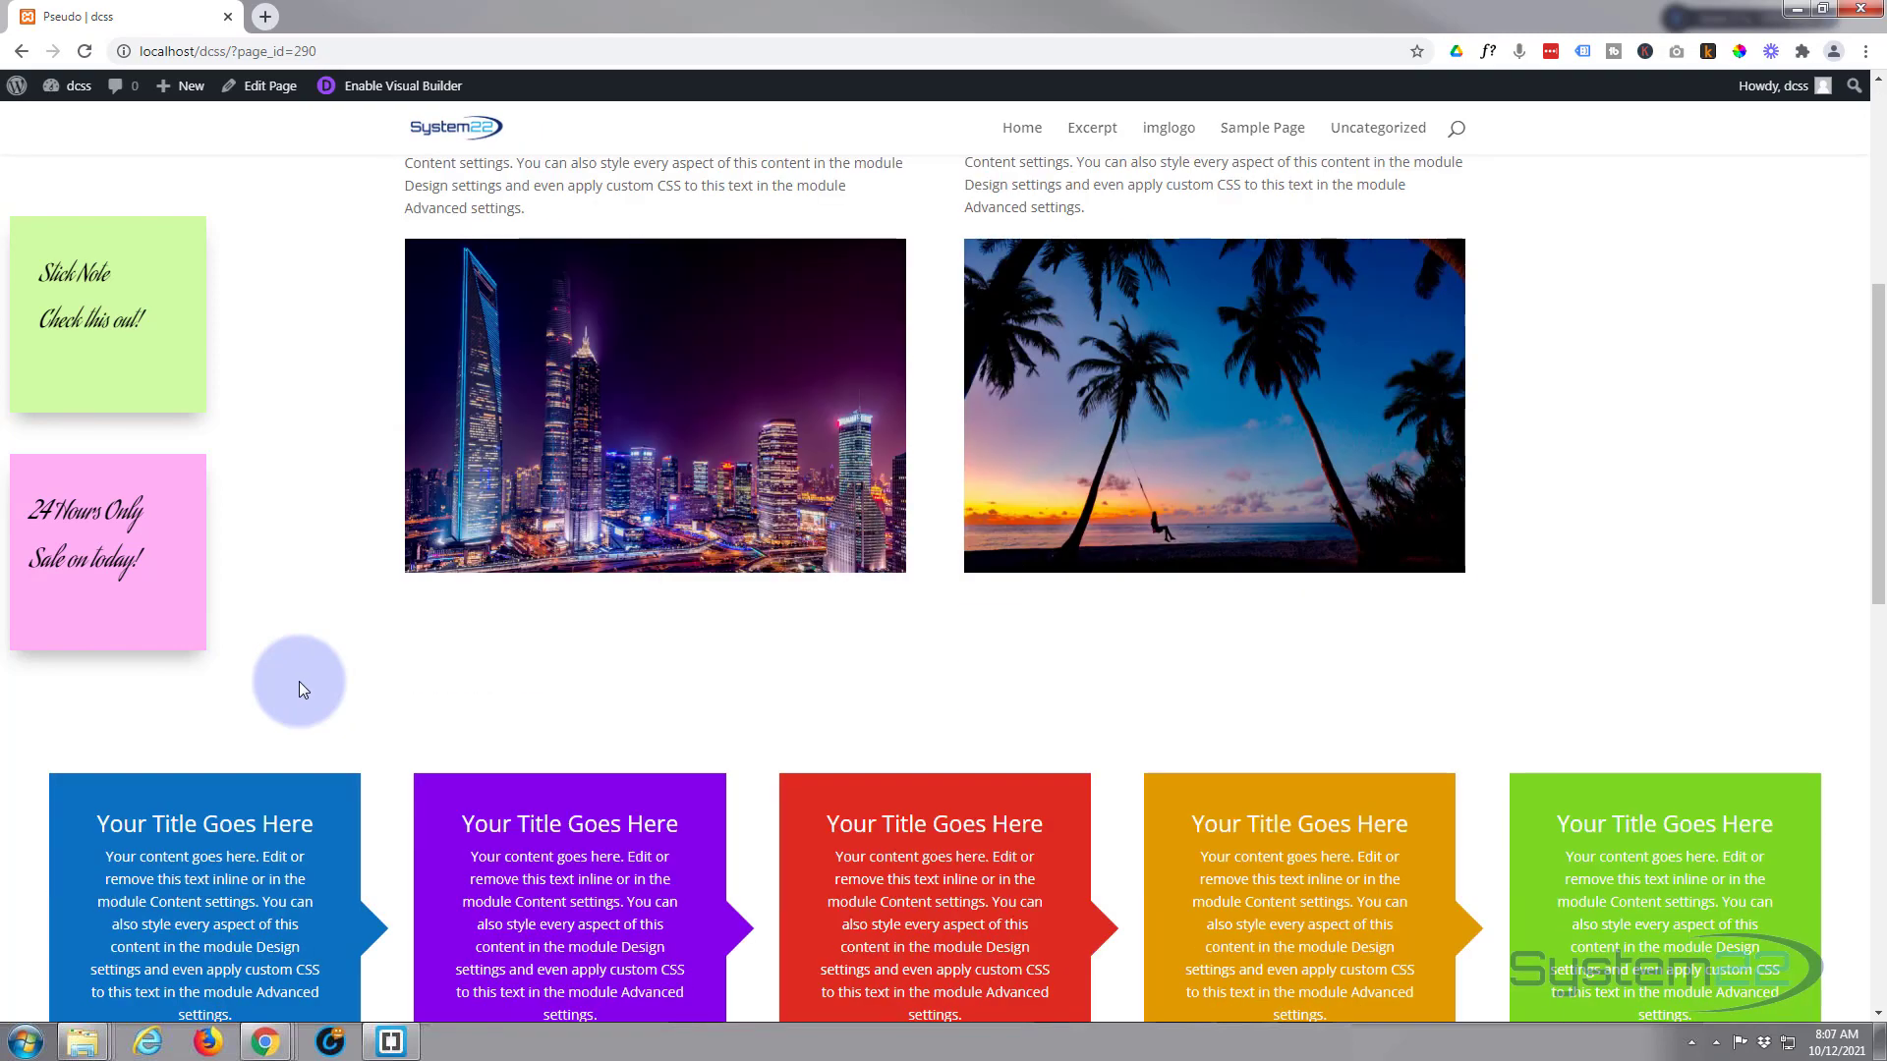
scroll(299, 681, down, 9)
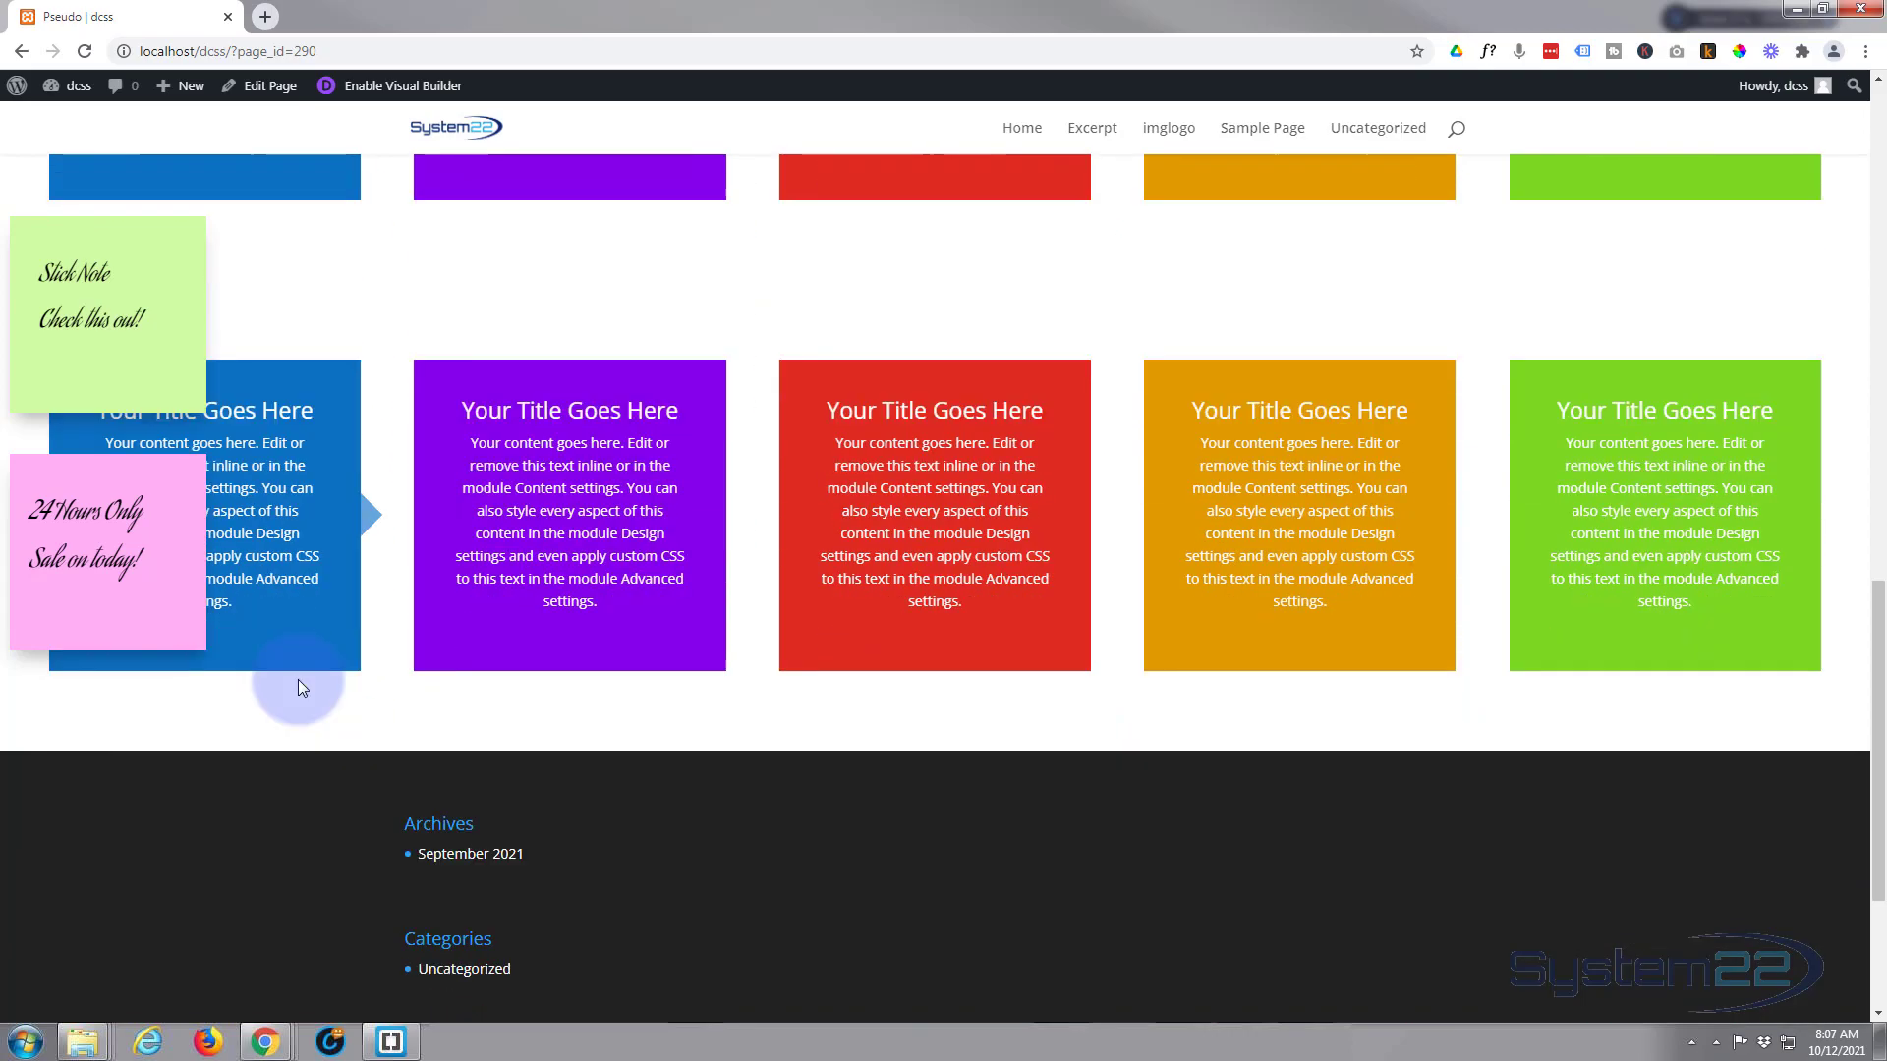
scroll(298, 678, up, 8)
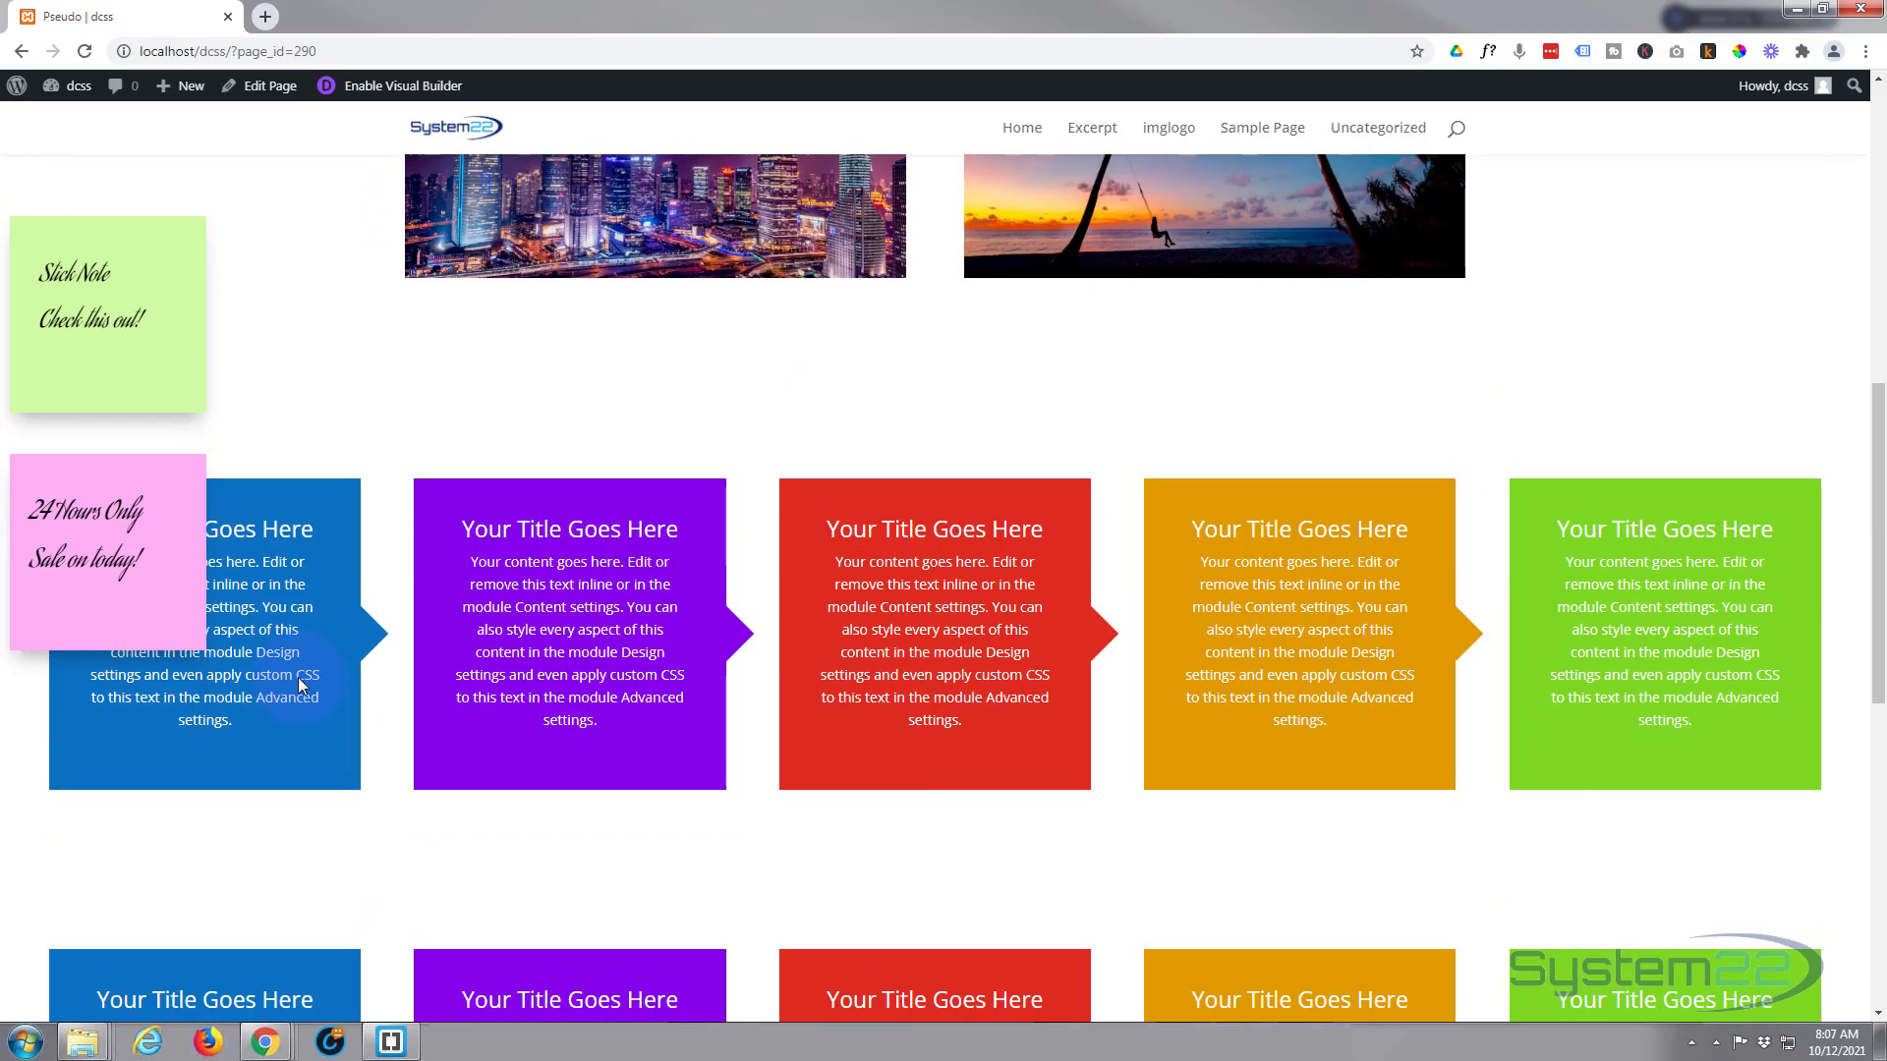
scroll(298, 676, down, 3)
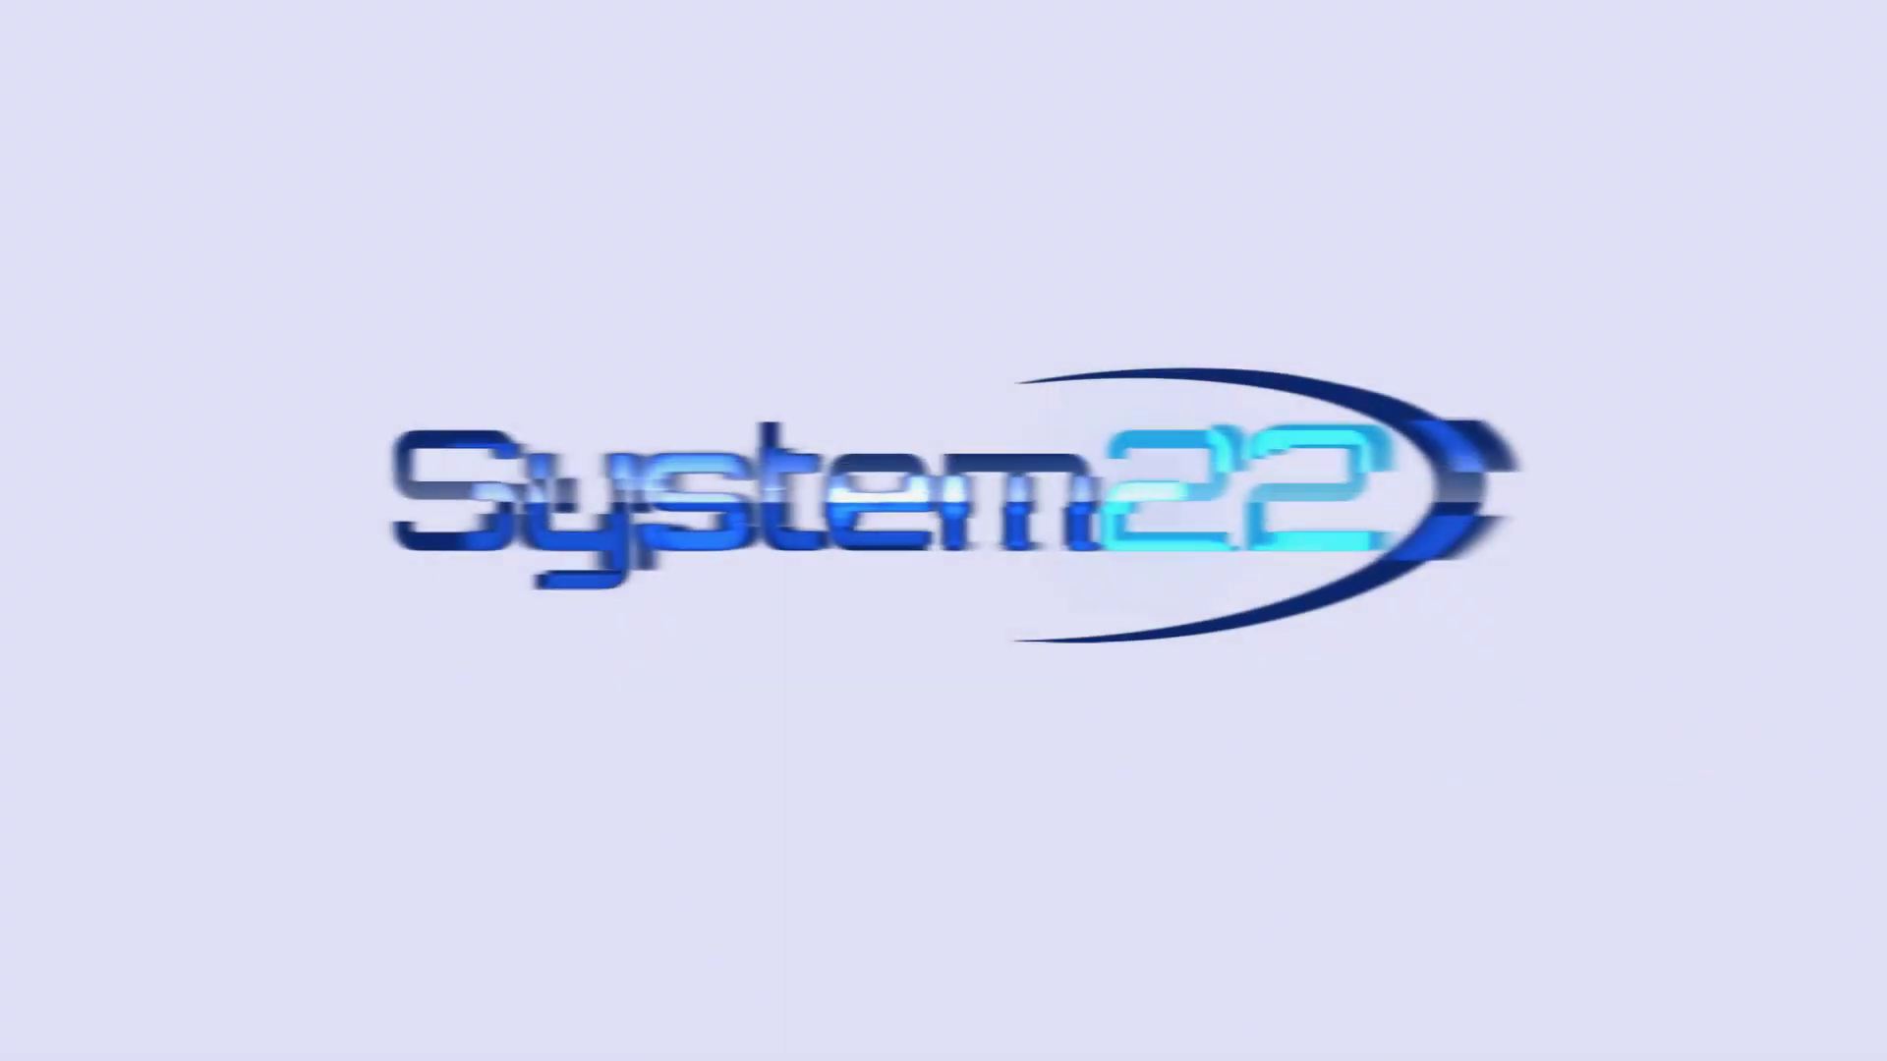